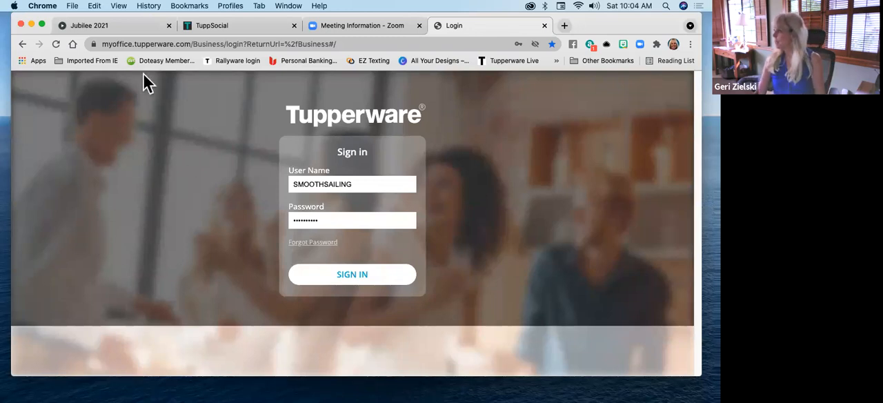
Sign in to MyOffice and look through the Custom Reports entries under My Business
{"action": "left_click", "coordinate": [351, 280]}
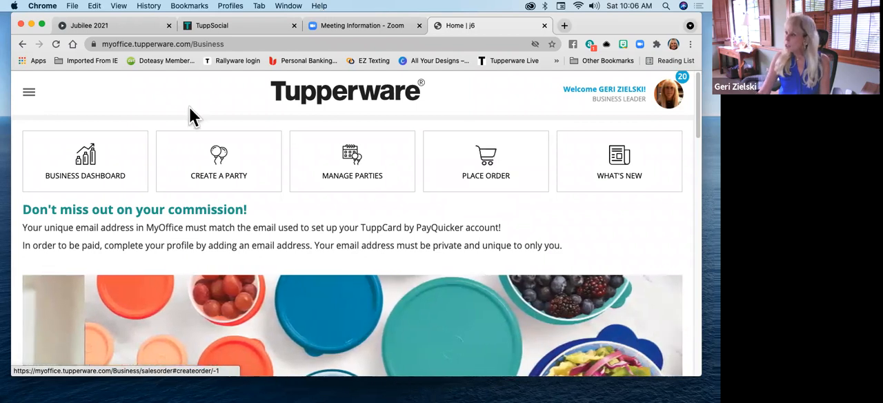
{"action": "left_click", "coordinate": [31, 104]}
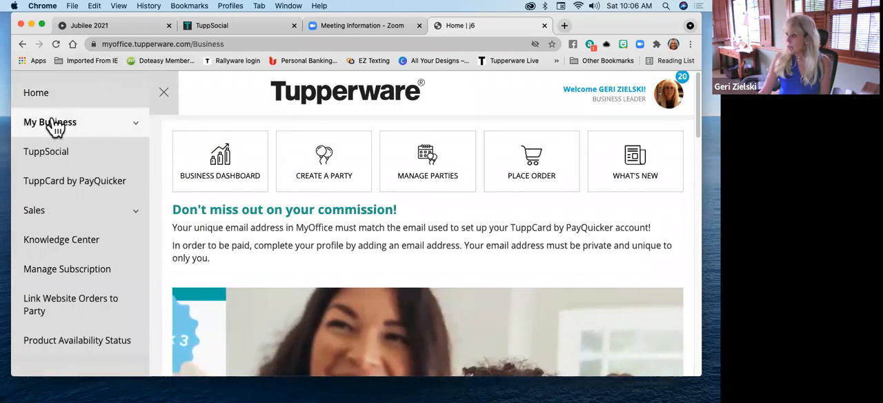
{"action": "left_click", "coordinate": [134, 124]}
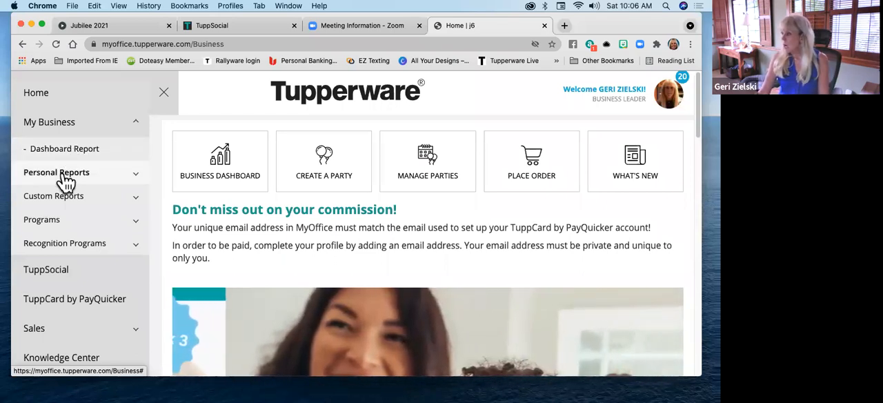
{"action": "left_click", "coordinate": [137, 209]}
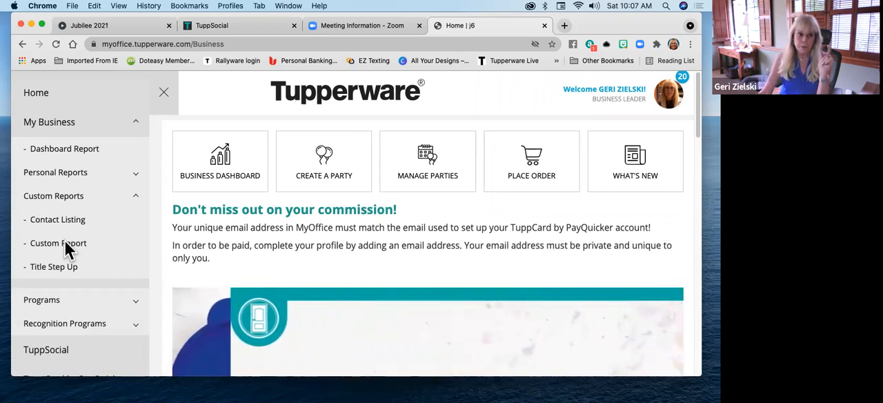
{"action": "scroll", "coordinate": [98, 187], "scroll_direction": "down", "scroll_amount": 1}
{"action": "scroll", "coordinate": [110, 169], "scroll_direction": "down", "scroll_amount": 1}
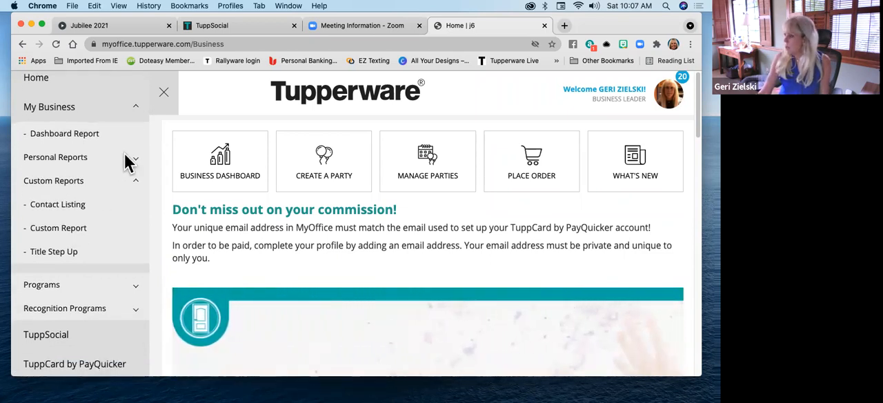
{"action": "scroll", "coordinate": [128, 149], "scroll_direction": "up", "scroll_amount": 1}
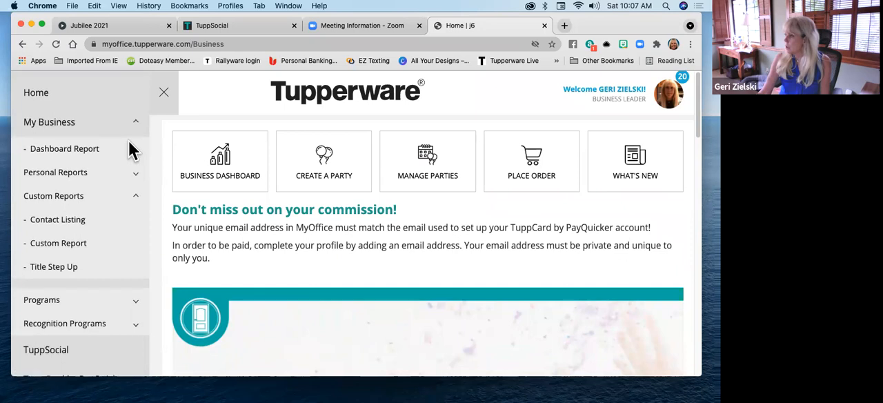
{"action": "left_click", "coordinate": [133, 125]}
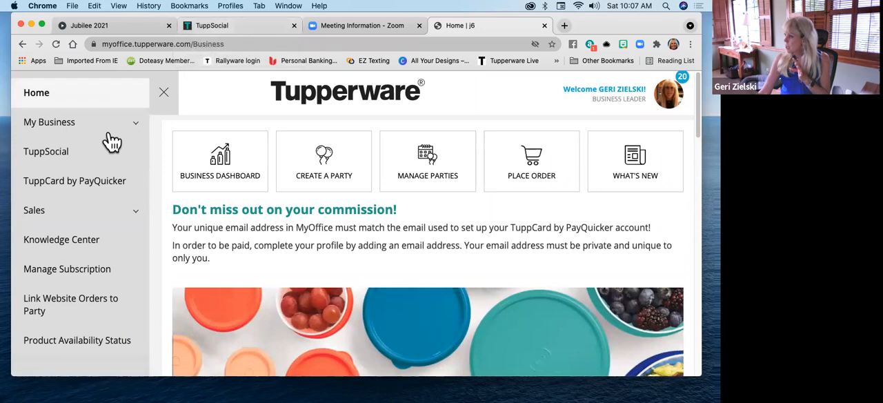
Open TuppSocial from the MyOffice navigation and go to its Content Library
{"action": "left_click", "coordinate": [60, 152]}
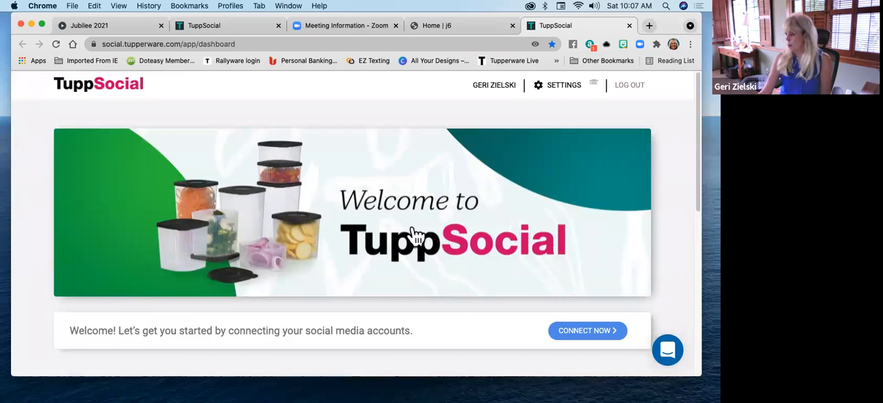
{"action": "scroll", "coordinate": [414, 235], "scroll_direction": "down", "scroll_amount": 5}
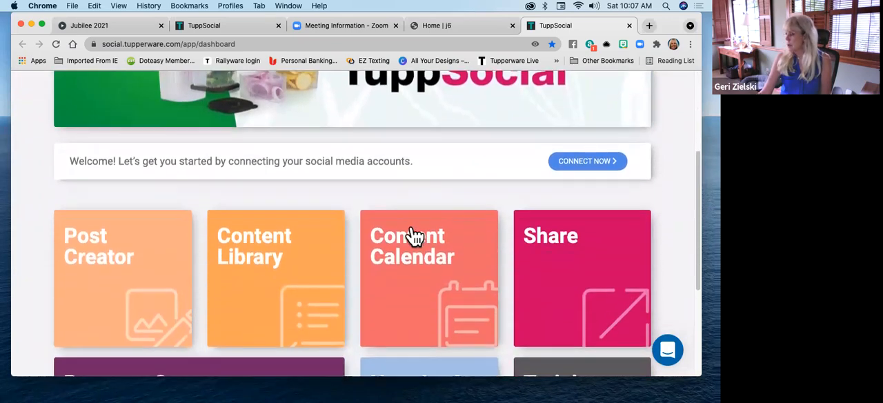
{"action": "scroll", "coordinate": [414, 237], "scroll_direction": "down", "scroll_amount": 5}
{"action": "scroll", "coordinate": [345, 238], "scroll_direction": "up", "scroll_amount": 2}
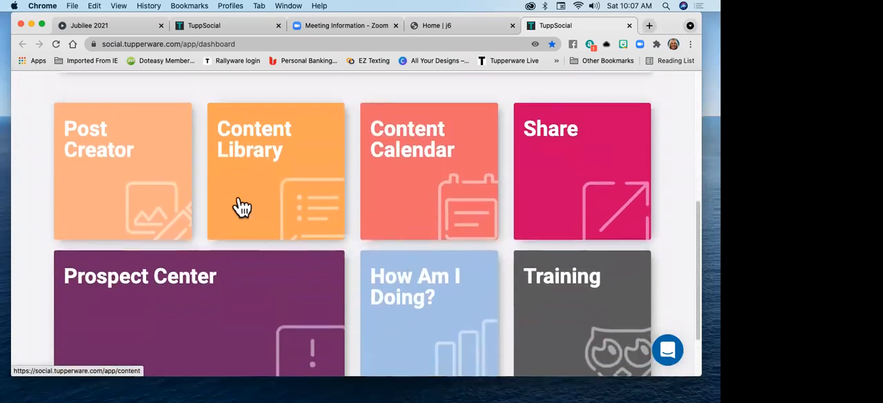
{"action": "left_click", "coordinate": [311, 205]}
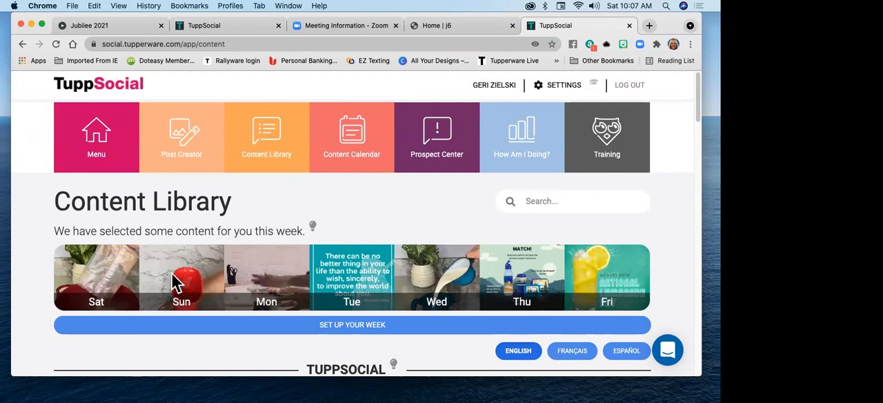
Examine the Content Library's weekly selected content and its TuppSocial categories down to the Lifestyle section
{"action": "scroll", "coordinate": [390, 280], "scroll_direction": "down", "scroll_amount": 1}
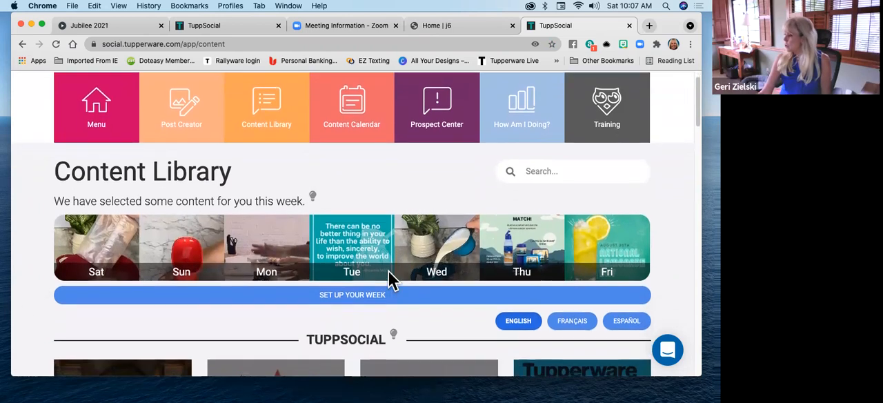
{"action": "scroll", "coordinate": [144, 238], "scroll_direction": "down", "scroll_amount": 1}
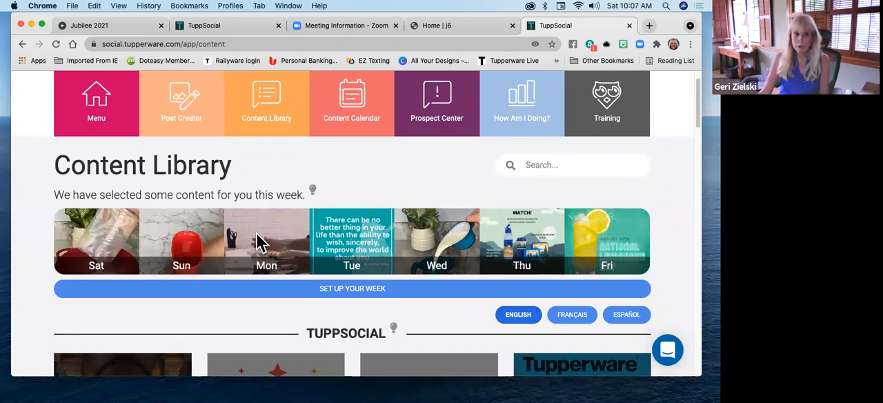
{"action": "scroll", "coordinate": [259, 241], "scroll_direction": "down", "scroll_amount": 1}
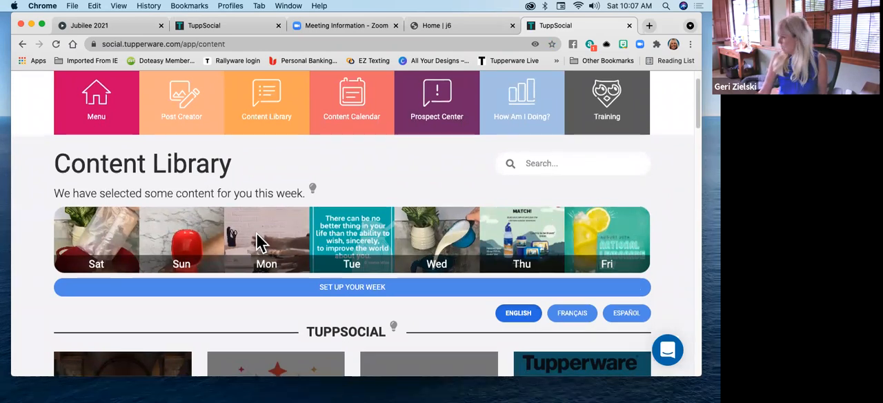
{"action": "scroll", "coordinate": [259, 241], "scroll_direction": "down", "scroll_amount": 5}
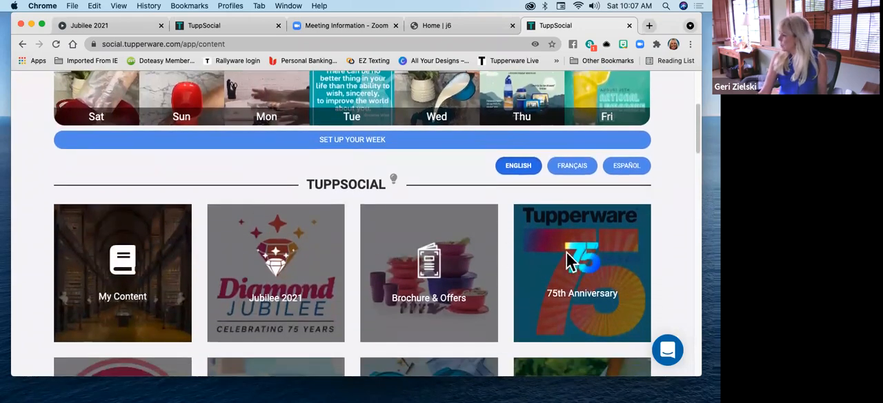
{"action": "scroll", "coordinate": [211, 262], "scroll_direction": "down", "scroll_amount": 7}
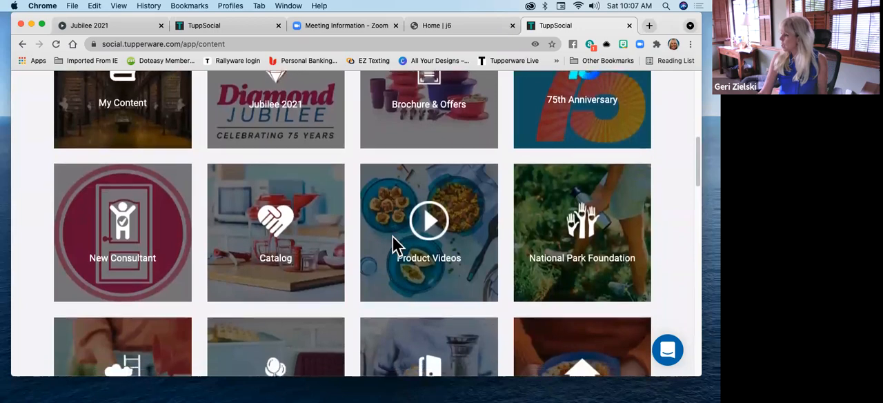
{"action": "scroll", "coordinate": [396, 243], "scroll_direction": "down", "scroll_amount": 17}
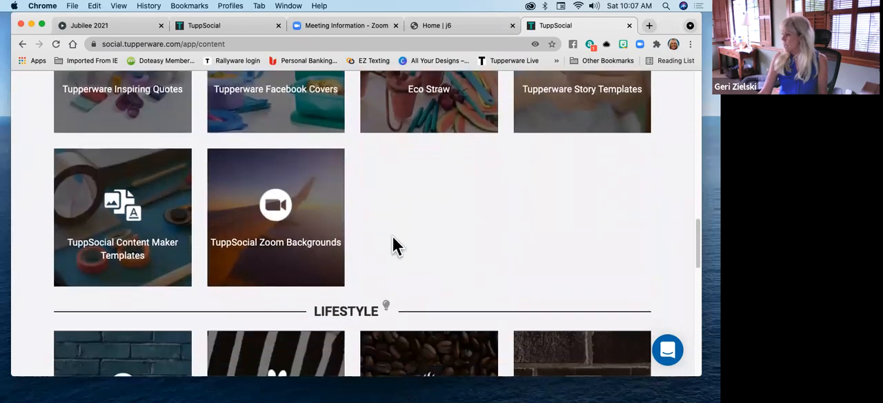
{"action": "scroll", "coordinate": [394, 238], "scroll_direction": "down", "scroll_amount": 6}
{"action": "scroll", "coordinate": [219, 307], "scroll_direction": "down", "scroll_amount": 1}
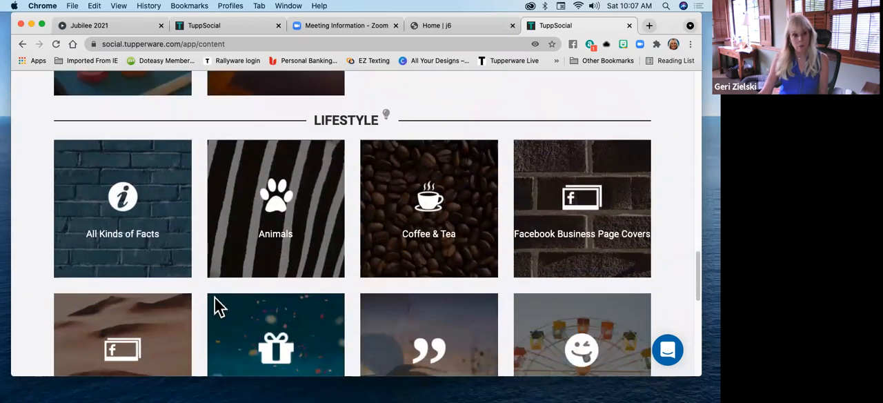
Open the Coffee & Tea category under Lifestyle and look through its ready-made post images
{"action": "left_click", "coordinate": [419, 223]}
{"action": "scroll", "coordinate": [503, 222], "scroll_direction": "down", "scroll_amount": 3}
{"action": "scroll", "coordinate": [503, 222], "scroll_direction": "down", "scroll_amount": 4}
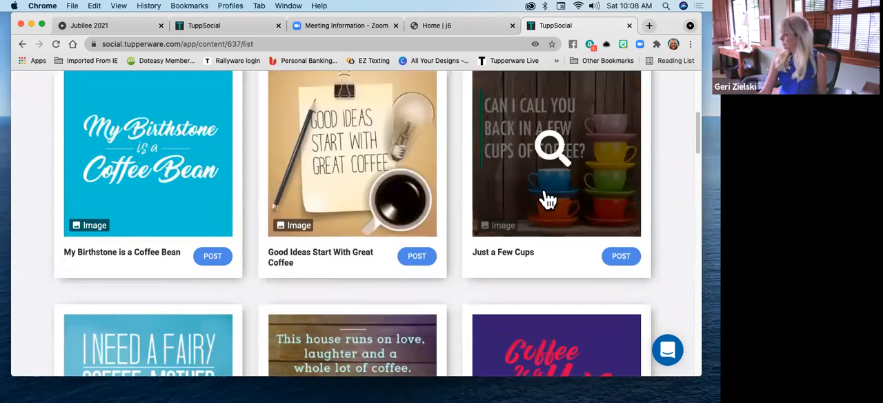
{"action": "scroll", "coordinate": [339, 244], "scroll_direction": "down", "scroll_amount": 5}
{"action": "scroll", "coordinate": [335, 248], "scroll_direction": "down", "scroll_amount": 2}
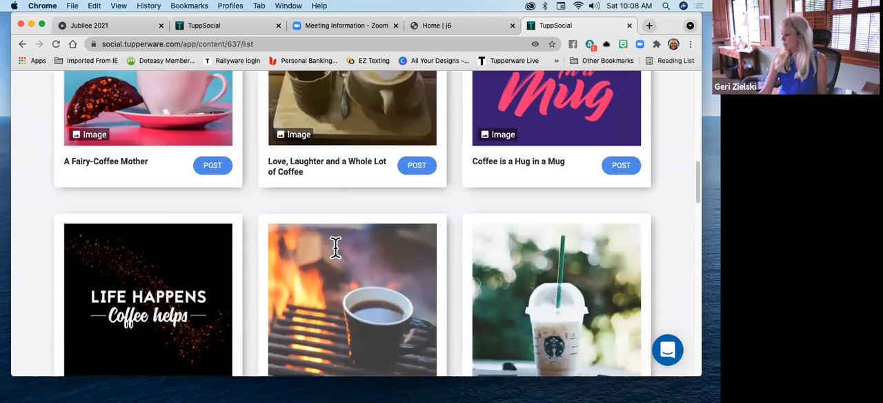
{"action": "scroll", "coordinate": [335, 247], "scroll_direction": "up", "scroll_amount": 4}
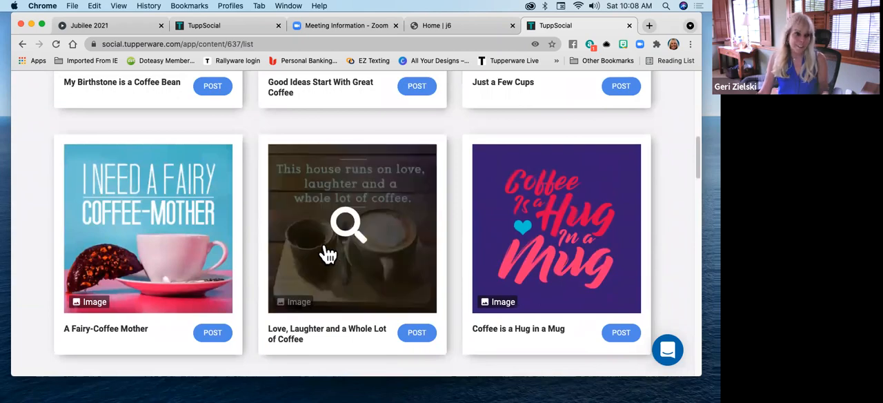
{"action": "scroll", "coordinate": [328, 254], "scroll_direction": "up", "scroll_amount": 7}
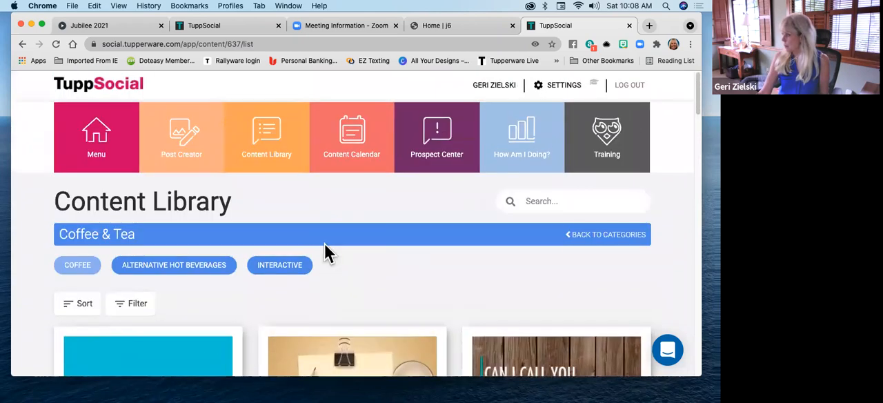
Return to the Content Library categories and examine the full range of TuppSocial and Lifestyle topics
{"action": "left_click", "coordinate": [616, 236]}
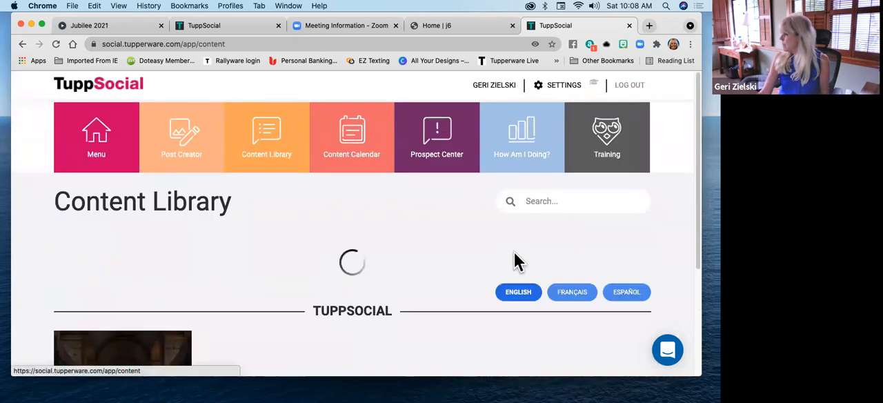
{"action": "scroll", "coordinate": [497, 266], "scroll_direction": "down", "scroll_amount": 2}
{"action": "scroll", "coordinate": [485, 274], "scroll_direction": "down", "scroll_amount": 10}
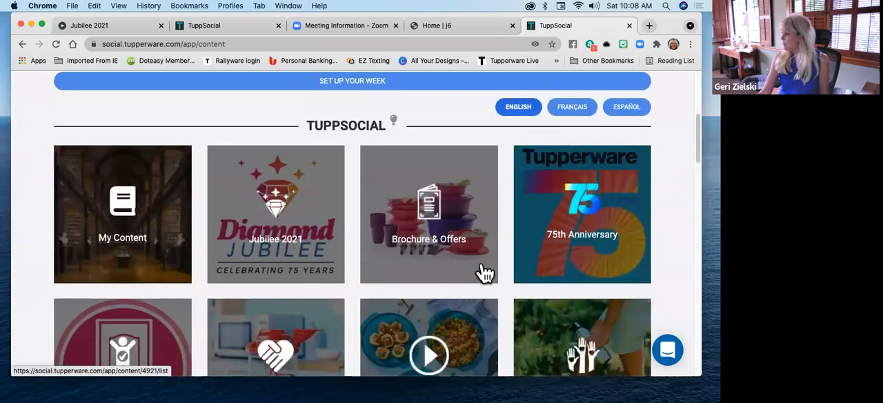
{"action": "scroll", "coordinate": [486, 274], "scroll_direction": "down", "scroll_amount": 10}
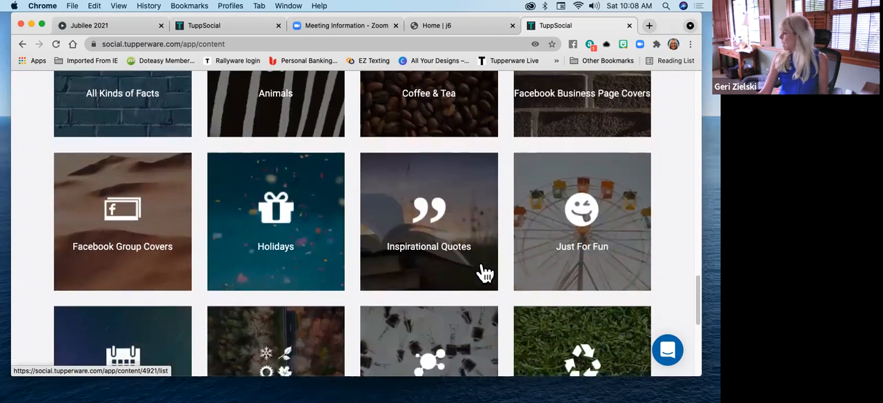
{"action": "scroll", "coordinate": [485, 274], "scroll_direction": "down", "scroll_amount": 5}
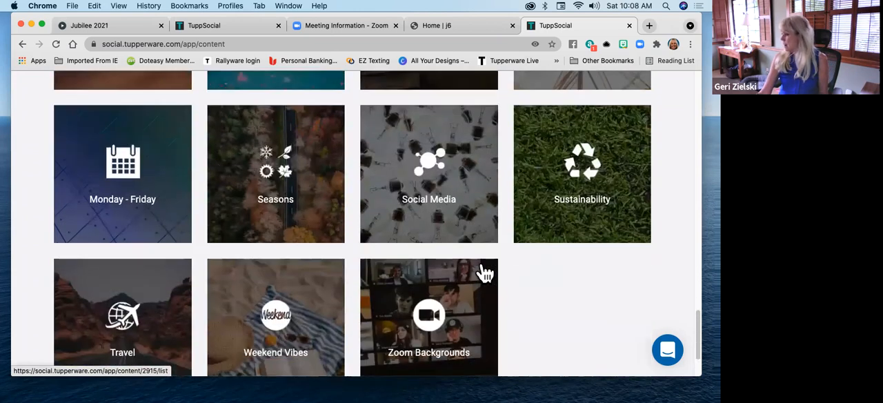
{"action": "scroll", "coordinate": [355, 251], "scroll_direction": "up", "scroll_amount": 2}
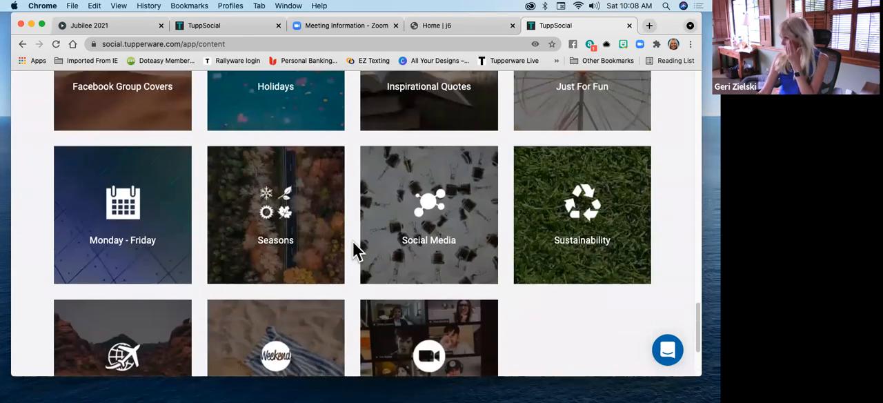
{"action": "scroll", "coordinate": [356, 250], "scroll_direction": "up", "scroll_amount": 4}
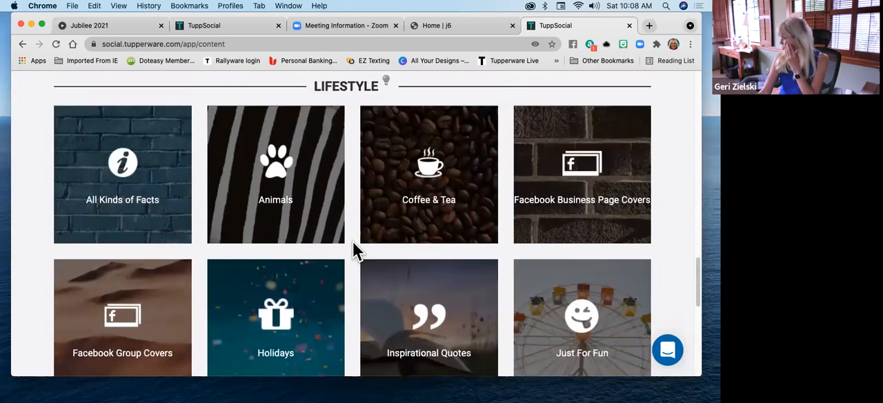
{"action": "scroll", "coordinate": [355, 250], "scroll_direction": "up", "scroll_amount": 3}
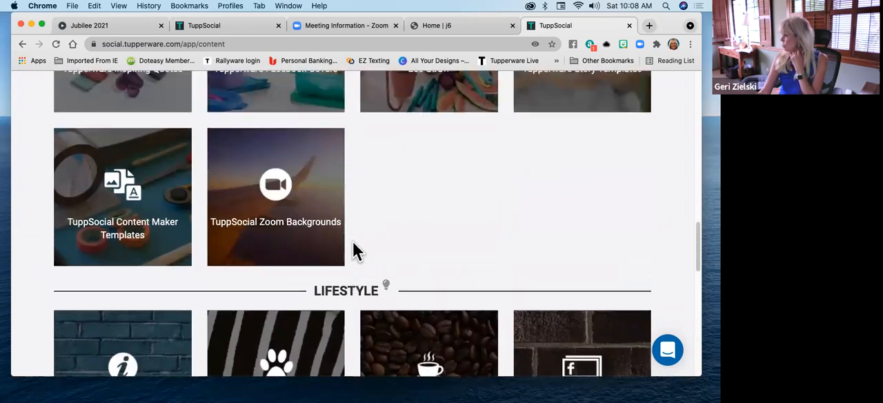
{"action": "scroll", "coordinate": [355, 250], "scroll_direction": "up", "scroll_amount": 5}
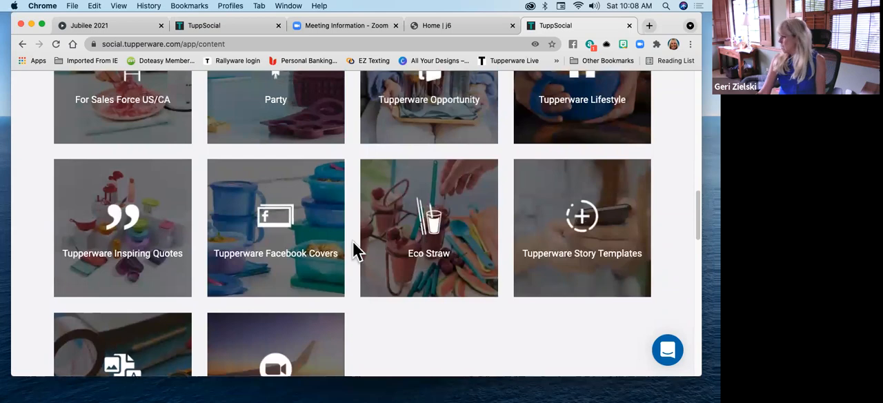
{"action": "scroll", "coordinate": [356, 251], "scroll_direction": "down", "scroll_amount": 5}
{"action": "scroll", "coordinate": [354, 243], "scroll_direction": "down", "scroll_amount": 5}
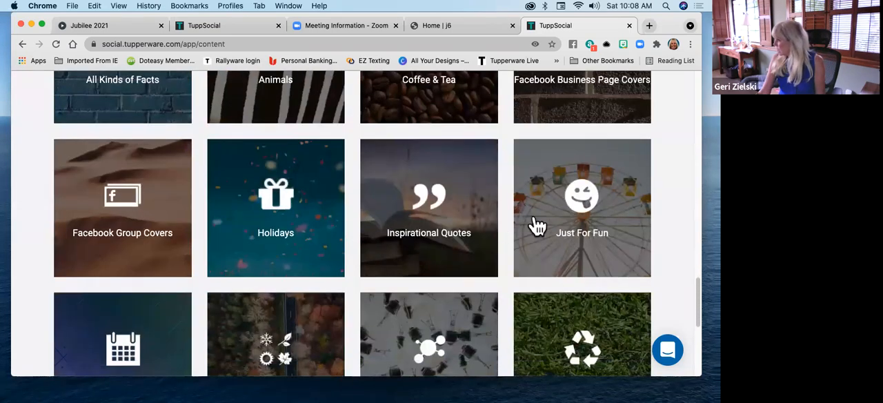
{"action": "scroll", "coordinate": [561, 211], "scroll_direction": "down", "scroll_amount": 5}
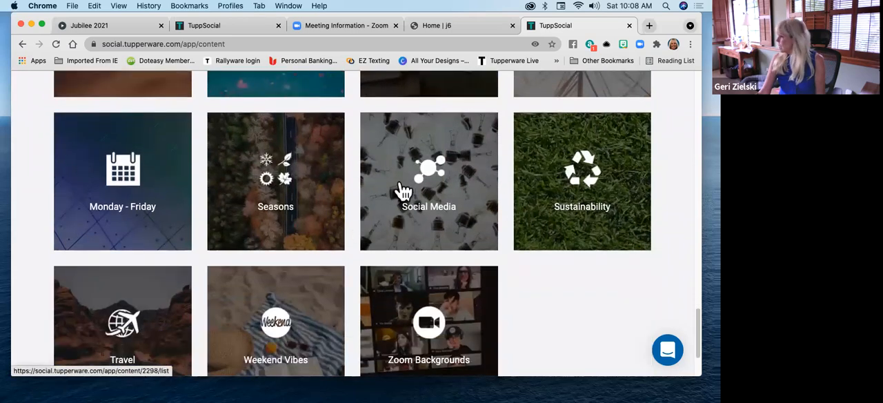
{"action": "scroll", "coordinate": [607, 138], "scroll_direction": "down", "scroll_amount": 3}
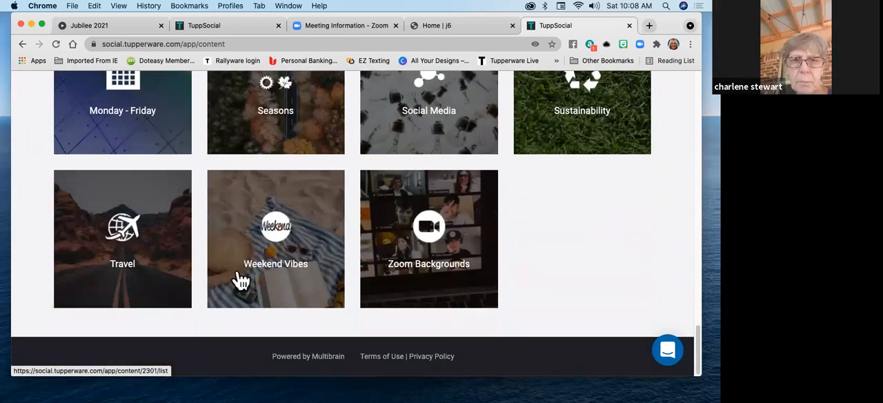
{"action": "scroll", "coordinate": [193, 214], "scroll_direction": "up", "scroll_amount": 8}
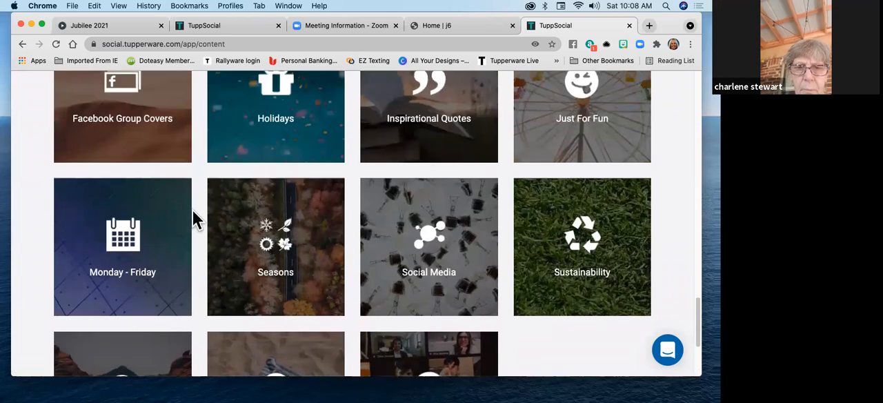
{"action": "scroll", "coordinate": [207, 211], "scroll_direction": "up", "scroll_amount": 6}
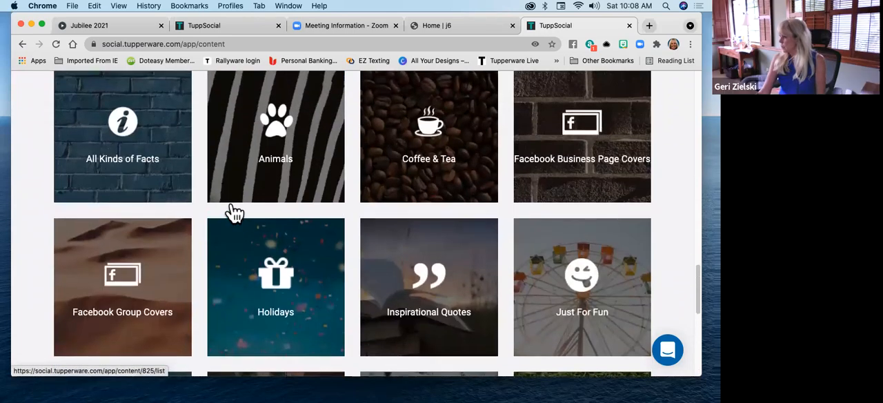
Open the Tupperware Lifestyle category under TuppSocial in the Content Library and look over its posts
{"action": "scroll", "coordinate": [365, 214], "scroll_direction": "up", "scroll_amount": 5}
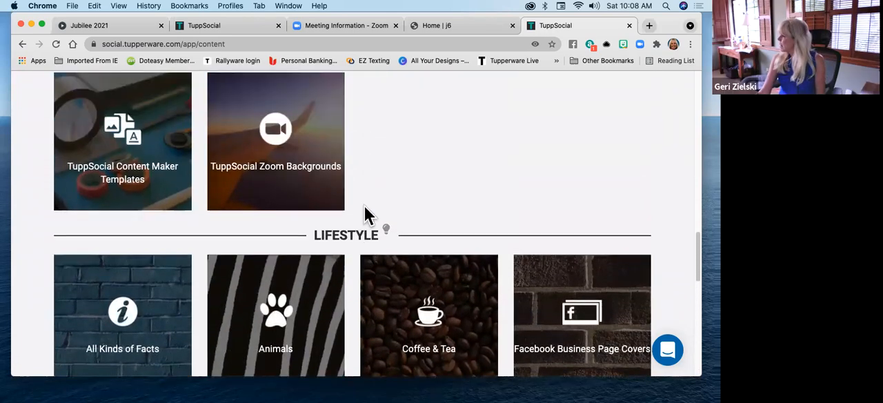
{"action": "scroll", "coordinate": [366, 215], "scroll_direction": "up", "scroll_amount": 5}
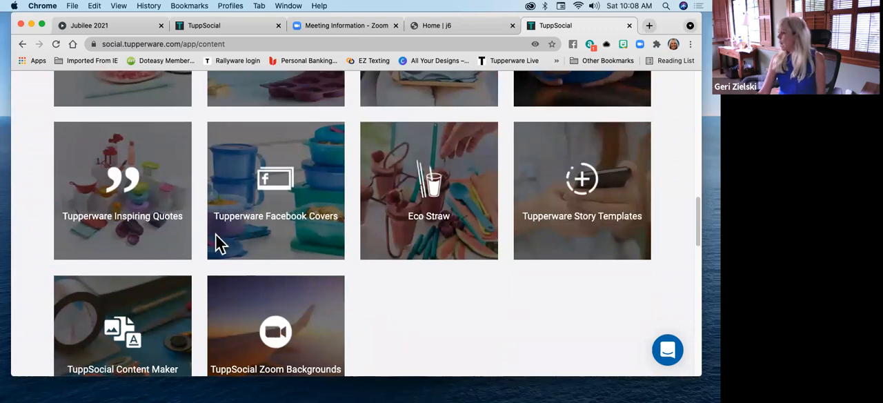
{"action": "scroll", "coordinate": [215, 238], "scroll_direction": "up", "scroll_amount": 6}
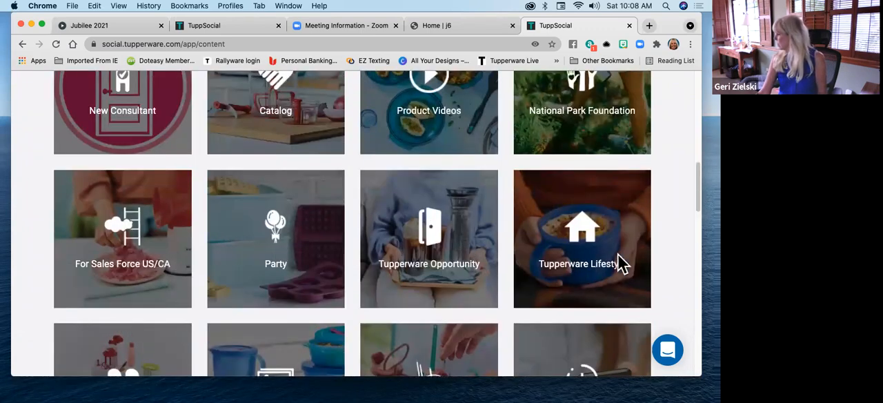
{"action": "scroll", "coordinate": [615, 222], "scroll_direction": "up", "scroll_amount": 2}
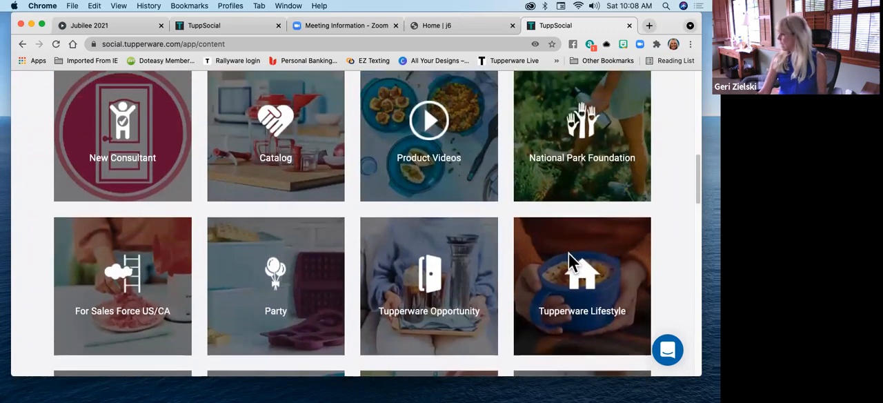
{"action": "left_click", "coordinate": [595, 281]}
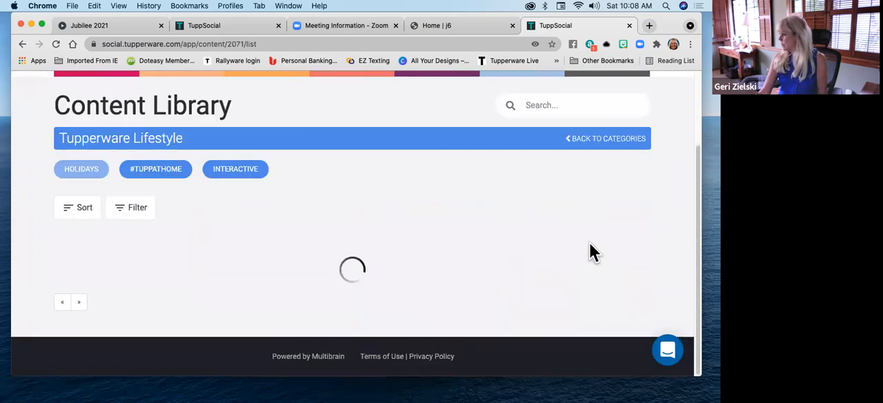
{"action": "scroll", "coordinate": [589, 243], "scroll_direction": "down", "scroll_amount": 5}
{"action": "scroll", "coordinate": [389, 192], "scroll_direction": "up", "scroll_amount": 5}
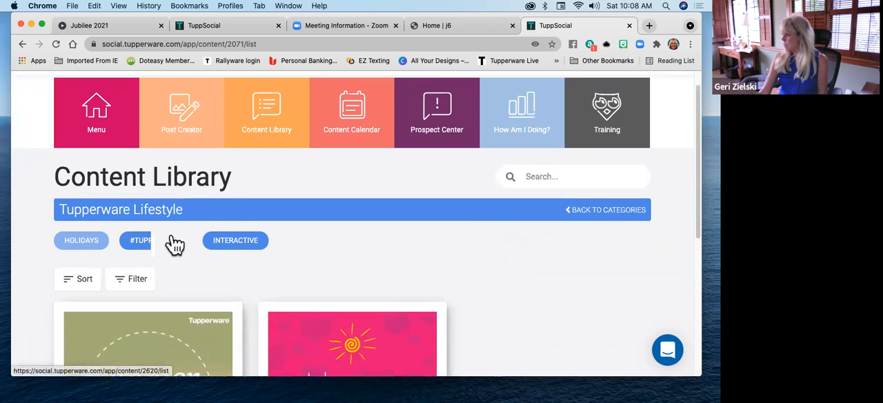
Show the #TuppAtHome subcategory of Tupperware Lifestyle and look through its ready-made images
{"action": "left_click", "coordinate": [169, 243]}
{"action": "scroll", "coordinate": [565, 256], "scroll_direction": "down", "scroll_amount": 3}
{"action": "scroll", "coordinate": [658, 216], "scroll_direction": "down", "scroll_amount": 6}
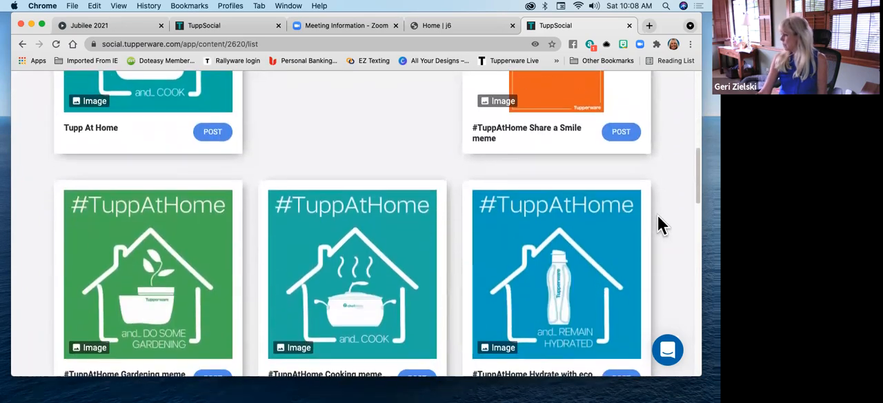
{"action": "scroll", "coordinate": [641, 214], "scroll_direction": "up", "scroll_amount": 6}
{"action": "scroll", "coordinate": [641, 214], "scroll_direction": "up", "scroll_amount": 3}
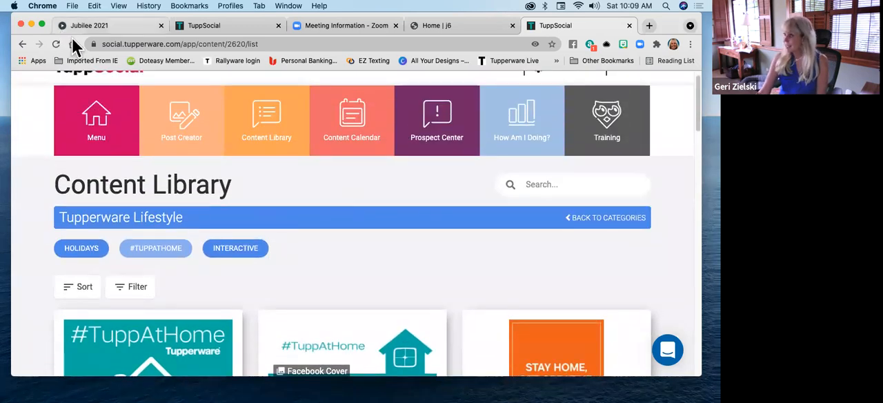
View the other open TuppSocial Content Library page and switch back to the MyOffice home page
{"action": "left_click", "coordinate": [205, 28]}
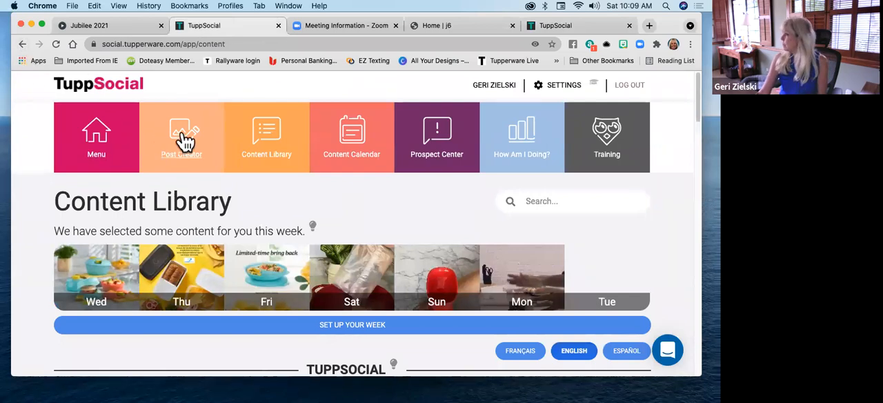
{"action": "left_click_drag", "start_coordinate": [666, 25], "coordinate": [652, 90]}
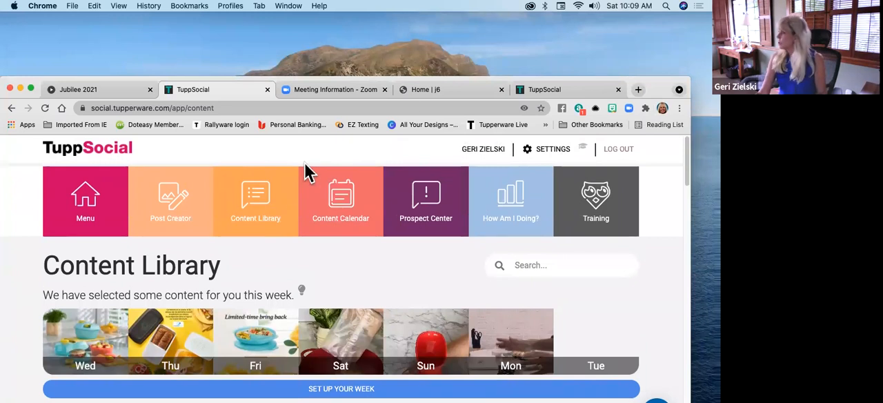
{"action": "left_click", "coordinate": [447, 93]}
{"action": "left_click_drag", "start_coordinate": [659, 90], "coordinate": [659, 25]}
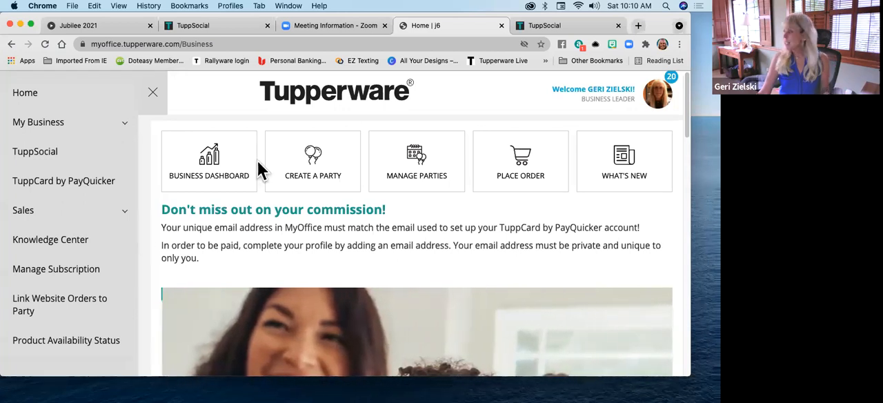
Open What's New from the MyOffice home page and look through the list of recent documents
{"action": "left_click", "coordinate": [623, 165]}
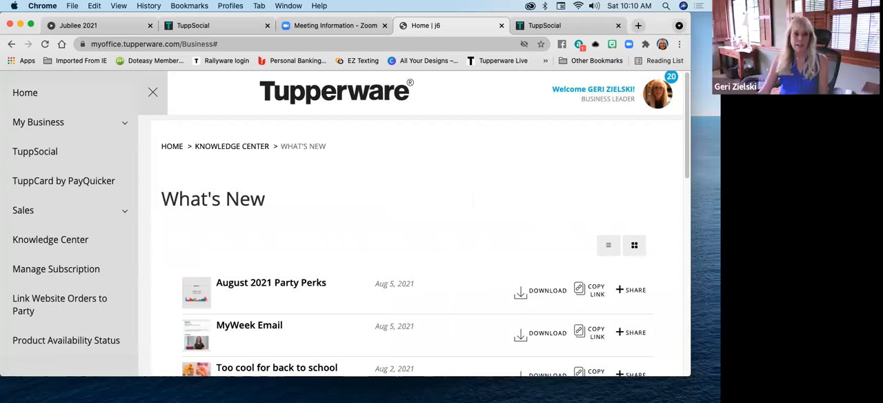
{"action": "scroll", "coordinate": [489, 156], "scroll_direction": "down", "scroll_amount": 5}
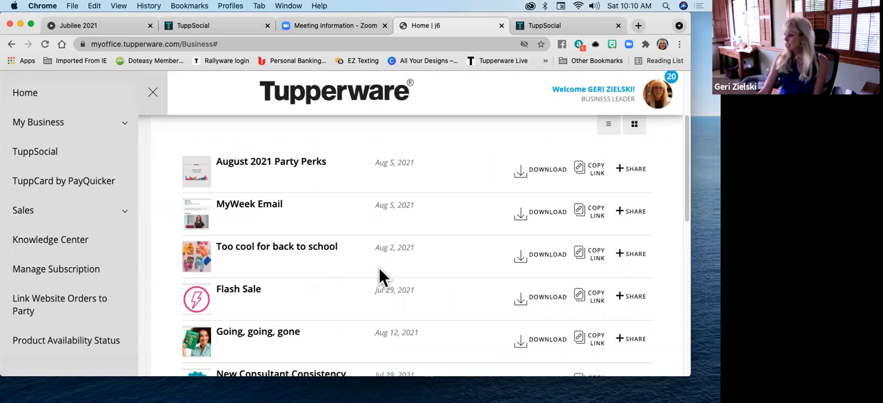
{"action": "scroll", "coordinate": [372, 276], "scroll_direction": "down", "scroll_amount": 2}
{"action": "scroll", "coordinate": [358, 269], "scroll_direction": "down", "scroll_amount": 6}
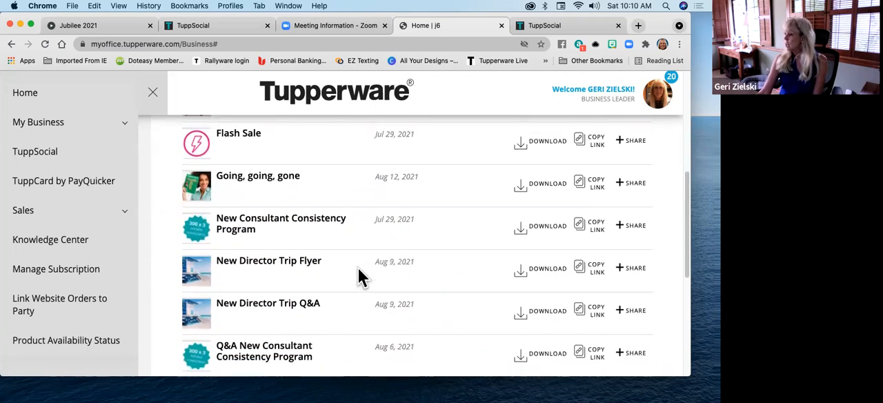
{"action": "scroll", "coordinate": [359, 269], "scroll_direction": "up", "scroll_amount": 10}
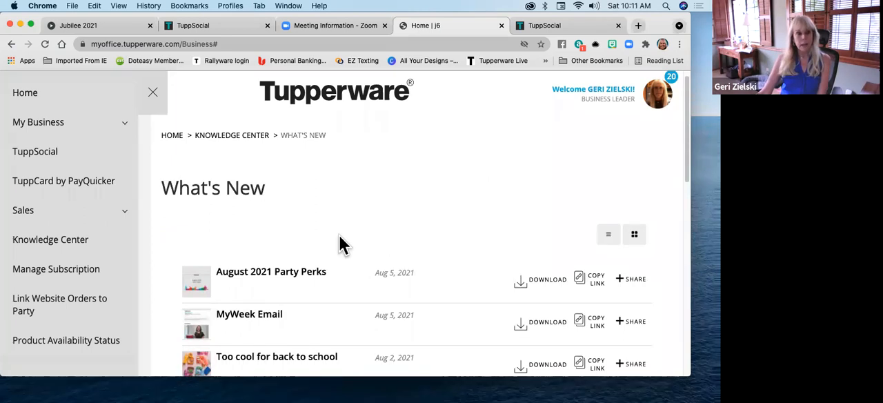
Go to the Knowledge Center and examine its topics from Current Offers to Social Media and Virtual Party Info
{"action": "left_click", "coordinate": [224, 136]}
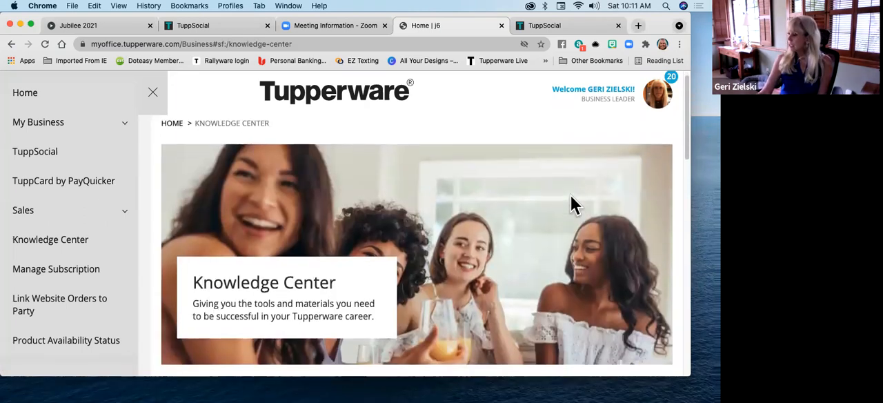
{"action": "scroll", "coordinate": [571, 195], "scroll_direction": "down", "scroll_amount": 5}
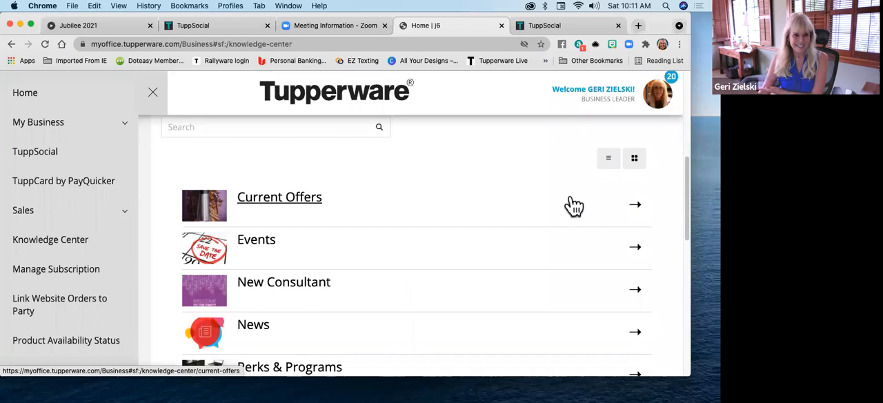
{"action": "scroll", "coordinate": [552, 214], "scroll_direction": "down", "scroll_amount": 1}
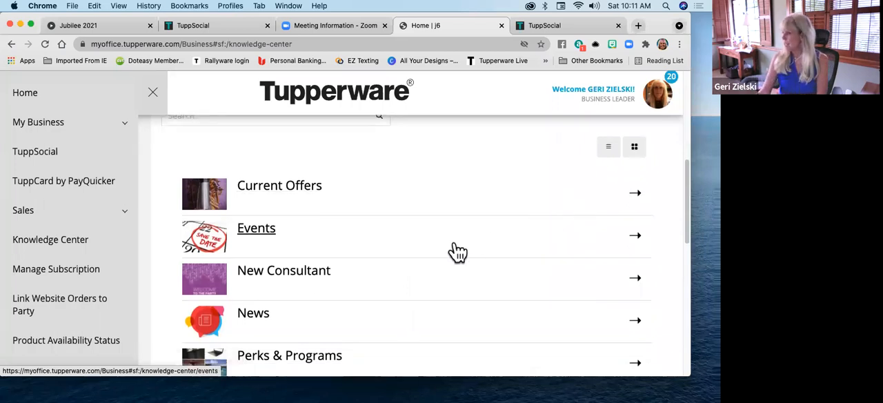
{"action": "scroll", "coordinate": [426, 200], "scroll_direction": "down", "scroll_amount": 3}
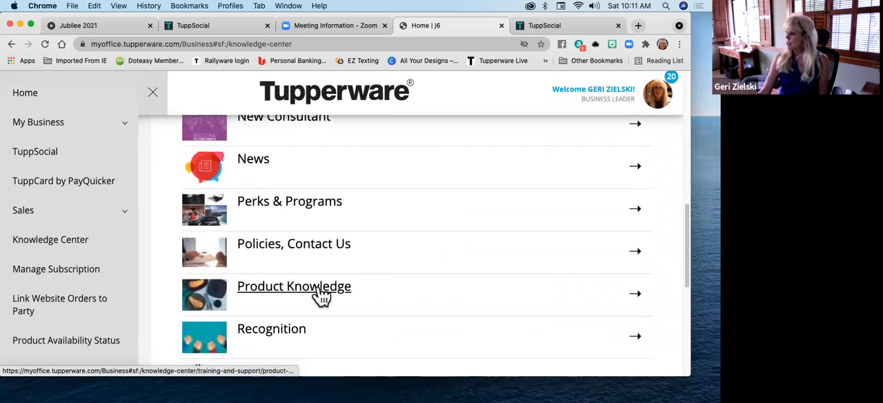
{"action": "scroll", "coordinate": [426, 244], "scroll_direction": "down", "scroll_amount": 3}
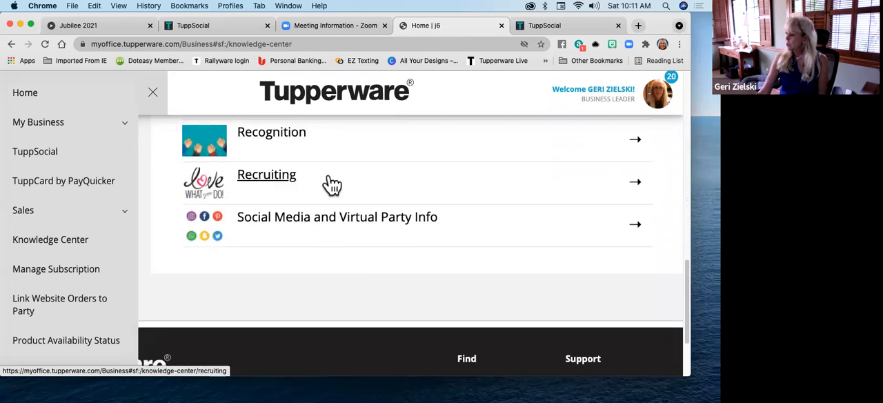
{"action": "scroll", "coordinate": [468, 208], "scroll_direction": "up", "scroll_amount": 5}
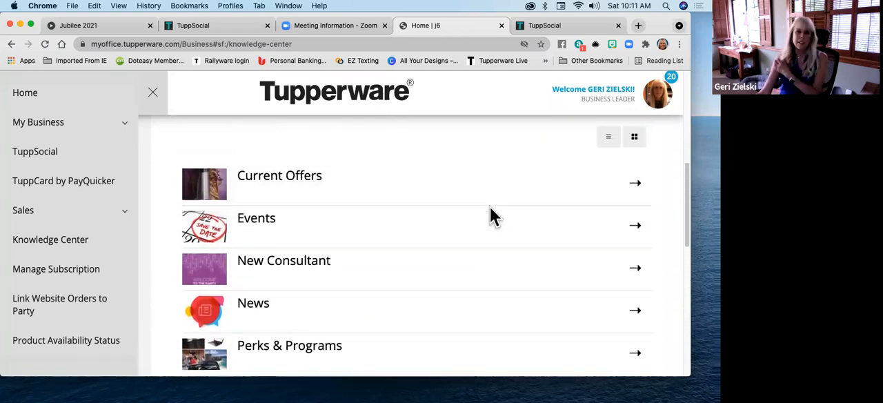
Open Current Offers in the Knowledge Center and look over its offer, brochure, catalog and sales aid sections
{"action": "left_click", "coordinate": [279, 190]}
{"action": "scroll", "coordinate": [464, 186], "scroll_direction": "down", "scroll_amount": 2}
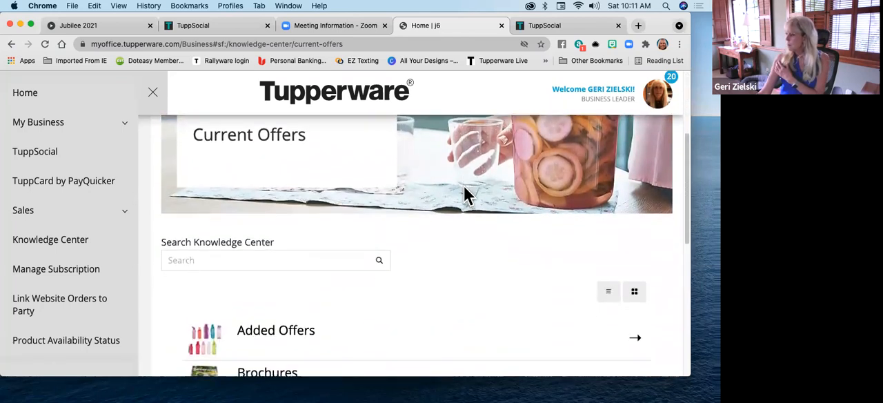
{"action": "scroll", "coordinate": [464, 185], "scroll_direction": "down", "scroll_amount": 2}
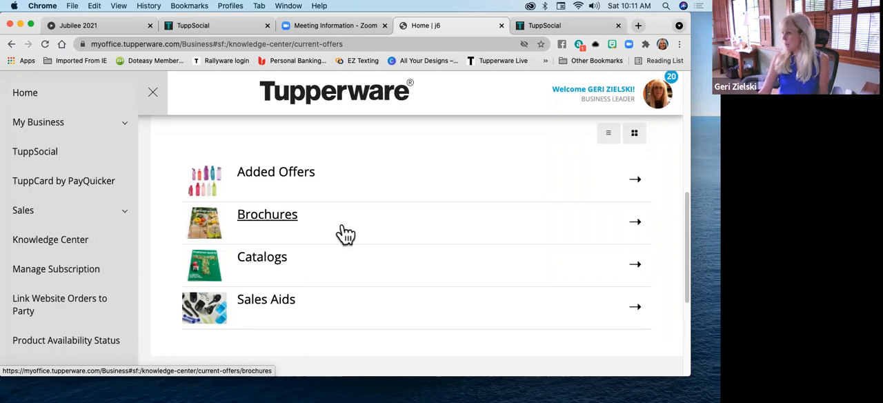
{"action": "scroll", "coordinate": [340, 232], "scroll_direction": "up", "scroll_amount": 5}
{"action": "scroll", "coordinate": [340, 232], "scroll_direction": "up", "scroll_amount": 3}
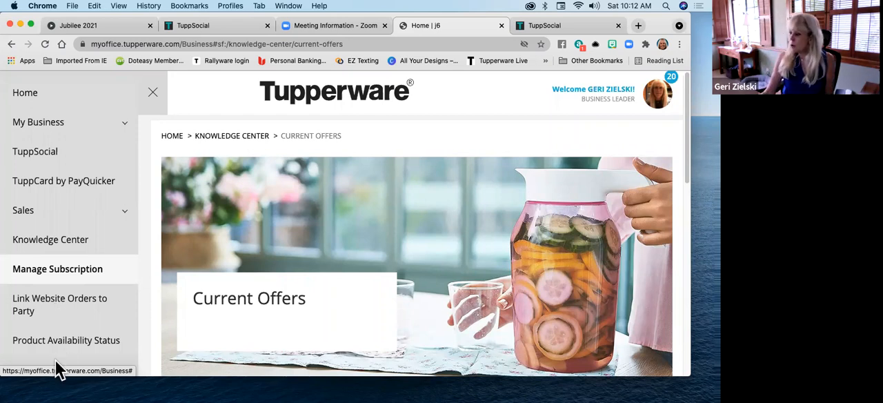
Open the Product Availability Status page and examine its color legend, last update date and product list
{"action": "scroll", "coordinate": [61, 351], "scroll_direction": "down", "scroll_amount": 1}
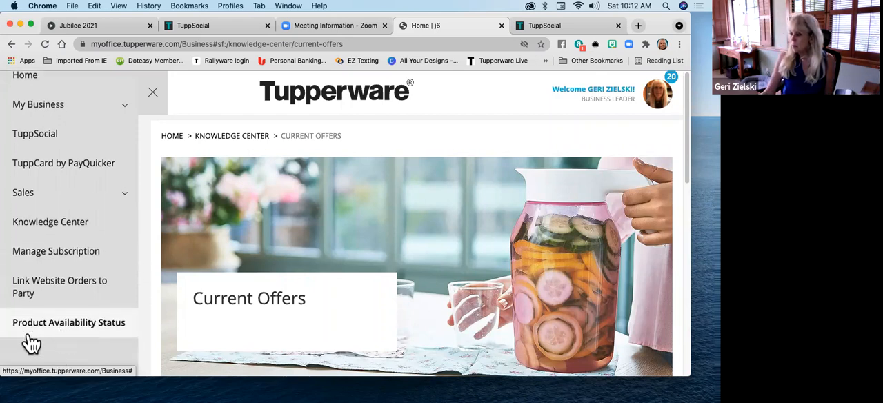
{"action": "left_click", "coordinate": [60, 330]}
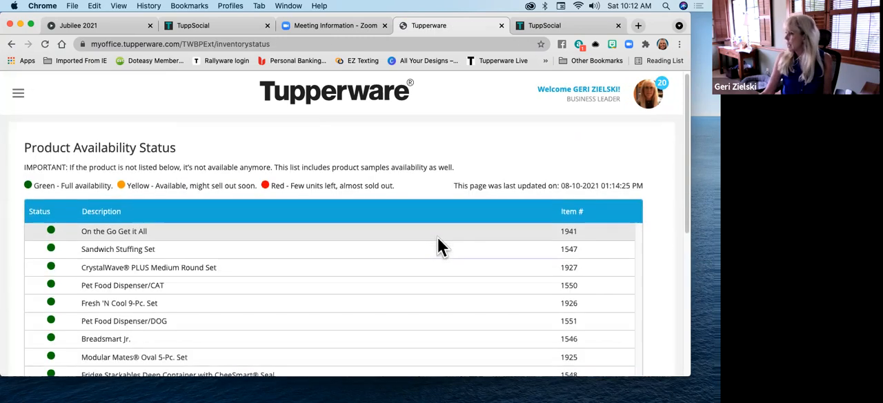
{"action": "scroll", "coordinate": [414, 248], "scroll_direction": "down", "scroll_amount": 1}
{"action": "scroll", "coordinate": [434, 269], "scroll_direction": "down", "scroll_amount": 3}
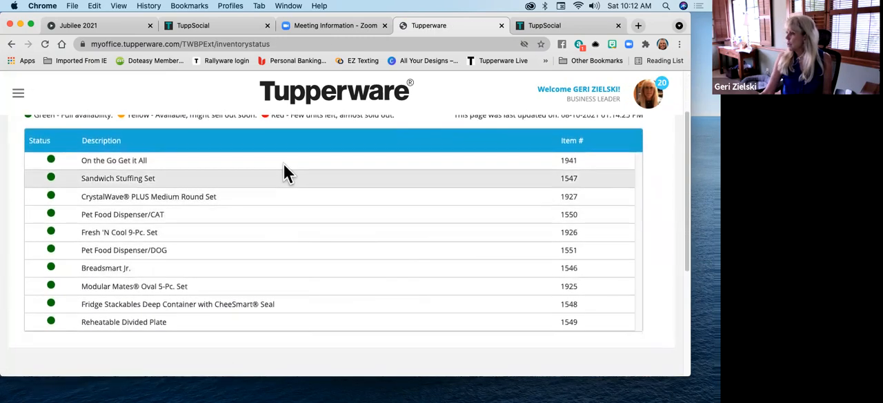
{"action": "scroll", "coordinate": [272, 169], "scroll_direction": "up", "scroll_amount": 4}
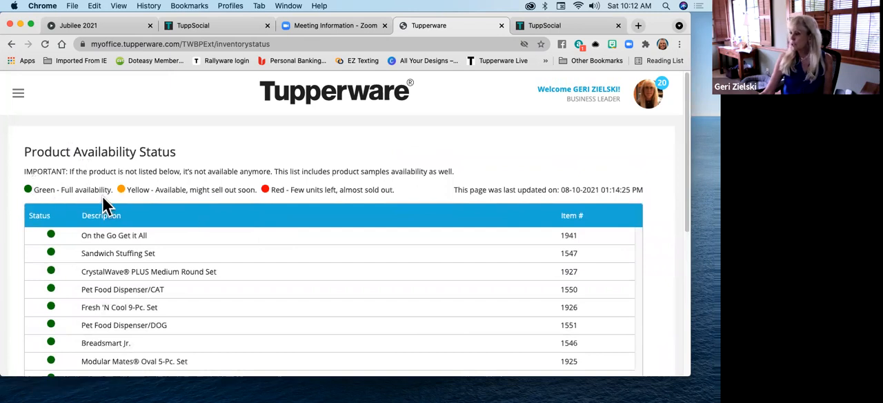
{"action": "scroll", "coordinate": [196, 331], "scroll_direction": "down", "scroll_amount": 5}
{"action": "scroll", "coordinate": [233, 183], "scroll_direction": "up", "scroll_amount": 4}
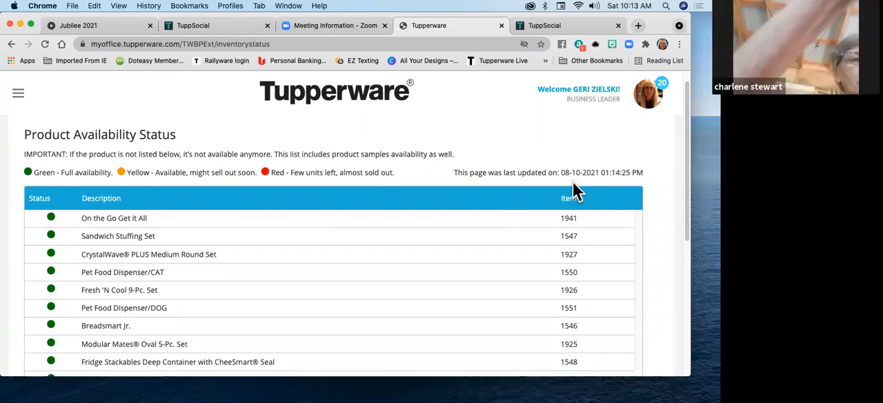
Return to the MyOffice home page and expand the Sales options in the navigation
{"action": "left_click", "coordinate": [19, 95]}
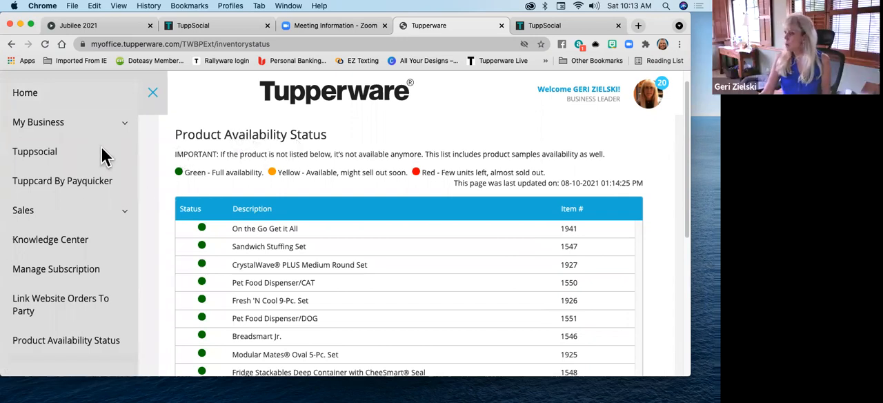
{"action": "left_click", "coordinate": [127, 214]}
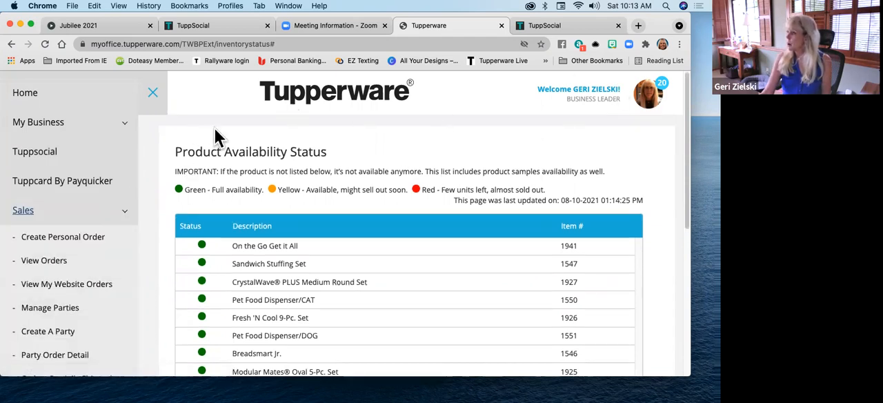
{"action": "left_click", "coordinate": [24, 92]}
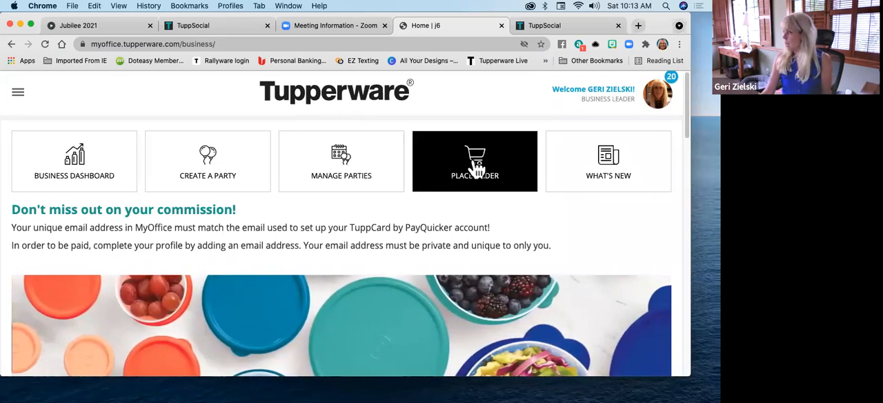
{"action": "left_click", "coordinate": [21, 95]}
{"action": "left_click", "coordinate": [114, 228]}
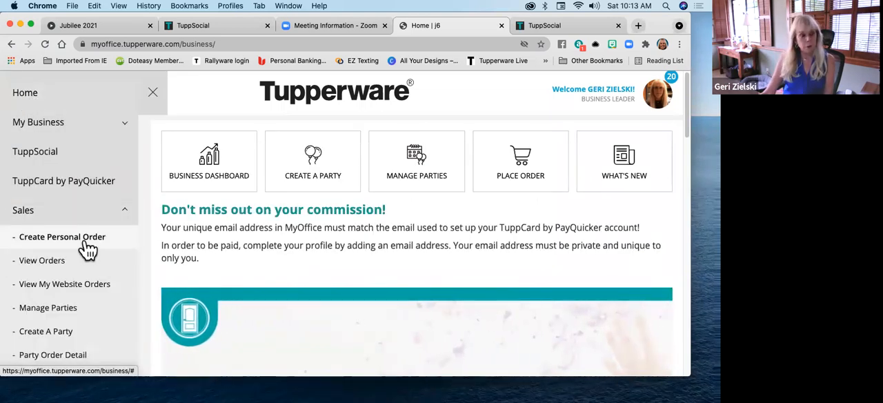
Start a new personal order and look over the contact details on the Create Order page
{"action": "left_click", "coordinate": [509, 172]}
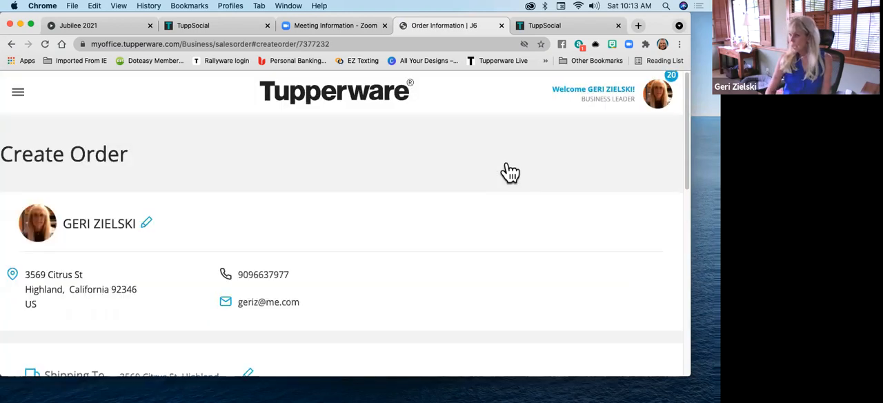
{"action": "scroll", "coordinate": [401, 258], "scroll_direction": "down", "scroll_amount": 2}
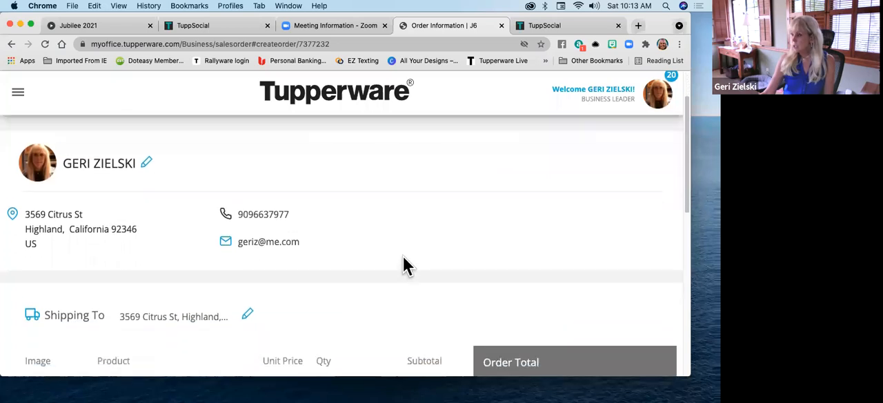
{"action": "scroll", "coordinate": [404, 260], "scroll_direction": "up", "scroll_amount": 1}
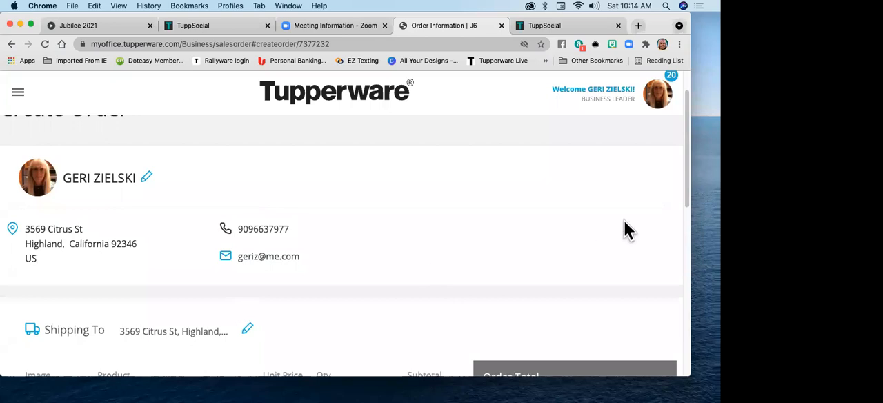
{"action": "scroll", "coordinate": [473, 220], "scroll_direction": "down", "scroll_amount": 1}
{"action": "scroll", "coordinate": [473, 222], "scroll_direction": "down", "scroll_amount": 2}
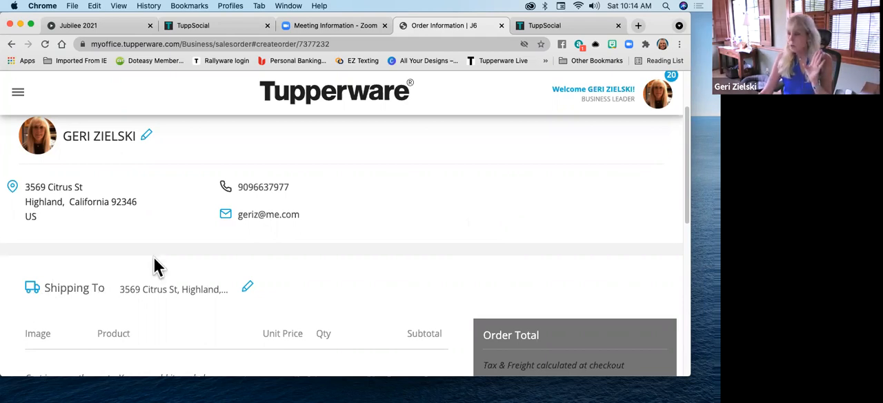
Open the order's shipping address for editing, review its fields and Special Delivery Instructions, and close it without saving
{"action": "left_click", "coordinate": [247, 287]}
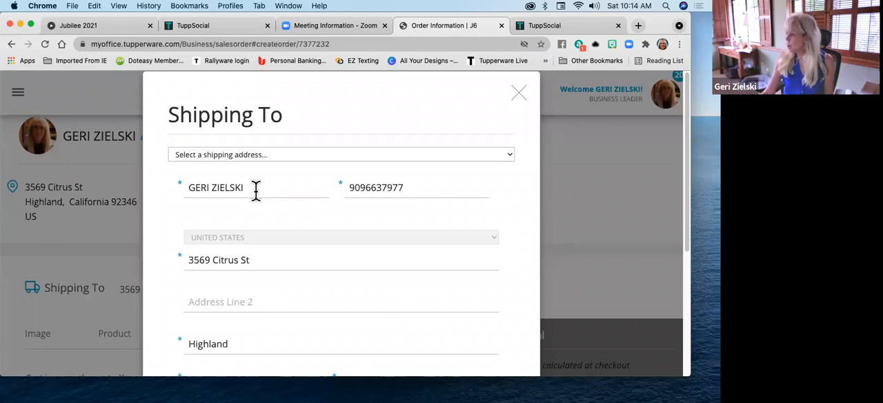
{"action": "scroll", "coordinate": [265, 231], "scroll_direction": "down", "scroll_amount": 3}
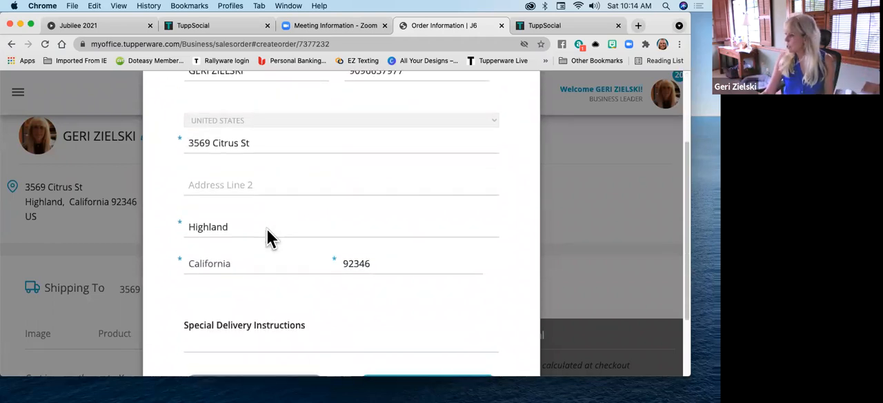
{"action": "scroll", "coordinate": [267, 229], "scroll_direction": "down", "scroll_amount": 2}
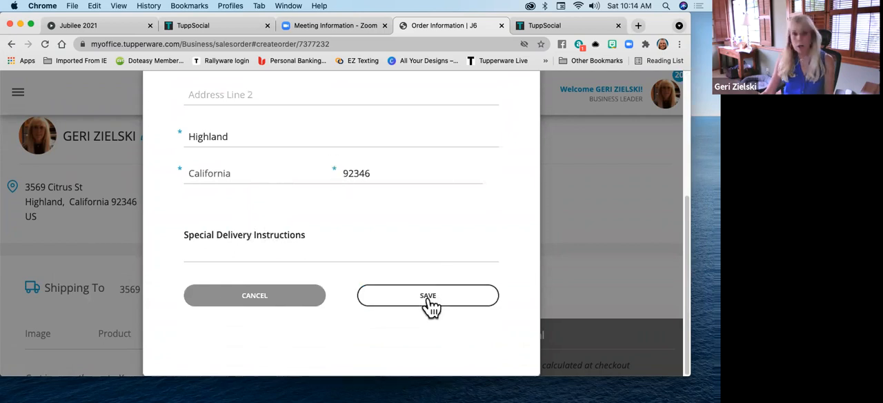
{"action": "scroll", "coordinate": [394, 236], "scroll_direction": "up", "scroll_amount": 1}
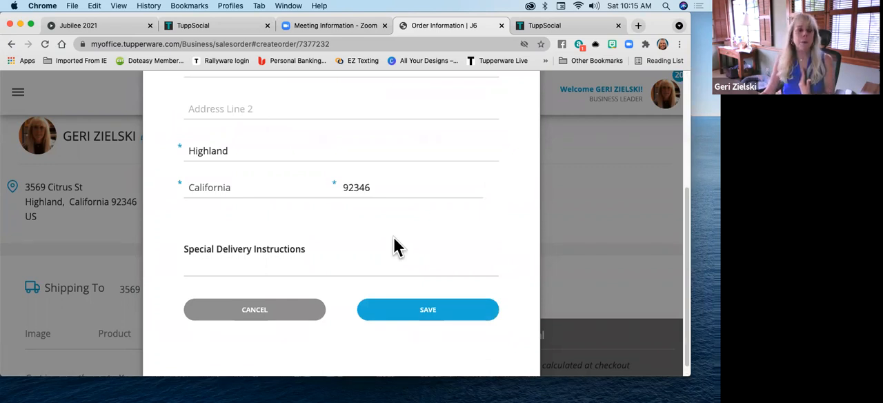
{"action": "scroll", "coordinate": [394, 237], "scroll_direction": "down", "scroll_amount": 1}
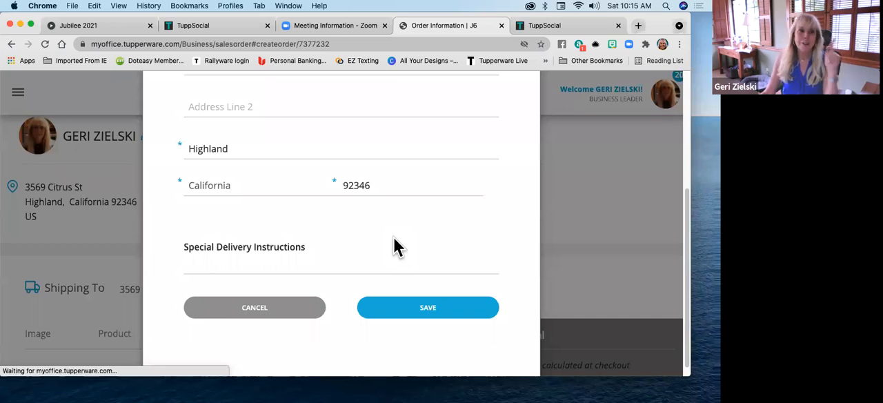
{"action": "scroll", "coordinate": [328, 217], "scroll_direction": "up", "scroll_amount": 2}
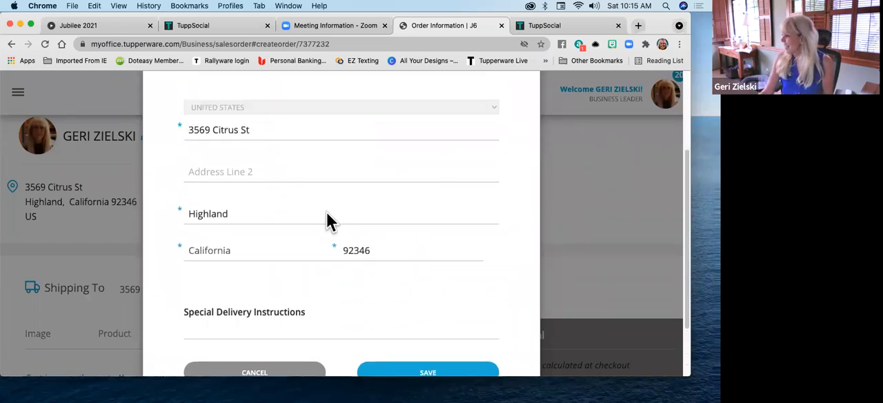
{"action": "scroll", "coordinate": [327, 220], "scroll_direction": "up", "scroll_amount": 3}
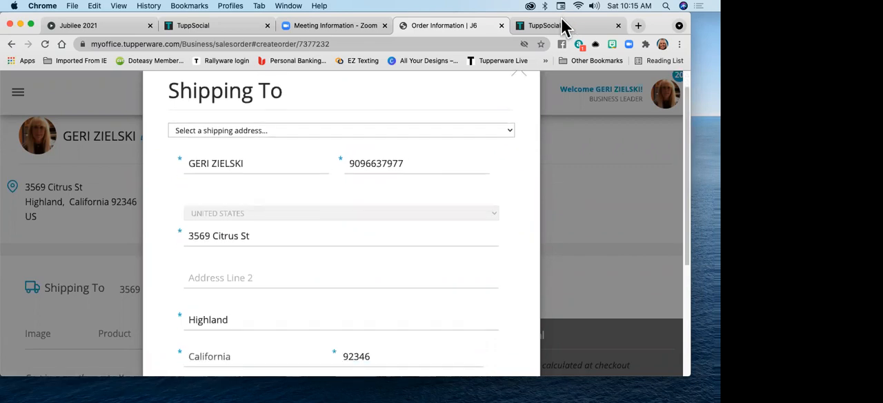
{"action": "left_click", "coordinate": [512, 78]}
{"action": "scroll", "coordinate": [349, 226], "scroll_direction": "down", "scroll_amount": 3}
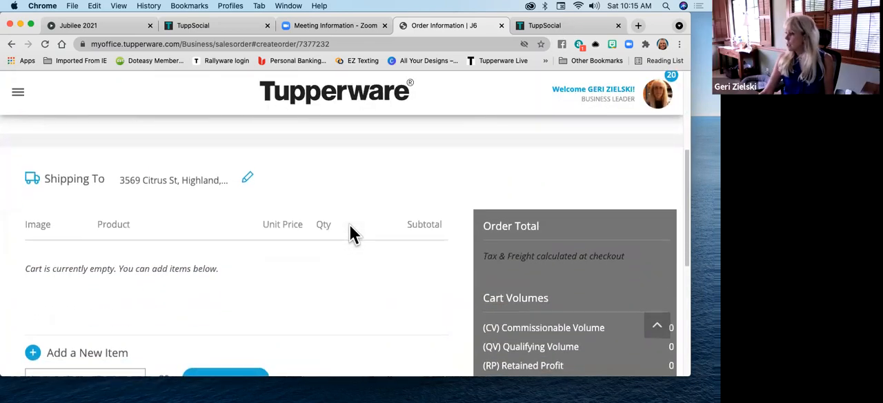
{"action": "scroll", "coordinate": [350, 225], "scroll_direction": "down", "scroll_amount": 2}
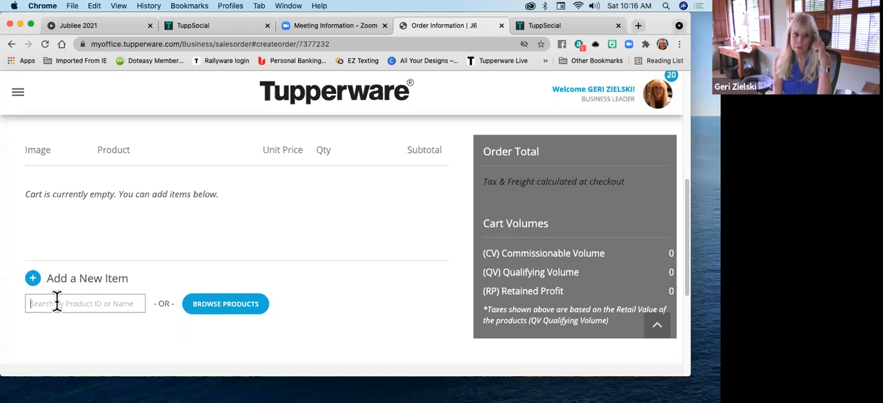
{"action": "type", "text": "MOU"}
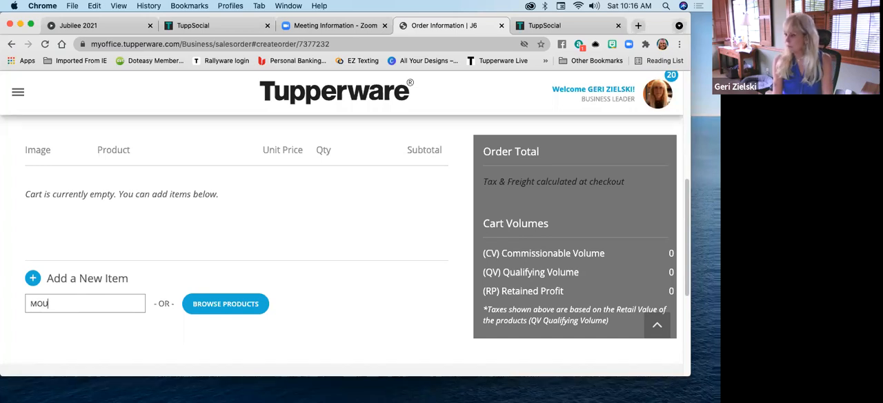
{"action": "type", "text": "DULAR"}
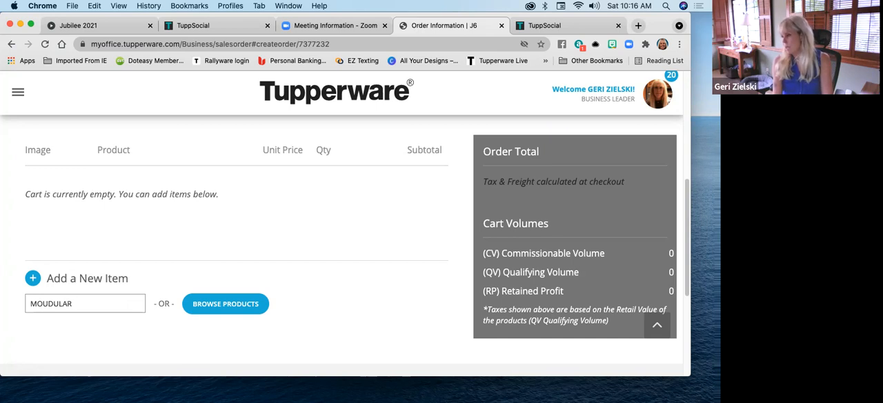
{"action": "key", "text": "BackSpace"}
{"action": "key", "text": "BackSpace"}
{"action": "key", "text": "BackSpace"}
{"action": "key", "text": "BackSpace"}
{"action": "key", "text": "BackSpace"}
{"action": "key", "text": "BackSpace"}
{"action": "key", "text": "BackSpace"}
{"action": "key", "text": "BackSpace"}
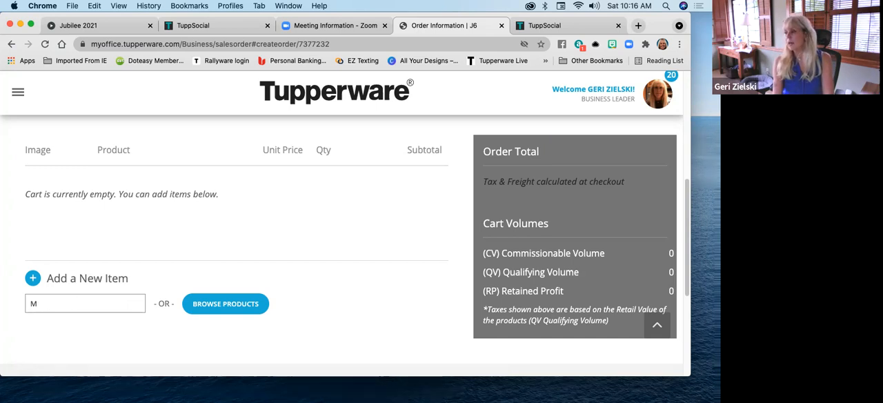
Search the order's products for "MM" and look through the suggested Modular Mates items
{"action": "type", "text": "M"}
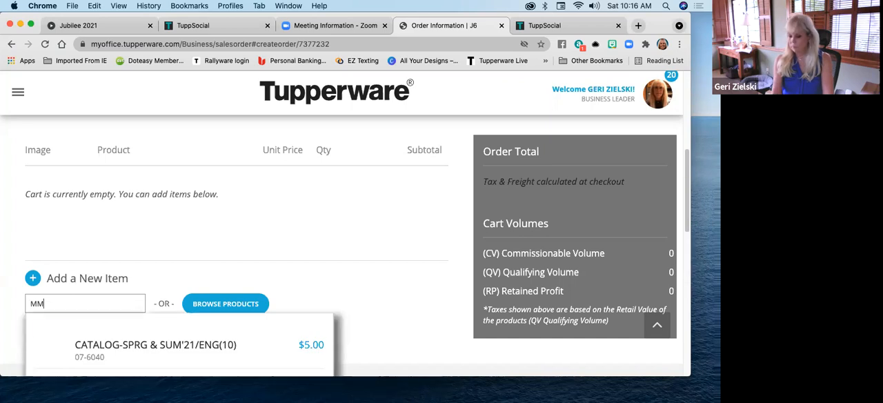
{"action": "scroll", "coordinate": [340, 216], "scroll_direction": "down", "scroll_amount": 4}
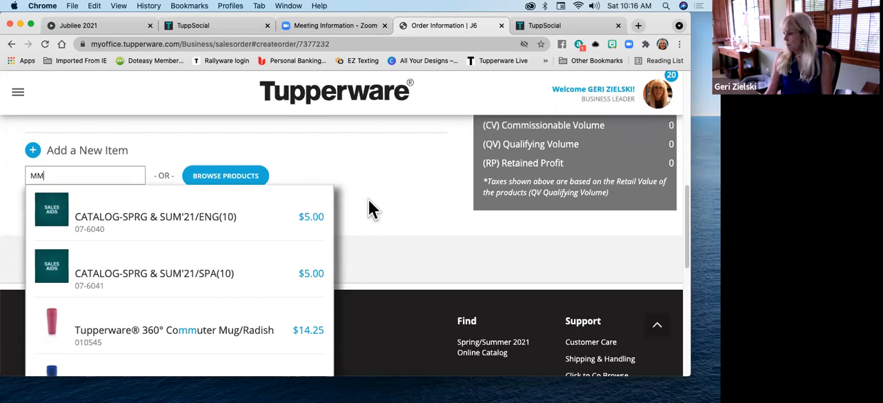
{"action": "scroll", "coordinate": [286, 252], "scroll_direction": "down", "scroll_amount": 4}
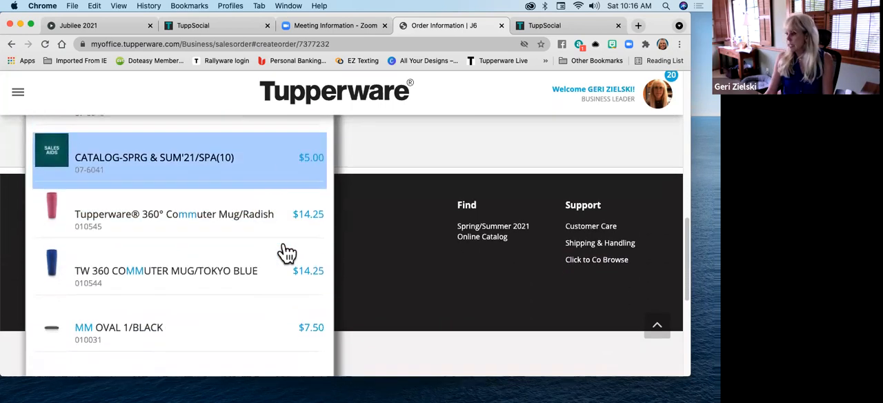
{"action": "scroll", "coordinate": [286, 252], "scroll_direction": "down", "scroll_amount": 4}
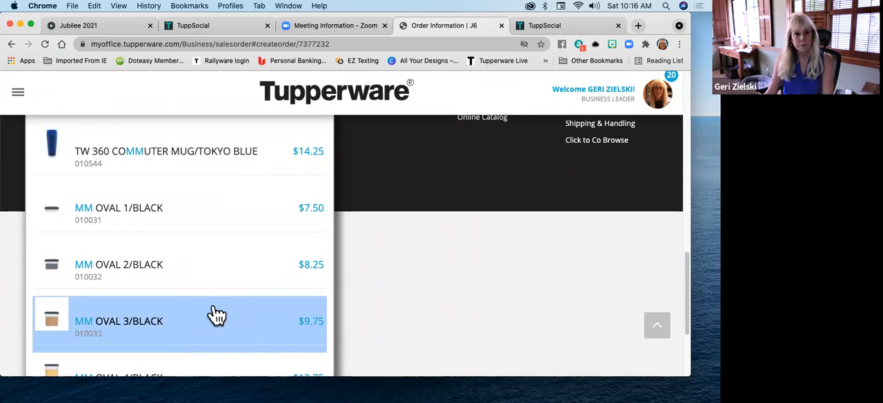
{"action": "scroll", "coordinate": [221, 270], "scroll_direction": "down", "scroll_amount": 5}
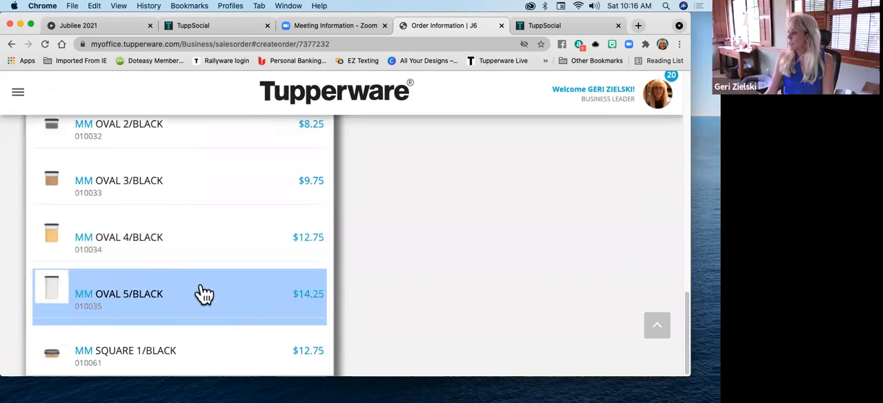
{"action": "scroll", "coordinate": [207, 338], "scroll_direction": "up", "scroll_amount": 4}
{"action": "scroll", "coordinate": [197, 327], "scroll_direction": "up", "scroll_amount": 3}
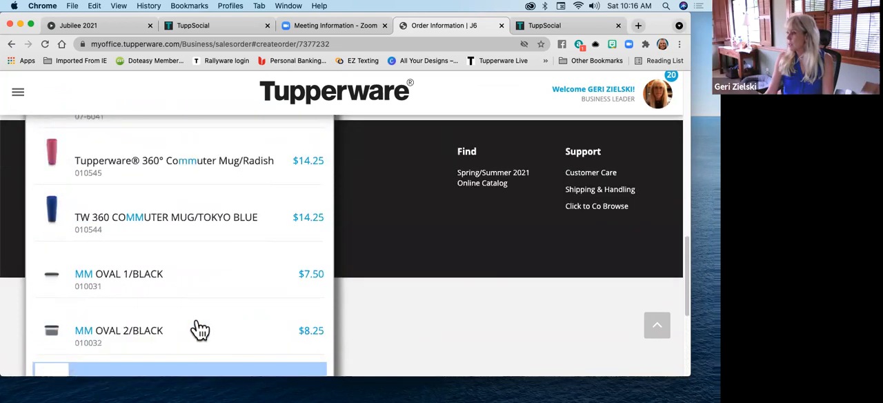
{"action": "scroll", "coordinate": [199, 314], "scroll_direction": "down", "scroll_amount": 6}
{"action": "left_click", "coordinate": [200, 308]}
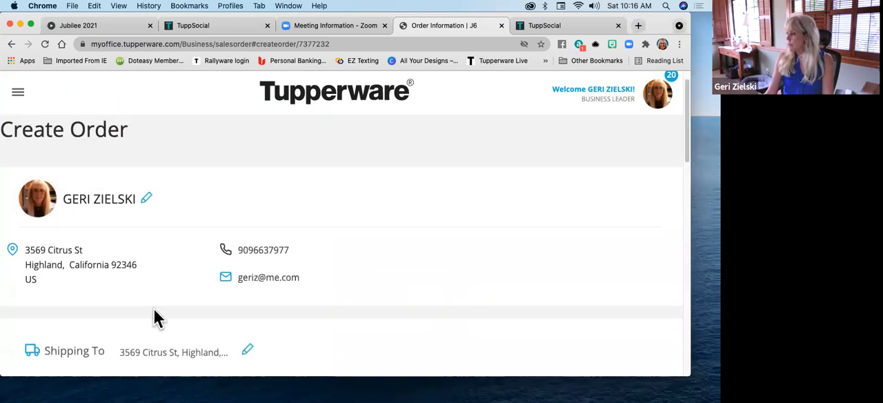
Narrow the product search to "MM SQ SEAL" and add MM SQUARE SEAL/BLACK to the order
{"action": "scroll", "coordinate": [167, 292], "scroll_direction": "down", "scroll_amount": 5}
{"action": "type", "text": "SQ SEAL"}
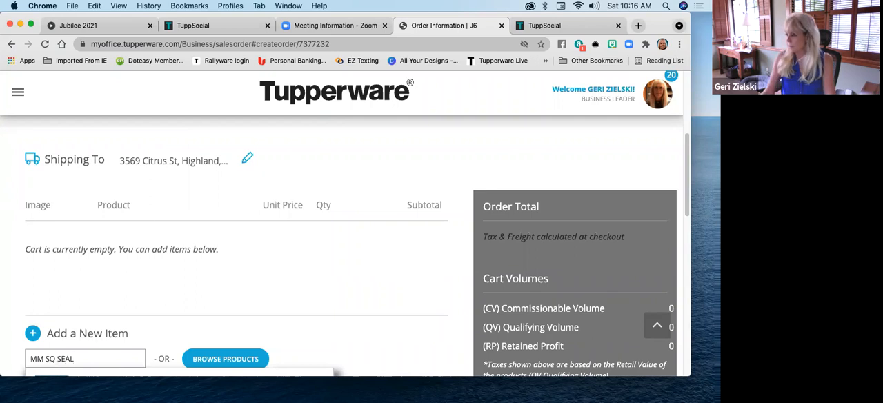
{"action": "scroll", "coordinate": [280, 297], "scroll_direction": "down", "scroll_amount": 5}
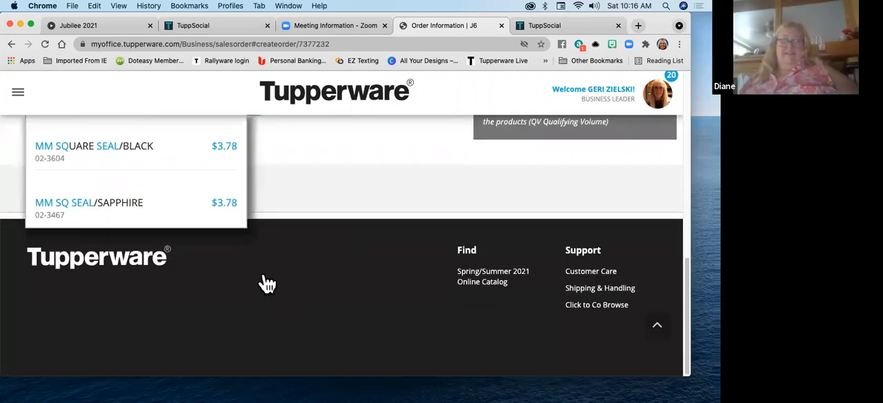
{"action": "scroll", "coordinate": [350, 176], "scroll_direction": "up", "scroll_amount": 2}
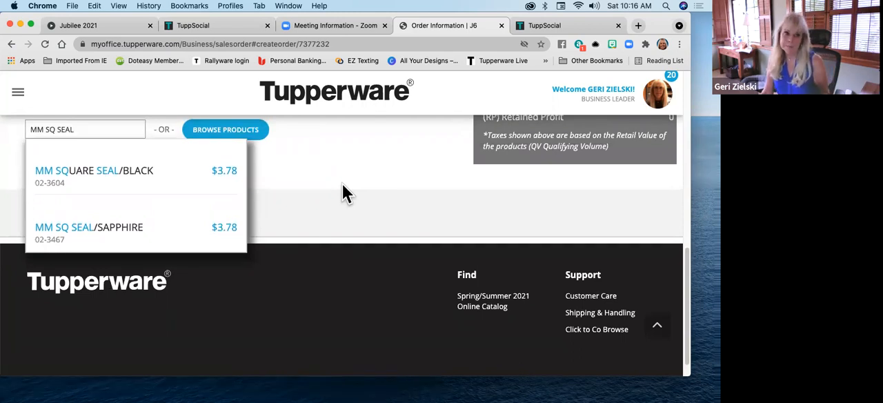
{"action": "left_click", "coordinate": [114, 185]}
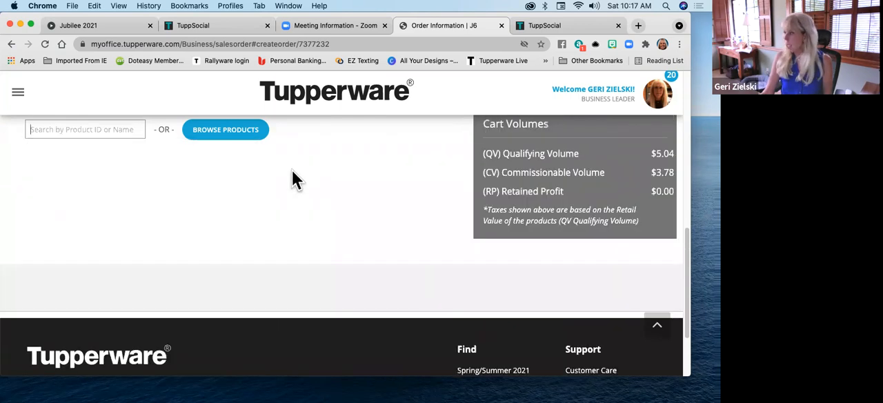
Search for product ID 1927 and add the CRYSTALWAVE PLUS MED ROUND SET to the order
{"action": "scroll", "coordinate": [306, 207], "scroll_direction": "up", "scroll_amount": 3}
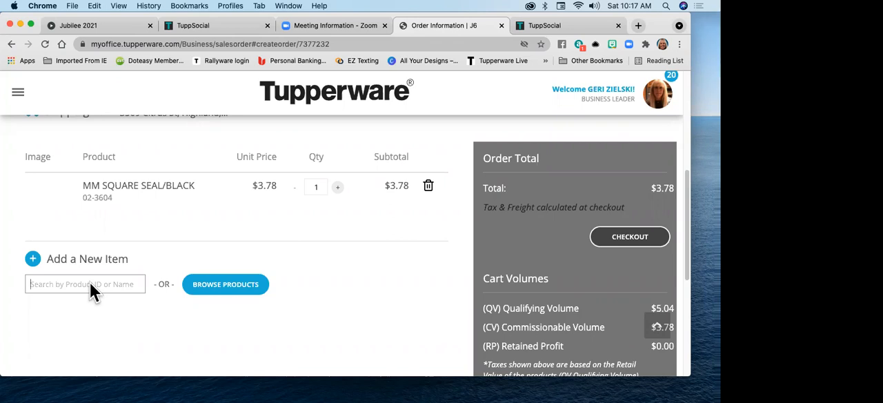
{"action": "type", "text": "1927"}
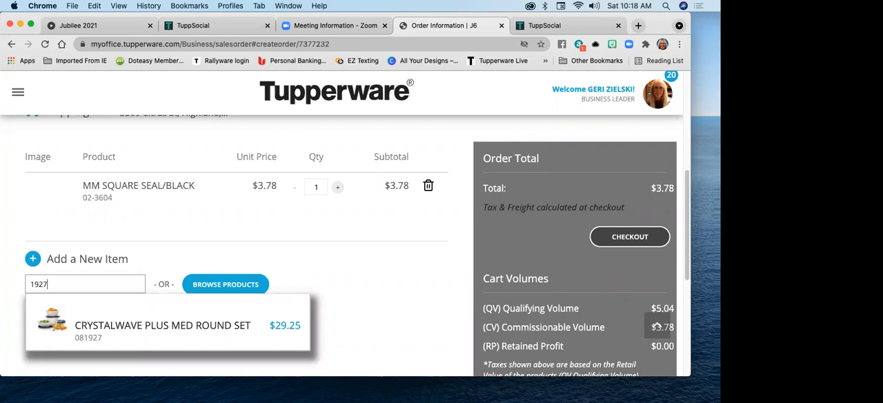
{"action": "left_click", "coordinate": [143, 340]}
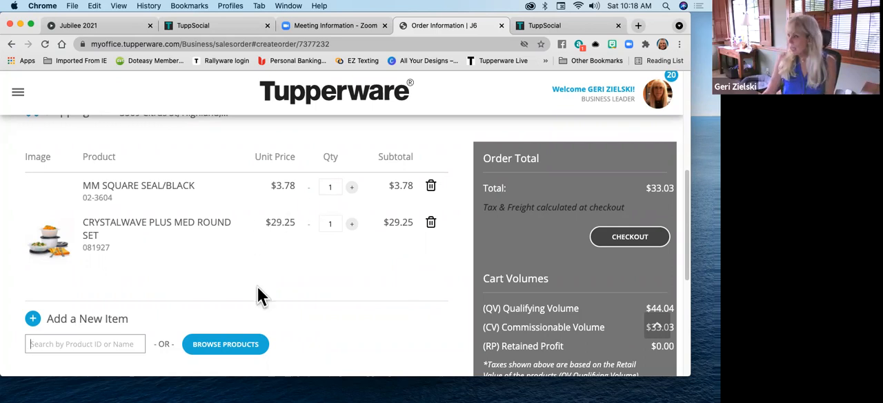
Browse the order's products by category and look through the featured Food Storage items
{"action": "left_click", "coordinate": [236, 345]}
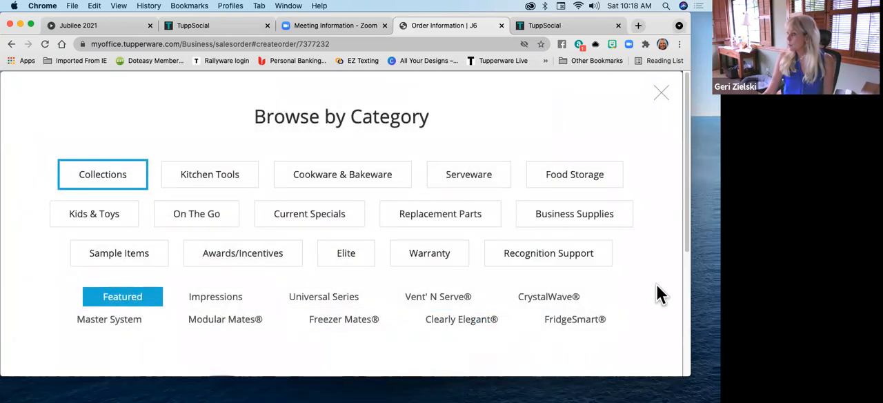
{"action": "left_click", "coordinate": [663, 97]}
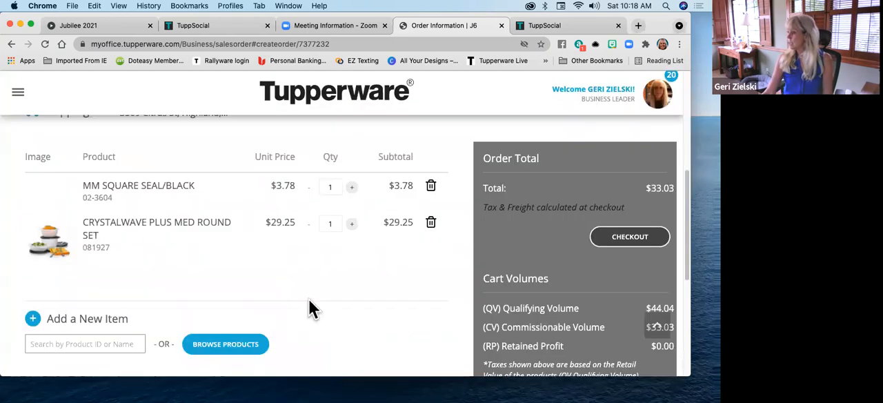
{"action": "left_click", "coordinate": [223, 348]}
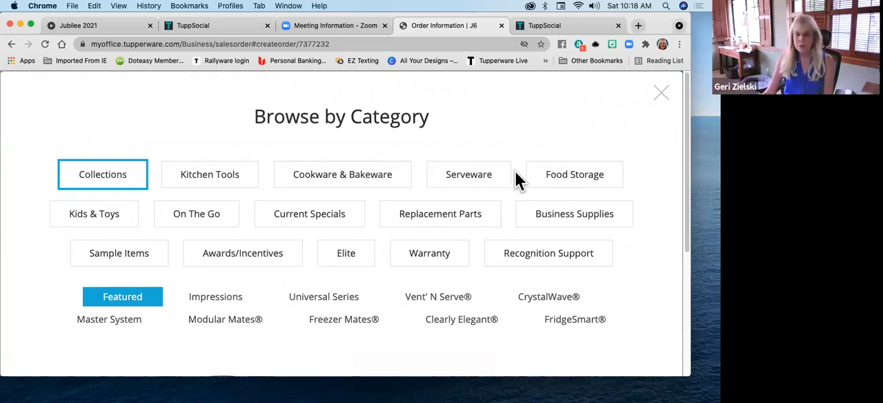
{"action": "left_click", "coordinate": [569, 177]}
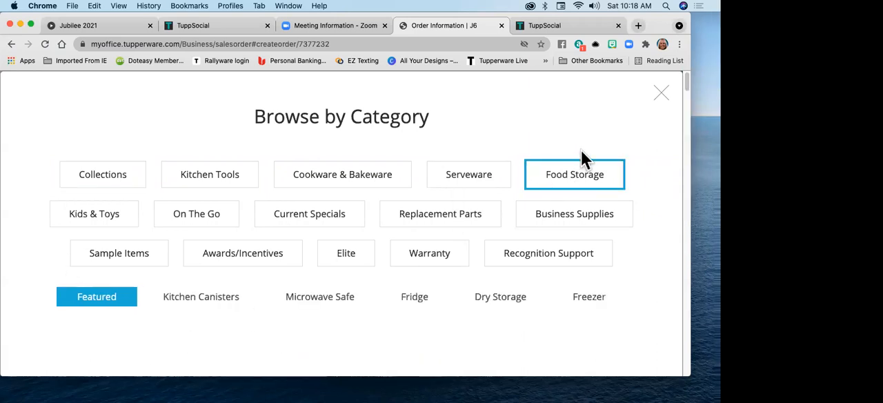
{"action": "scroll", "coordinate": [508, 228], "scroll_direction": "down", "scroll_amount": 1}
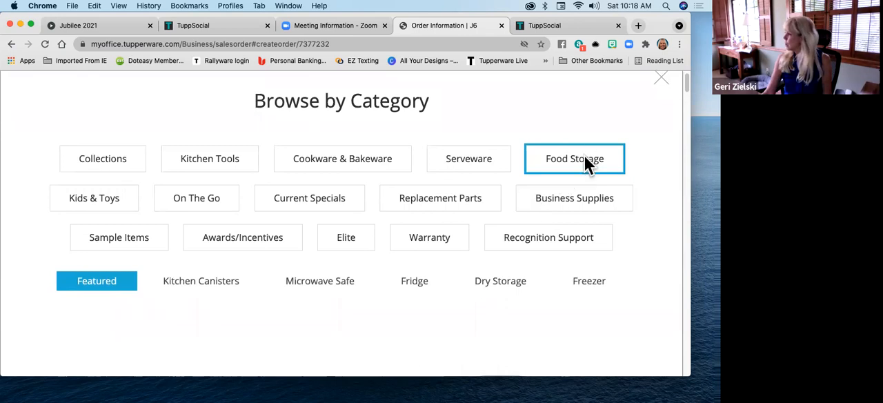
{"action": "scroll", "coordinate": [570, 181], "scroll_direction": "down", "scroll_amount": 3}
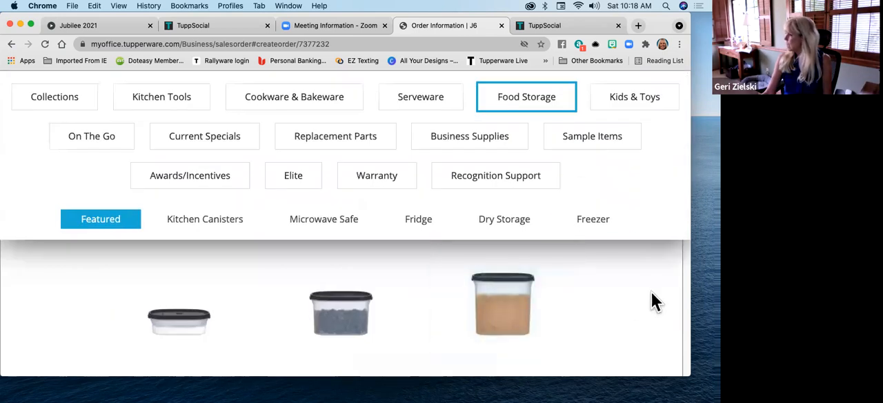
{"action": "scroll", "coordinate": [650, 295], "scroll_direction": "down", "scroll_amount": 3}
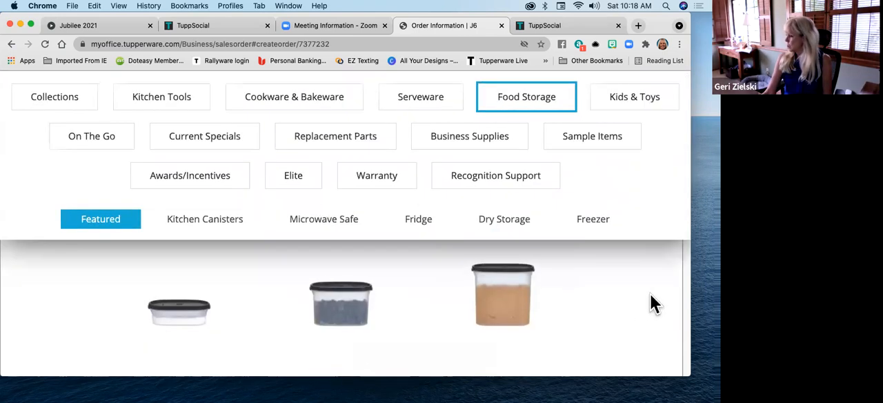
{"action": "scroll", "coordinate": [651, 295], "scroll_direction": "down", "scroll_amount": 5}
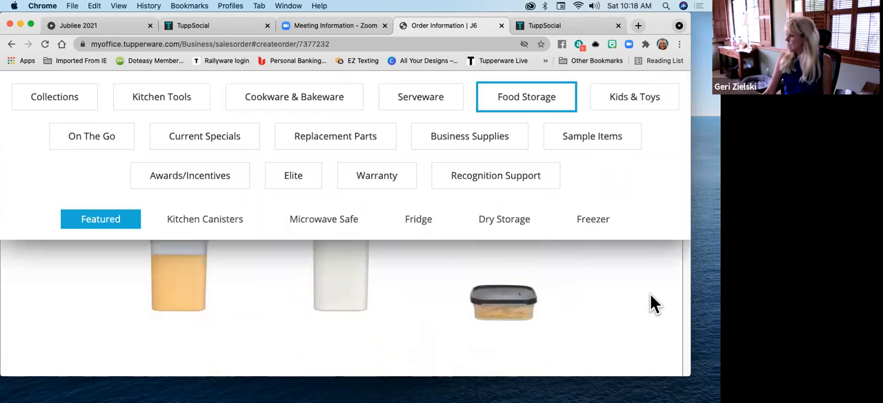
{"action": "scroll", "coordinate": [650, 295], "scroll_direction": "down", "scroll_amount": 8}
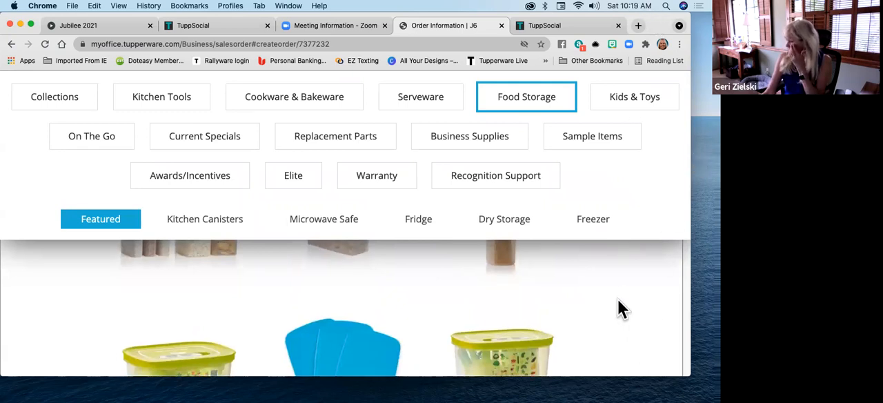
{"action": "scroll", "coordinate": [617, 301], "scroll_direction": "down", "scroll_amount": 2}
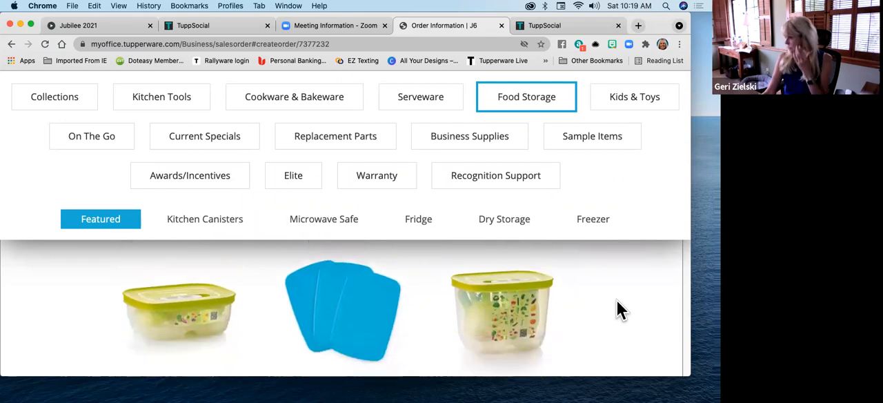
{"action": "scroll", "coordinate": [617, 302], "scroll_direction": "down", "scroll_amount": 10}
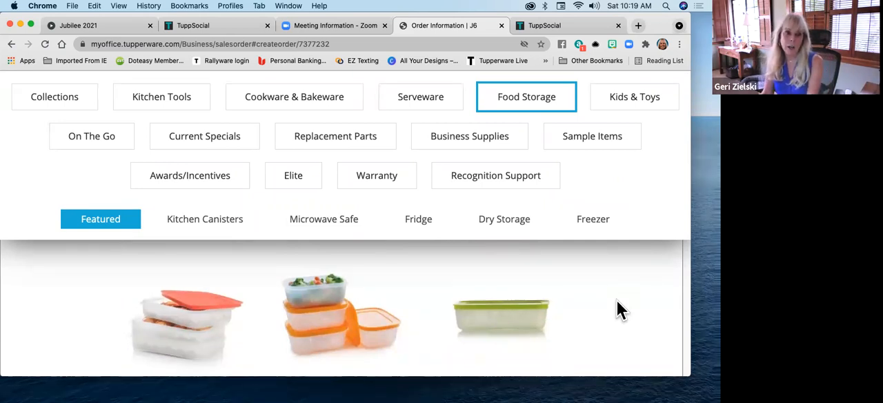
Add the Freezer Mates PLUS Stackable Set to the order and review the order's product list
{"action": "mouse_move", "coordinate": [196, 332]}
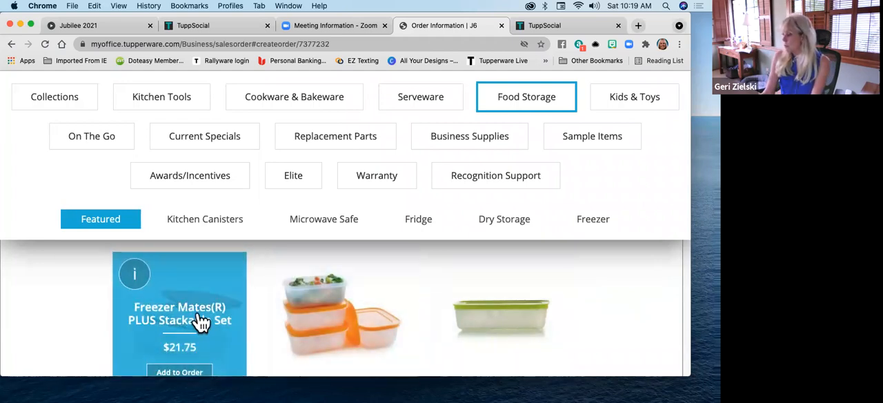
{"action": "scroll", "coordinate": [198, 321], "scroll_direction": "up", "scroll_amount": 2}
{"action": "scroll", "coordinate": [198, 322], "scroll_direction": "down", "scroll_amount": 3}
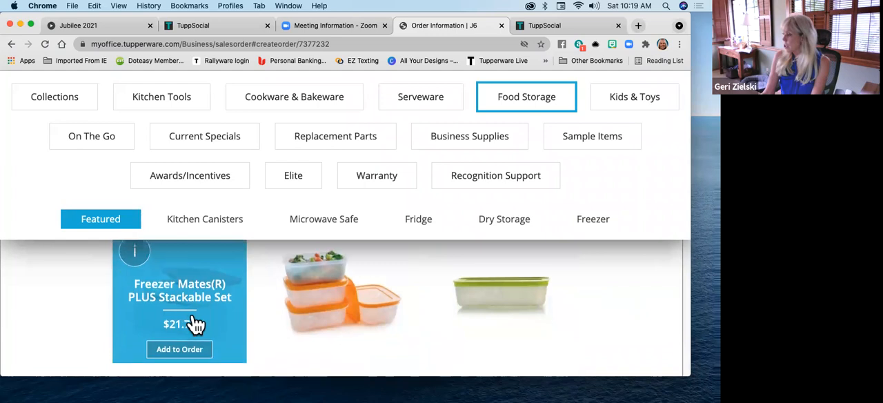
{"action": "left_click", "coordinate": [183, 345]}
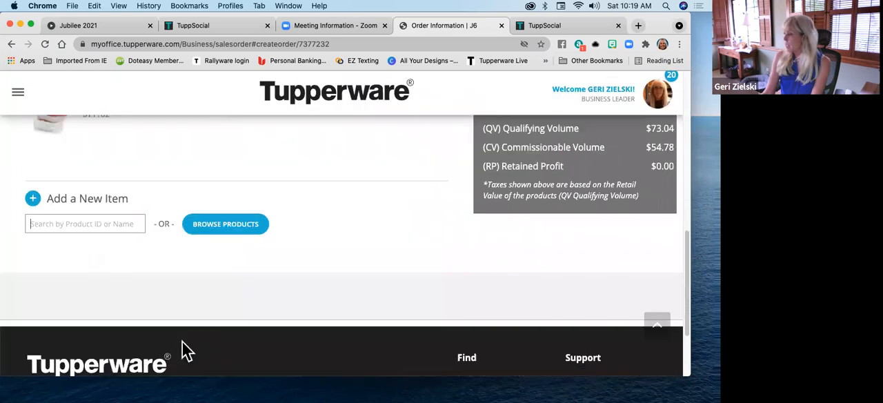
{"action": "scroll", "coordinate": [293, 310], "scroll_direction": "up", "scroll_amount": 5}
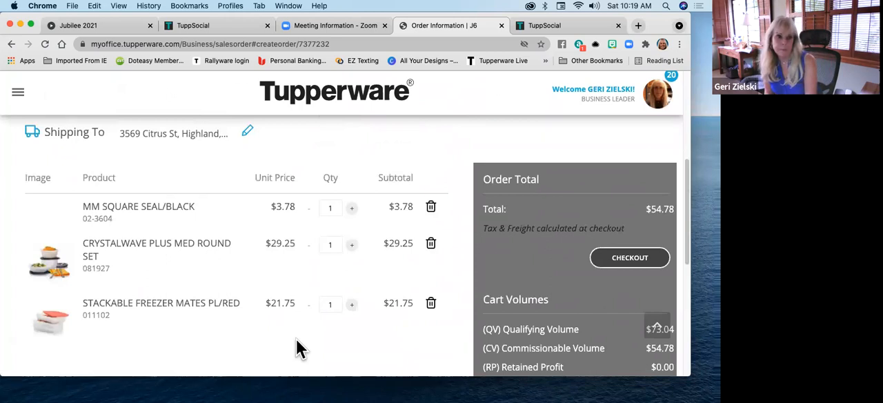
{"action": "scroll", "coordinate": [296, 338], "scroll_direction": "up", "scroll_amount": 1}
{"action": "scroll", "coordinate": [296, 338], "scroll_direction": "down", "scroll_amount": 5}
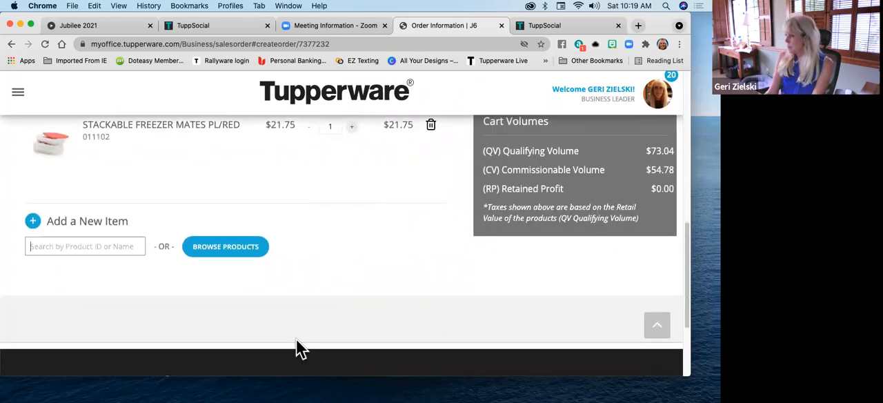
Browse products again in the Business Supplies category and check the featured sales aids, catalogs, bags and keychains
{"action": "left_click", "coordinate": [258, 254]}
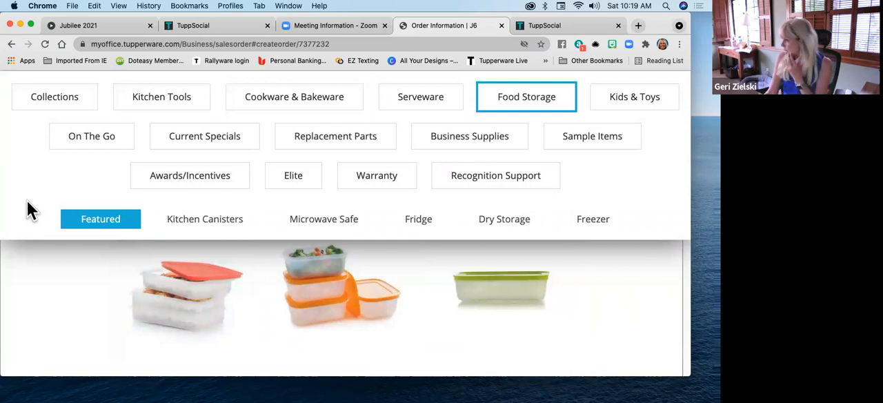
{"action": "left_click", "coordinate": [464, 143]}
{"action": "scroll", "coordinate": [483, 310], "scroll_direction": "down", "scroll_amount": 3}
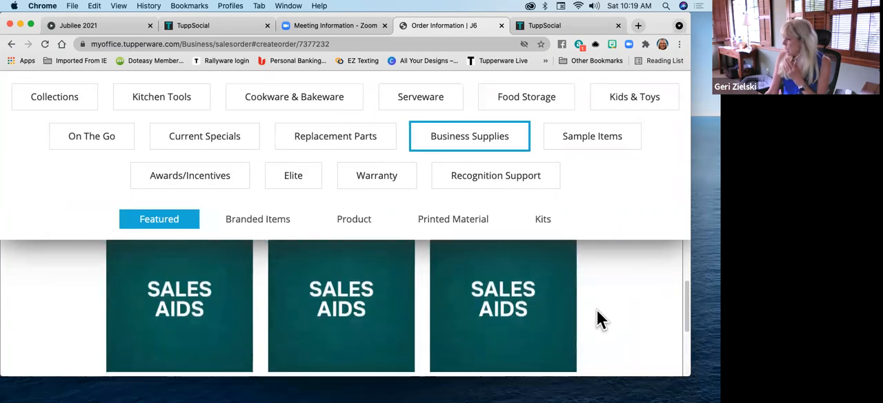
{"action": "mouse_move", "coordinate": [380, 310]}
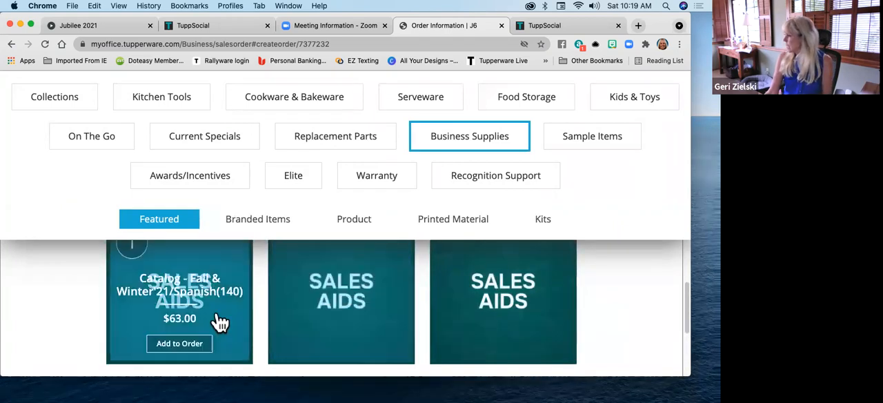
{"action": "scroll", "coordinate": [411, 314], "scroll_direction": "down", "scroll_amount": 2}
{"action": "scroll", "coordinate": [412, 321], "scroll_direction": "down", "scroll_amount": 2}
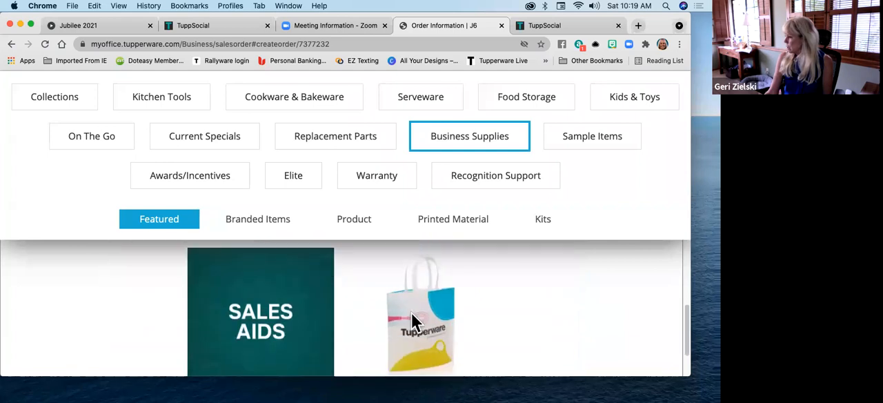
{"action": "mouse_move", "coordinate": [292, 320]}
{"action": "scroll", "coordinate": [474, 312], "scroll_direction": "down", "scroll_amount": 5}
{"action": "mouse_move", "coordinate": [543, 315]}
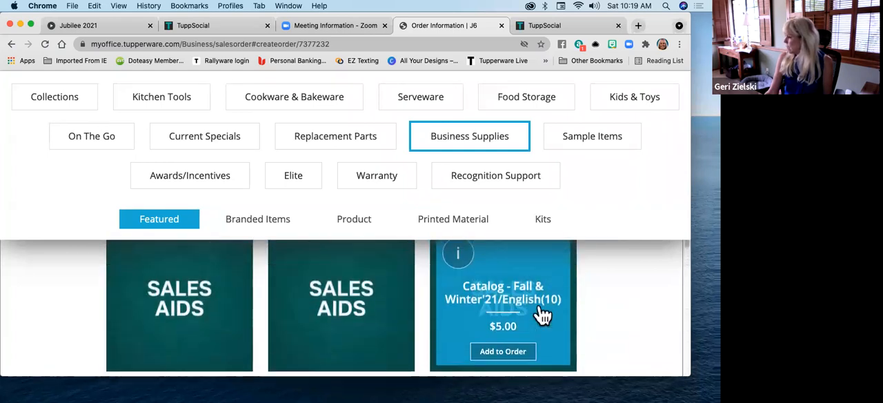
{"action": "scroll", "coordinate": [543, 315], "scroll_direction": "down", "scroll_amount": 4}
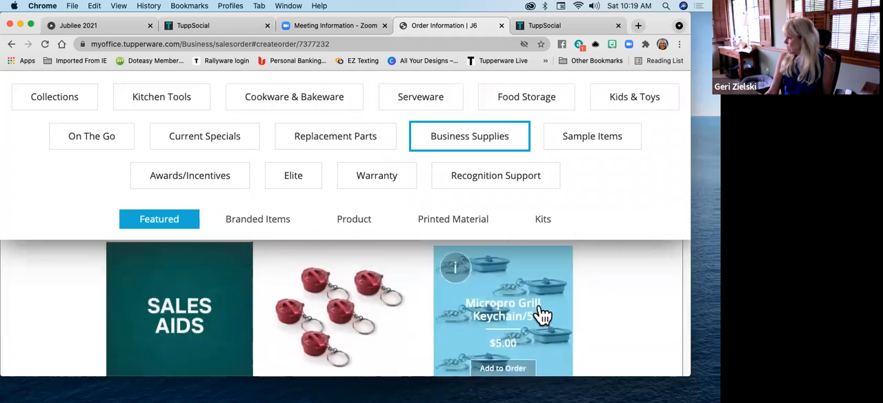
Look through the featured Business Supplies items, including polybags, guest gifts, keychains, catalogs, monthly flyers and fundraiser order forms
{"action": "scroll", "coordinate": [543, 314], "scroll_direction": "up", "scroll_amount": 3}
{"action": "scroll", "coordinate": [543, 315], "scroll_direction": "up", "scroll_amount": 3}
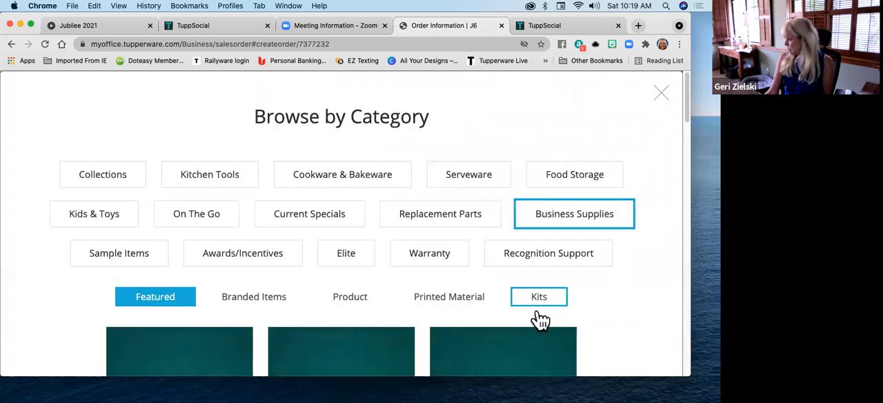
{"action": "scroll", "coordinate": [617, 338], "scroll_direction": "down", "scroll_amount": 2}
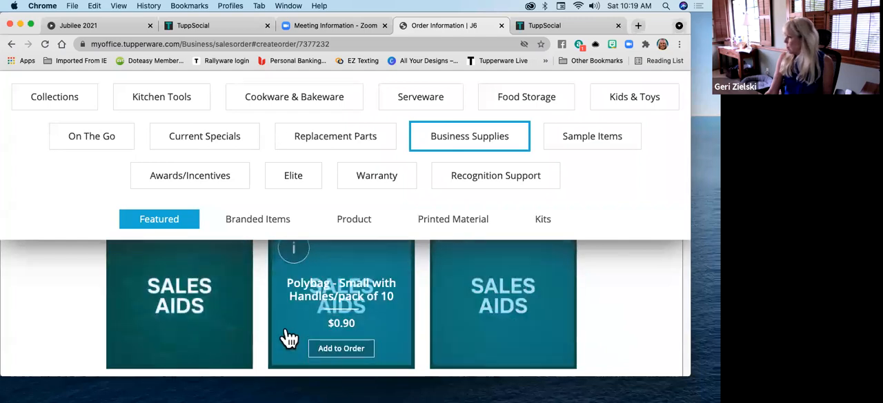
{"action": "scroll", "coordinate": [524, 338], "scroll_direction": "down", "scroll_amount": 2}
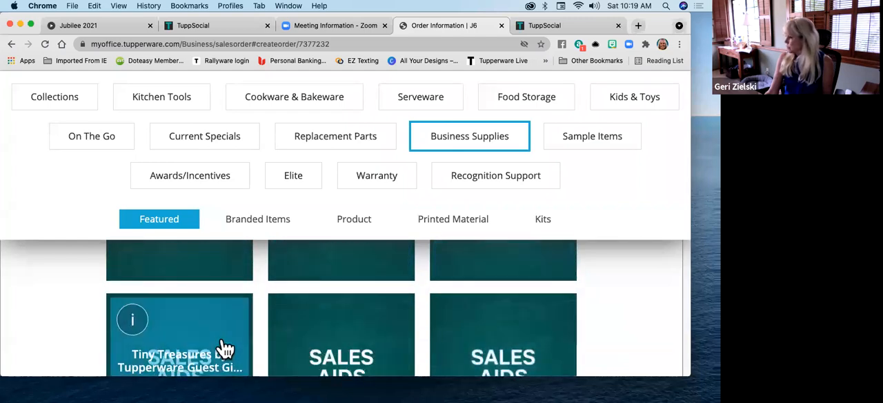
{"action": "scroll", "coordinate": [227, 350], "scroll_direction": "down", "scroll_amount": 3}
{"action": "scroll", "coordinate": [352, 318], "scroll_direction": "up", "scroll_amount": 2}
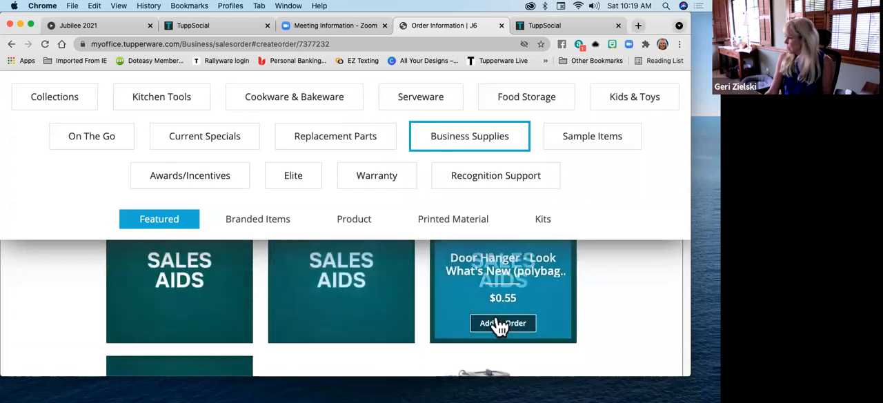
{"action": "scroll", "coordinate": [206, 330], "scroll_direction": "down", "scroll_amount": 2}
{"action": "scroll", "coordinate": [207, 332], "scroll_direction": "down", "scroll_amount": 5}
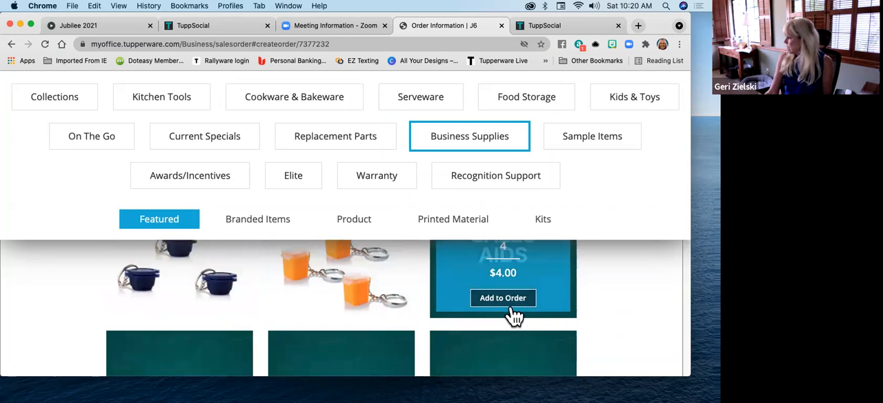
{"action": "scroll", "coordinate": [500, 349], "scroll_direction": "down", "scroll_amount": 2}
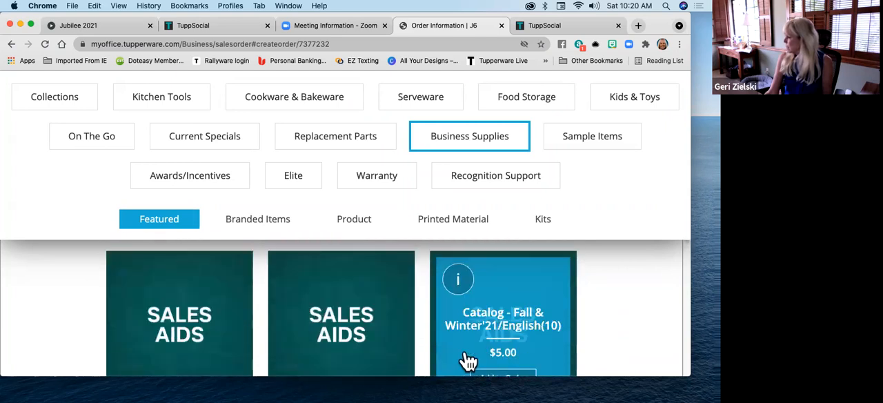
{"action": "scroll", "coordinate": [197, 332], "scroll_direction": "down", "scroll_amount": 3}
{"action": "scroll", "coordinate": [199, 334], "scroll_direction": "down", "scroll_amount": 2}
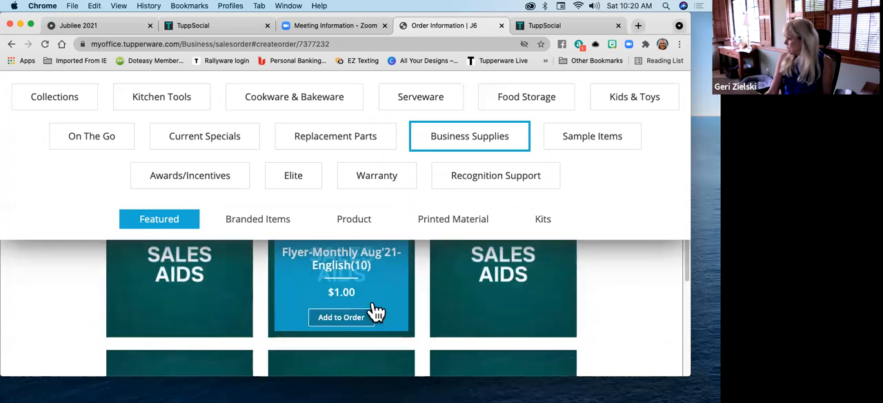
{"action": "scroll", "coordinate": [152, 360], "scroll_direction": "down", "scroll_amount": 1}
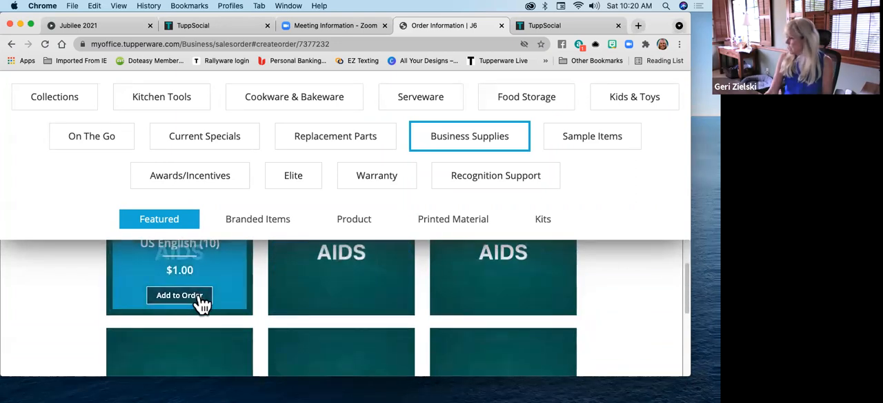
{"action": "scroll", "coordinate": [489, 294], "scroll_direction": "down", "scroll_amount": 2}
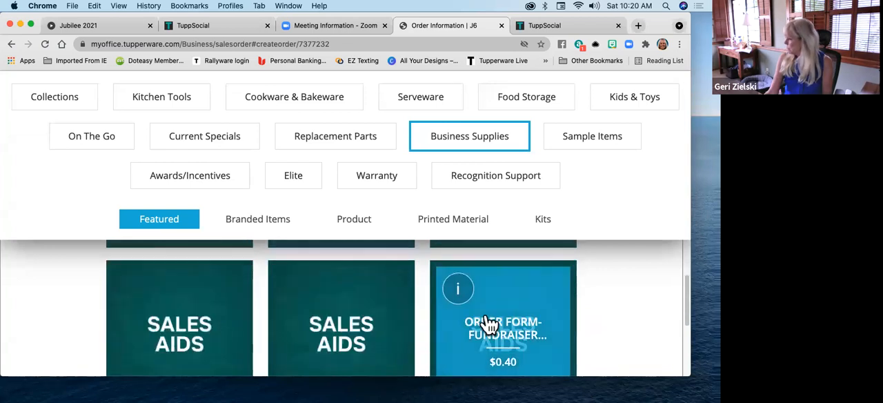
{"action": "scroll", "coordinate": [193, 312], "scroll_direction": "down", "scroll_amount": 1}
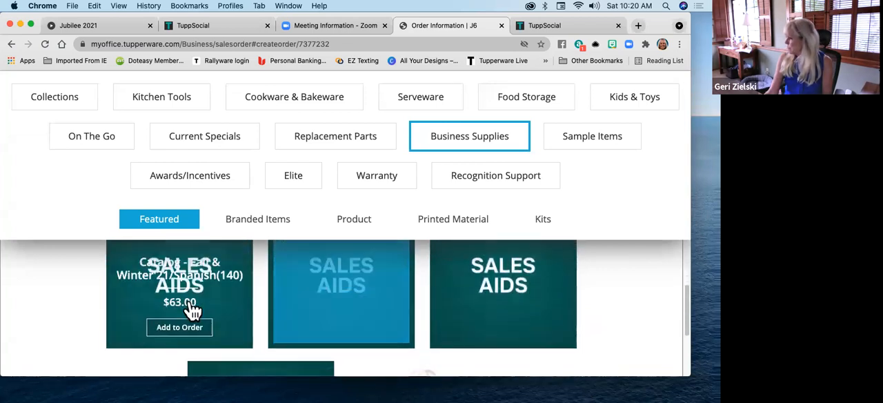
{"action": "scroll", "coordinate": [288, 311], "scroll_direction": "down", "scroll_amount": 5}
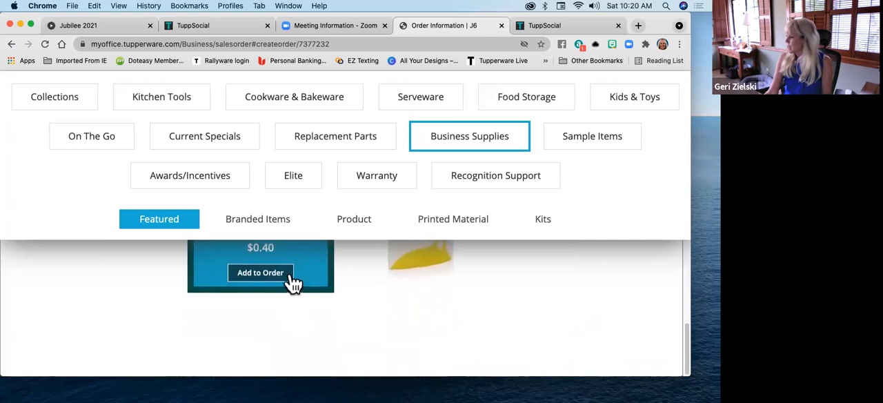
Go back over the featured Business Supplies to check the fundraiser envelopes, Spring-Summer 2021 catalogs, keychains and Tiny Treasures guest gifts
{"action": "scroll", "coordinate": [292, 288], "scroll_direction": "up", "scroll_amount": 2}
{"action": "scroll", "coordinate": [310, 322], "scroll_direction": "down", "scroll_amount": 5}
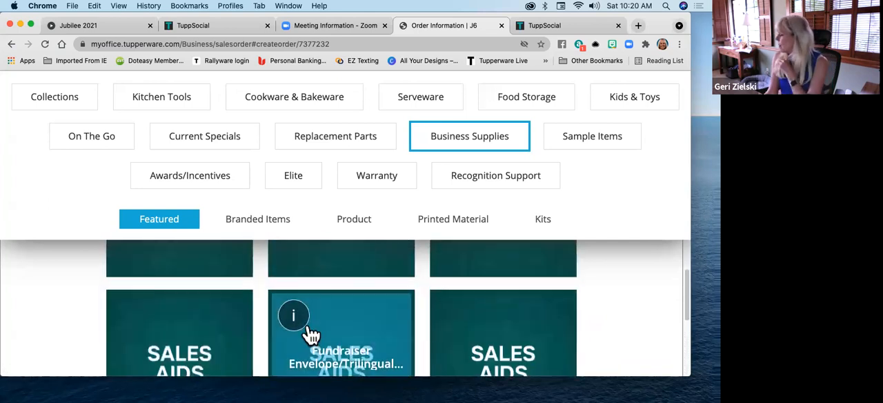
{"action": "scroll", "coordinate": [310, 335], "scroll_direction": "down", "scroll_amount": 3}
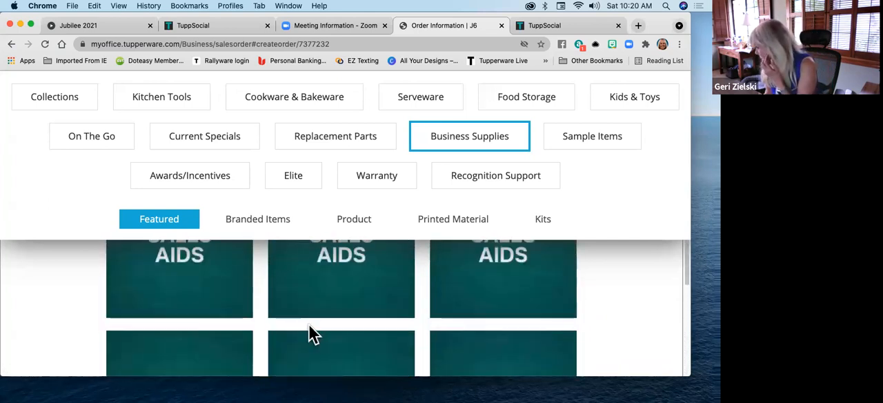
{"action": "scroll", "coordinate": [310, 335], "scroll_direction": "up", "scroll_amount": 1}
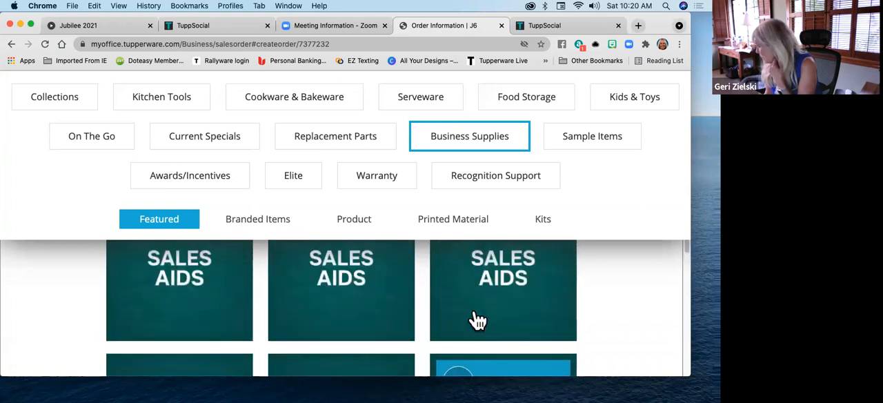
{"action": "scroll", "coordinate": [188, 319], "scroll_direction": "up", "scroll_amount": 1}
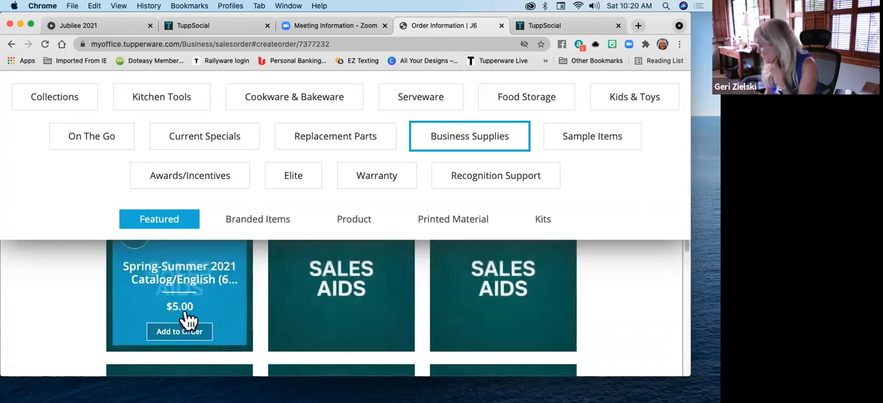
{"action": "scroll", "coordinate": [223, 329], "scroll_direction": "down", "scroll_amount": 1}
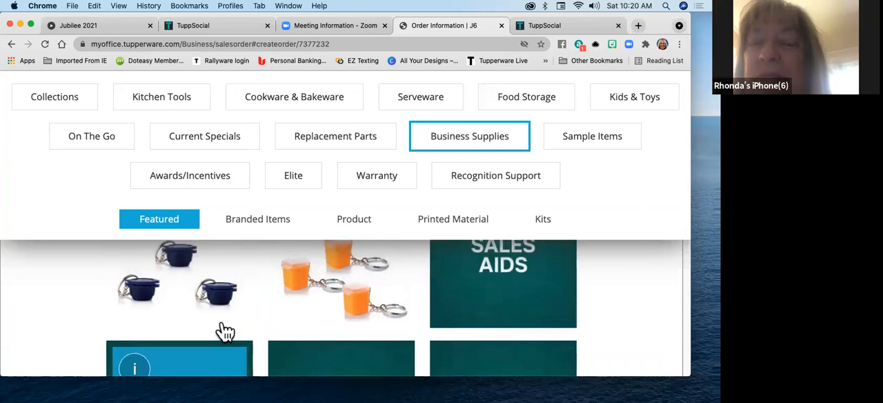
{"action": "scroll", "coordinate": [225, 331], "scroll_direction": "down", "scroll_amount": 4}
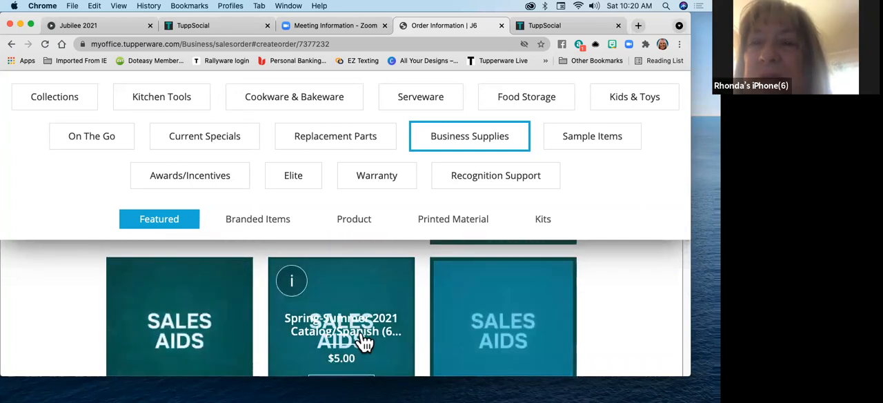
{"action": "scroll", "coordinate": [485, 332], "scroll_direction": "up", "scroll_amount": 4}
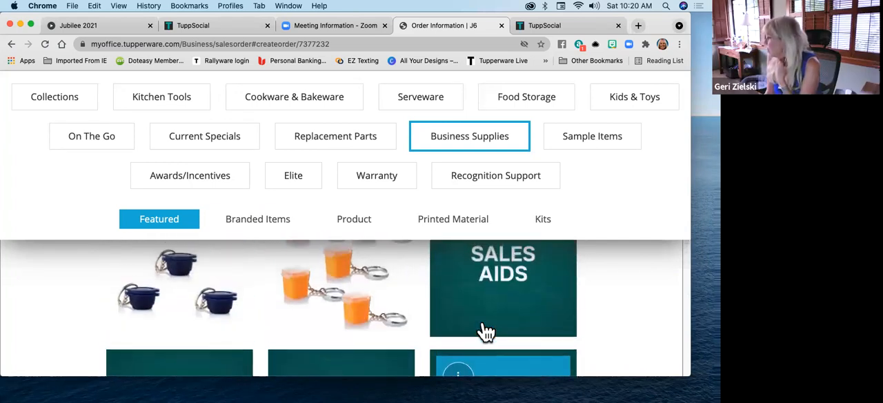
{"action": "scroll", "coordinate": [487, 332], "scroll_direction": "down", "scroll_amount": 5}
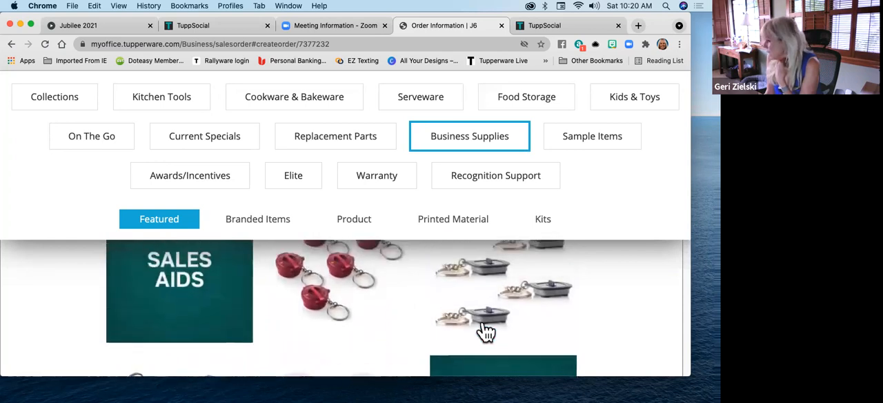
{"action": "scroll", "coordinate": [189, 347], "scroll_direction": "up", "scroll_amount": 2}
{"action": "scroll", "coordinate": [209, 322], "scroll_direction": "down", "scroll_amount": 8}
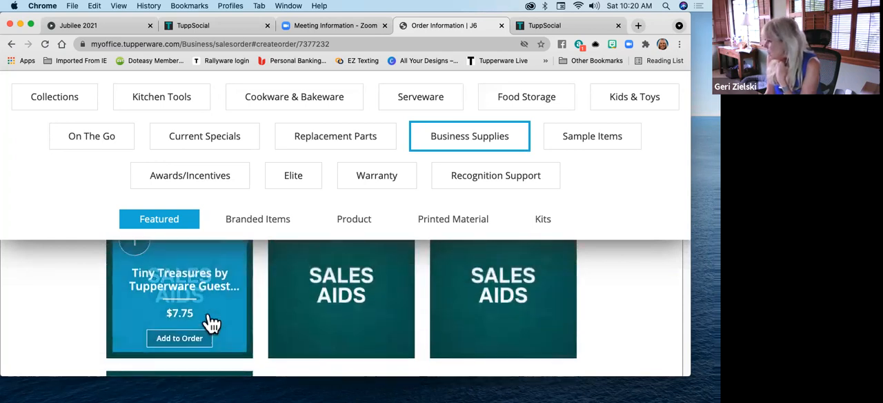
{"action": "scroll", "coordinate": [452, 316], "scroll_direction": "down", "scroll_amount": 3}
{"action": "scroll", "coordinate": [452, 316], "scroll_direction": "up", "scroll_amount": 3}
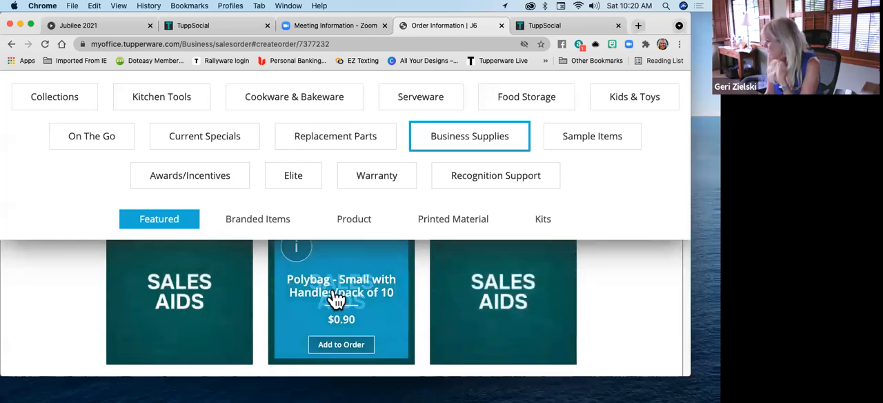
Find the Confidence Bag Non Woven among the featured Business Supplies and add it to the order
{"action": "scroll", "coordinate": [209, 300], "scroll_direction": "up", "scroll_amount": 3}
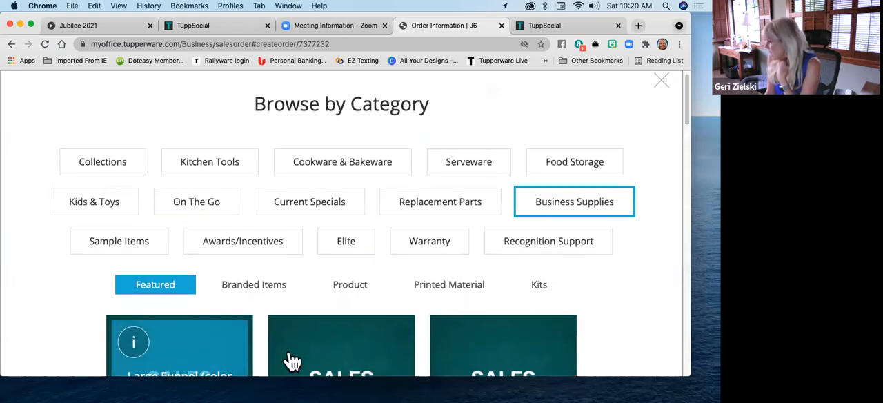
{"action": "scroll", "coordinate": [490, 343], "scroll_direction": "down", "scroll_amount": 3}
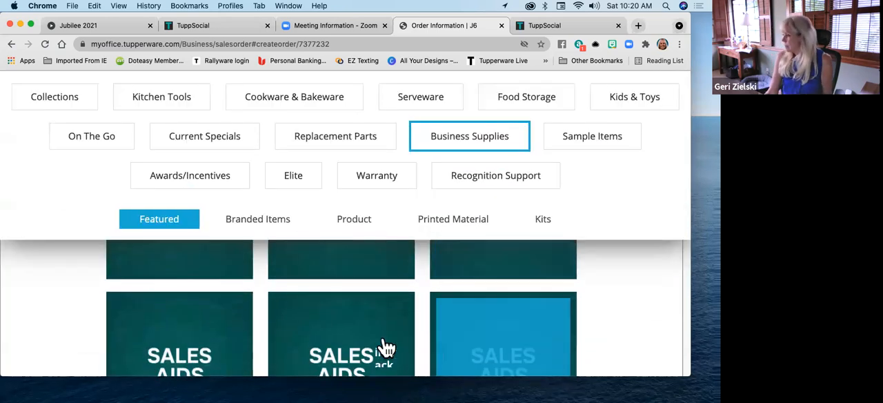
{"action": "scroll", "coordinate": [481, 343], "scroll_direction": "down", "scroll_amount": 2}
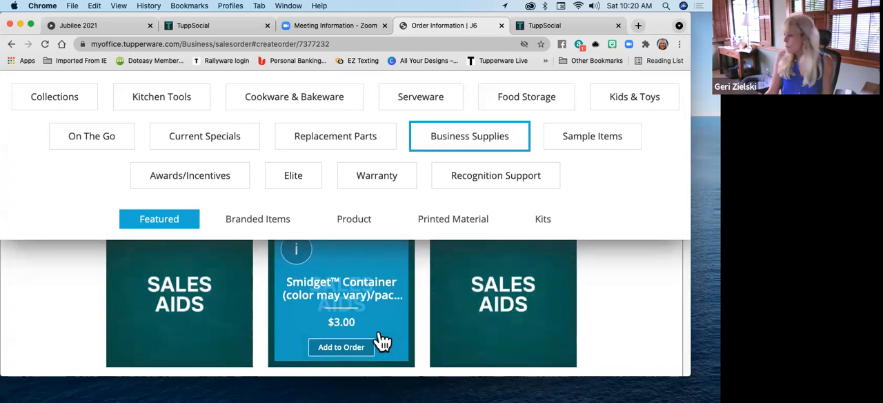
{"action": "scroll", "coordinate": [487, 331], "scroll_direction": "down", "scroll_amount": 2}
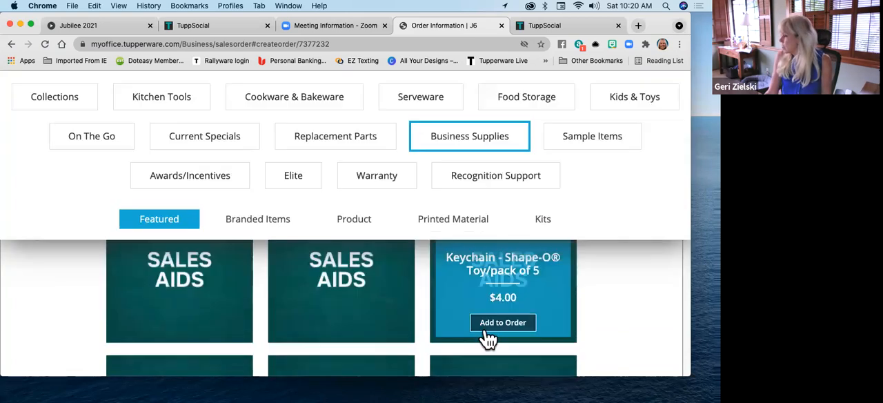
{"action": "scroll", "coordinate": [488, 339], "scroll_direction": "down", "scroll_amount": 6}
{"action": "scroll", "coordinate": [488, 339], "scroll_direction": "down", "scroll_amount": 5}
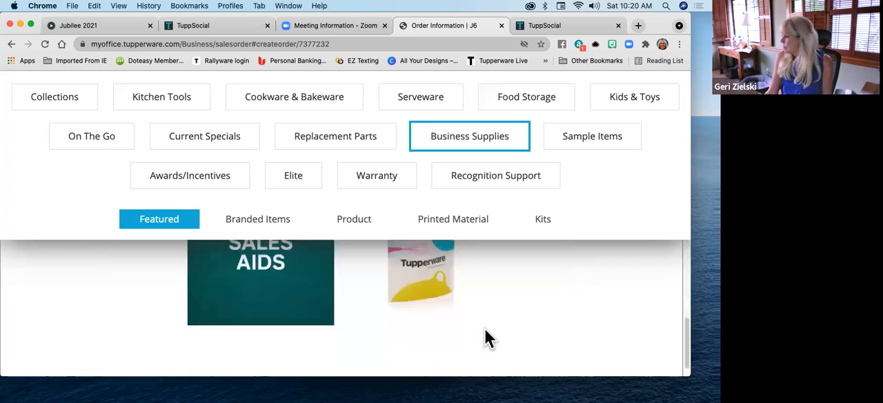
{"action": "scroll", "coordinate": [485, 336], "scroll_direction": "up", "scroll_amount": 3}
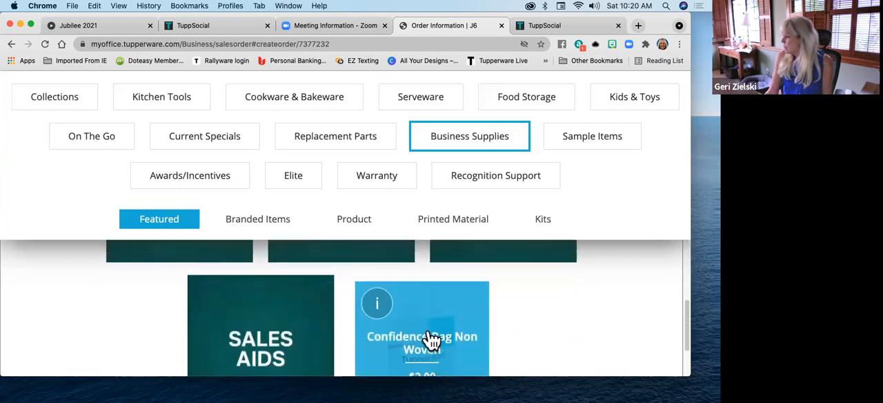
{"action": "scroll", "coordinate": [431, 340], "scroll_direction": "down", "scroll_amount": 2}
{"action": "left_click", "coordinate": [427, 312]}
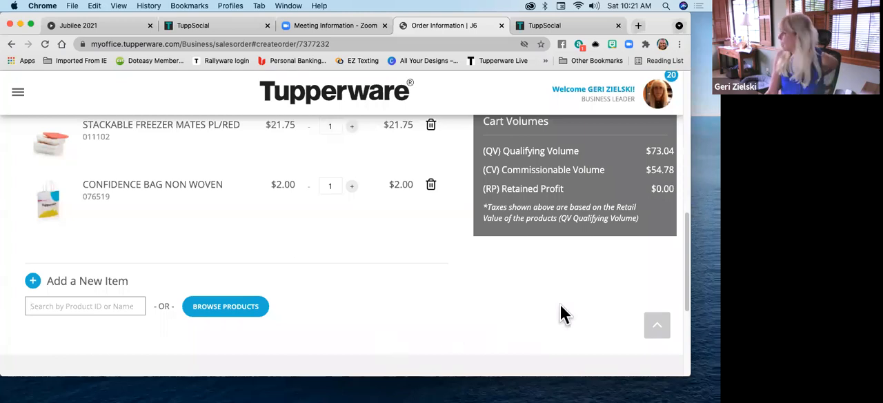
Review the order's product list, order total and cart volumes for qualifying volume, commissionable volume and retained profit
{"action": "scroll", "coordinate": [561, 314], "scroll_direction": "up", "scroll_amount": 5}
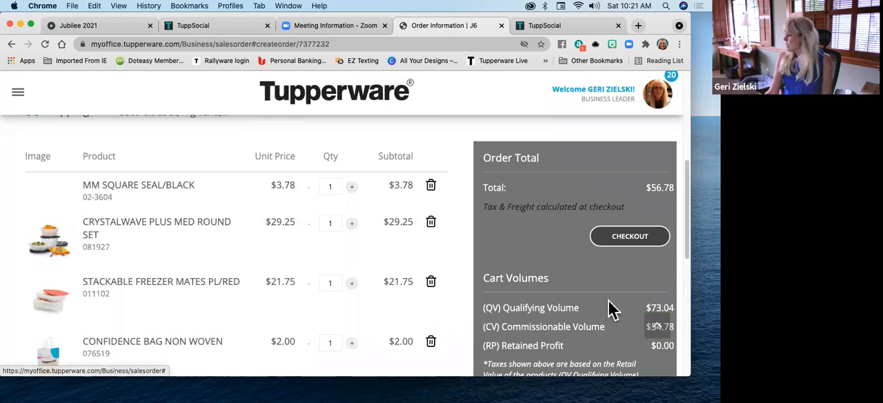
{"action": "scroll", "coordinate": [621, 318], "scroll_direction": "down", "scroll_amount": 1}
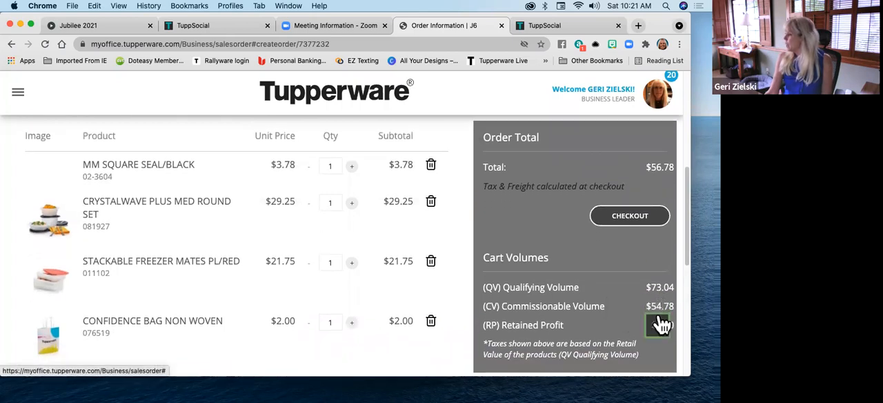
{"action": "scroll", "coordinate": [609, 315], "scroll_direction": "down", "scroll_amount": 1}
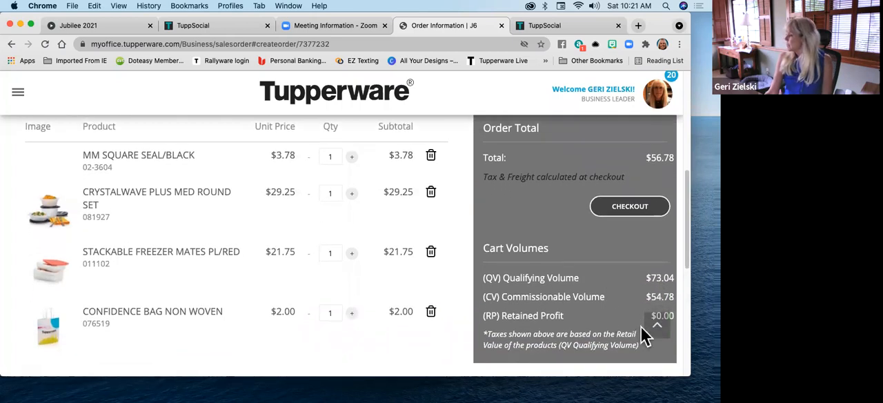
{"action": "scroll", "coordinate": [656, 357], "scroll_direction": "down", "scroll_amount": 3}
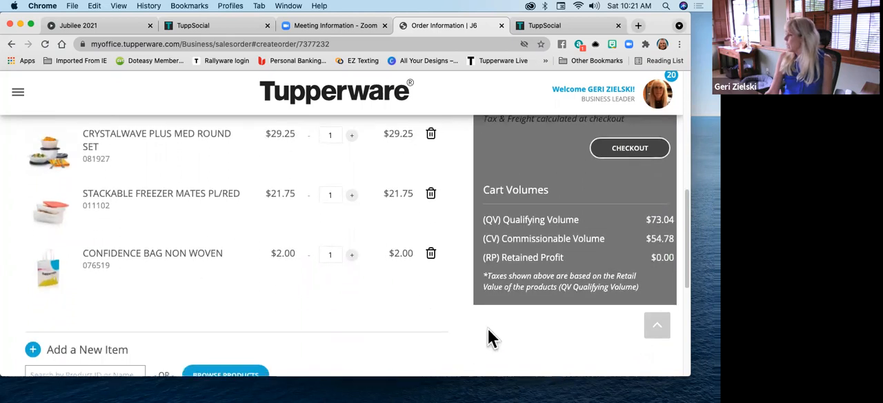
{"action": "scroll", "coordinate": [490, 318], "scroll_direction": "up", "scroll_amount": 5}
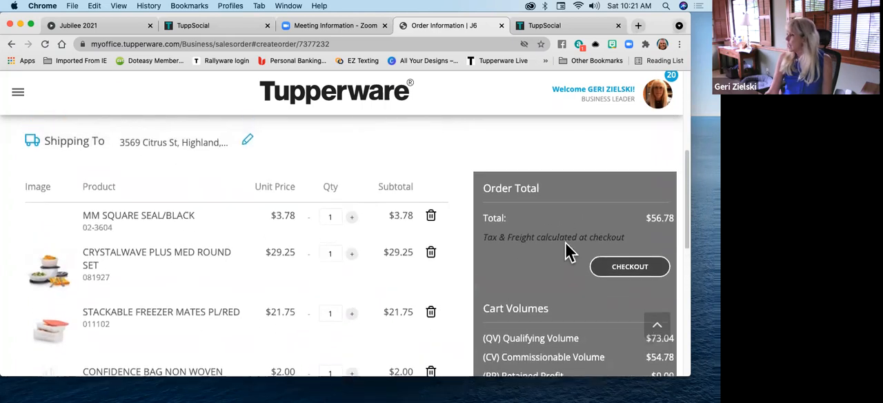
{"action": "scroll", "coordinate": [565, 243], "scroll_direction": "down", "scroll_amount": 5}
{"action": "scroll", "coordinate": [564, 249], "scroll_direction": "up", "scroll_amount": 6}
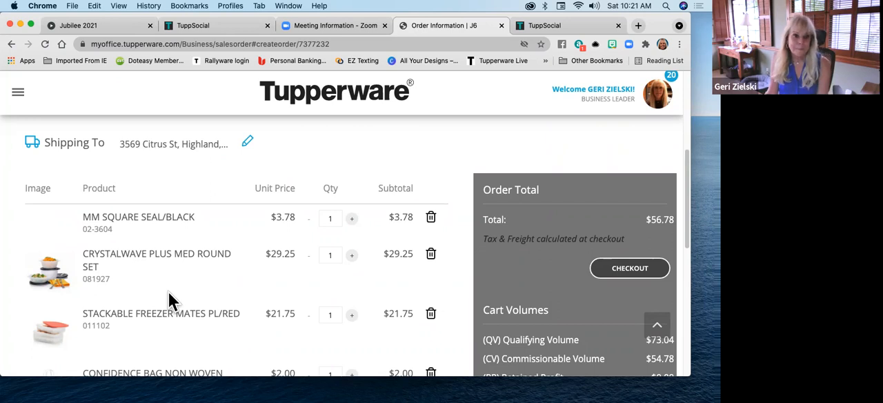
{"action": "scroll", "coordinate": [517, 276], "scroll_direction": "down", "scroll_amount": 1}
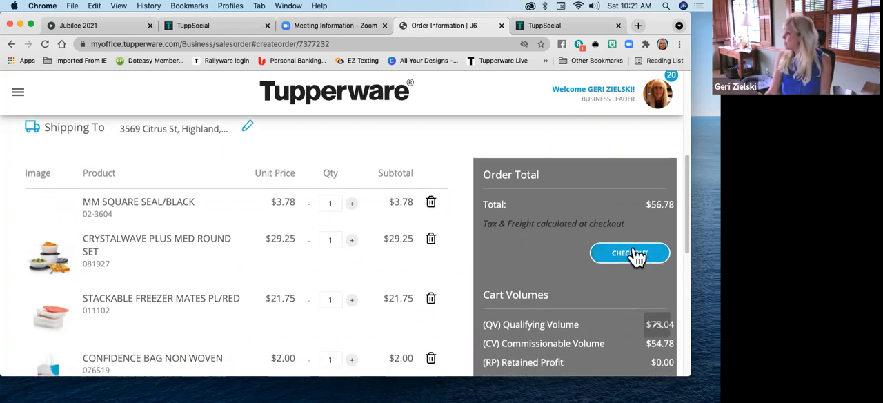
Check out the order and review its tax, standard shipping, order total, balance and cart volumes
{"action": "left_click", "coordinate": [635, 254]}
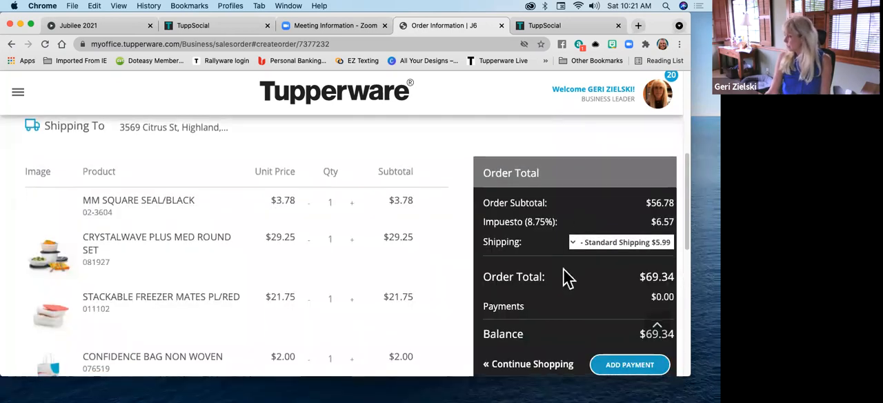
{"action": "scroll", "coordinate": [566, 276], "scroll_direction": "down", "scroll_amount": 3}
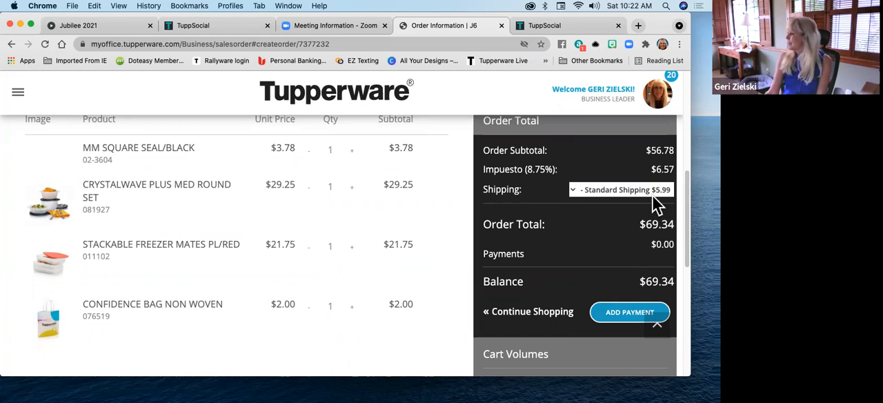
{"action": "scroll", "coordinate": [607, 253], "scroll_direction": "down", "scroll_amount": 2}
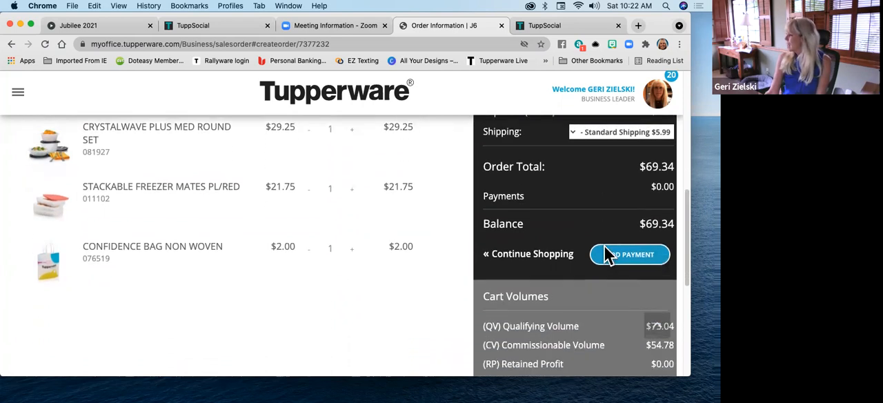
{"action": "scroll", "coordinate": [607, 254], "scroll_direction": "down", "scroll_amount": 4}
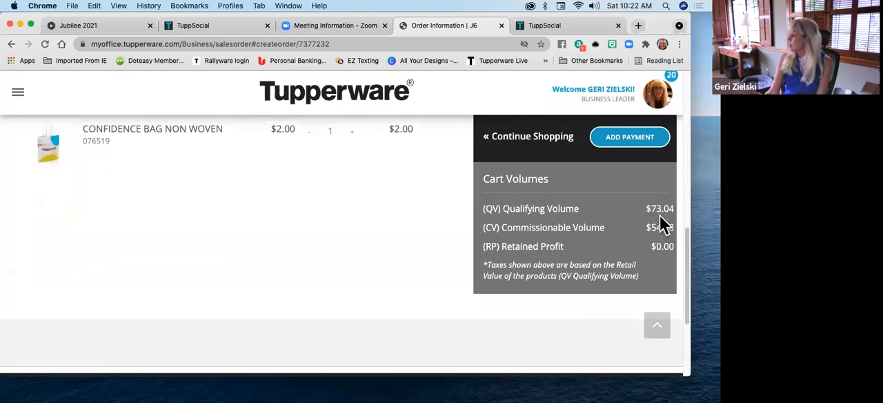
{"action": "scroll", "coordinate": [660, 214], "scroll_direction": "up", "scroll_amount": 5}
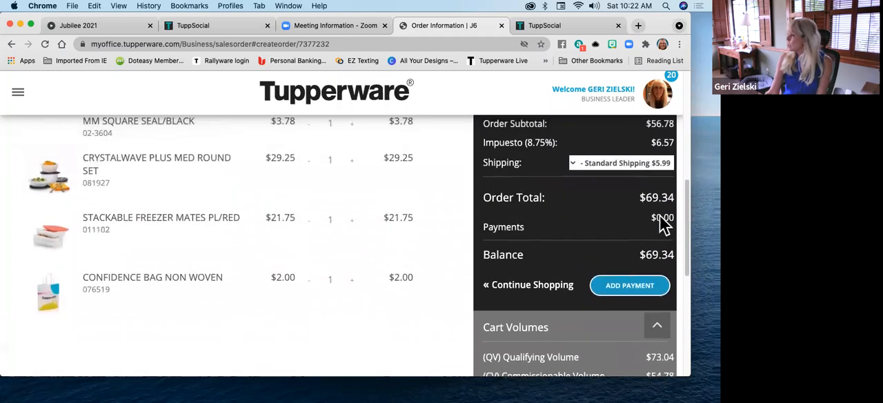
{"action": "scroll", "coordinate": [647, 191], "scroll_direction": "up", "scroll_amount": 1}
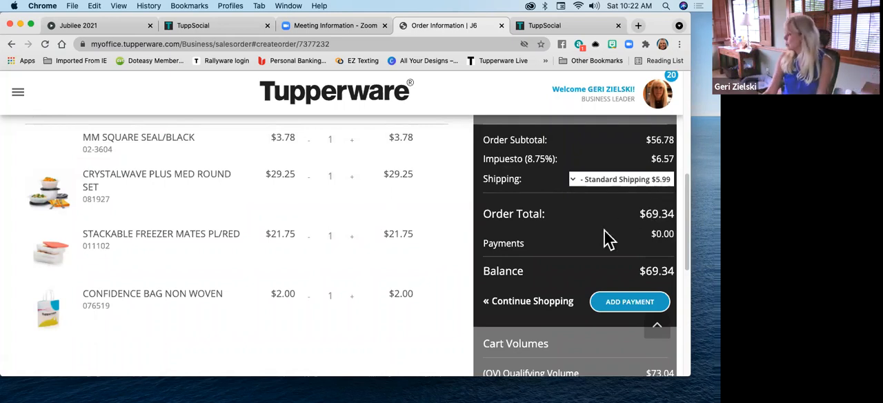
{"action": "scroll", "coordinate": [599, 243], "scroll_direction": "down", "scroll_amount": 1}
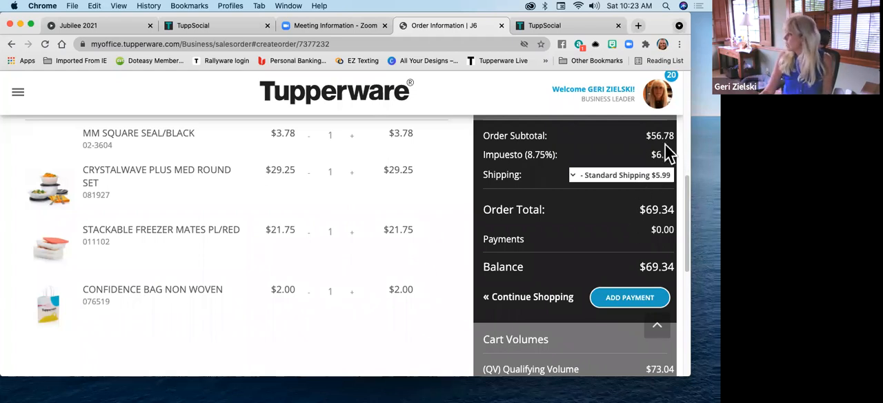
{"action": "scroll", "coordinate": [661, 345], "scroll_direction": "down", "scroll_amount": 2}
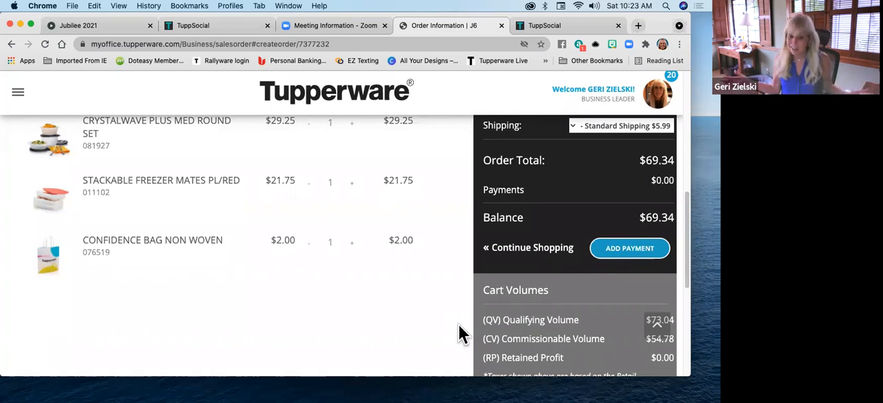
Open the payment options, look over the billing and card fields for adding a new card, and cancel the form
{"action": "left_click", "coordinate": [638, 252]}
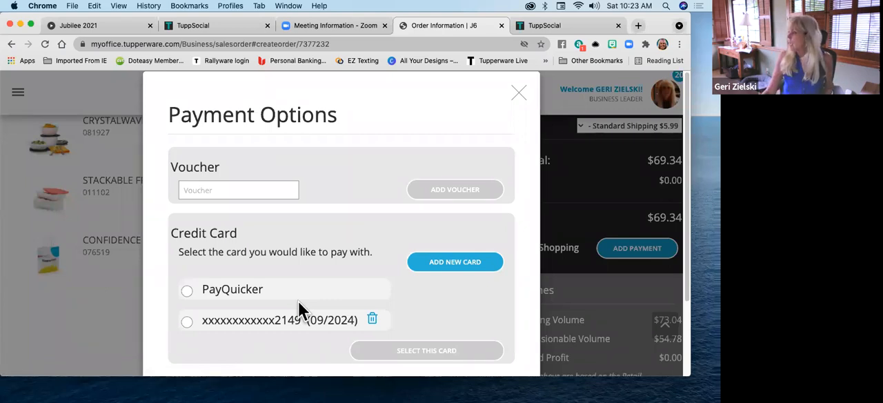
{"action": "left_click", "coordinate": [464, 269]}
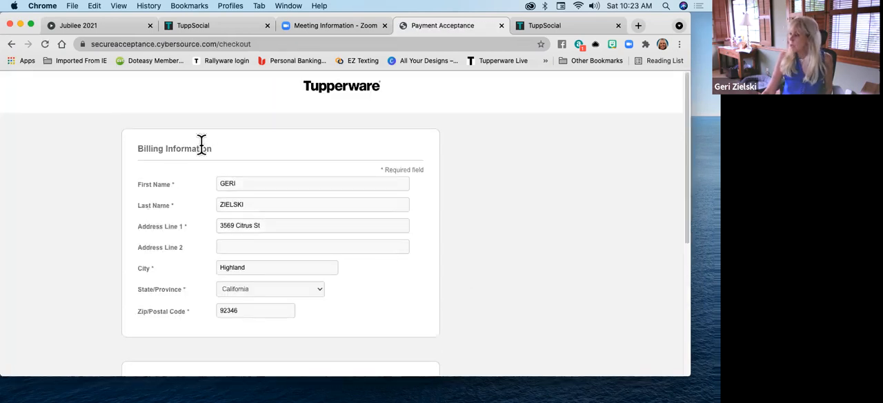
{"action": "scroll", "coordinate": [377, 282], "scroll_direction": "down", "scroll_amount": 5}
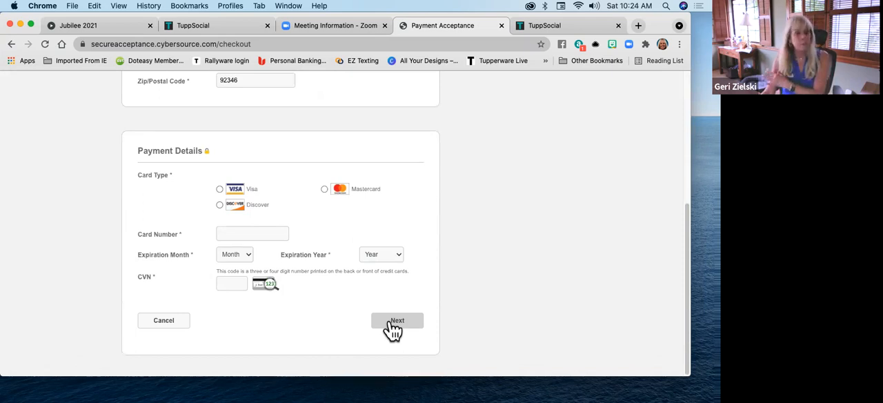
{"action": "left_click", "coordinate": [181, 326]}
{"action": "left_click", "coordinate": [349, 251]}
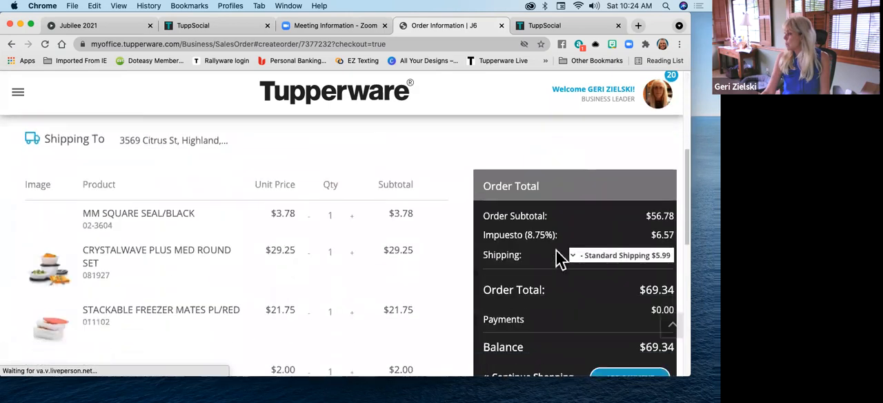
Reopen the order's payment options and reload the order page
{"action": "scroll", "coordinate": [581, 301], "scroll_direction": "down", "scroll_amount": 1}
{"action": "left_click", "coordinate": [624, 350]}
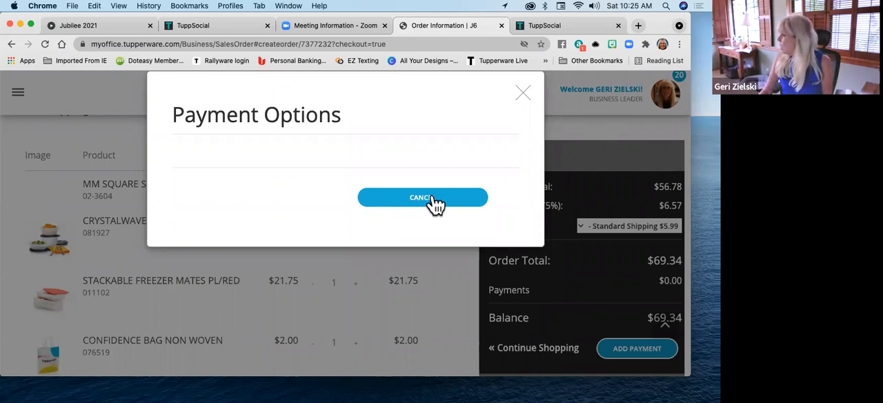
{"action": "left_click", "coordinate": [41, 44]}
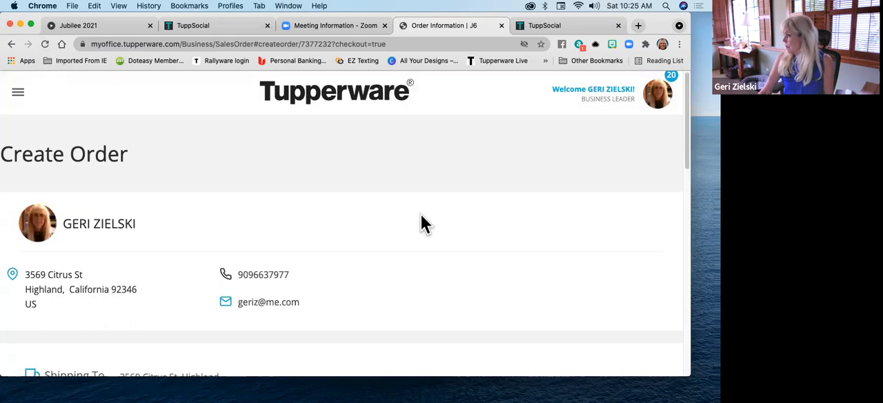
Look over the voucher, PayQuicker and saved card choices in the order's payment options and close them
{"action": "scroll", "coordinate": [421, 216], "scroll_direction": "down", "scroll_amount": 5}
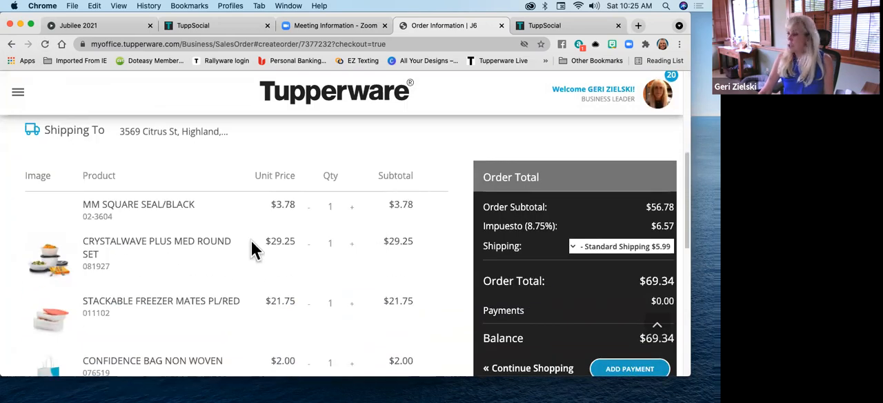
{"action": "scroll", "coordinate": [237, 259], "scroll_direction": "down", "scroll_amount": 1}
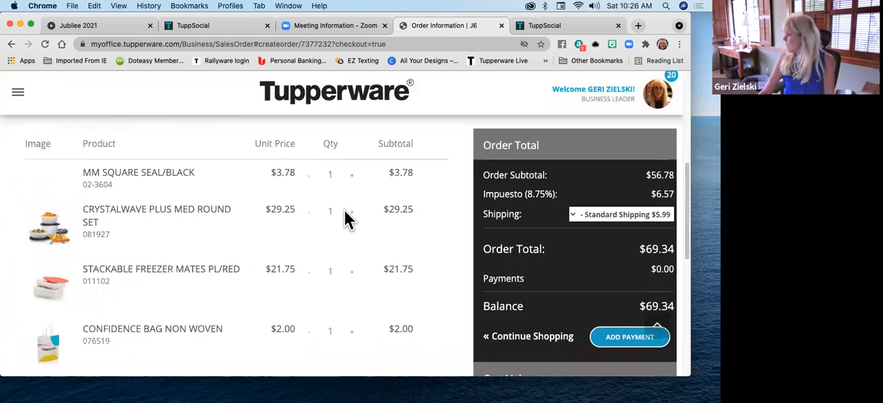
{"action": "scroll", "coordinate": [341, 211], "scroll_direction": "down", "scroll_amount": 1}
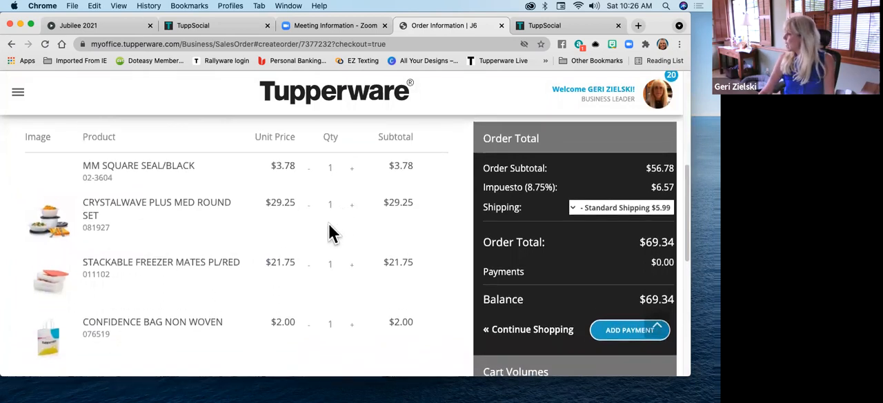
{"action": "left_click", "coordinate": [627, 311]}
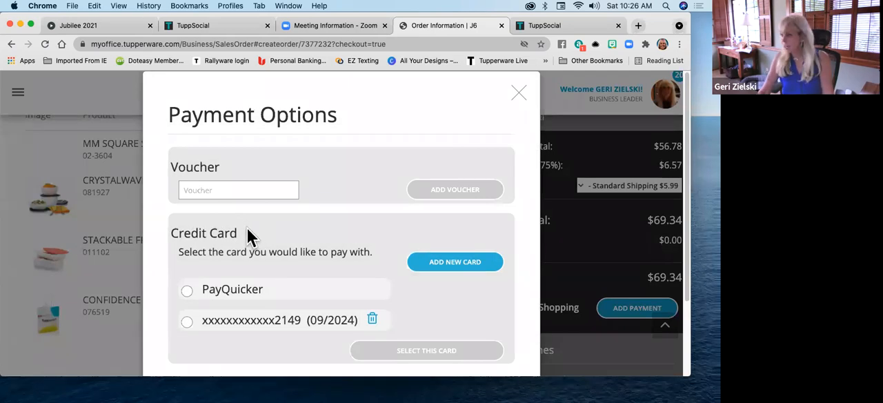
{"action": "left_click", "coordinate": [520, 96]}
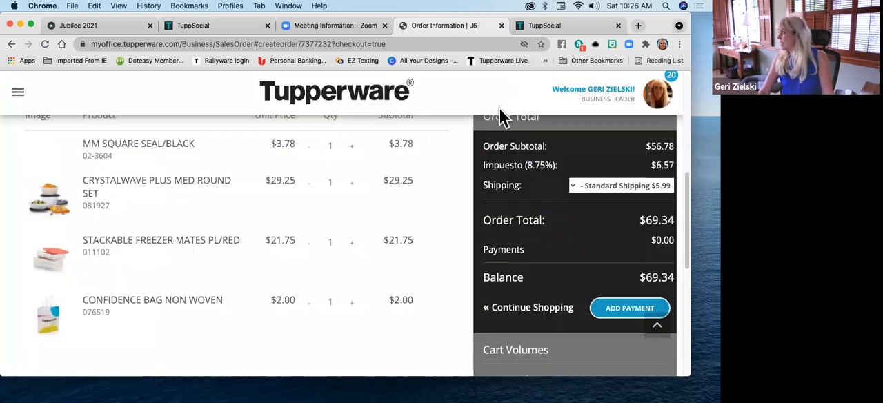
Look over the checked-out order for a way to edit it and try returning to the earlier page
{"action": "scroll", "coordinate": [335, 269], "scroll_direction": "up", "scroll_amount": 3}
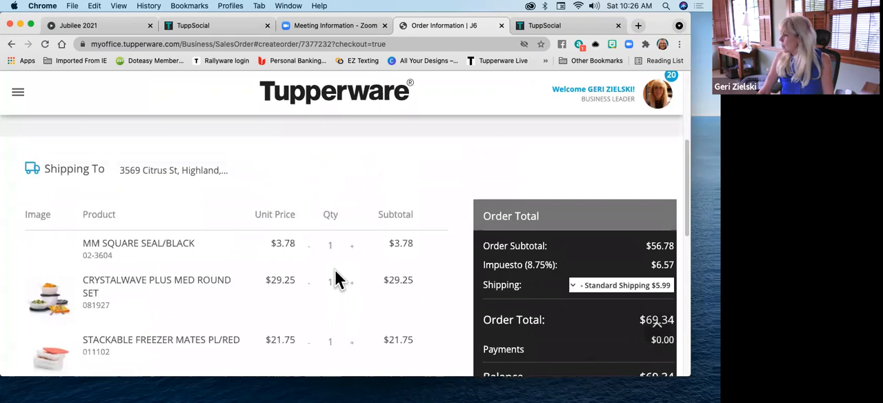
{"action": "scroll", "coordinate": [394, 222], "scroll_direction": "down", "scroll_amount": 5}
{"action": "scroll", "coordinate": [394, 222], "scroll_direction": "up", "scroll_amount": 2}
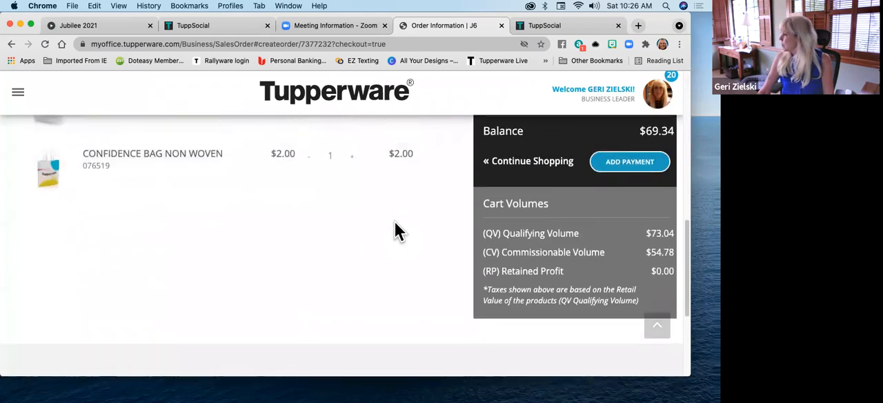
{"action": "scroll", "coordinate": [395, 231], "scroll_direction": "up", "scroll_amount": 5}
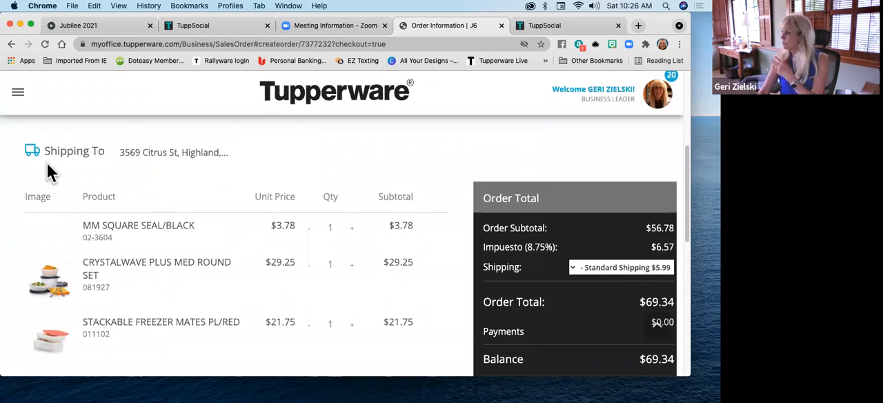
{"action": "left_click", "coordinate": [11, 43]}
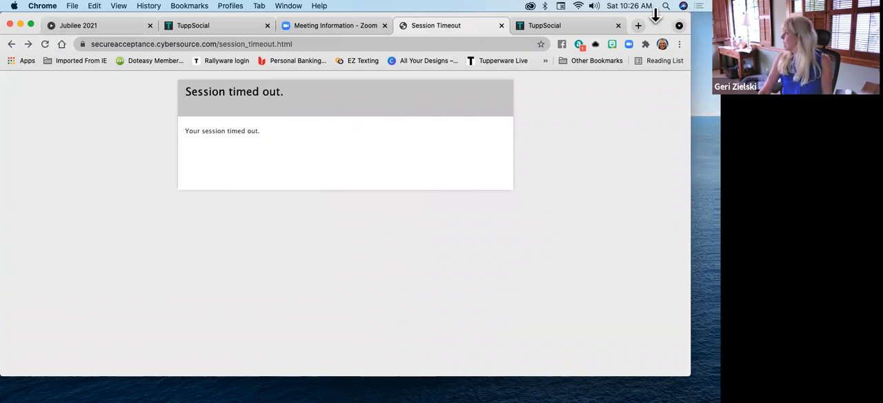
{"action": "left_click_drag", "start_coordinate": [659, 16], "coordinate": [667, 62]}
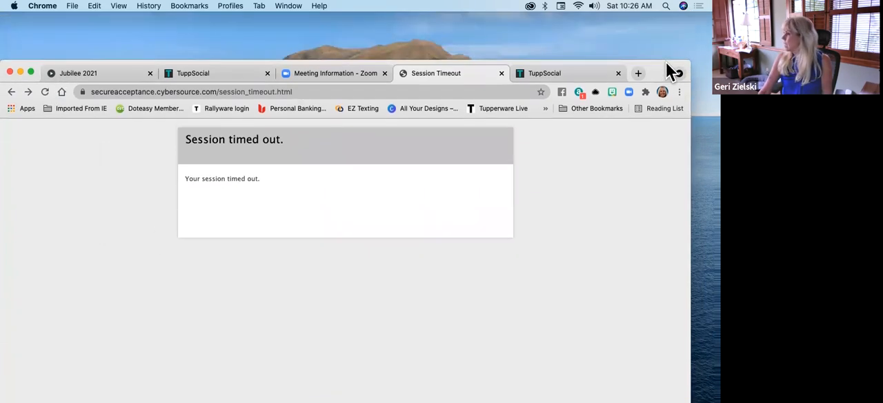
{"action": "left_click", "coordinate": [42, 88]}
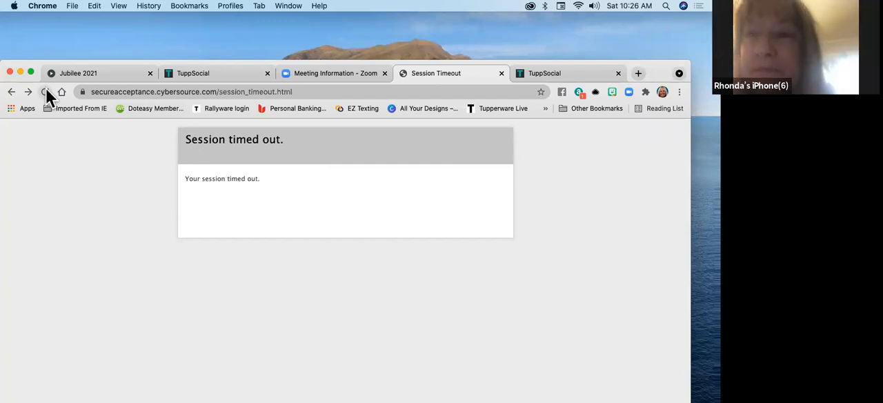
Close the payment session's tab and open the myoffice.tupperware.com home page in a new one
{"action": "left_click", "coordinate": [502, 74]}
{"action": "left_click", "coordinate": [545, 73]}
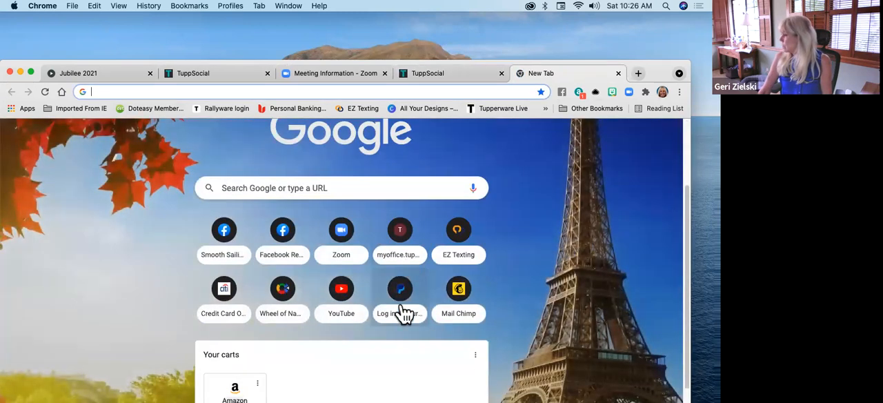
{"action": "left_click", "coordinate": [400, 245]}
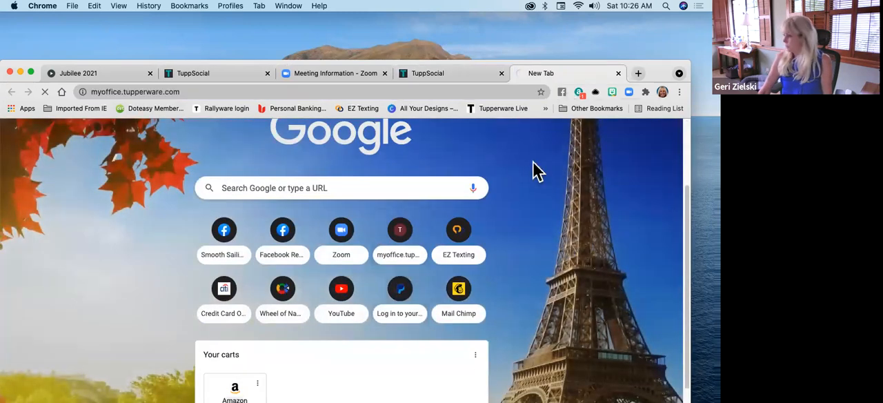
{"action": "scroll", "coordinate": [482, 179], "scroll_direction": "up", "scroll_amount": 1}
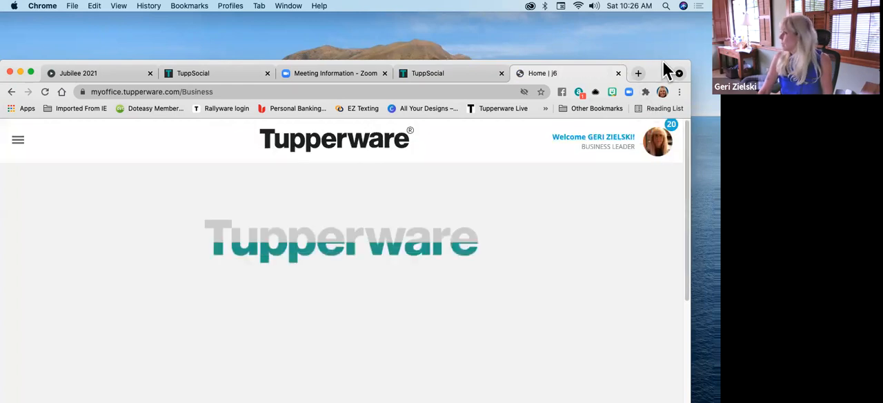
{"action": "left_click_drag", "start_coordinate": [663, 60], "coordinate": [678, 35]}
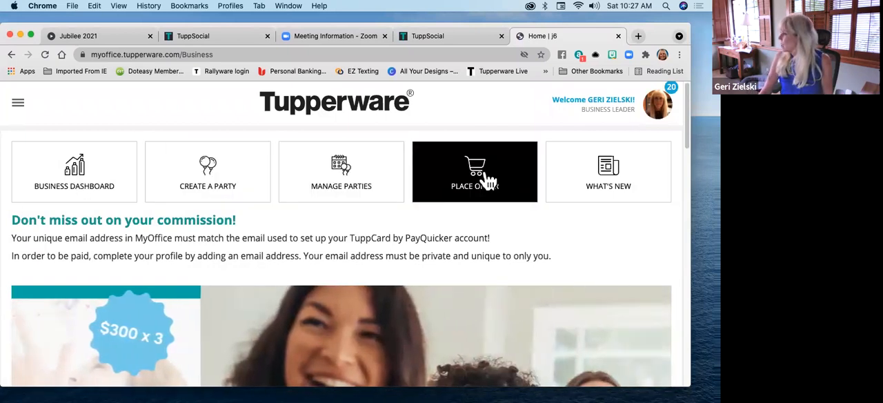
View the sales orders and open the pending sales order dated 08/14/2021
{"action": "left_click", "coordinate": [19, 106]}
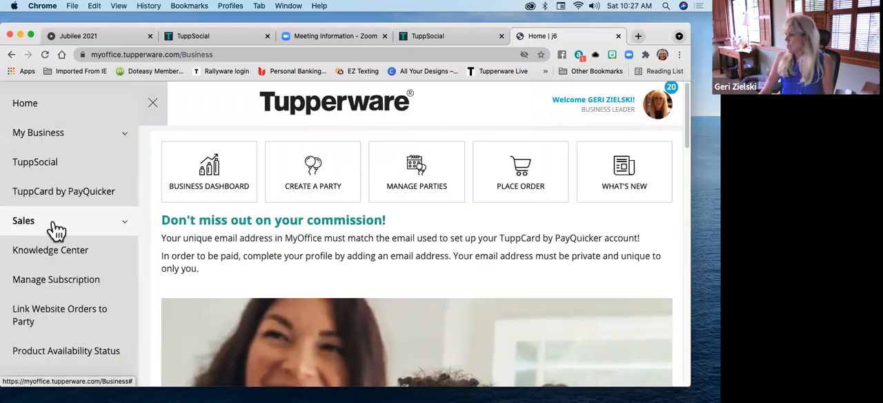
{"action": "left_click", "coordinate": [116, 229]}
{"action": "left_click", "coordinate": [40, 273]}
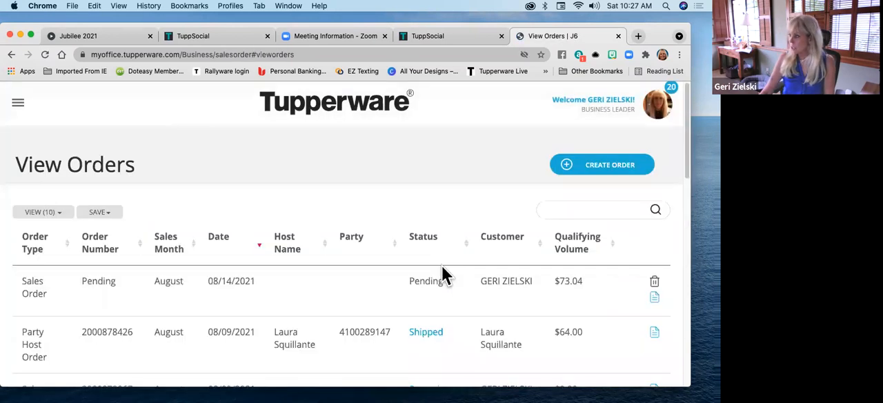
{"action": "scroll", "coordinate": [399, 210], "scroll_direction": "down", "scroll_amount": 1}
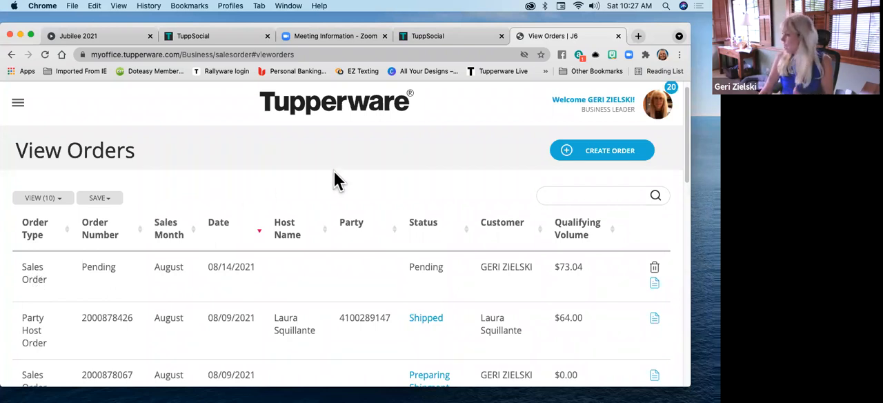
{"action": "left_click", "coordinate": [653, 285]}
Review the reopened order's items and delete the MM Square Seal/Black from it
{"action": "scroll", "coordinate": [483, 276], "scroll_direction": "down", "scroll_amount": 3}
{"action": "scroll", "coordinate": [304, 331], "scroll_direction": "down", "scroll_amount": 3}
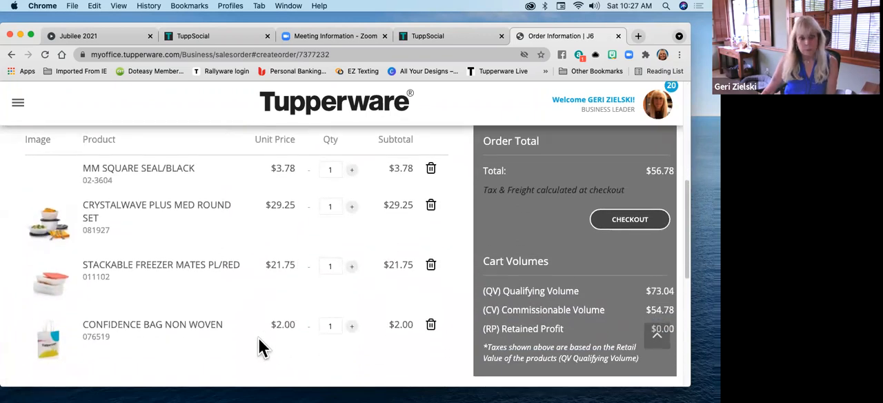
{"action": "scroll", "coordinate": [269, 263], "scroll_direction": "down", "scroll_amount": 2}
{"action": "scroll", "coordinate": [270, 263], "scroll_direction": "up", "scroll_amount": 2}
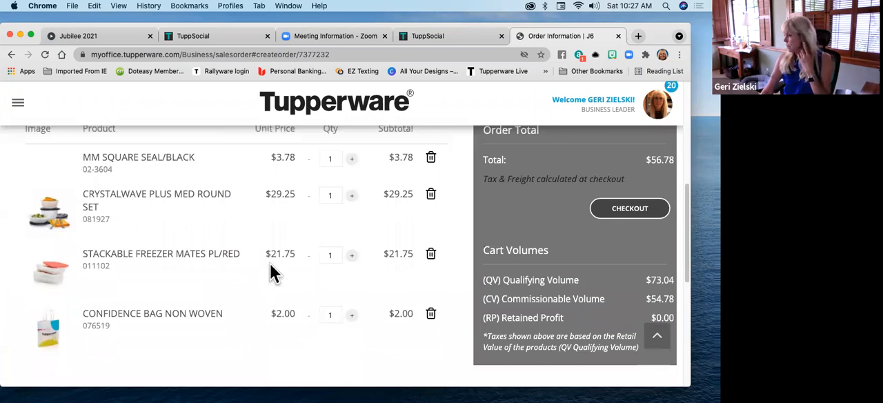
{"action": "scroll", "coordinate": [270, 265], "scroll_direction": "up", "scroll_amount": 2}
{"action": "scroll", "coordinate": [264, 281], "scroll_direction": "down", "scroll_amount": 1}
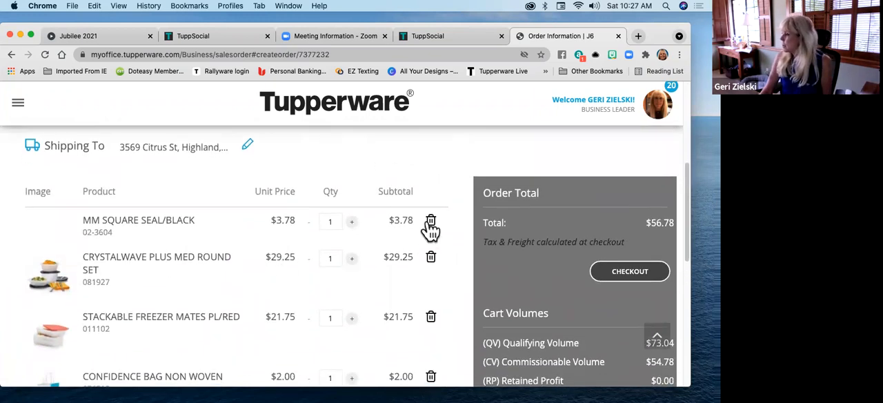
{"action": "left_click", "coordinate": [427, 228]}
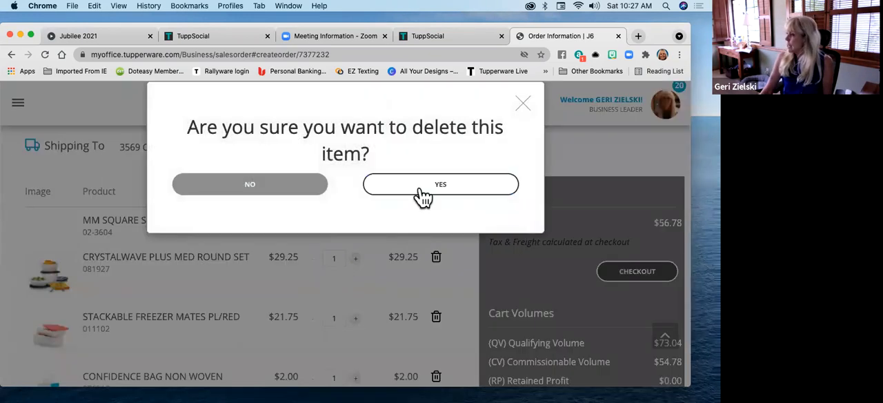
{"action": "left_click", "coordinate": [419, 190]}
Check the order's remaining items, updated total, cart volumes and shipping details
{"action": "scroll", "coordinate": [273, 325], "scroll_direction": "down", "scroll_amount": 2}
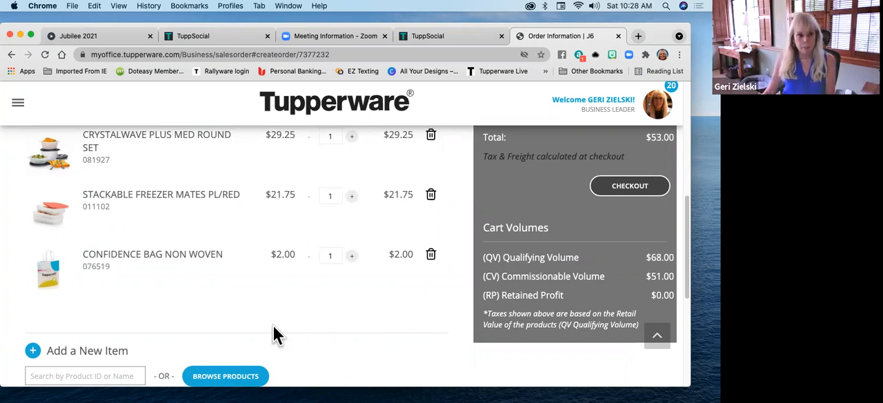
{"action": "scroll", "coordinate": [273, 327], "scroll_direction": "up", "scroll_amount": 5}
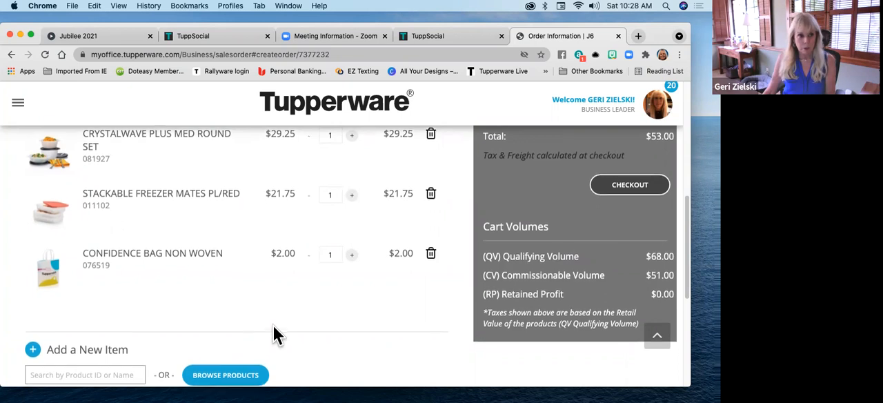
{"action": "scroll", "coordinate": [274, 328], "scroll_direction": "up", "scroll_amount": 5}
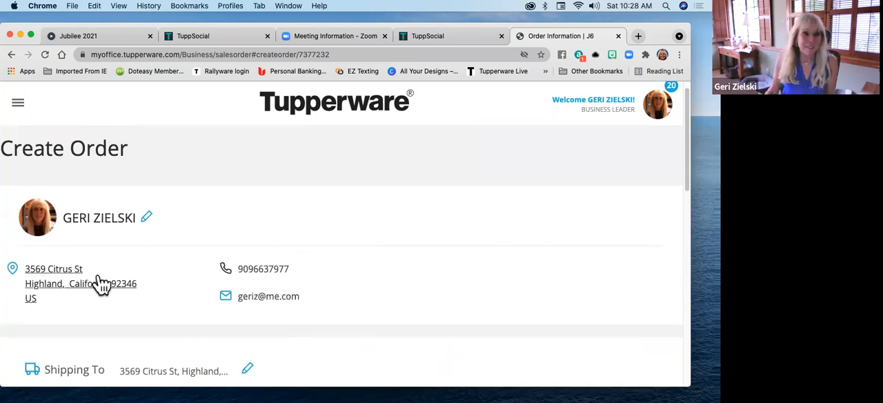
Open the MyOffice site's main navigation
{"action": "left_click", "coordinate": [18, 105]}
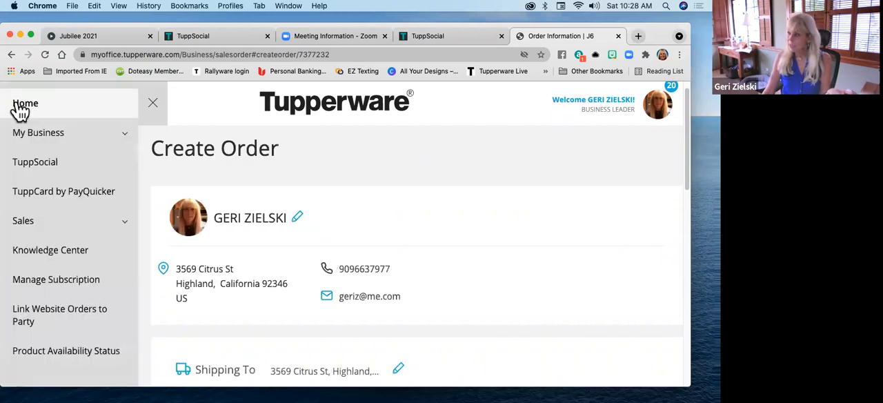
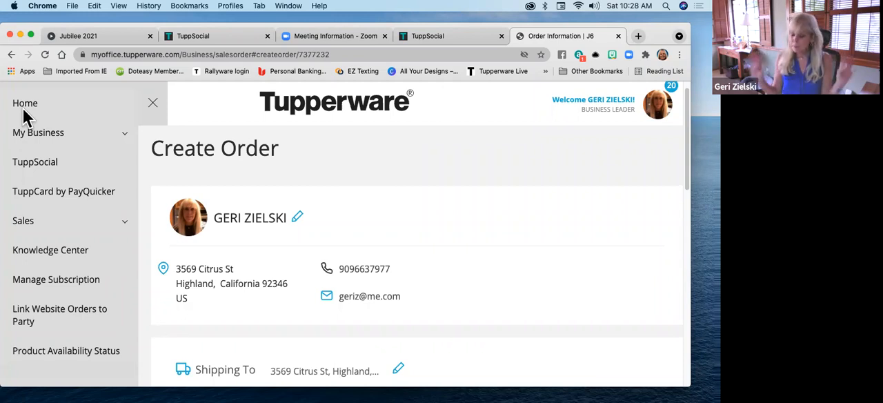
Start creating a new party and open the party host selection
{"action": "left_click", "coordinate": [125, 225]}
{"action": "scroll", "coordinate": [104, 235], "scroll_direction": "down", "scroll_amount": 2}
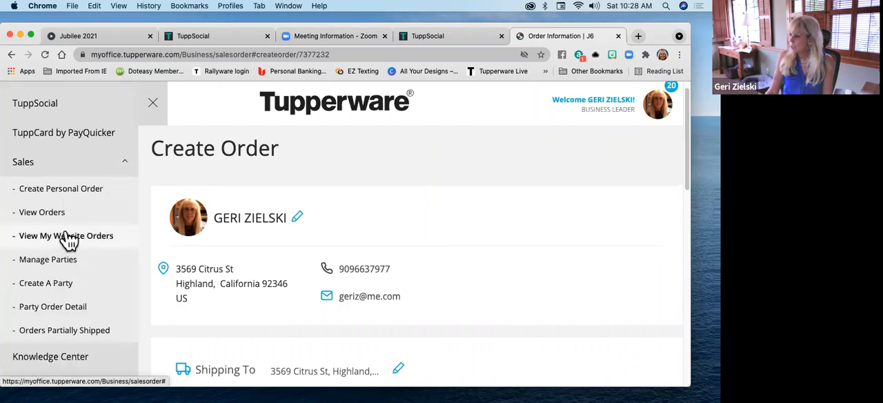
{"action": "left_click", "coordinate": [59, 292]}
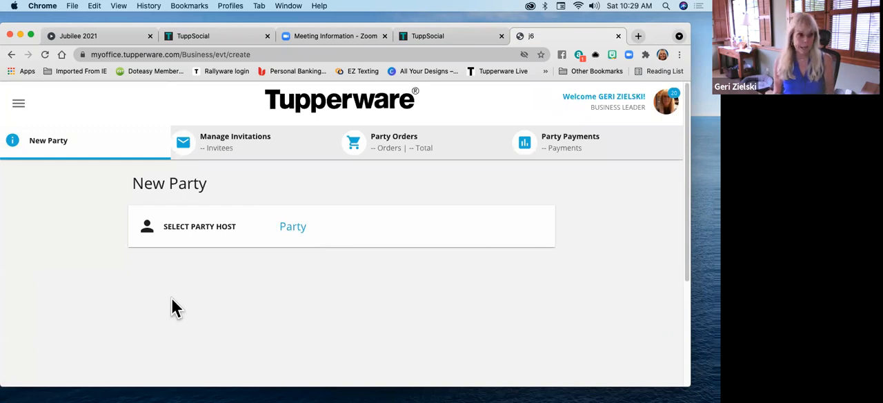
{"action": "left_click", "coordinate": [198, 233]}
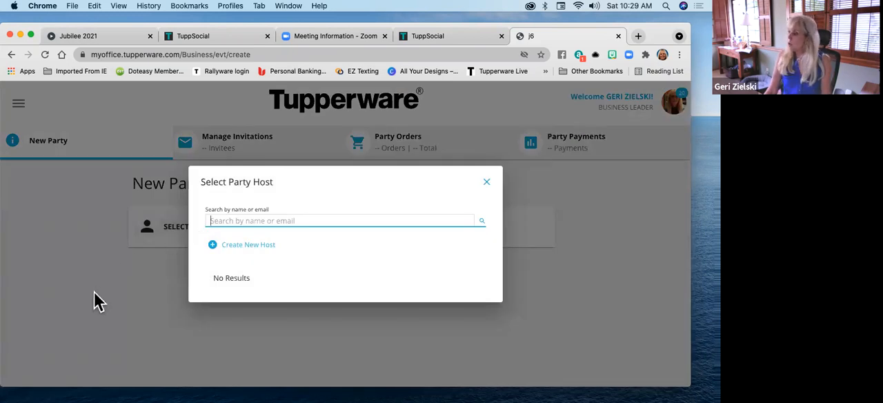
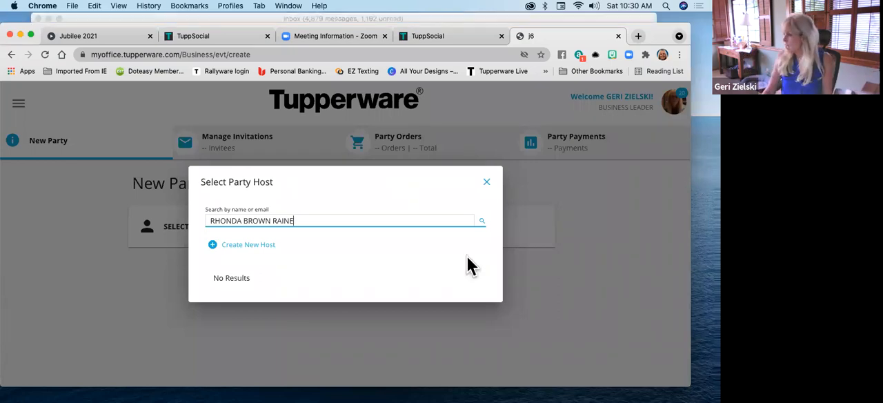
Start a new host record and fill in the host's first and last name
{"action": "left_click", "coordinate": [263, 245]}
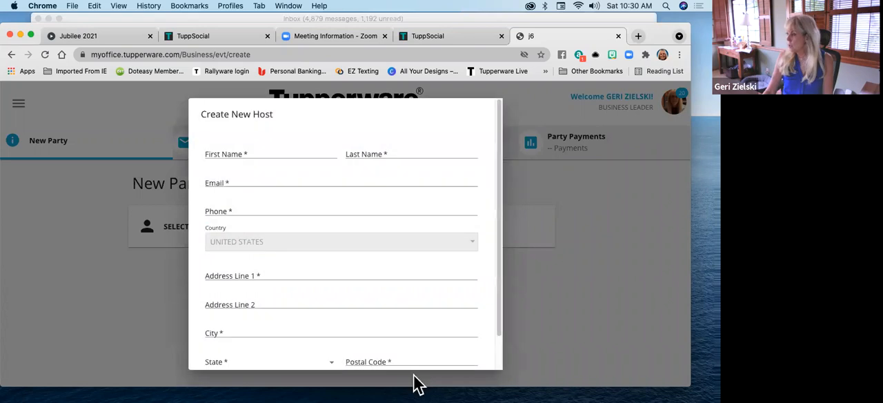
{"action": "left_click", "coordinate": [268, 150]}
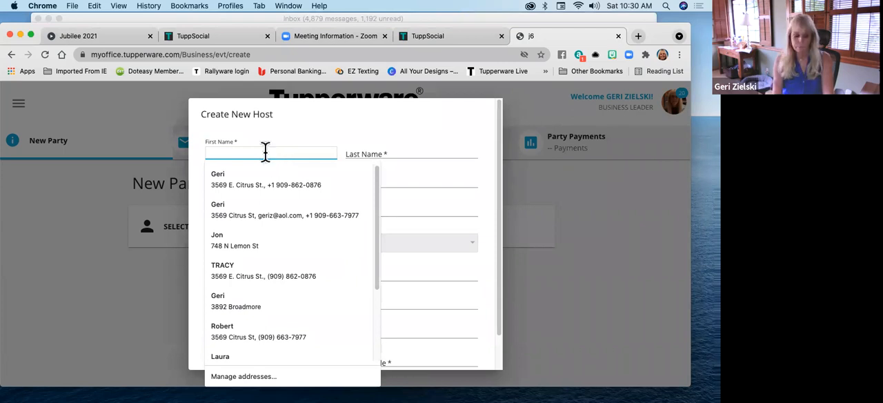
{"action": "key", "text": "Tab"}
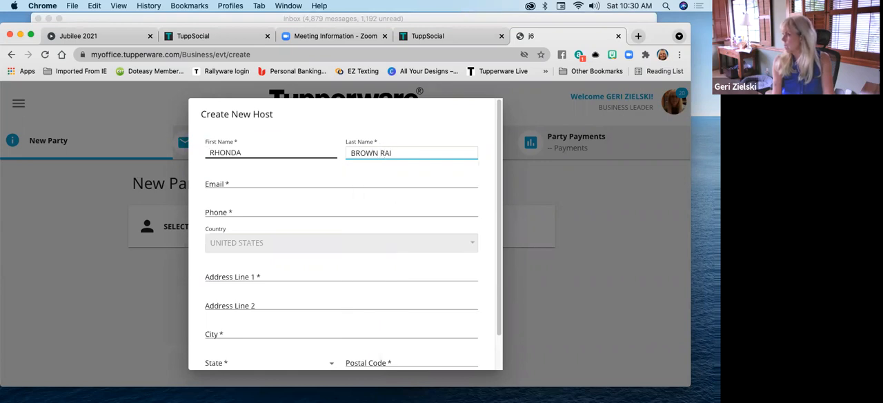
{"action": "key", "text": "Tab"}
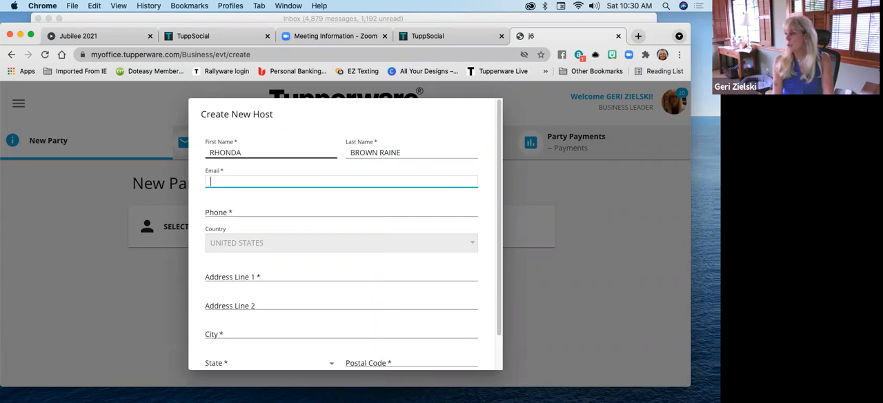
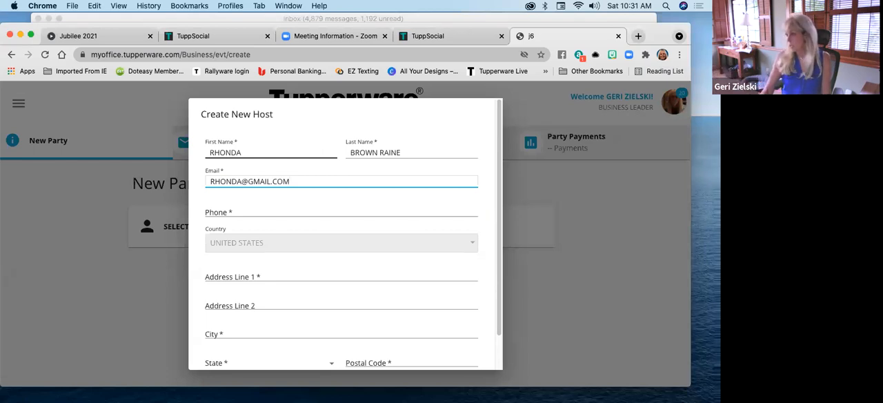
Fill in the new host's e-mail address and phone number
{"action": "left_click", "coordinate": [239, 207]}
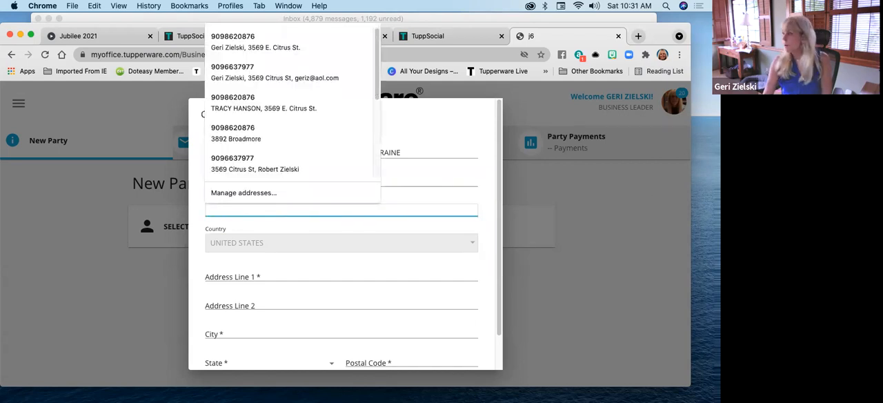
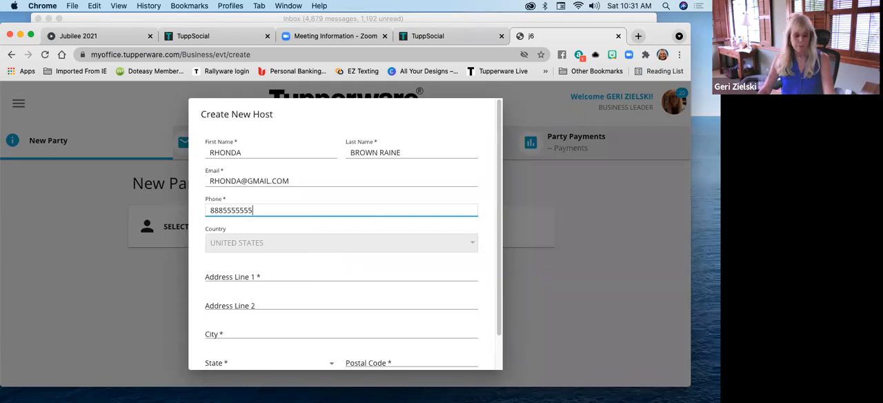
{"action": "key", "text": "Tab"}
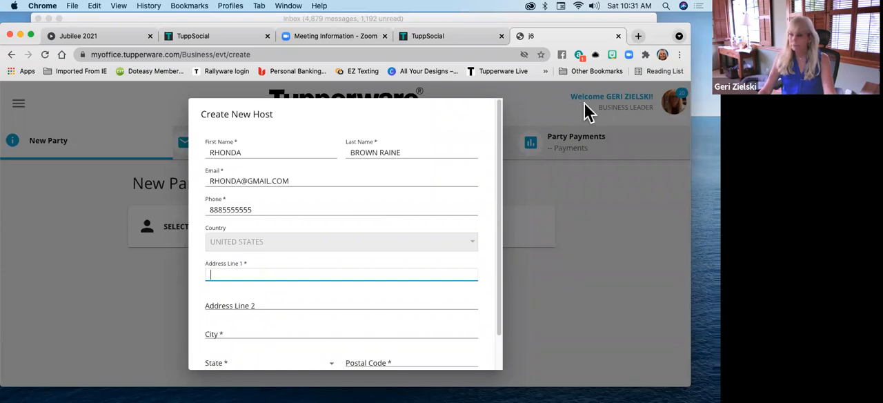
Fill in the host's street address, city, state and postal code from one of the saved addresses
{"action": "left_click", "coordinate": [255, 276]}
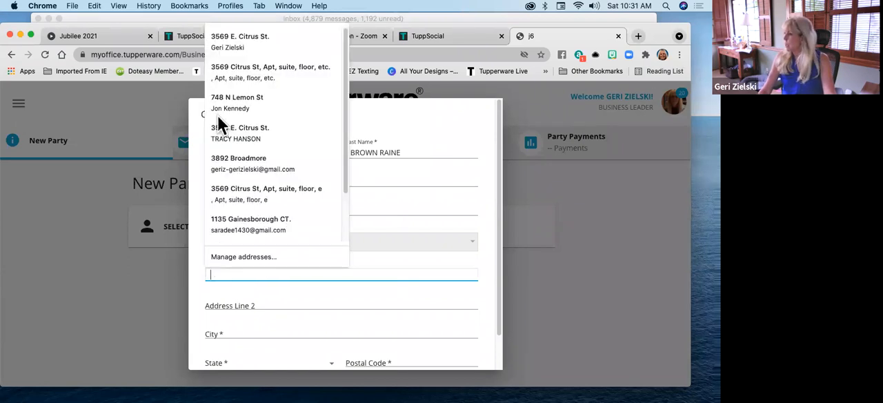
{"action": "scroll", "coordinate": [290, 119], "scroll_direction": "down", "scroll_amount": 2}
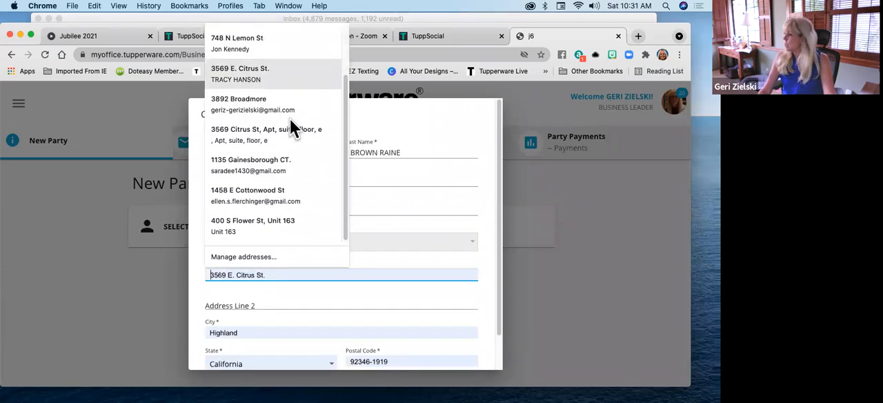
{"action": "scroll", "coordinate": [290, 119], "scroll_direction": "up", "scroll_amount": 2}
{"action": "scroll", "coordinate": [290, 119], "scroll_direction": "down", "scroll_amount": 2}
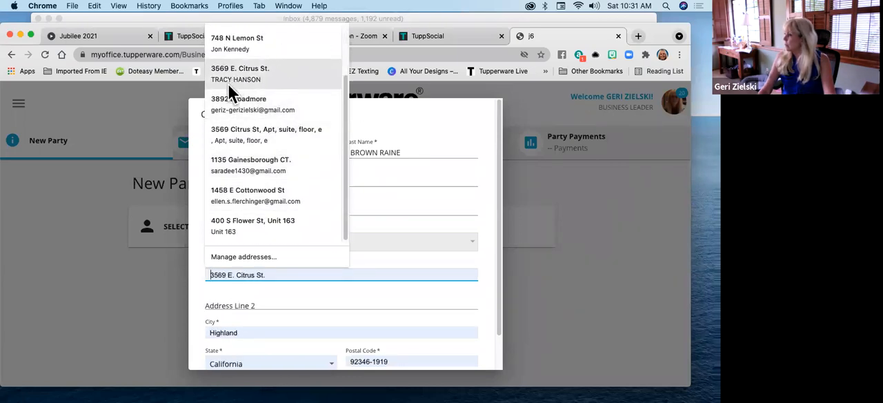
{"action": "left_click", "coordinate": [226, 105]}
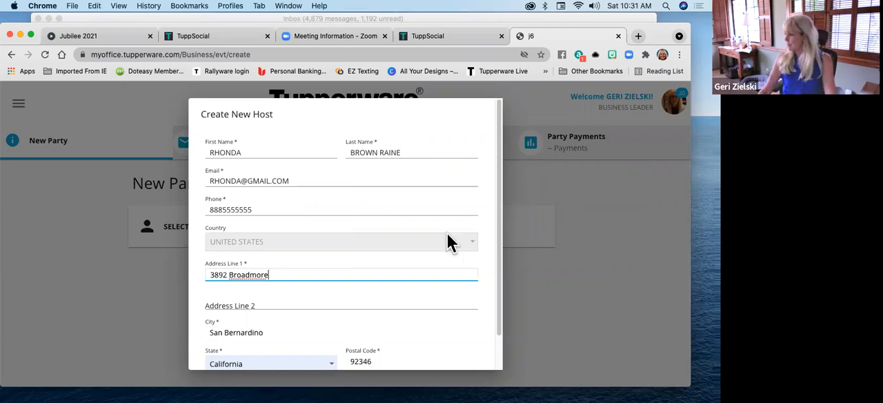
Correct the spelling of the street name in the host's first address line
{"action": "scroll", "coordinate": [414, 276], "scroll_direction": "down", "scroll_amount": 1}
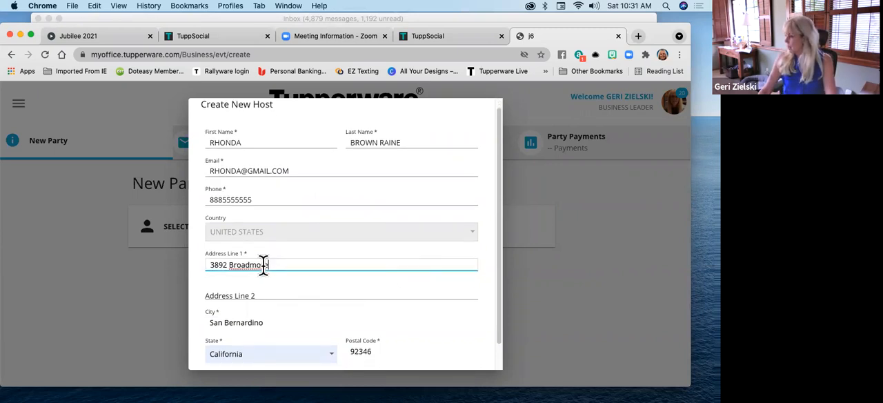
{"action": "left_click", "coordinate": [260, 260]}
{"action": "type", "text": "0"}
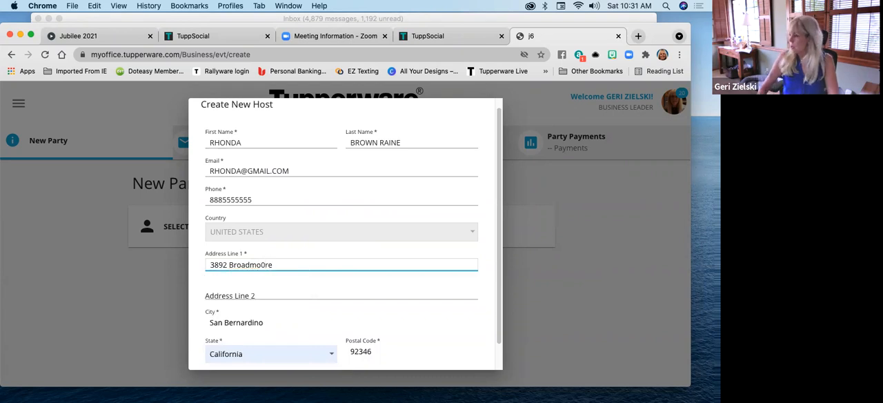
{"action": "key", "text": "BackSpace"}
{"action": "type", "text": "O"}
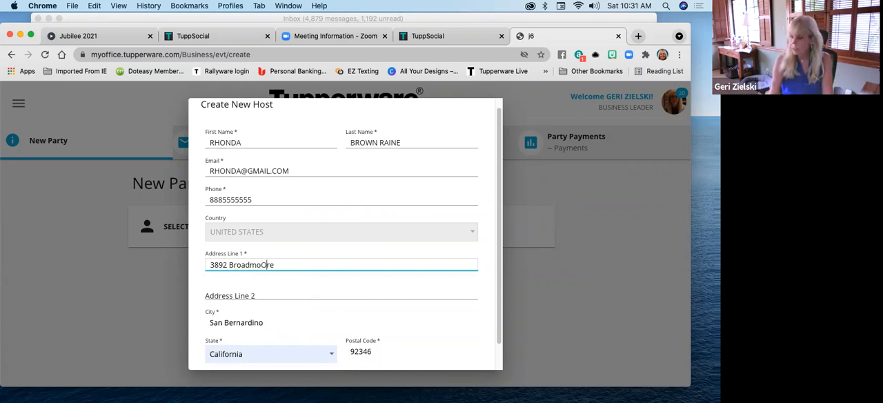
{"action": "key", "text": "BackSpace"}
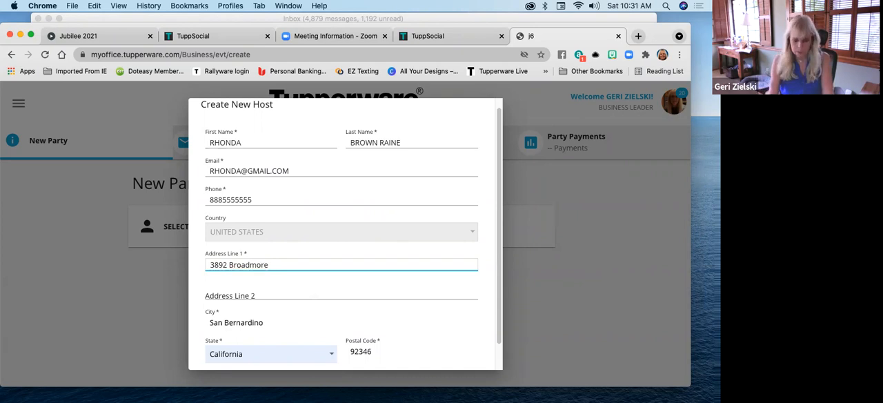
{"action": "type", "text": "o"}
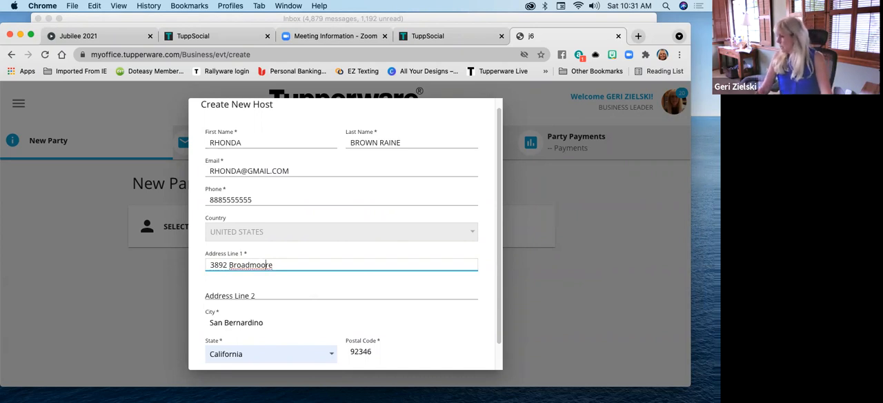
{"action": "scroll", "coordinate": [463, 233], "scroll_direction": "down", "scroll_amount": 2}
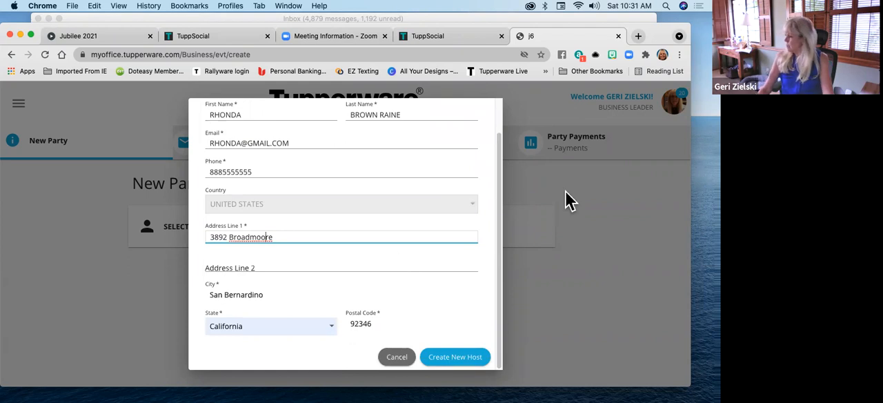
{"action": "left_click", "coordinate": [277, 237]}
{"action": "key", "text": "BackSpace"}
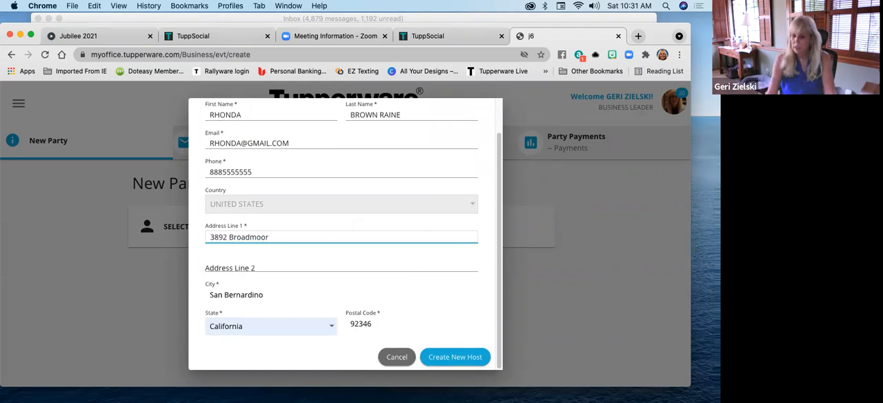
Create the new host and accept the suggested version of the address in the validation
{"action": "left_click", "coordinate": [407, 264]}
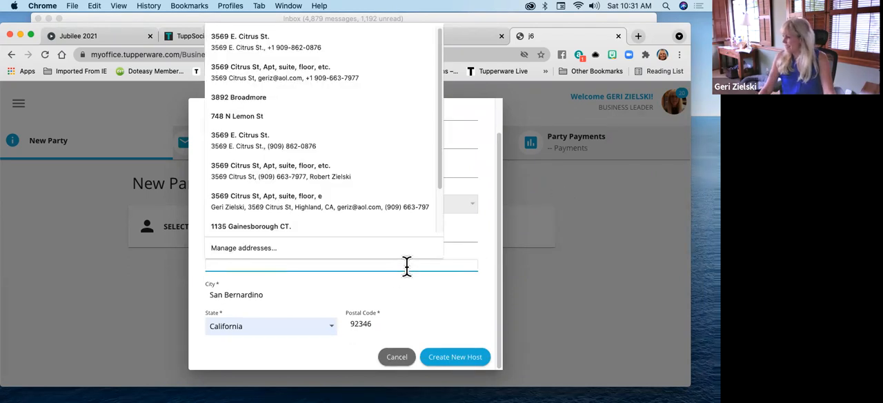
{"action": "left_click", "coordinate": [412, 290]}
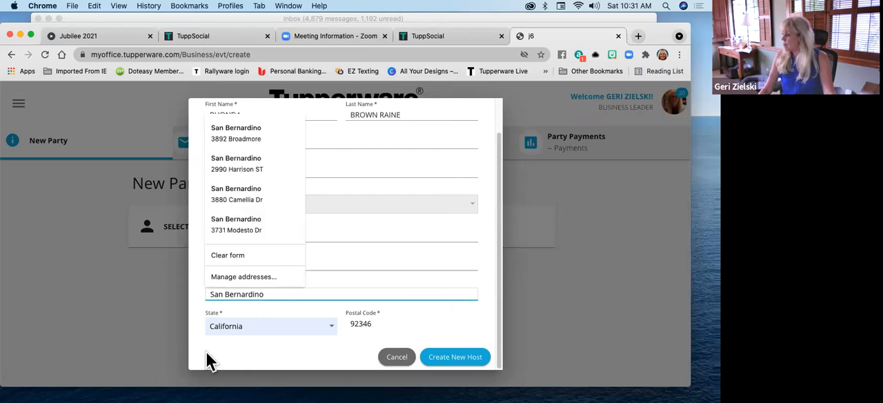
{"action": "left_click", "coordinate": [458, 366]}
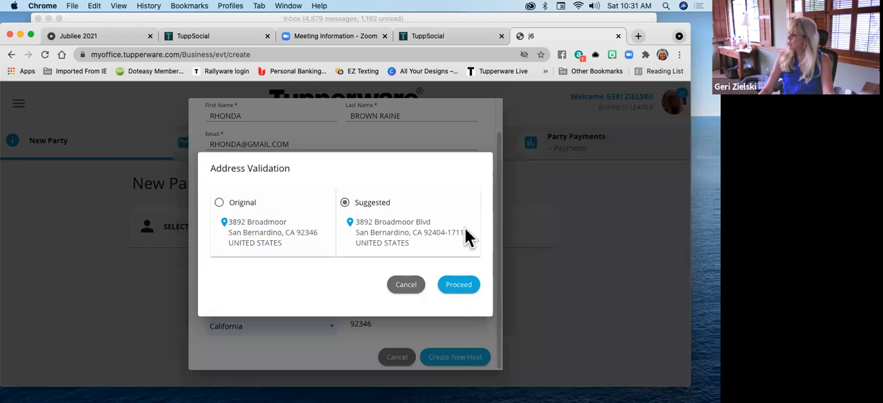
{"action": "left_click", "coordinate": [458, 285]}
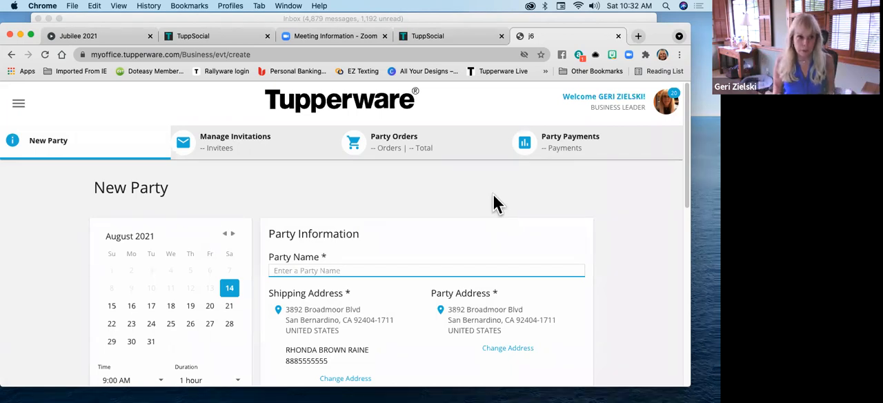
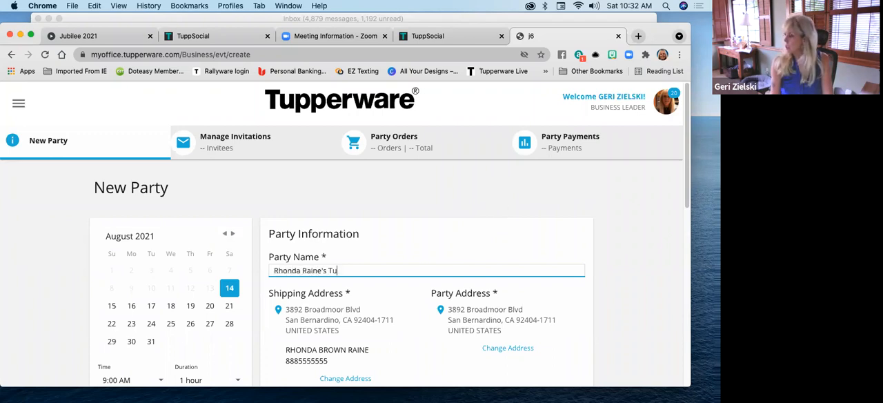
Name the party with the host's name followed by "'s Party"
{"action": "type", "text": "pperware Party"}
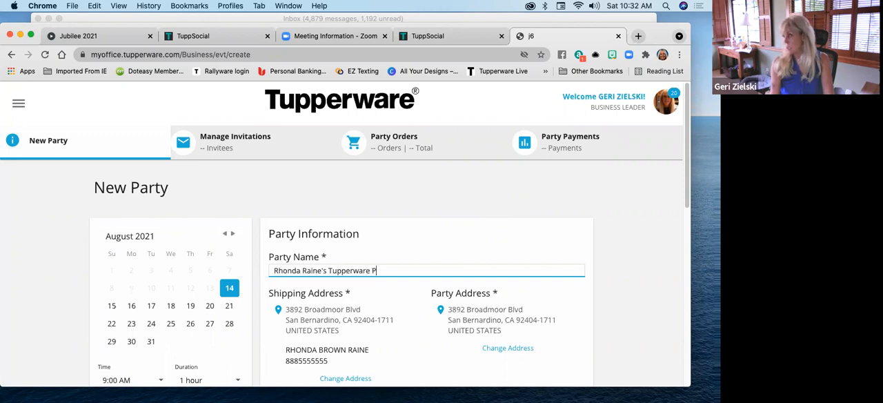
{"action": "key", "text": "BackSpace"}
{"action": "key", "text": "BackSpace"}
{"action": "key", "text": "BackSpace"}
{"action": "key", "text": "BackSpace"}
{"action": "key", "text": "BackSpace"}
{"action": "key", "text": "BackSpace"}
{"action": "key", "text": "BackSpace"}
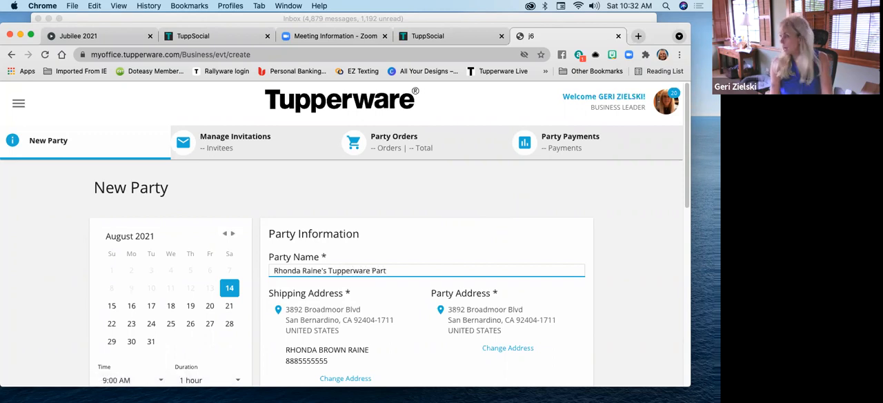
{"action": "key", "text": "BackSpace"}
{"action": "key", "text": "BackSpace"}
{"action": "key", "text": "BackSpace"}
{"action": "key", "text": "BackSpace"}
{"action": "key", "text": "BackSpace"}
{"action": "key", "text": "BackSpace"}
{"action": "key", "text": "BackSpace"}
{"action": "key", "text": "BackSpace"}
{"action": "key", "text": "BackSpace"}
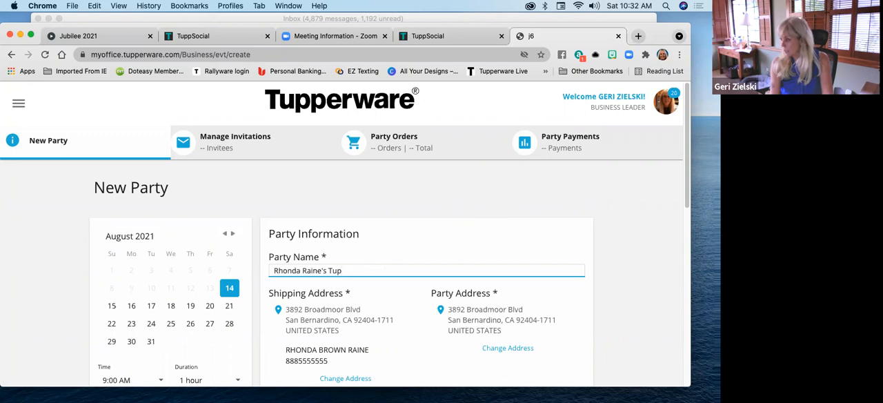
{"action": "type", "text": "Party"}
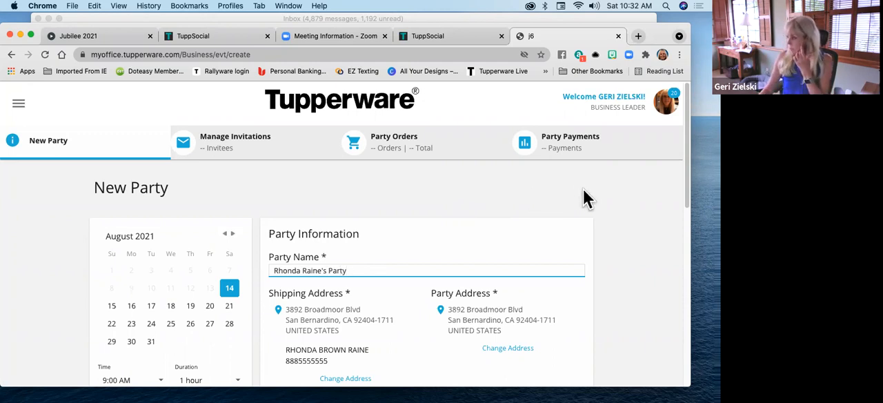
Set the party date to August 18, 2021 and review the party's address and website link settings
{"action": "scroll", "coordinate": [338, 276], "scroll_direction": "down", "scroll_amount": 2}
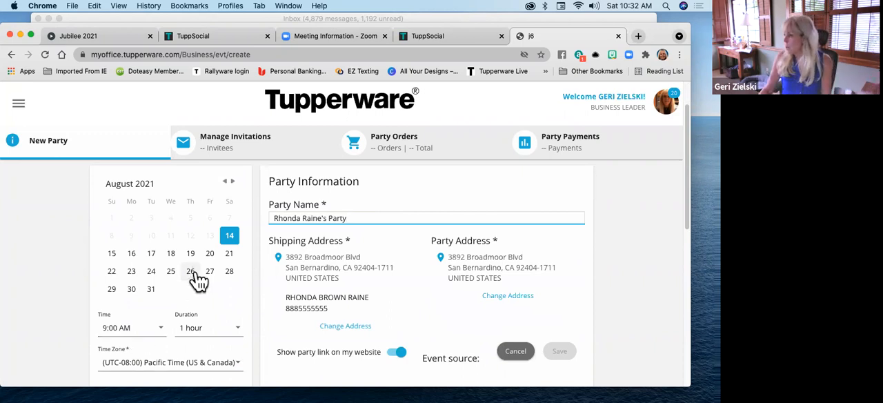
{"action": "left_click", "coordinate": [172, 254]}
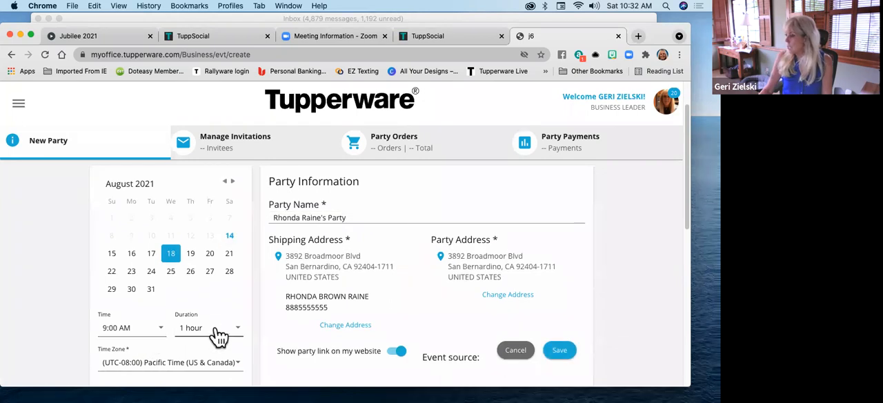
{"action": "scroll", "coordinate": [210, 298], "scroll_direction": "down", "scroll_amount": 1}
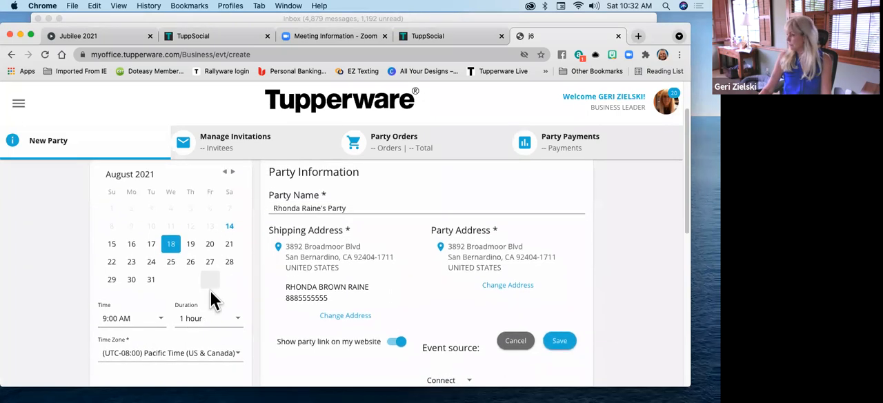
{"action": "scroll", "coordinate": [210, 294], "scroll_direction": "down", "scroll_amount": 2}
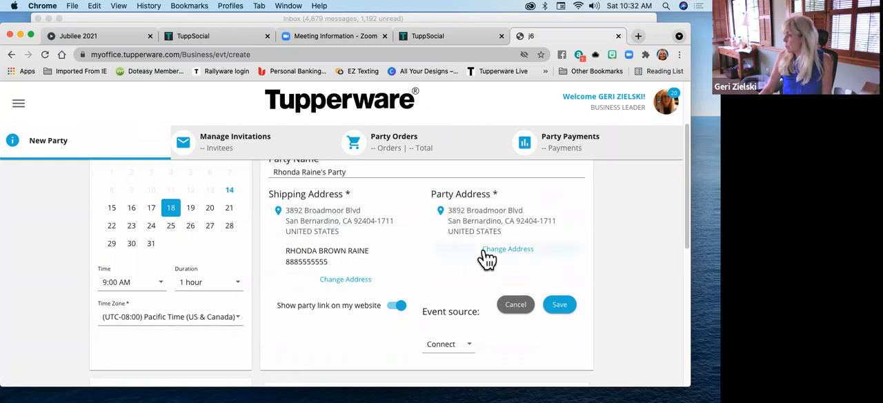
{"action": "scroll", "coordinate": [359, 272], "scroll_direction": "up", "scroll_amount": 3}
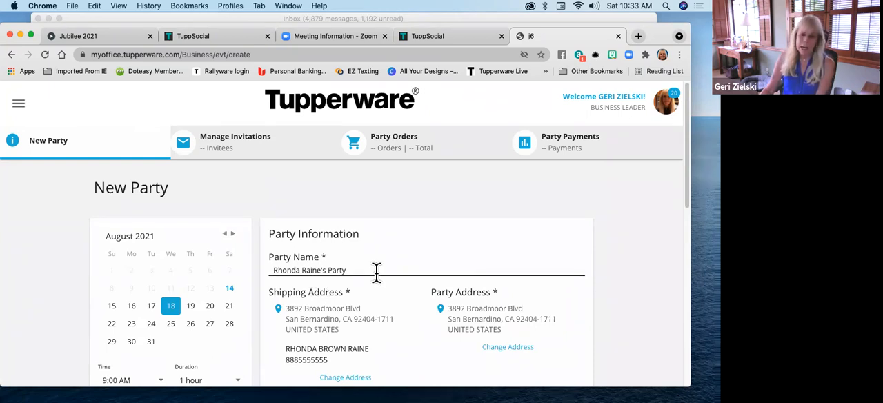
Try to prefix the party address's first line with "Facebook party", then save it with the suggested version of the address
{"action": "left_click", "coordinate": [511, 347]}
{"action": "left_click_drag", "start_coordinate": [330, 216], "coordinate": [196, 218]}
{"action": "left_click", "coordinate": [329, 217]}
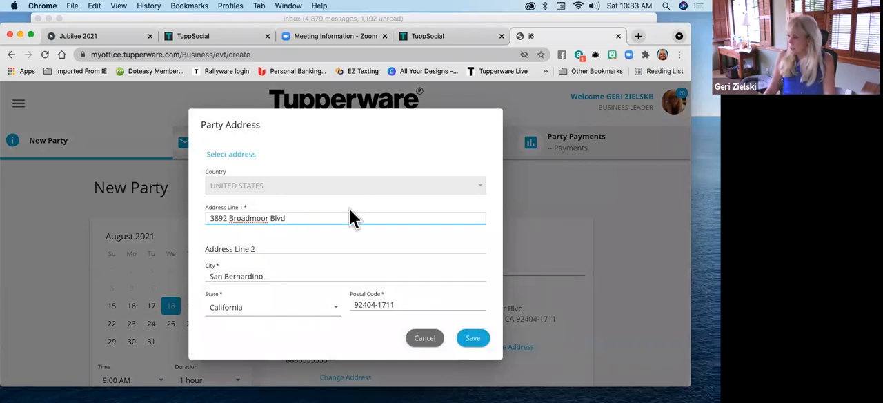
{"action": "double_click", "coordinate": [220, 217]}
{"action": "key", "text": "Left"}
{"action": "type", "text": "FAc"}
{"action": "key", "text": "BackSpace"}
{"action": "key", "text": "BackSpace"}
{"action": "type", "text": "acebook party"}
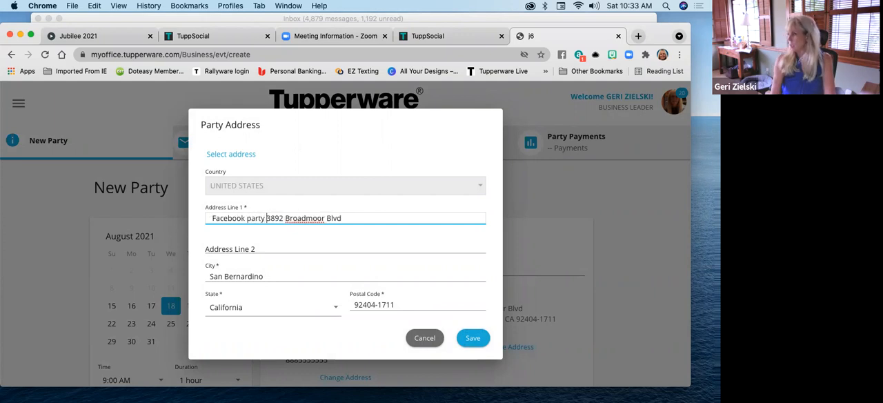
{"action": "left_click", "coordinate": [475, 338]}
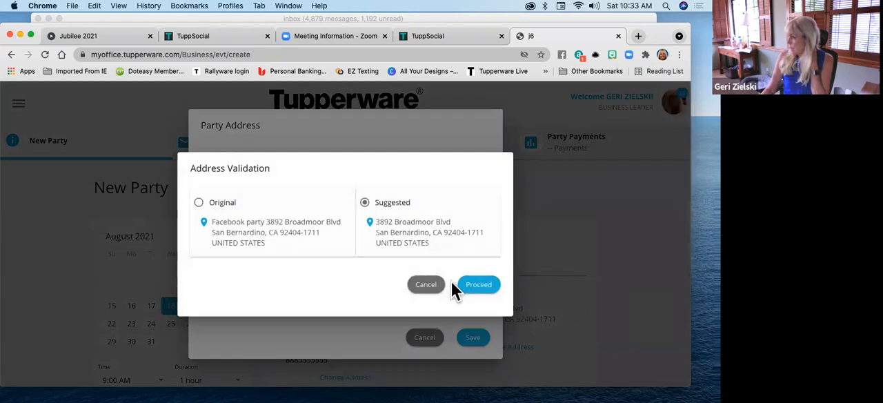
{"action": "left_click", "coordinate": [479, 286]}
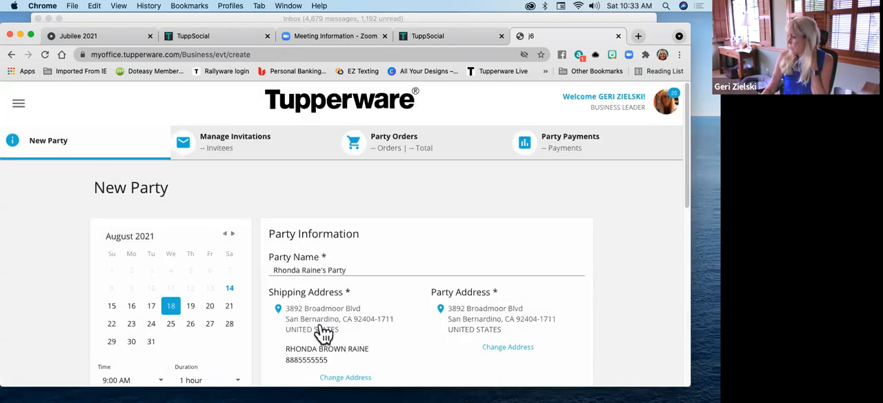
Replace the party address's first line with "FACEBOOK PARTY- JOIN MY GROUP" and save it with the suggested version
{"action": "scroll", "coordinate": [384, 321], "scroll_direction": "down", "scroll_amount": 2}
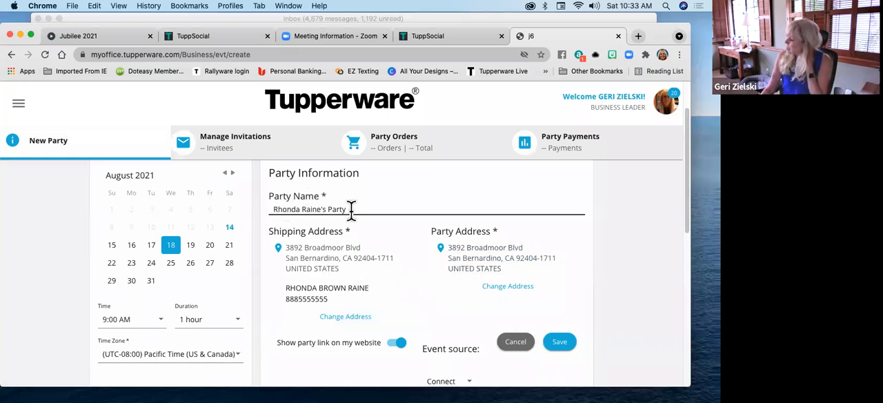
{"action": "left_click", "coordinate": [497, 292]}
{"action": "left_click", "coordinate": [290, 218]}
{"action": "triple_click", "coordinate": [266, 217]}
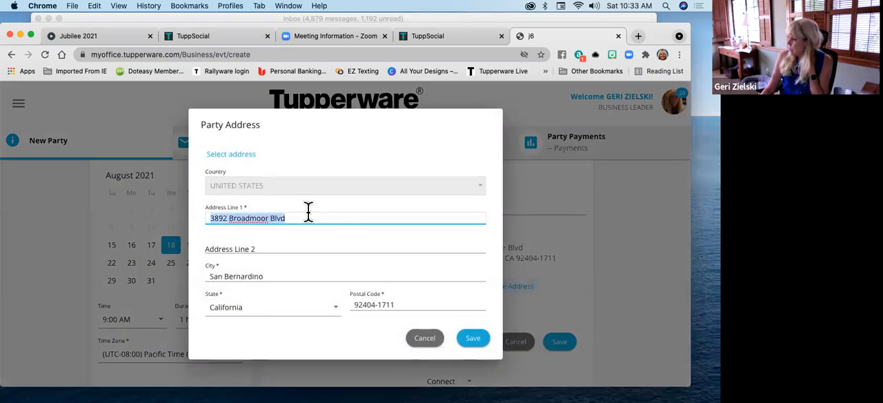
{"action": "key", "text": "BackSpace"}
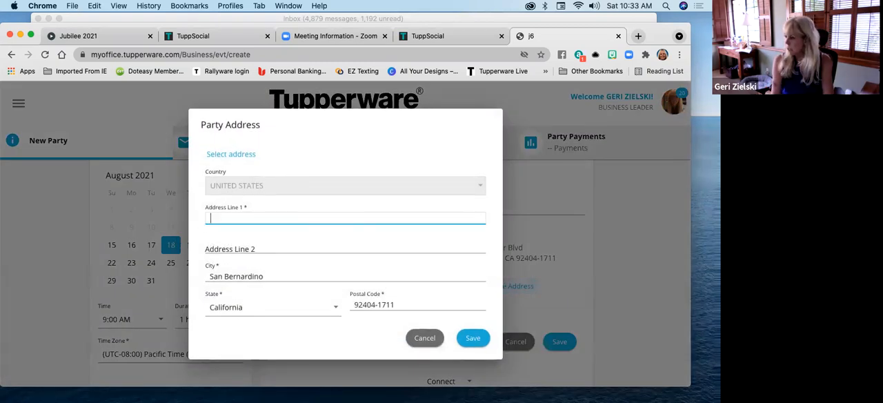
{"action": "type", "text": "Fac"}
{"action": "left_click", "coordinate": [277, 239]}
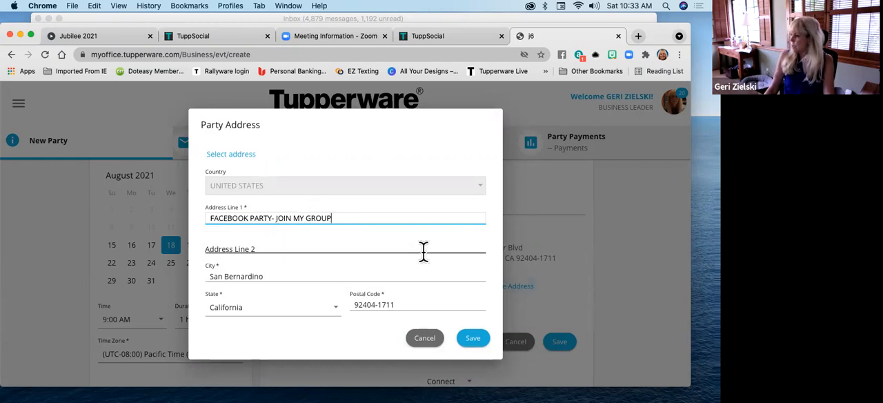
{"action": "left_click", "coordinate": [469, 337]}
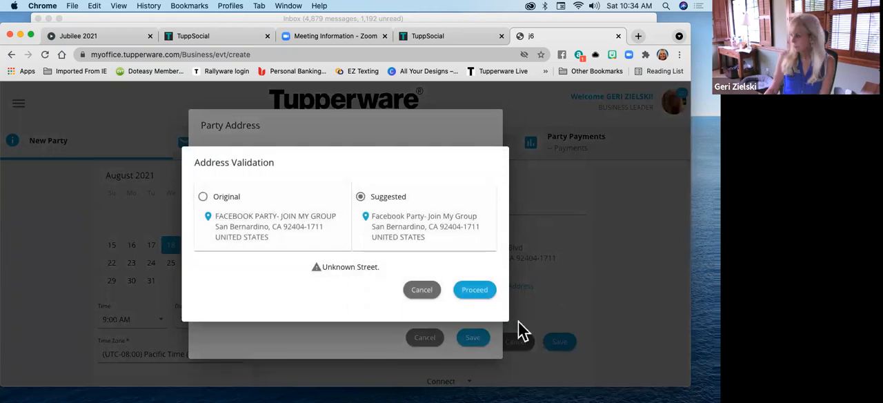
{"action": "left_click", "coordinate": [481, 293]}
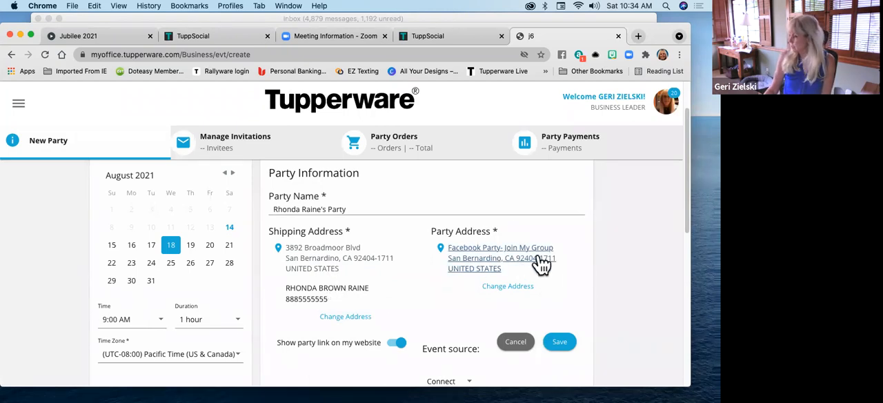
Turn off showing the party link on the website and turn it back on
{"action": "scroll", "coordinate": [542, 263], "scroll_direction": "down", "scroll_amount": 3}
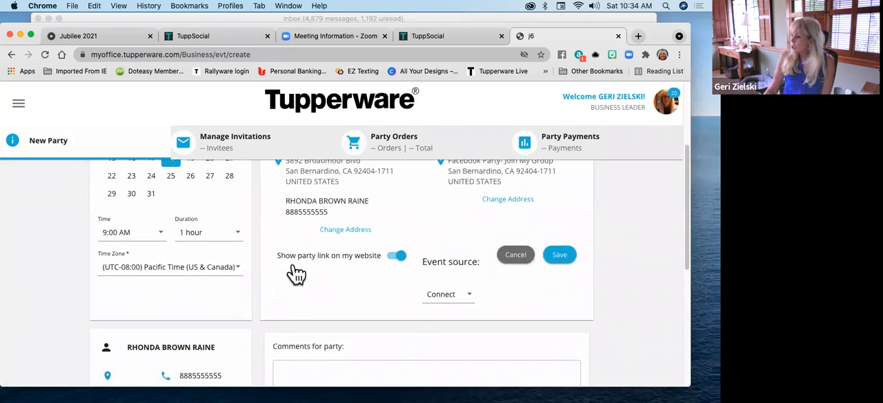
{"action": "left_click", "coordinate": [400, 257]}
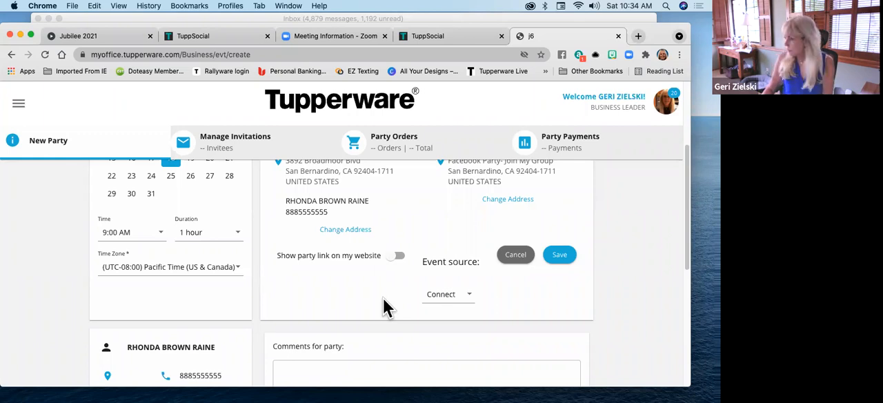
{"action": "left_click", "coordinate": [396, 256]}
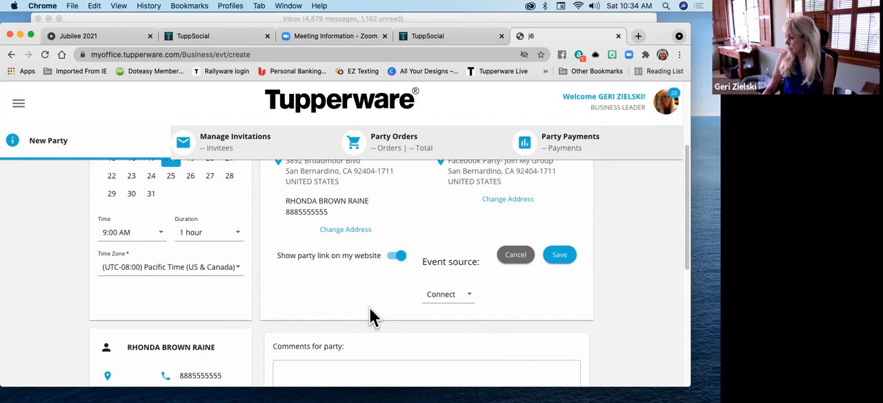
Look through the event source options, save the new party and open its invitation management
{"action": "scroll", "coordinate": [369, 314], "scroll_direction": "down", "scroll_amount": 2}
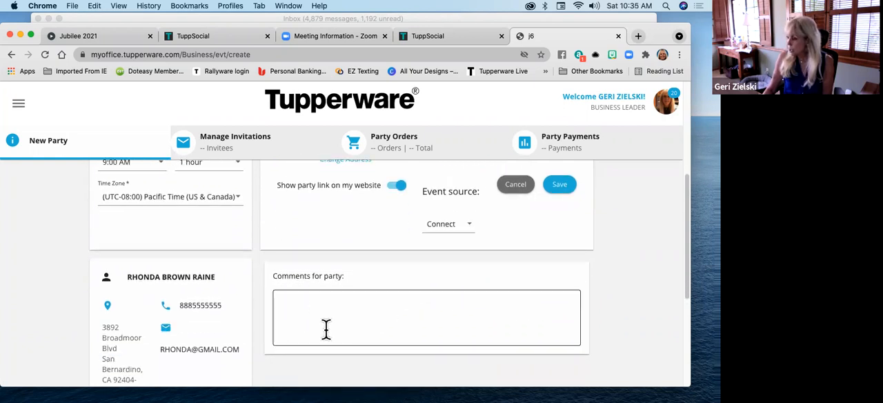
{"action": "scroll", "coordinate": [383, 292], "scroll_direction": "down", "scroll_amount": 1}
{"action": "scroll", "coordinate": [382, 292], "scroll_direction": "up", "scroll_amount": 3}
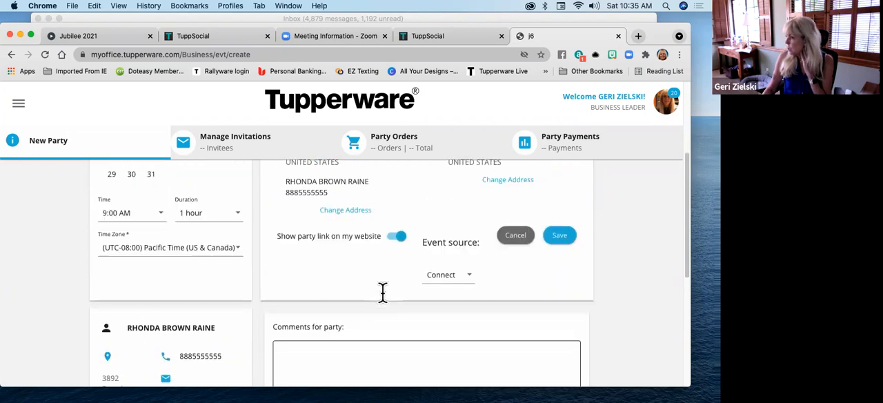
{"action": "scroll", "coordinate": [382, 292], "scroll_direction": "up", "scroll_amount": 1}
{"action": "left_click", "coordinate": [466, 297]}
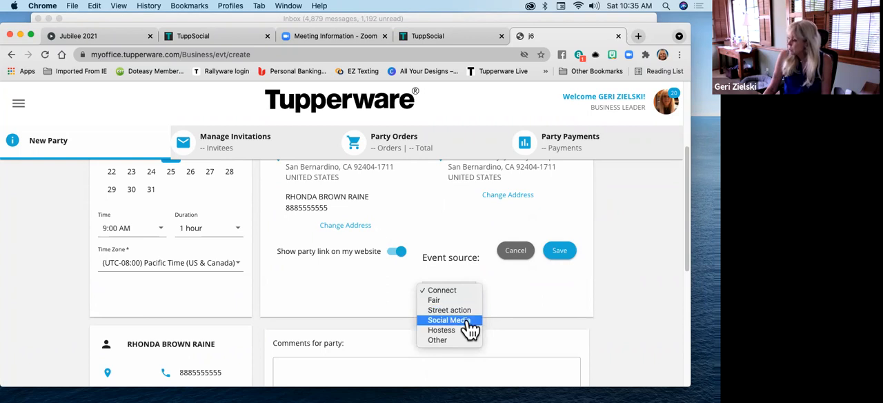
{"action": "left_click", "coordinate": [508, 294]}
{"action": "left_click", "coordinate": [558, 252]}
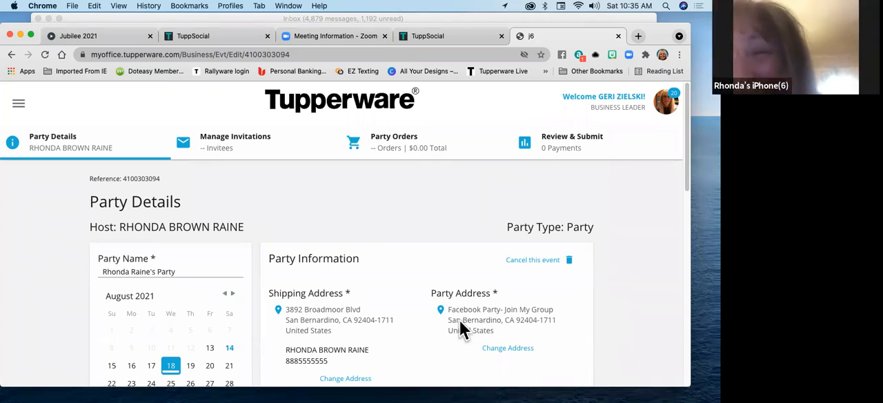
{"action": "left_click", "coordinate": [243, 145]}
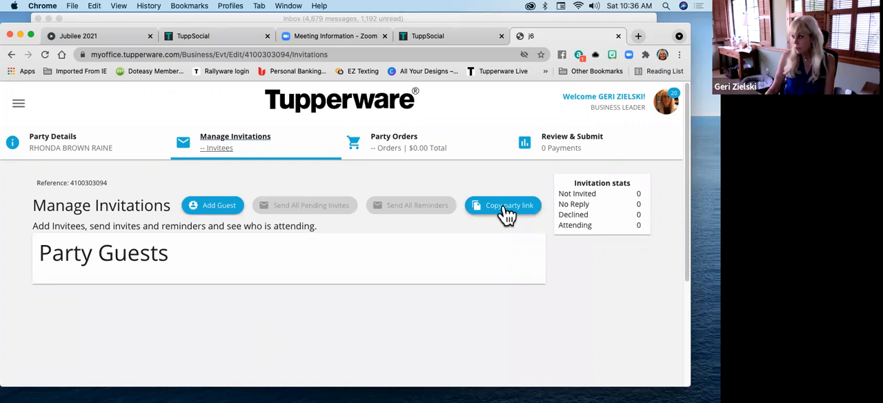
Try to find the host by full name as a guest to add, and close the guest search
{"action": "left_click", "coordinate": [219, 205]}
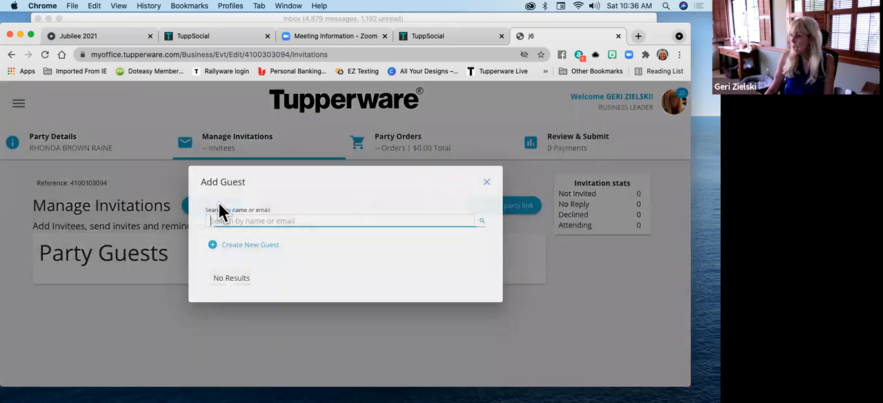
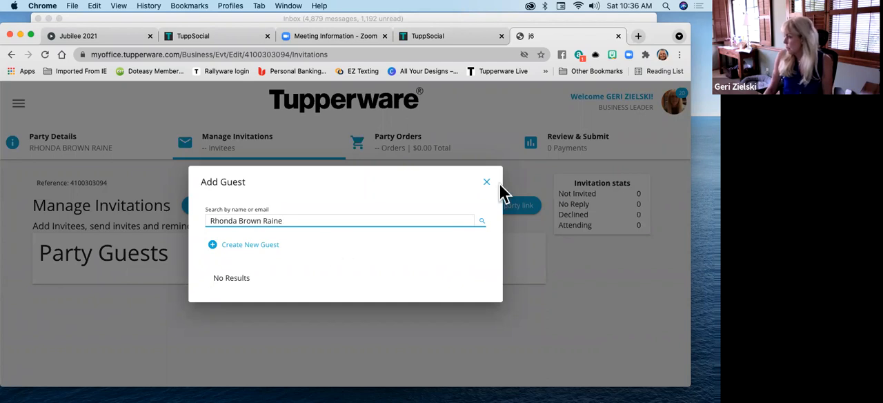
{"action": "left_click", "coordinate": [487, 185]}
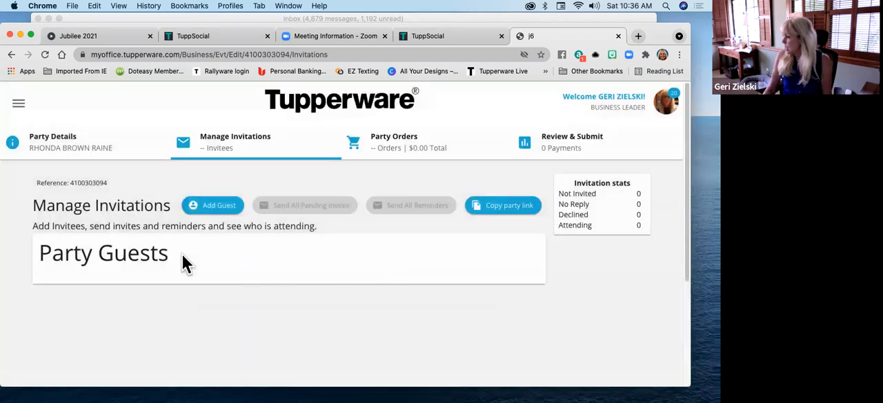
Find an existing contact by full name, add them as a party guest and view the guest's available actions
{"action": "left_click", "coordinate": [200, 209]}
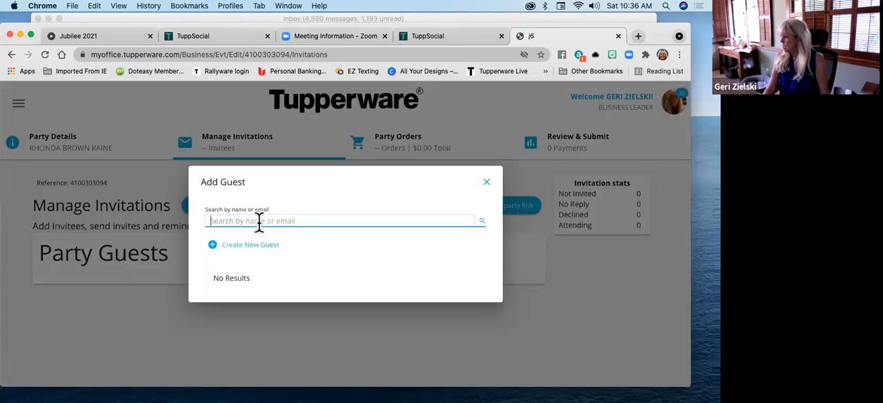
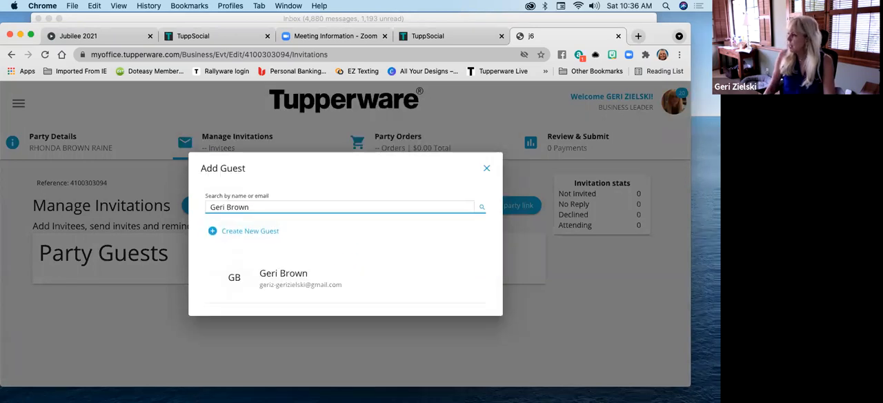
{"action": "left_click", "coordinate": [307, 281]}
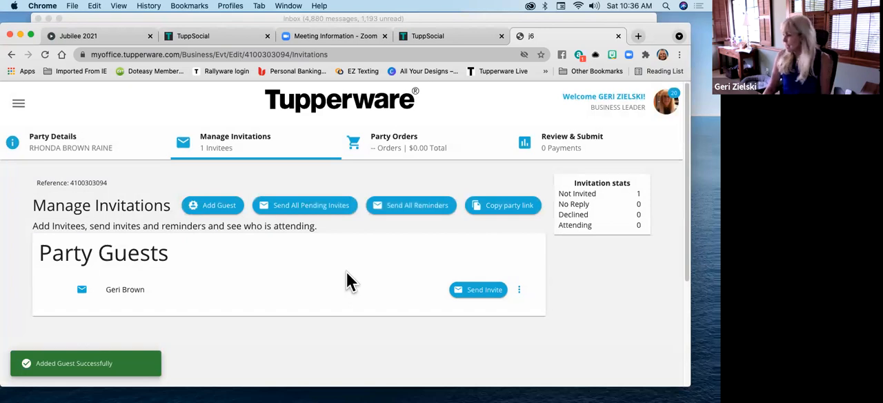
{"action": "left_click", "coordinate": [518, 290]}
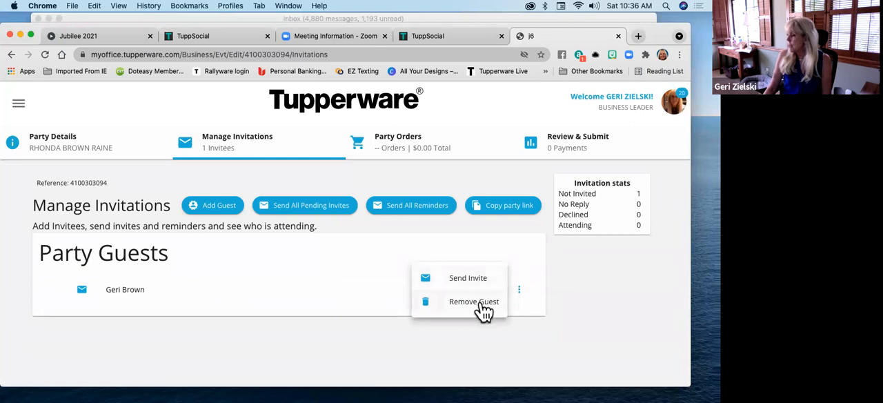
{"action": "left_click", "coordinate": [398, 292]}
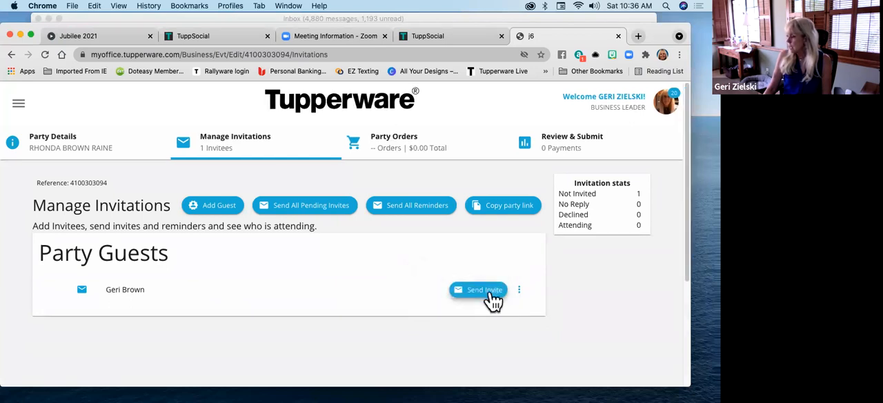
Send the guest the balloon invitation with the body "Welcome to the party let's get together. THIS IS AN ONLINE PARTY USING FACEBOOK"
{"action": "left_click", "coordinate": [494, 294]}
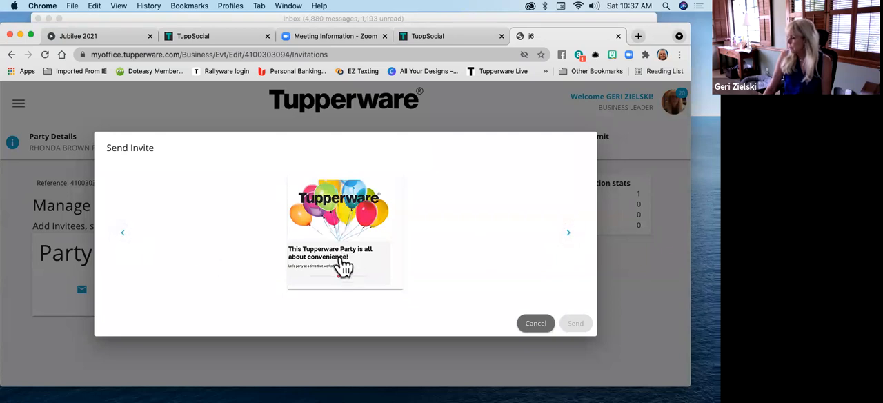
{"action": "left_click", "coordinate": [368, 286]}
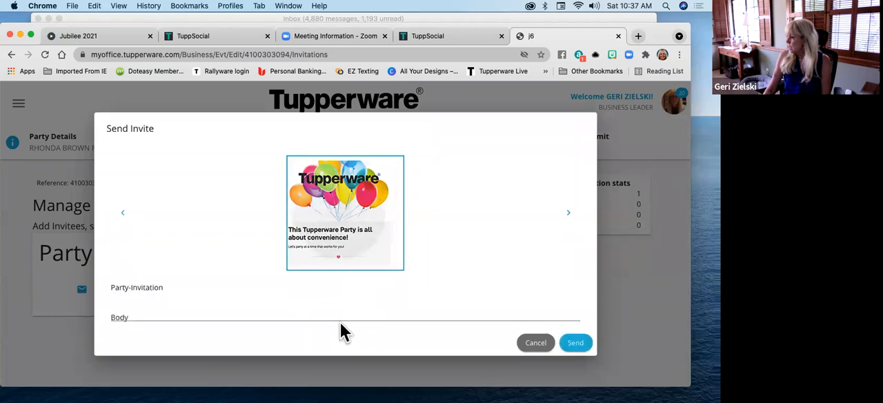
{"action": "left_click", "coordinate": [154, 314]}
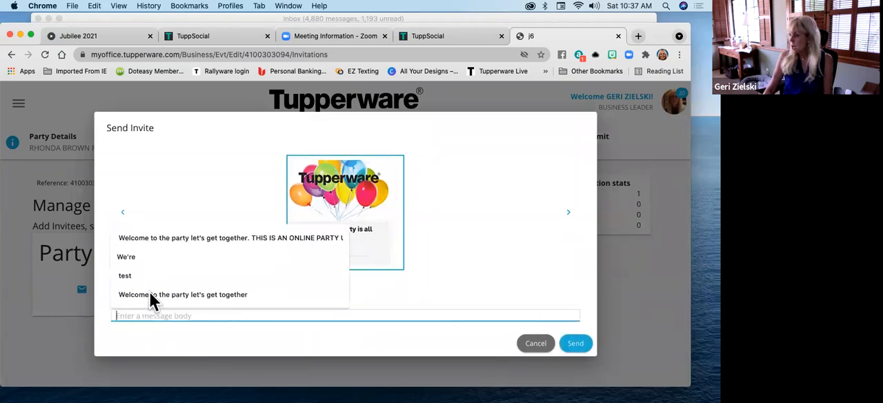
{"action": "left_click", "coordinate": [213, 238]}
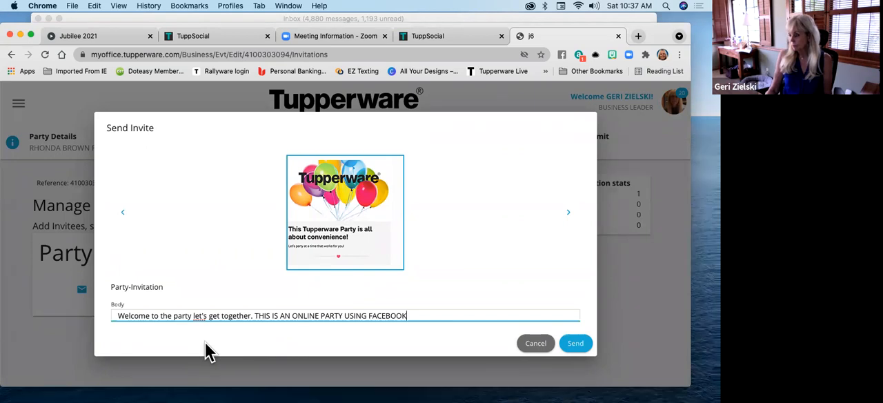
{"action": "right_click", "coordinate": [197, 316]}
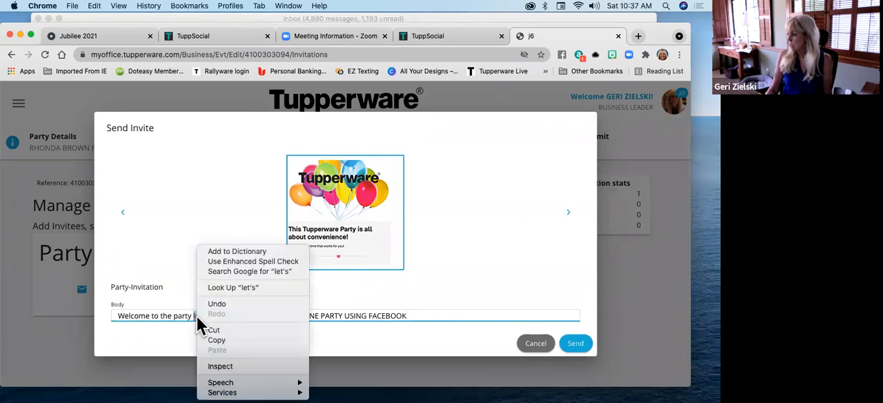
{"action": "key", "text": "Escape"}
{"action": "left_click", "coordinate": [575, 342]}
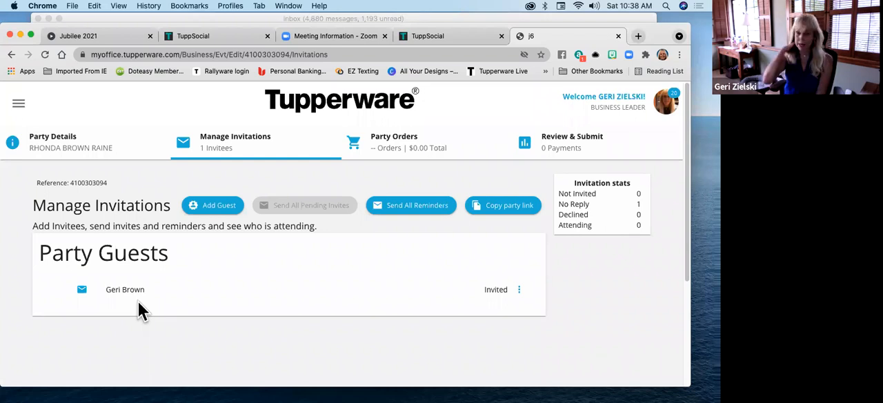
Open the party orders, look over the participants' cards and view the guest's party booking form without adding a booking
{"action": "left_click", "coordinate": [412, 143]}
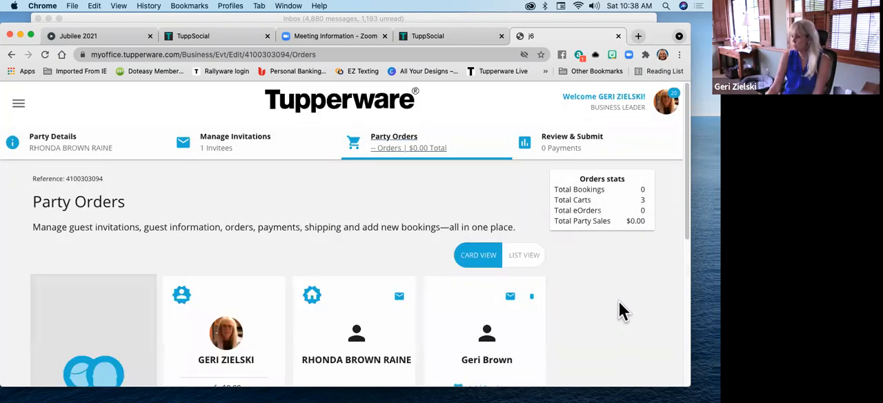
{"action": "scroll", "coordinate": [623, 304], "scroll_direction": "down", "scroll_amount": 2}
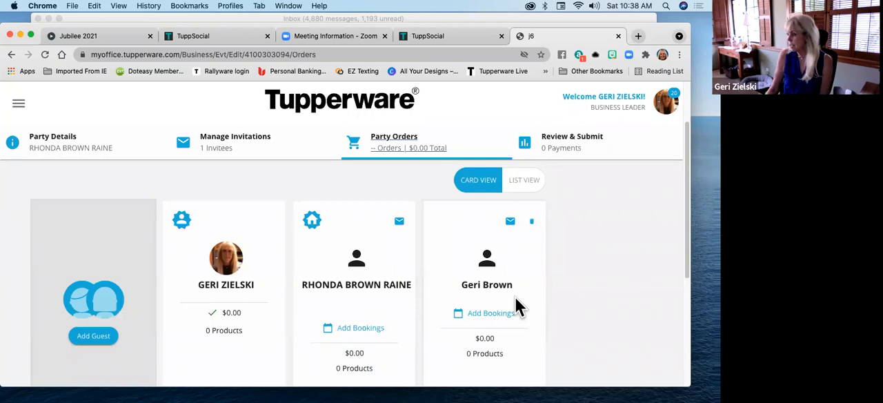
{"action": "scroll", "coordinate": [517, 307], "scroll_direction": "down", "scroll_amount": 1}
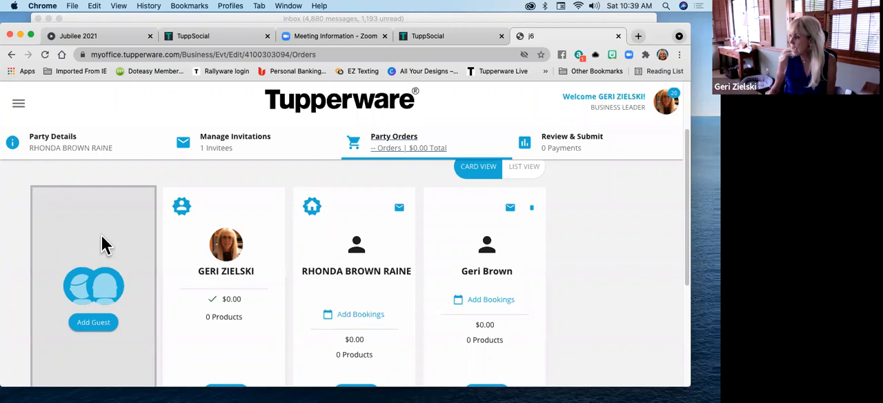
{"action": "scroll", "coordinate": [101, 243], "scroll_direction": "down", "scroll_amount": 1}
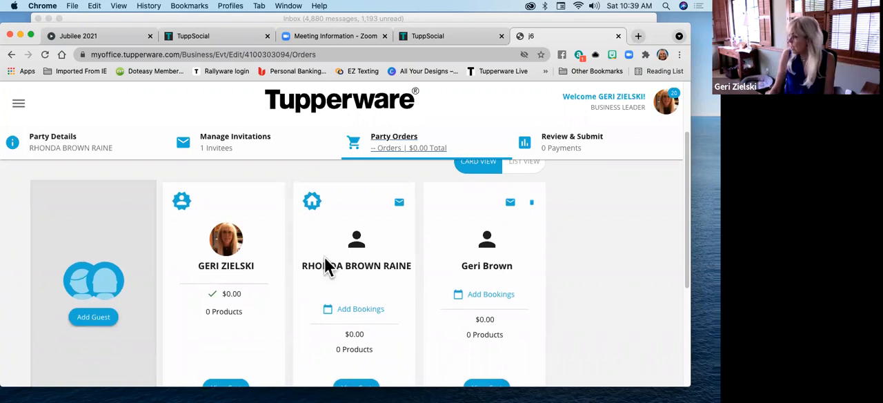
{"action": "scroll", "coordinate": [328, 266], "scroll_direction": "down", "scroll_amount": 2}
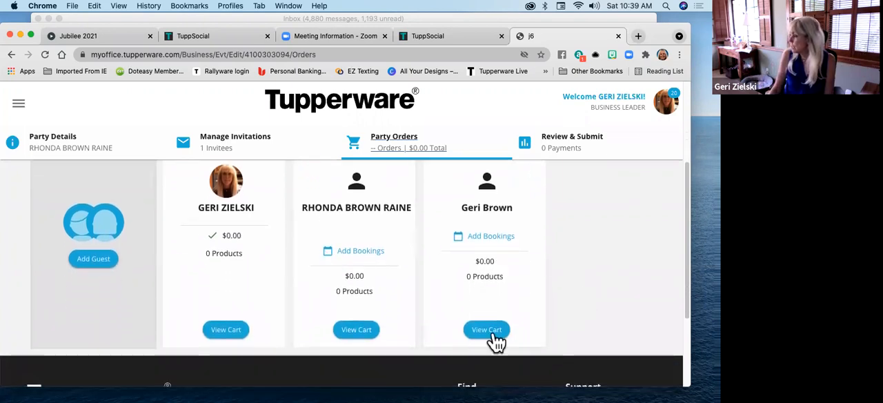
{"action": "left_click", "coordinate": [487, 236]}
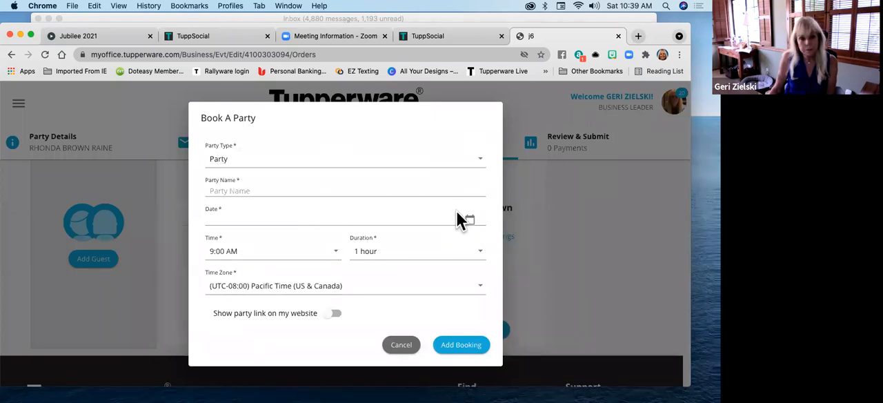
{"action": "left_click", "coordinate": [402, 345]}
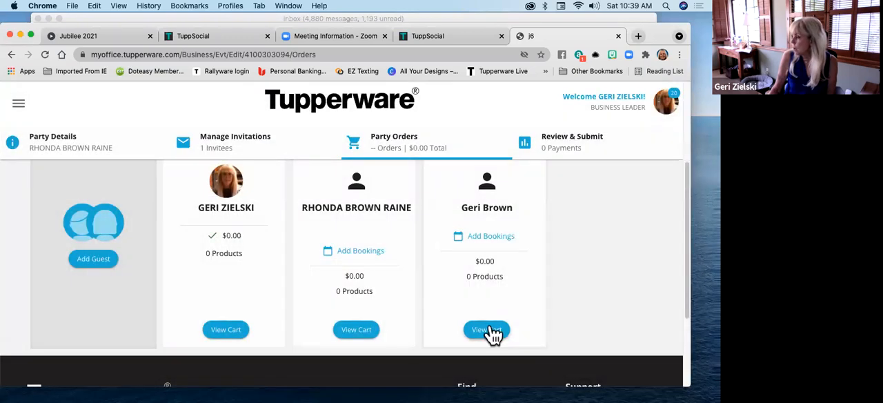
Look through the invited guest's cart and return to the overview of the party orders
{"action": "left_click", "coordinate": [490, 330]}
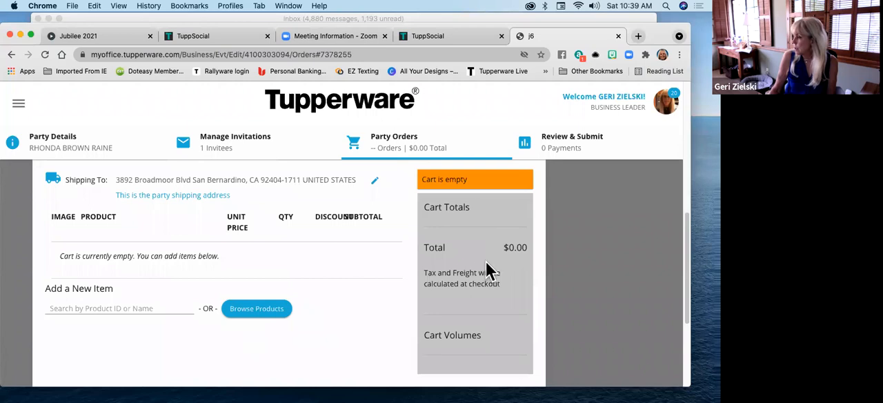
{"action": "scroll", "coordinate": [446, 221], "scroll_direction": "up", "scroll_amount": 3}
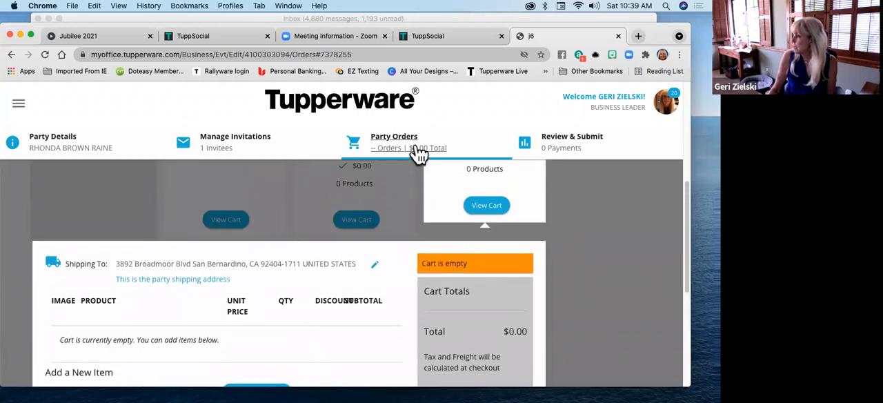
{"action": "scroll", "coordinate": [418, 231], "scroll_direction": "down", "scroll_amount": 5}
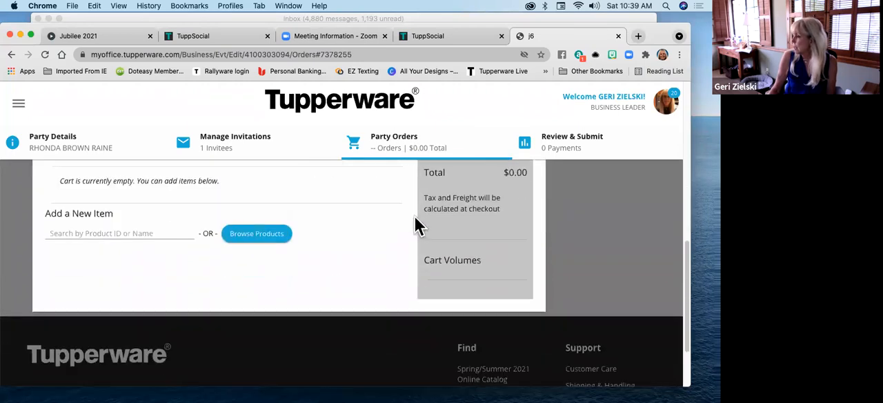
{"action": "scroll", "coordinate": [416, 227], "scroll_direction": "up", "scroll_amount": 5}
{"action": "scroll", "coordinate": [445, 221], "scroll_direction": "down", "scroll_amount": 3}
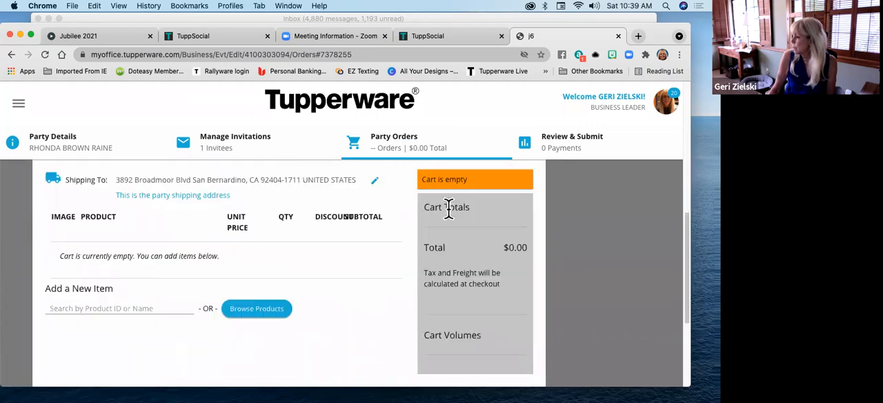
{"action": "scroll", "coordinate": [414, 186], "scroll_direction": "up", "scroll_amount": 4}
{"action": "scroll", "coordinate": [404, 163], "scroll_direction": "down", "scroll_amount": 4}
{"action": "left_click", "coordinate": [410, 148]}
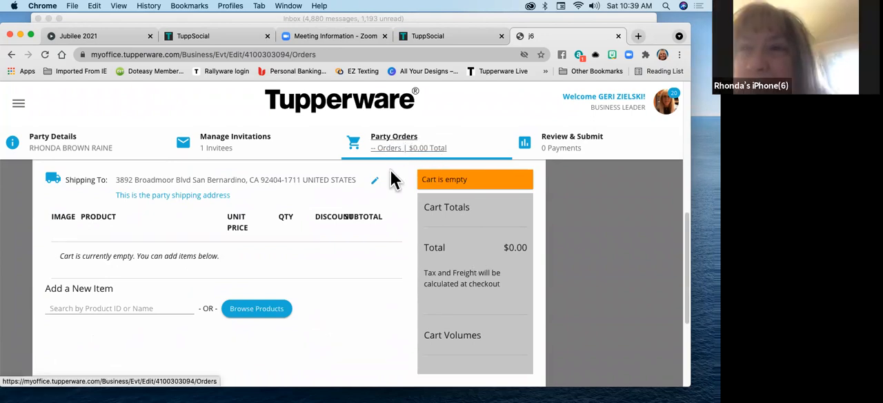
{"action": "scroll", "coordinate": [390, 173], "scroll_direction": "down", "scroll_amount": 2}
{"action": "scroll", "coordinate": [387, 184], "scroll_direction": "up", "scroll_amount": 5}
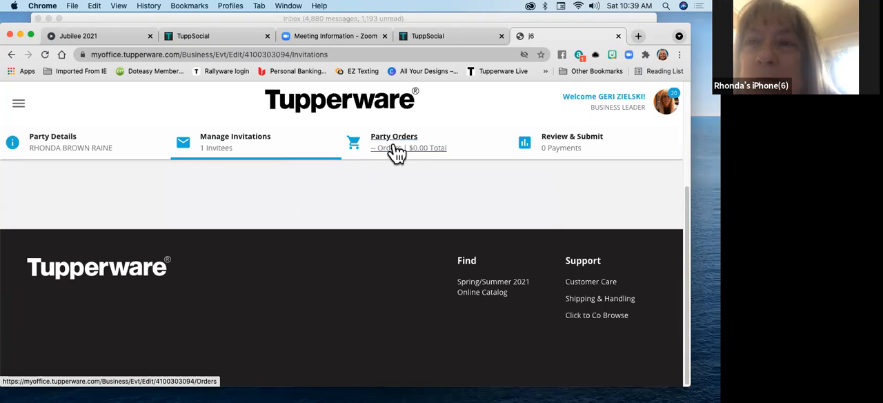
{"action": "left_click", "coordinate": [396, 143]}
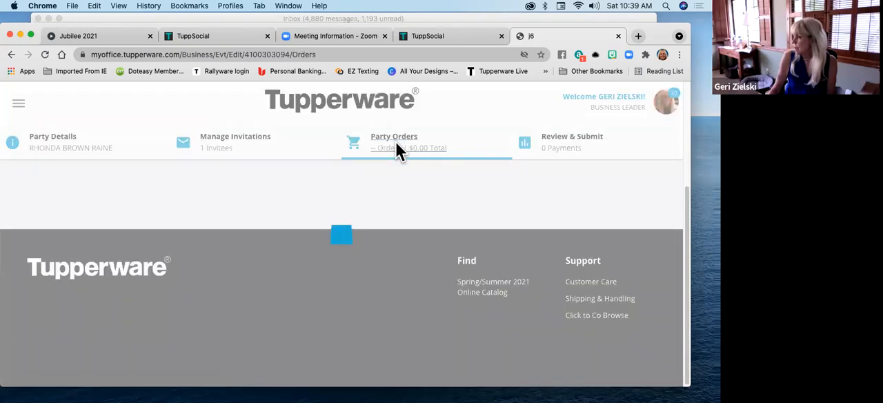
{"action": "scroll", "coordinate": [394, 169], "scroll_direction": "down", "scroll_amount": 2}
{"action": "scroll", "coordinate": [393, 173], "scroll_direction": "up", "scroll_amount": 2}
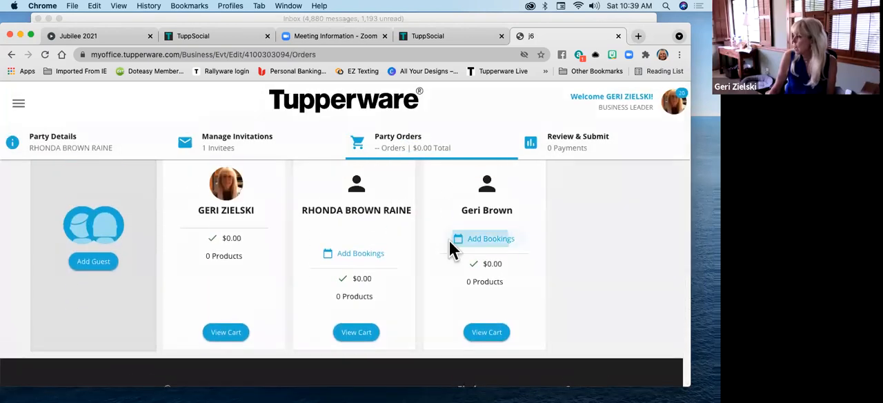
Try showing the party link on the website in the guest's booking form, turn it back off and cancel the booking
{"action": "left_click", "coordinate": [452, 241]}
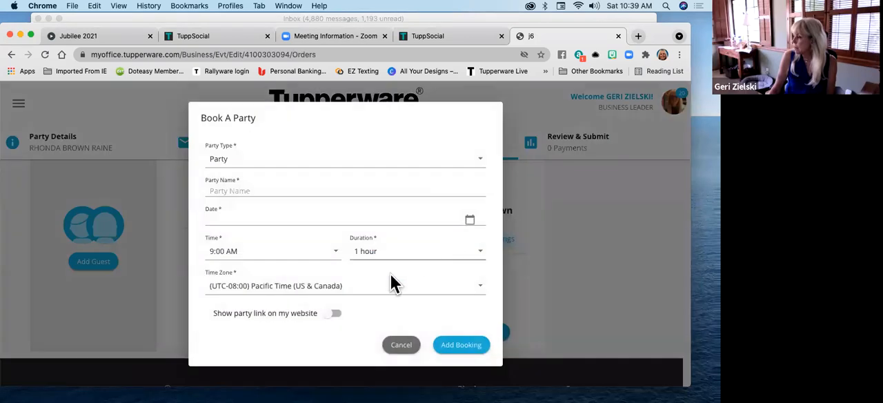
{"action": "left_click", "coordinate": [332, 316]}
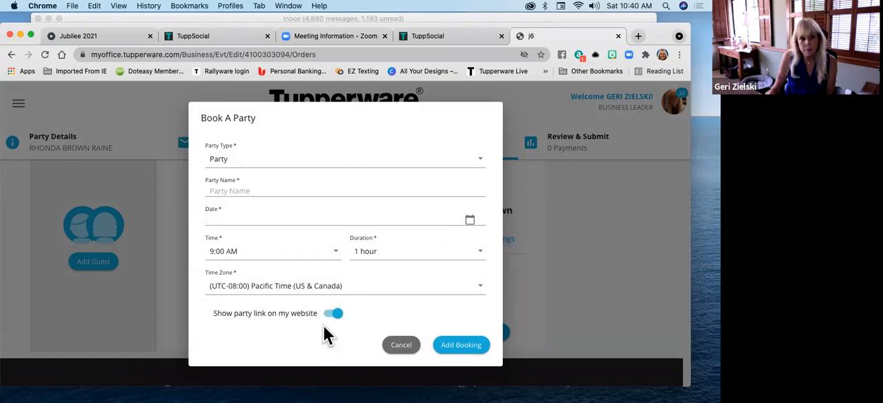
{"action": "left_click", "coordinate": [341, 314]}
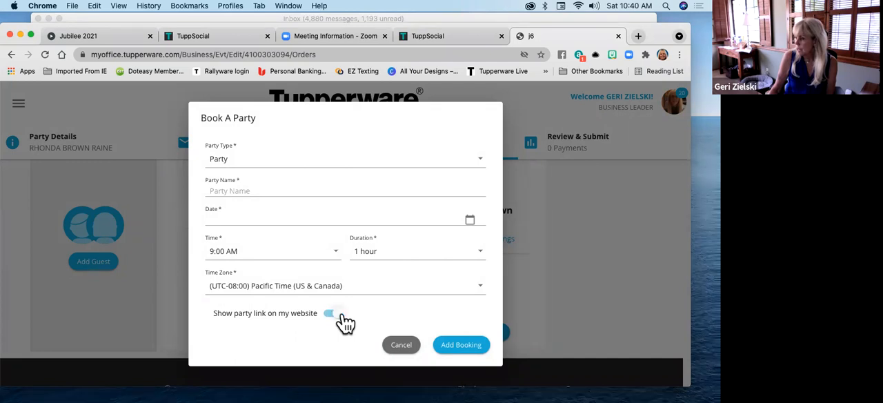
{"action": "left_click", "coordinate": [397, 345]}
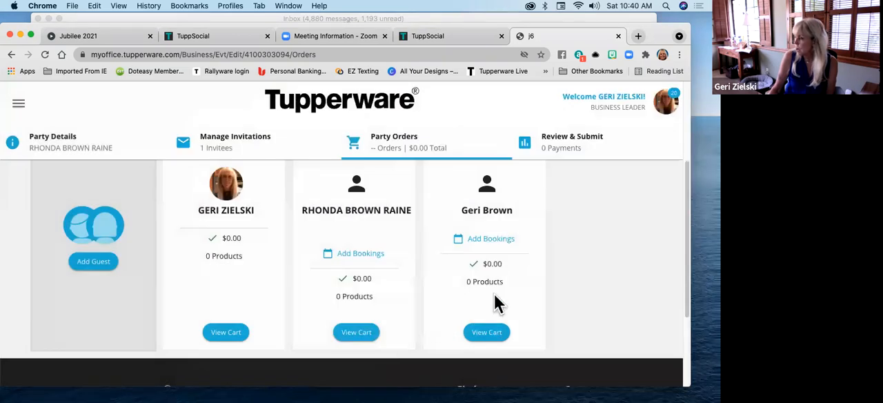
Open the invited guest's cart and look over its shipping address, items and totals
{"action": "left_click", "coordinate": [489, 333]}
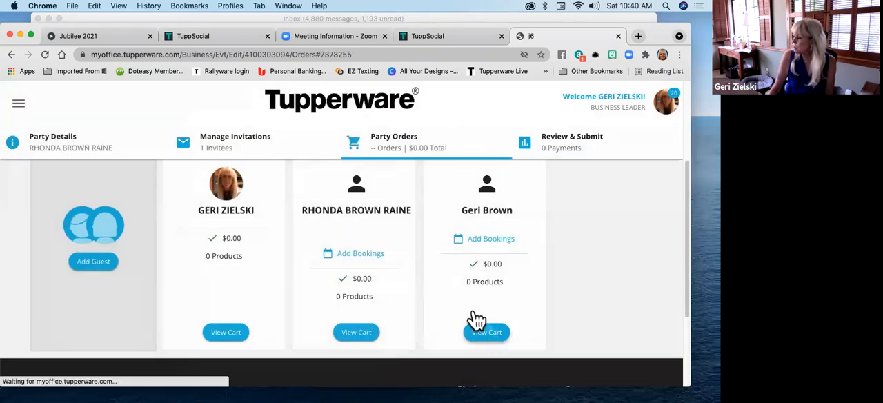
{"action": "scroll", "coordinate": [366, 276], "scroll_direction": "down", "scroll_amount": 5}
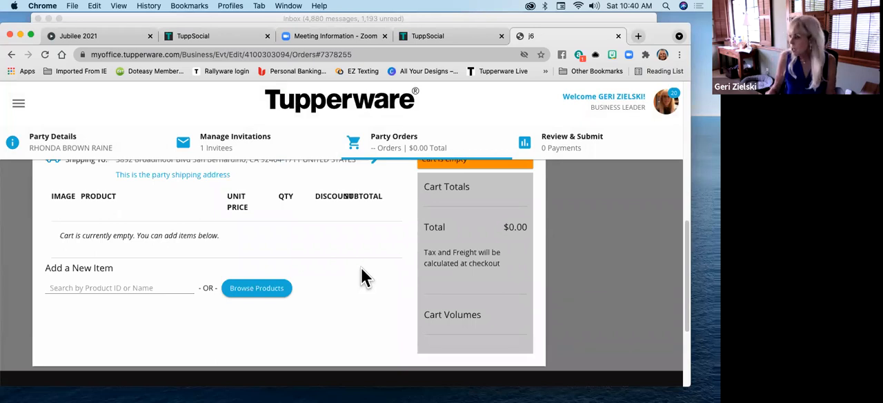
{"action": "scroll", "coordinate": [361, 274], "scroll_direction": "up", "scroll_amount": 1}
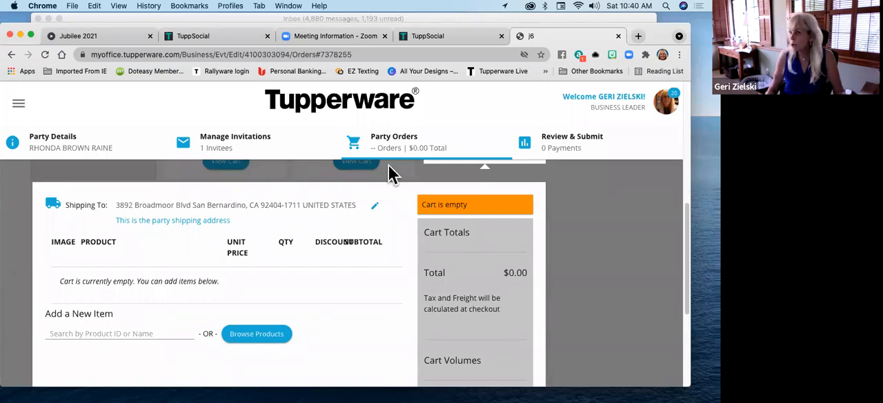
{"action": "left_click", "coordinate": [375, 205]}
{"action": "left_click", "coordinate": [111, 234]}
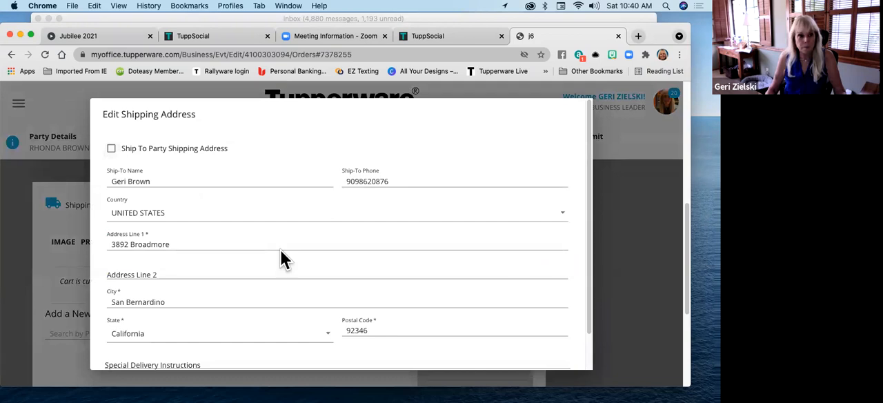
{"action": "scroll", "coordinate": [345, 248], "scroll_direction": "down", "scroll_amount": 2}
{"action": "left_click", "coordinate": [508, 350]}
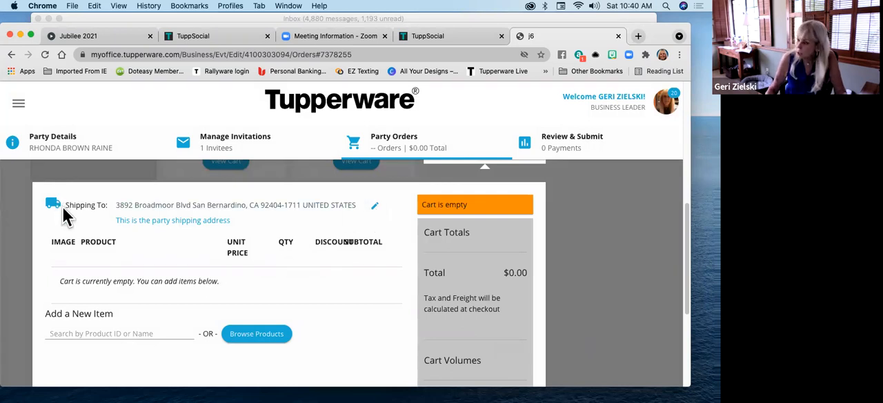
Switch the guest's order from the party shipping address to the guest's own direct shipping address and save it
{"action": "left_click", "coordinate": [376, 208]}
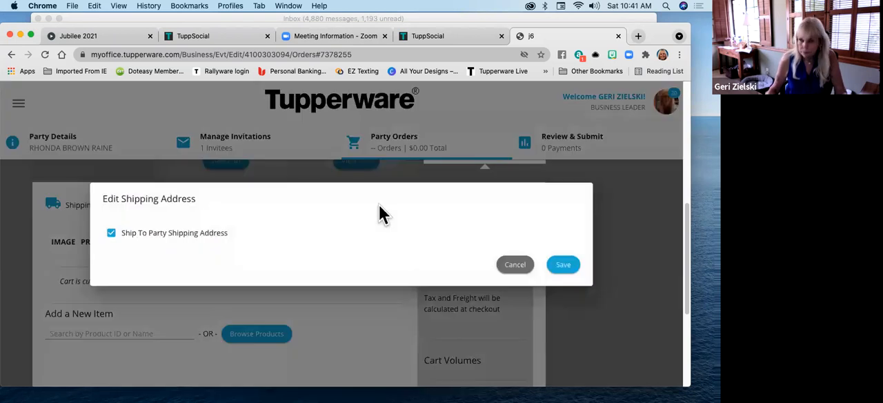
{"action": "left_click", "coordinate": [112, 235]}
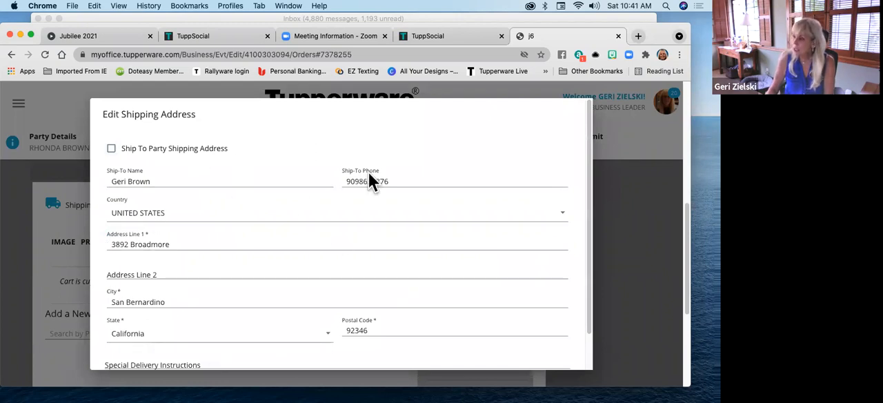
{"action": "scroll", "coordinate": [414, 220], "scroll_direction": "down", "scroll_amount": 2}
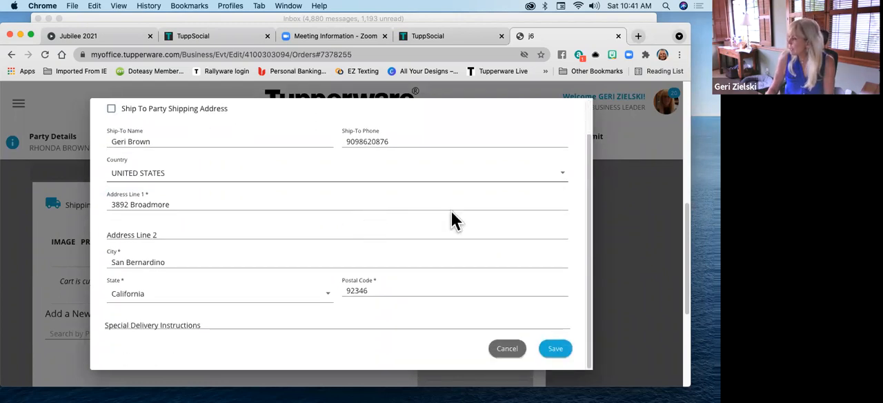
{"action": "left_click", "coordinate": [559, 350]}
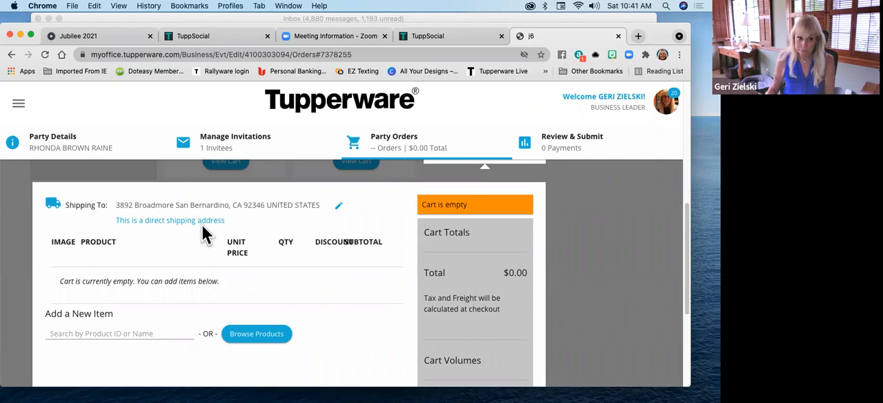
Search the products for "cookware" and add the CS II Essentials 6-PC Set to the guest's cart
{"action": "scroll", "coordinate": [130, 286], "scroll_direction": "down", "scroll_amount": 1}
{"action": "left_click", "coordinate": [130, 291]}
{"action": "type", "text": "cookware"}
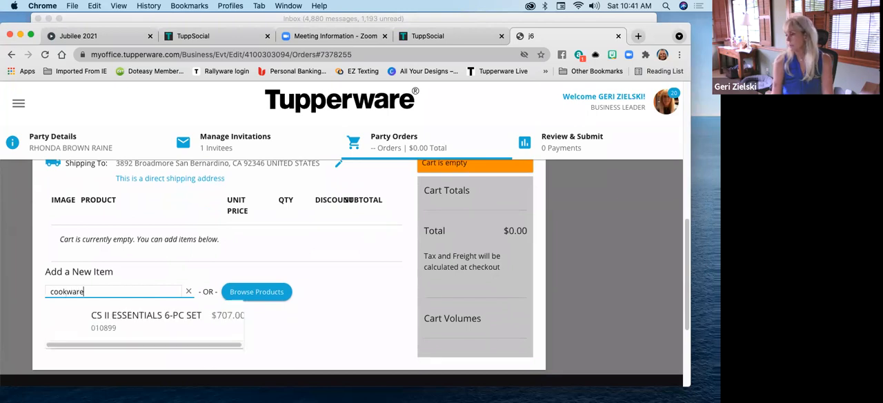
{"action": "left_click", "coordinate": [172, 321]}
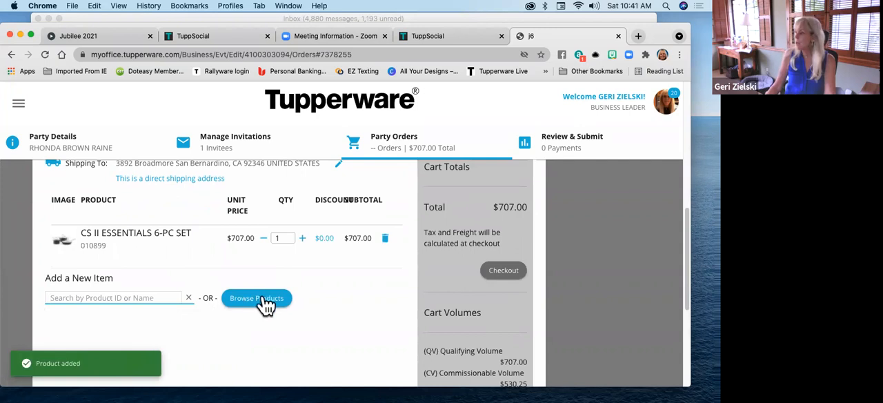
Look over the cart volumes, search for "ultra pro" and add the UltraPro 3.5QT/3.3L Lasagna to the guest's cart
{"action": "scroll", "coordinate": [368, 268], "scroll_direction": "down", "scroll_amount": 1}
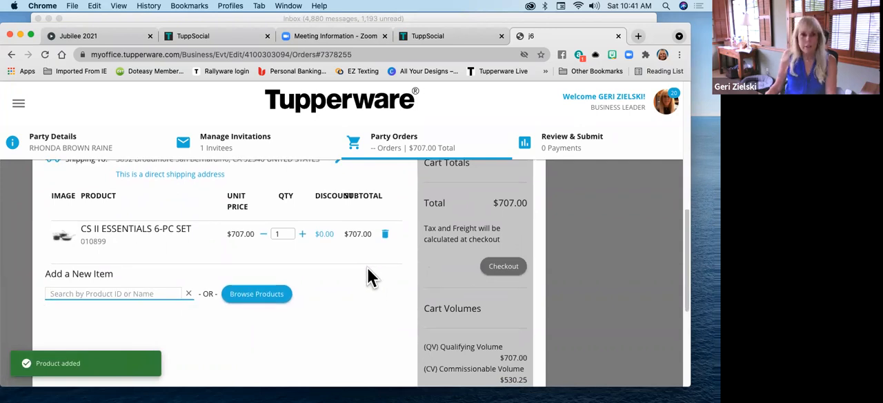
{"action": "scroll", "coordinate": [370, 272], "scroll_direction": "up", "scroll_amount": 5}
{"action": "scroll", "coordinate": [362, 274], "scroll_direction": "down", "scroll_amount": 6}
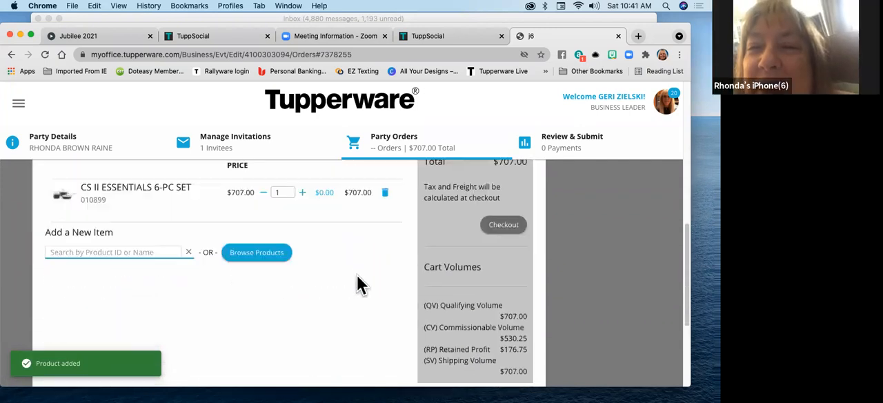
{"action": "scroll", "coordinate": [347, 280], "scroll_direction": "down", "scroll_amount": 2}
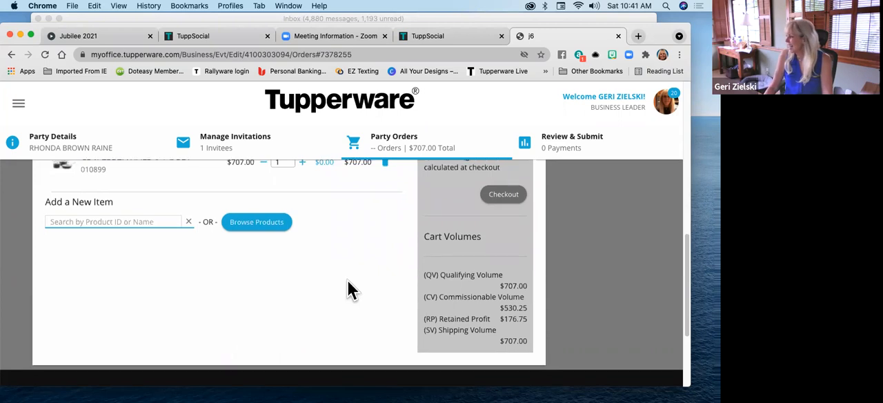
{"action": "scroll", "coordinate": [347, 279], "scroll_direction": "up", "scroll_amount": 1}
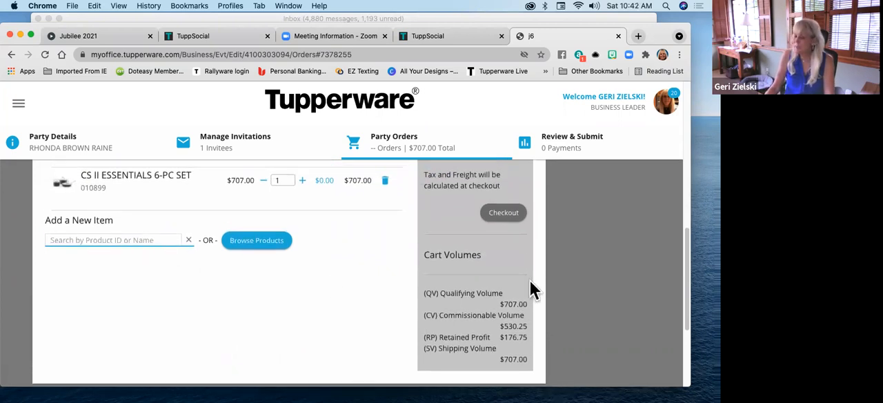
{"action": "type", "text": "ultra pro"}
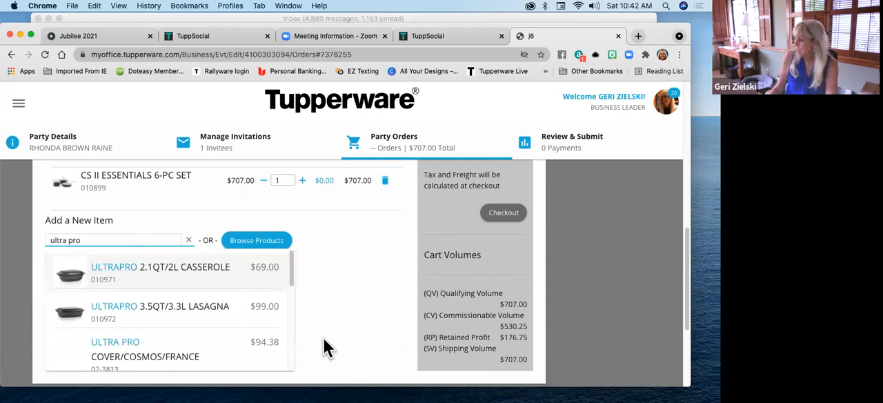
{"action": "left_click", "coordinate": [213, 311]}
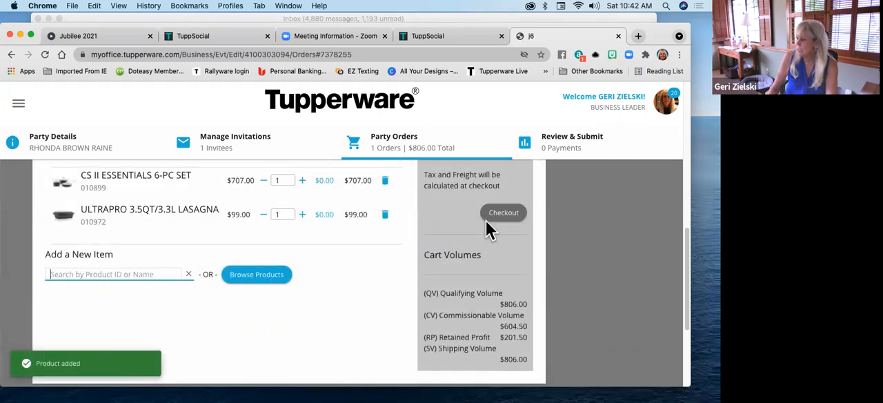
Search for "ultra pro" again and add the UltraPro 3.7QT/3.5L Casserole, item 010970, to the guest's cart
{"action": "type", "text": "ultra"}
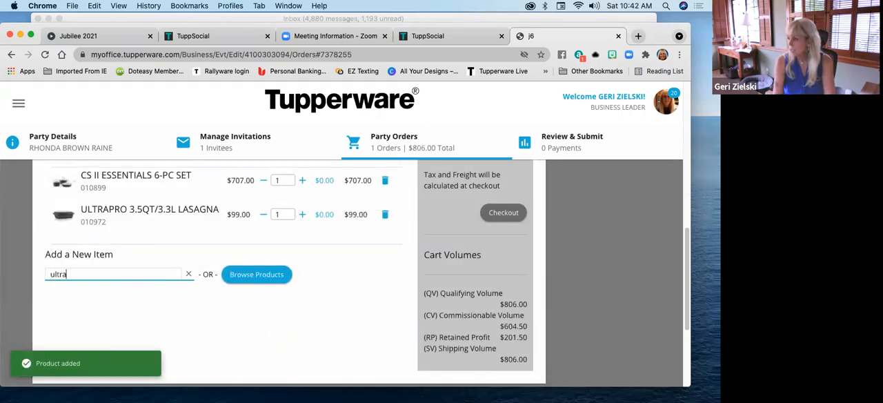
{"action": "type", "text": " pro"}
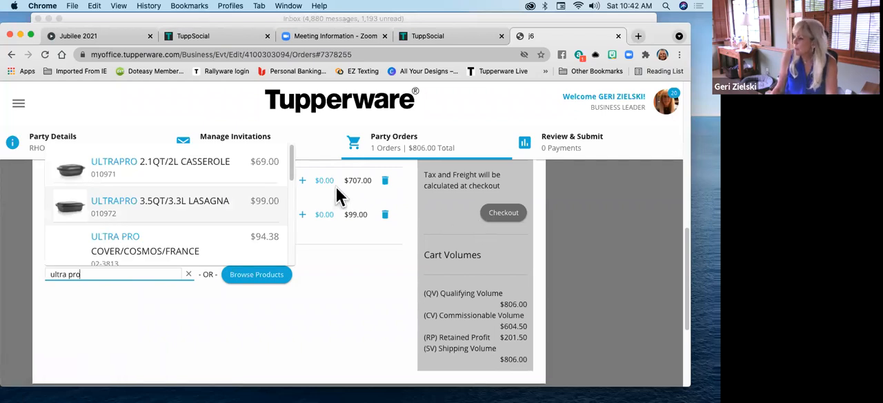
{"action": "scroll", "coordinate": [143, 220], "scroll_direction": "down", "scroll_amount": 3}
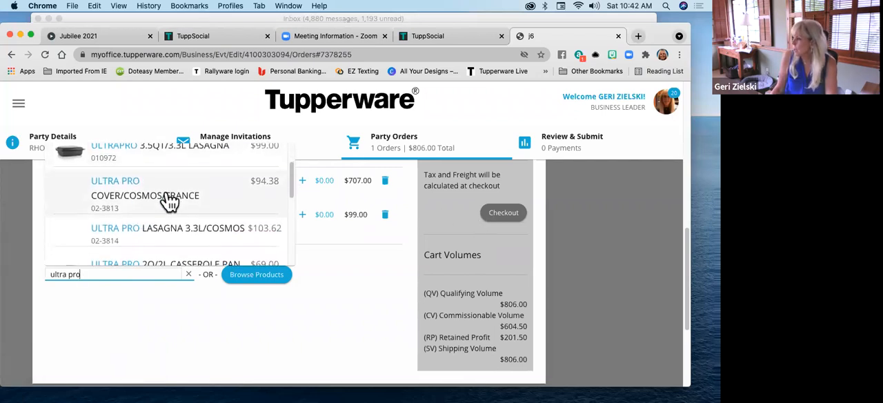
{"action": "scroll", "coordinate": [169, 201], "scroll_direction": "down", "scroll_amount": 2}
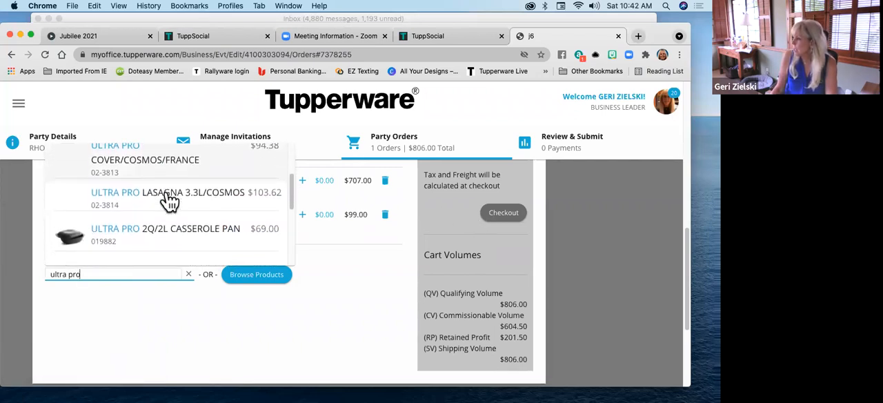
{"action": "scroll", "coordinate": [169, 200], "scroll_direction": "down", "scroll_amount": 4}
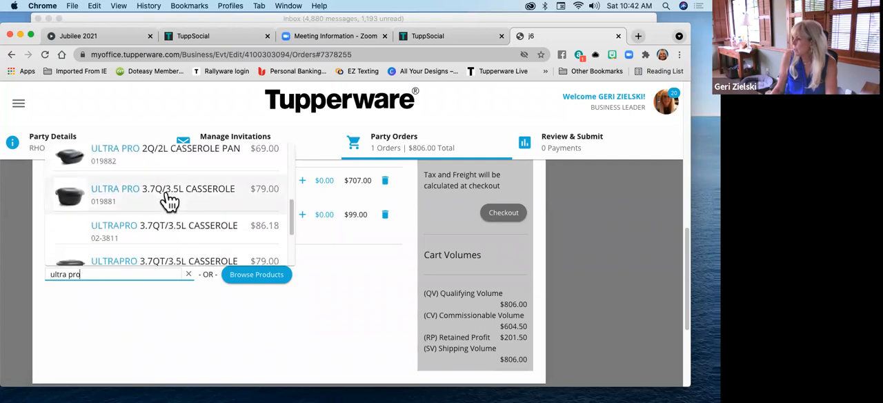
{"action": "scroll", "coordinate": [169, 201], "scroll_direction": "down", "scroll_amount": 1}
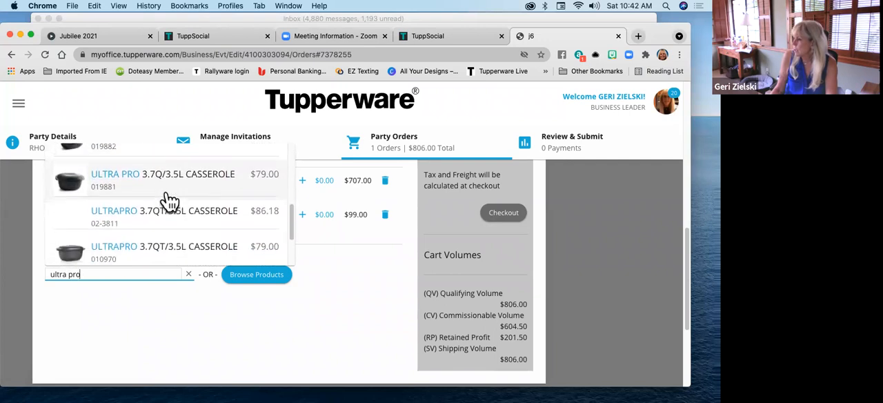
{"action": "scroll", "coordinate": [170, 201], "scroll_direction": "up", "scroll_amount": 4}
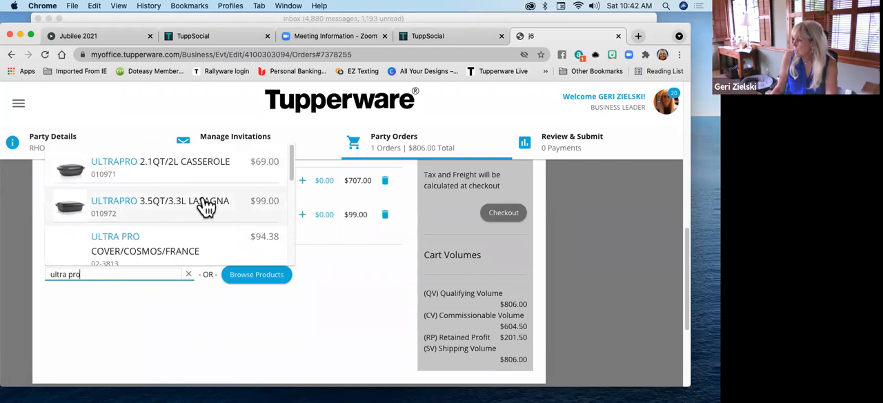
{"action": "scroll", "coordinate": [168, 211], "scroll_direction": "down", "scroll_amount": 2}
{"action": "scroll", "coordinate": [169, 212], "scroll_direction": "down", "scroll_amount": 5}
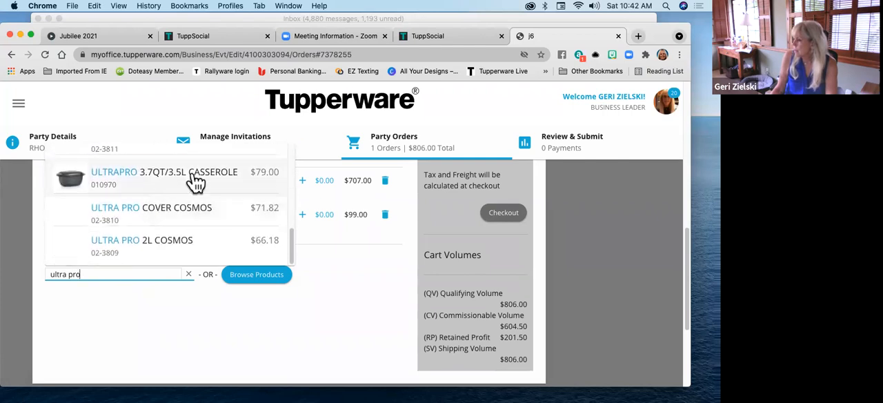
{"action": "scroll", "coordinate": [161, 217], "scroll_direction": "up", "scroll_amount": 1}
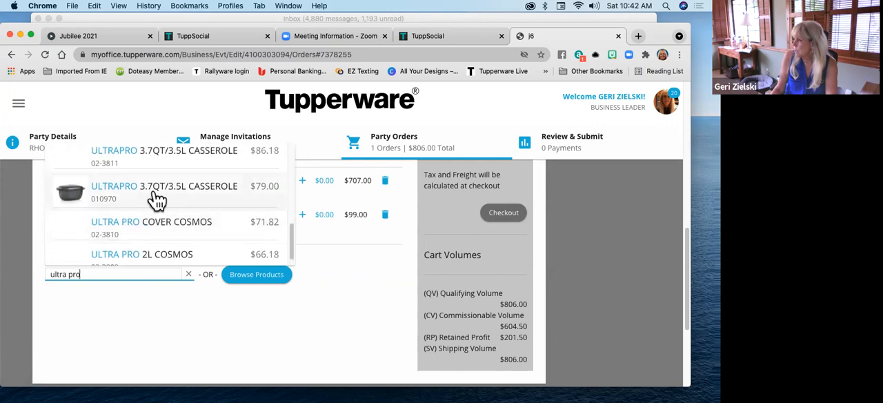
{"action": "left_click", "coordinate": [155, 194]}
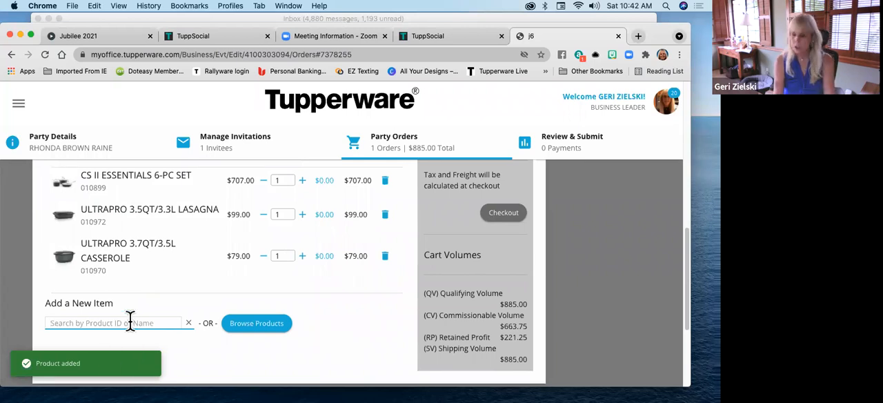
{"action": "type", "text": "q"}
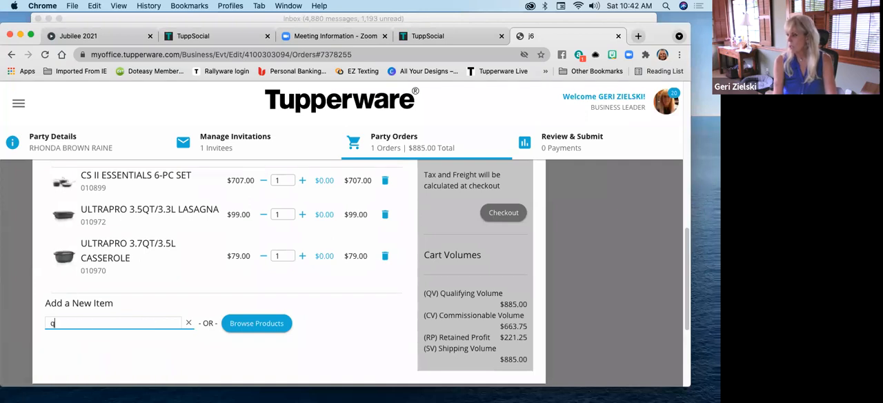
{"action": "type", "text": "uick che"}
{"action": "key", "text": "BackSpace"}
{"action": "key", "text": "BackSpace"}
{"action": "key", "text": "BackSpace"}
{"action": "key", "text": "BackSpace"}
{"action": "key", "text": "BackSpace"}
{"action": "key", "text": "BackSpace"}
{"action": "key", "text": "BackSpace"}
{"action": "key", "text": "BackSpace"}
{"action": "key", "text": "BackSpace"}
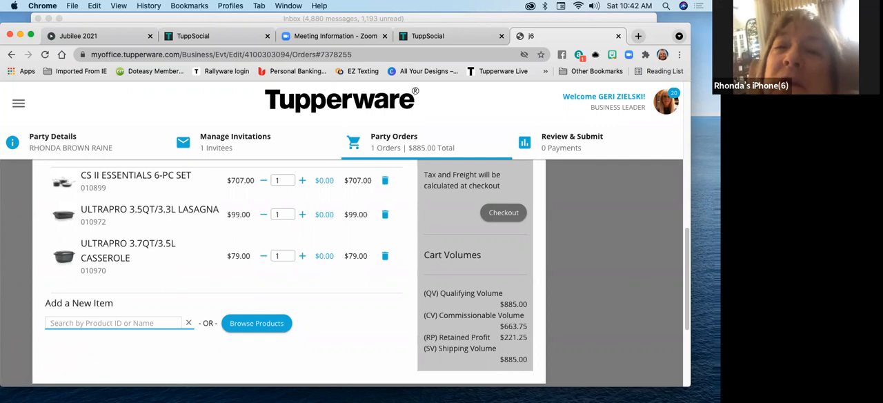
Search the products for "Micro" and look through the whole list of matching items
{"action": "type", "text": "Micro"}
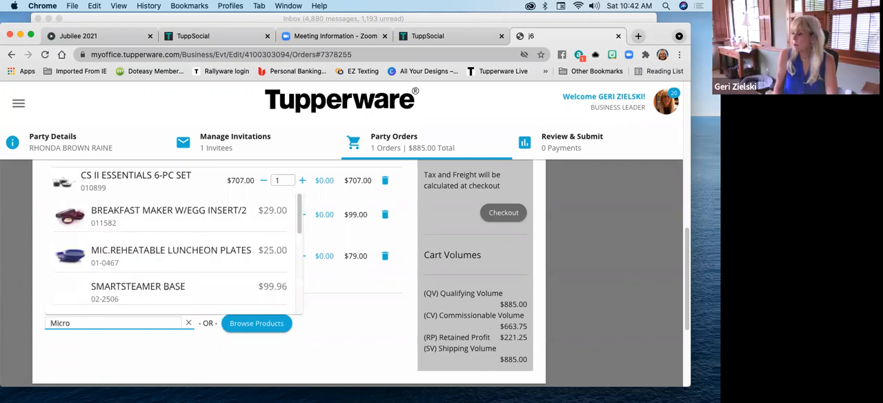
{"action": "scroll", "coordinate": [155, 266], "scroll_direction": "up", "scroll_amount": 1}
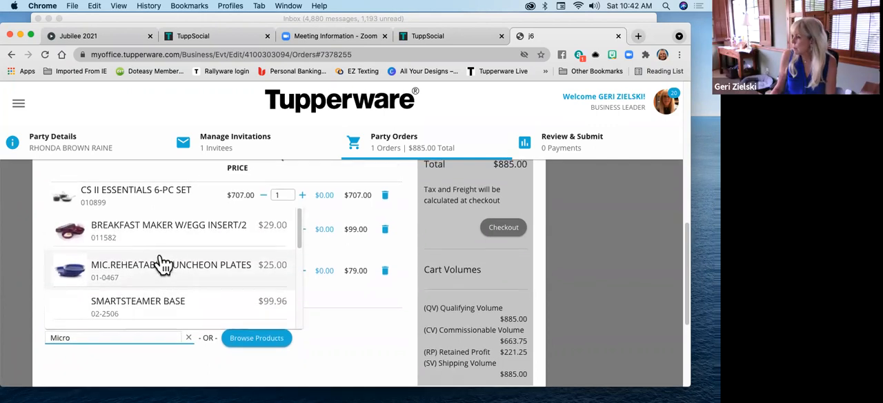
{"action": "scroll", "coordinate": [147, 283], "scroll_direction": "down", "scroll_amount": 2}
{"action": "scroll", "coordinate": [151, 281], "scroll_direction": "down", "scroll_amount": 3}
{"action": "scroll", "coordinate": [150, 280], "scroll_direction": "down", "scroll_amount": 3}
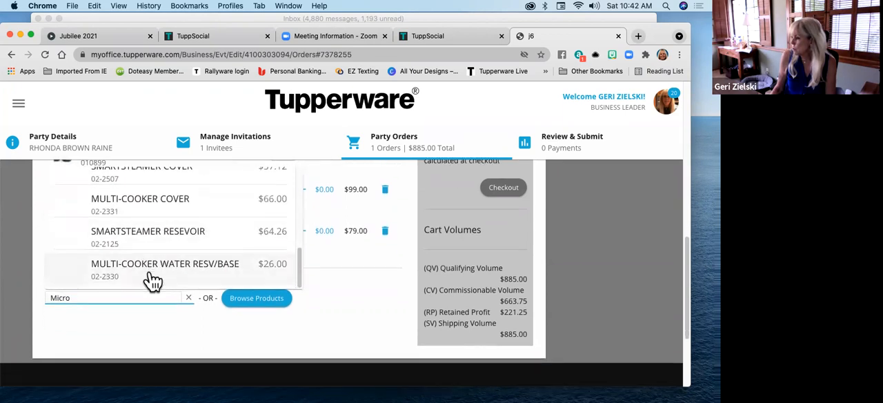
{"action": "scroll", "coordinate": [149, 284], "scroll_direction": "up", "scroll_amount": 5}
{"action": "scroll", "coordinate": [150, 288], "scroll_direction": "up", "scroll_amount": 2}
{"action": "scroll", "coordinate": [158, 355], "scroll_direction": "down", "scroll_amount": 3}
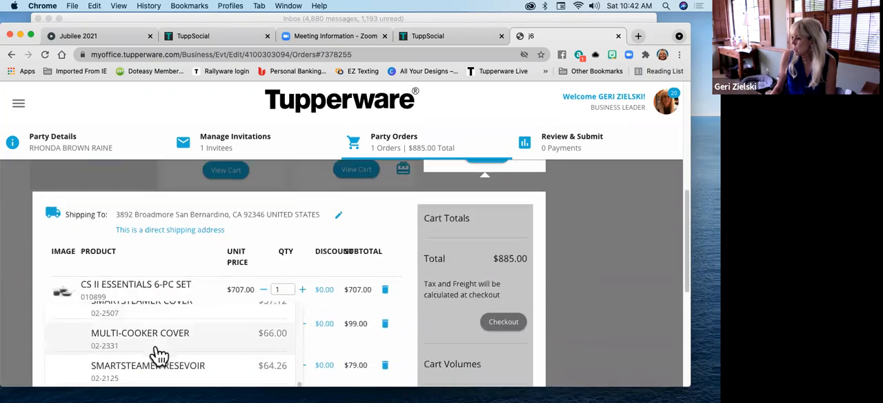
{"action": "scroll", "coordinate": [160, 334], "scroll_direction": "up", "scroll_amount": 3}
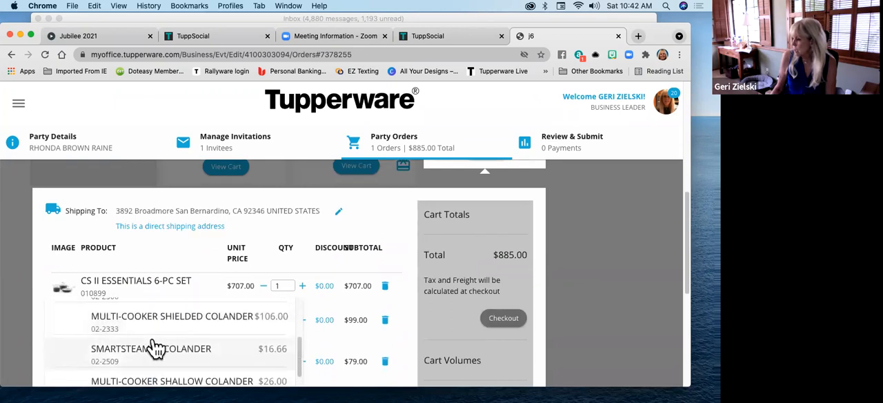
{"action": "scroll", "coordinate": [156, 352], "scroll_direction": "up", "scroll_amount": 4}
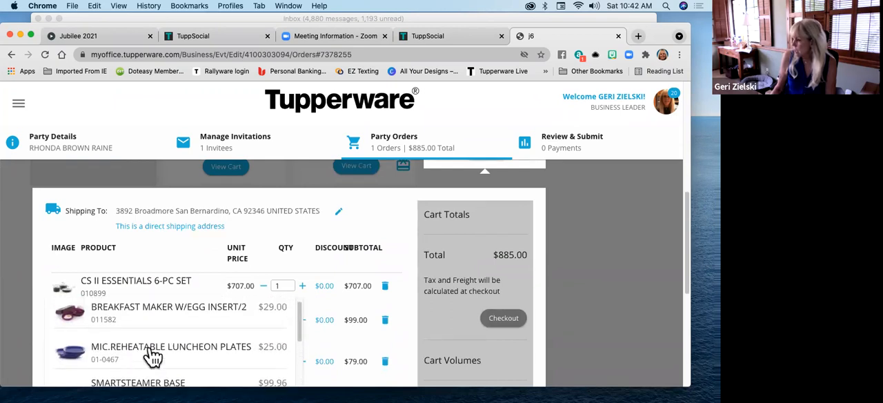
{"action": "scroll", "coordinate": [153, 357], "scroll_direction": "down", "scroll_amount": 2}
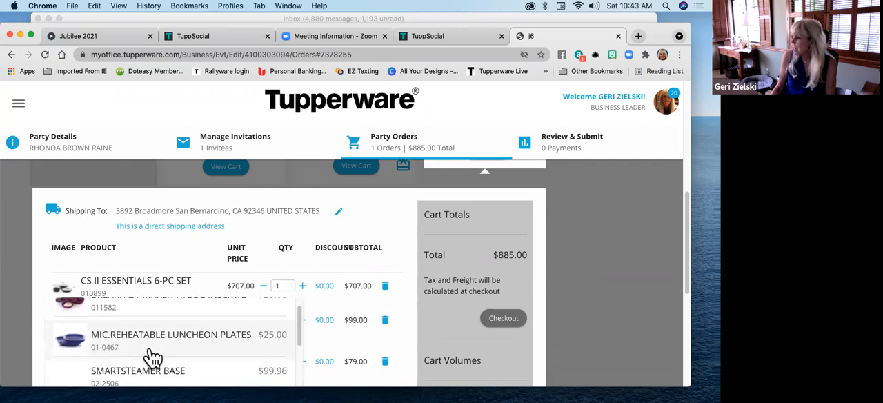
{"action": "scroll", "coordinate": [153, 357], "scroll_direction": "down", "scroll_amount": 5}
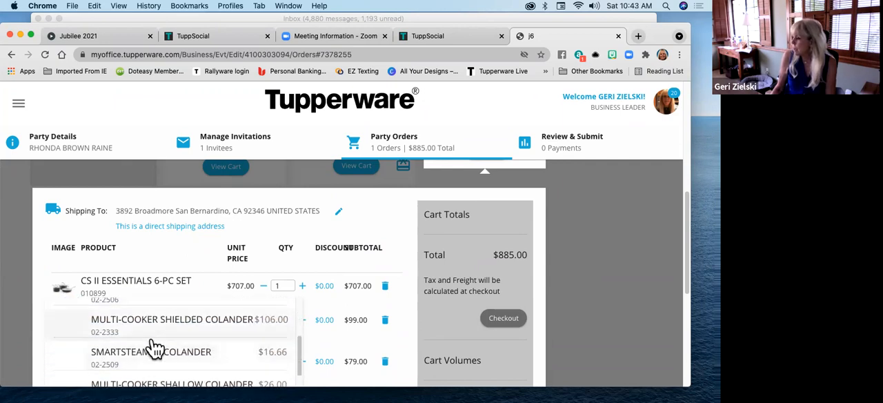
{"action": "scroll", "coordinate": [155, 349], "scroll_direction": "down", "scroll_amount": 2}
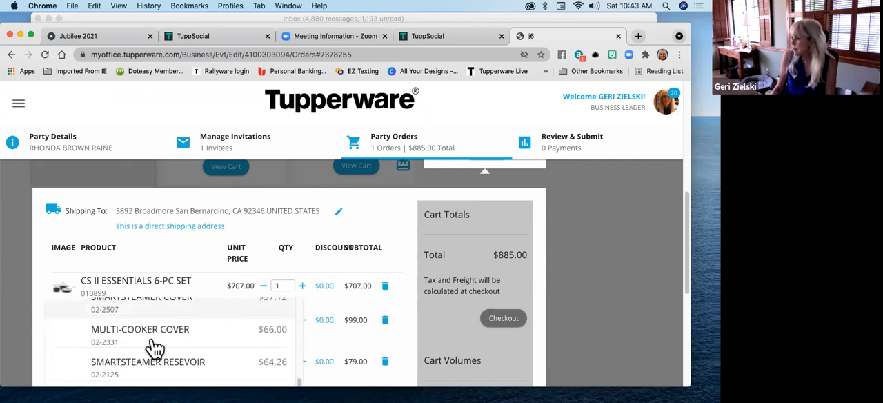
{"action": "scroll", "coordinate": [156, 348], "scroll_direction": "down", "scroll_amount": 4}
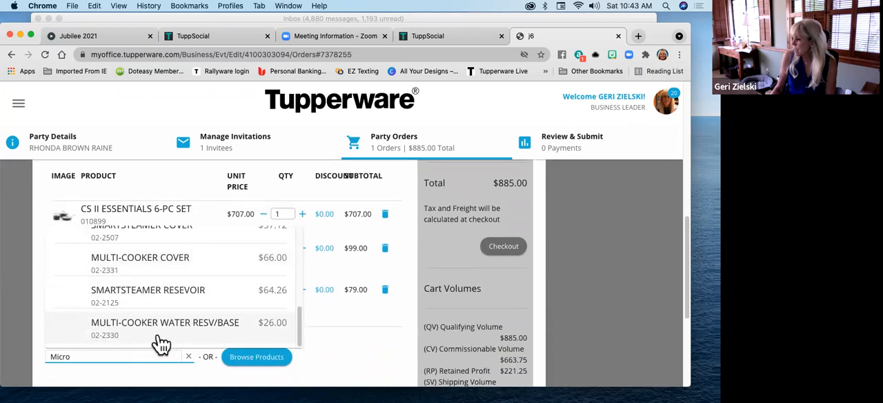
{"action": "scroll", "coordinate": [160, 343], "scroll_direction": "down", "scroll_amount": 3}
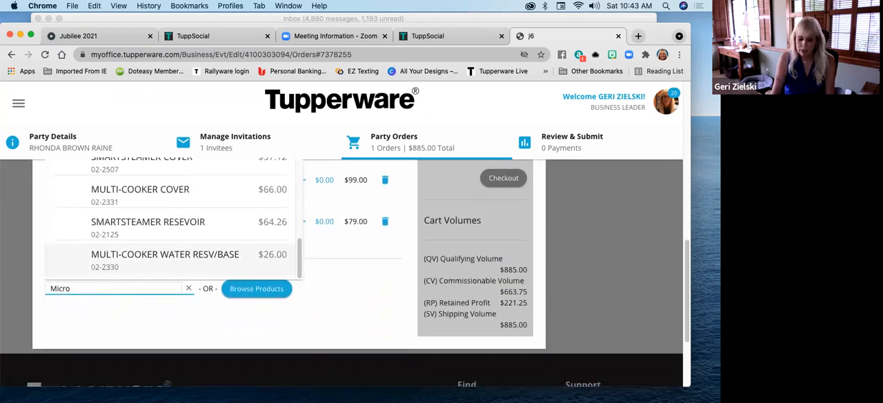
Refine the product search to "Micropro" and add the MicroPro Grill with Booklet, item 010910, to the guest's cart
{"action": "left_click", "coordinate": [72, 289]}
{"action": "type", "text": "or"}
{"action": "type", "text": "o"}
{"action": "key", "text": "BackSpace"}
{"action": "key", "text": "BackSpace"}
{"action": "key", "text": "BackSpace"}
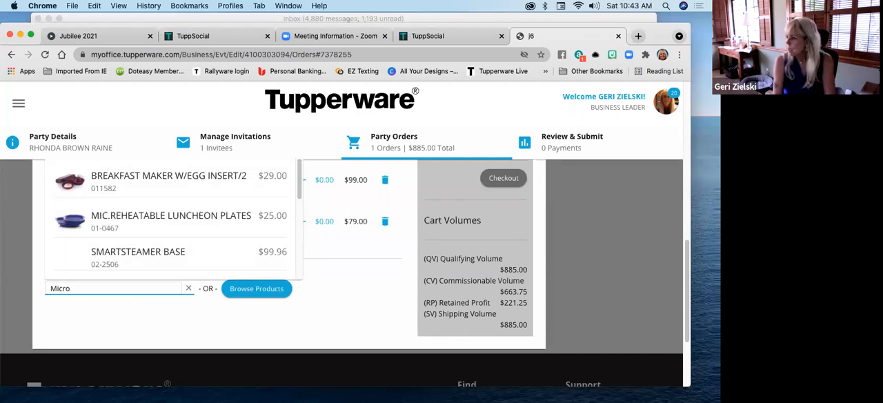
{"action": "type", "text": "pro"}
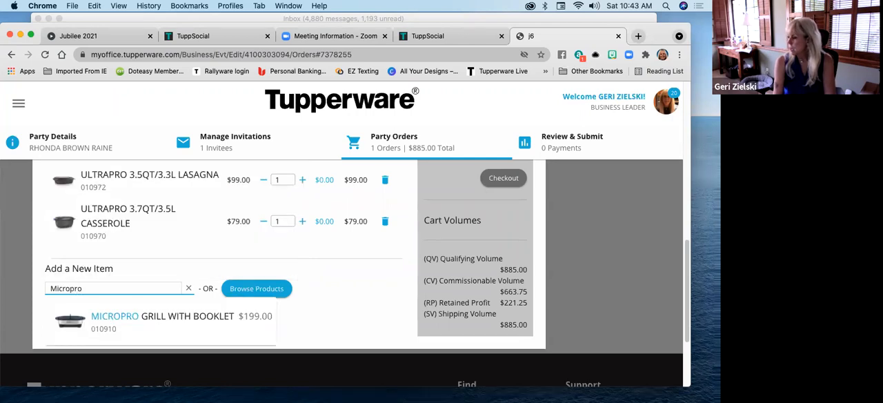
{"action": "left_click", "coordinate": [153, 318]}
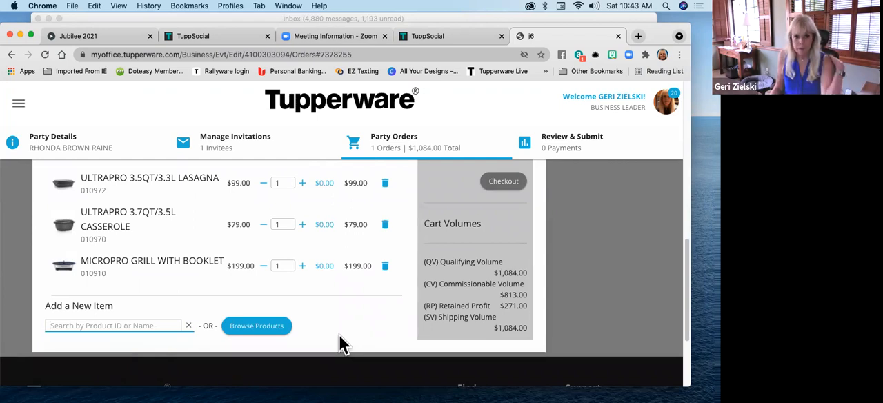
Check out the guest's cart and look over its tax, shipping, order total and cart volumes
{"action": "scroll", "coordinate": [338, 336], "scroll_direction": "up", "scroll_amount": 1}
{"action": "scroll", "coordinate": [342, 341], "scroll_direction": "up", "scroll_amount": 3}
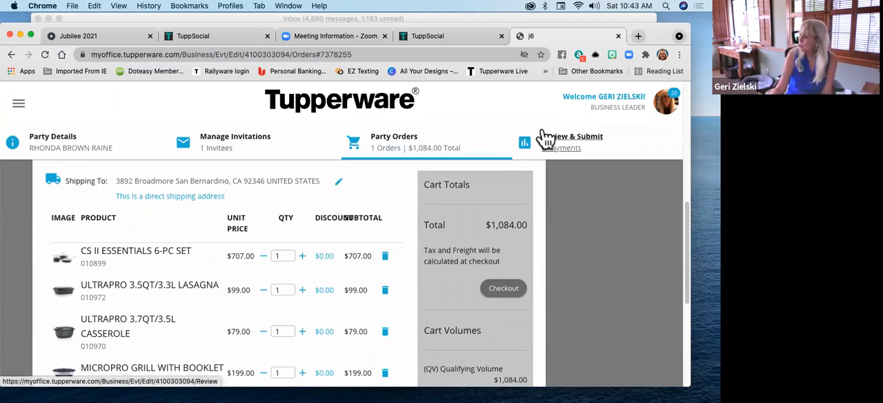
{"action": "left_click", "coordinate": [504, 288]}
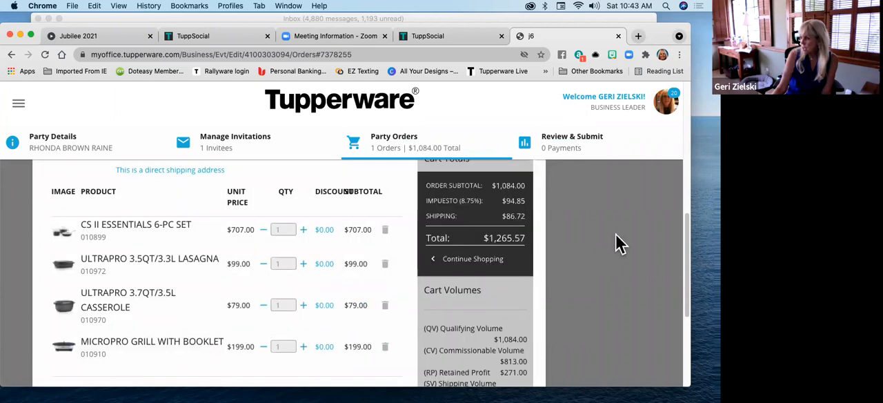
{"action": "scroll", "coordinate": [440, 264], "scroll_direction": "down", "scroll_amount": 1}
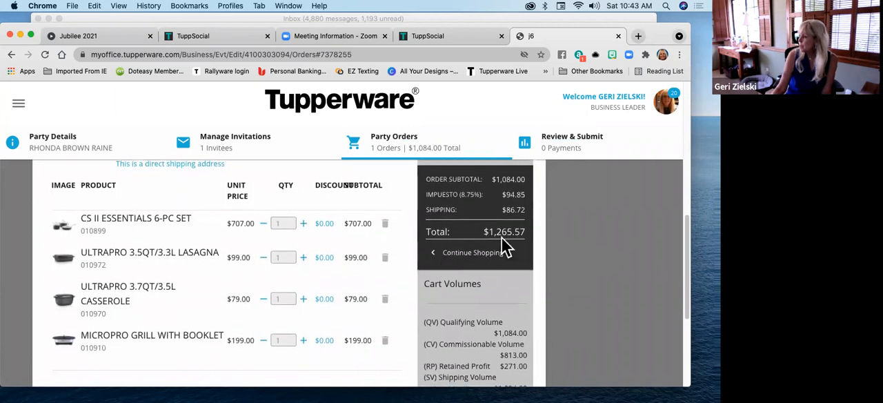
{"action": "scroll", "coordinate": [514, 258], "scroll_direction": "up", "scroll_amount": 1}
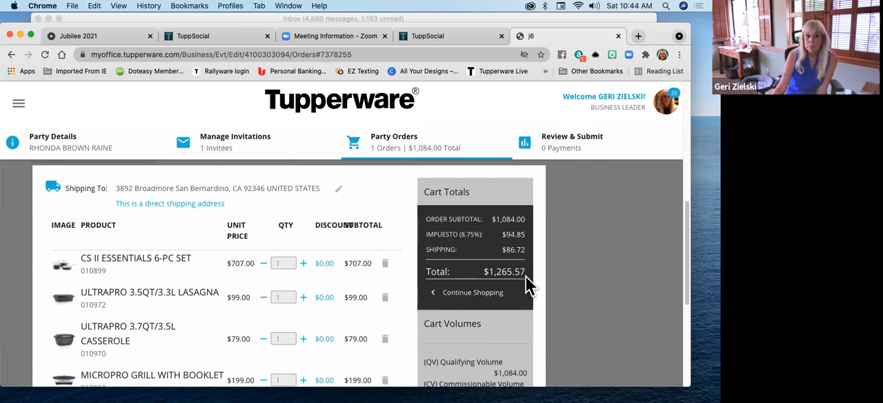
{"action": "scroll", "coordinate": [526, 276], "scroll_direction": "down", "scroll_amount": 3}
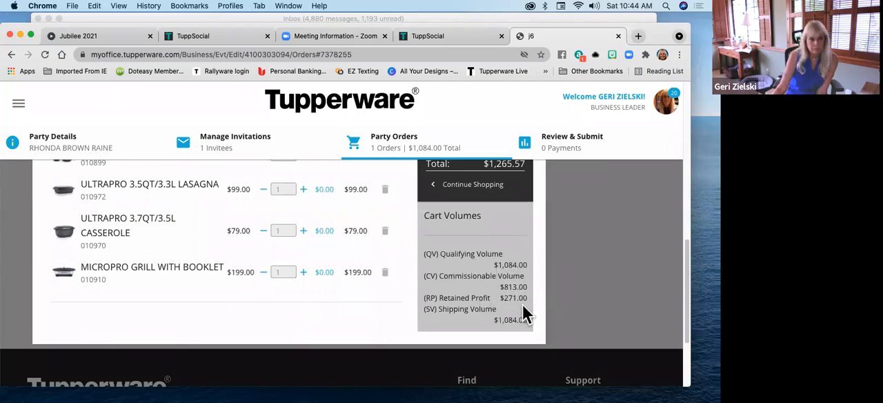
{"action": "scroll", "coordinate": [383, 286], "scroll_direction": "up", "scroll_amount": 1}
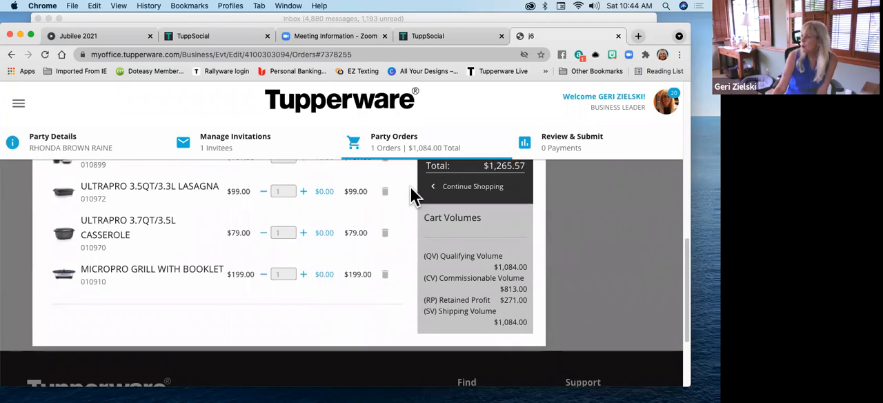
{"action": "scroll", "coordinate": [287, 234], "scroll_direction": "up", "scroll_amount": 3}
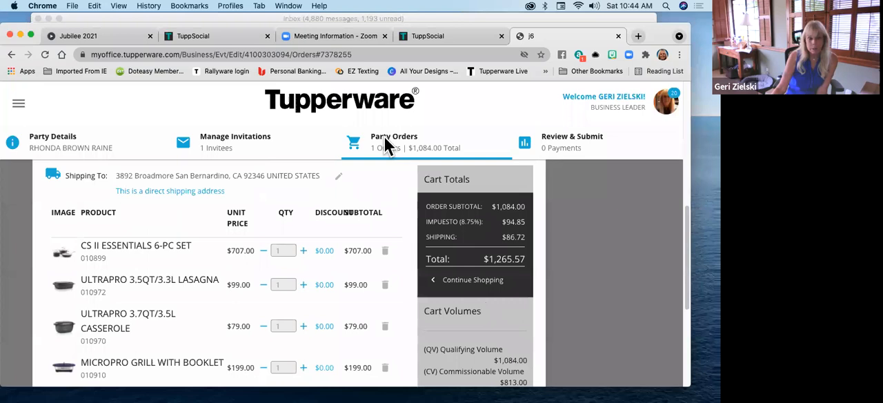
Open the party's review and submit page and look over the guest's order and the party totals
{"action": "left_click", "coordinate": [563, 138]}
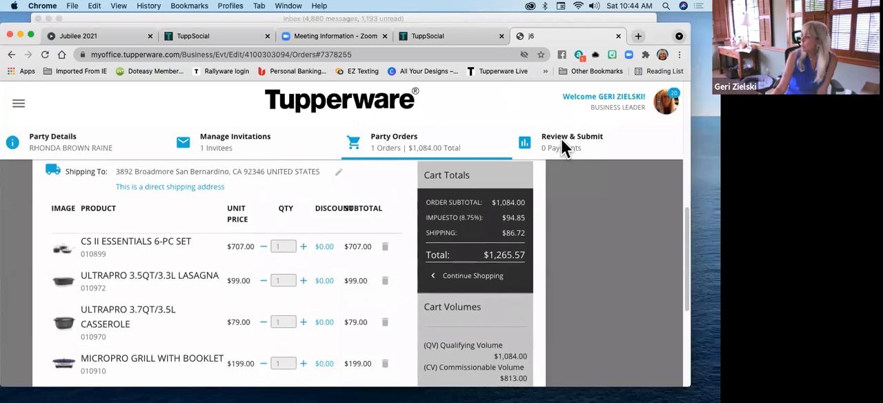
{"action": "scroll", "coordinate": [383, 247], "scroll_direction": "up", "scroll_amount": 1}
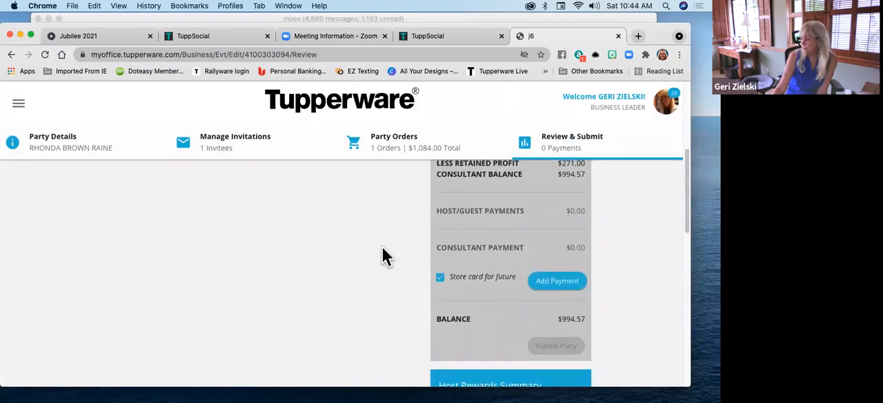
{"action": "scroll", "coordinate": [393, 269], "scroll_direction": "up", "scroll_amount": 1}
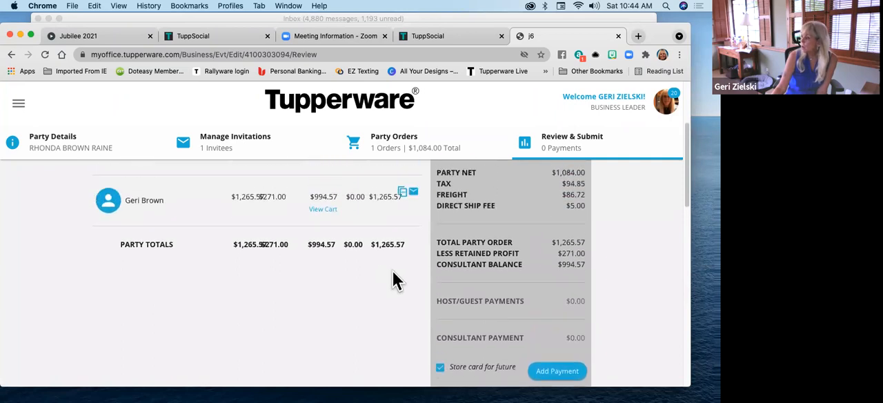
{"action": "scroll", "coordinate": [390, 286], "scroll_direction": "up", "scroll_amount": 1}
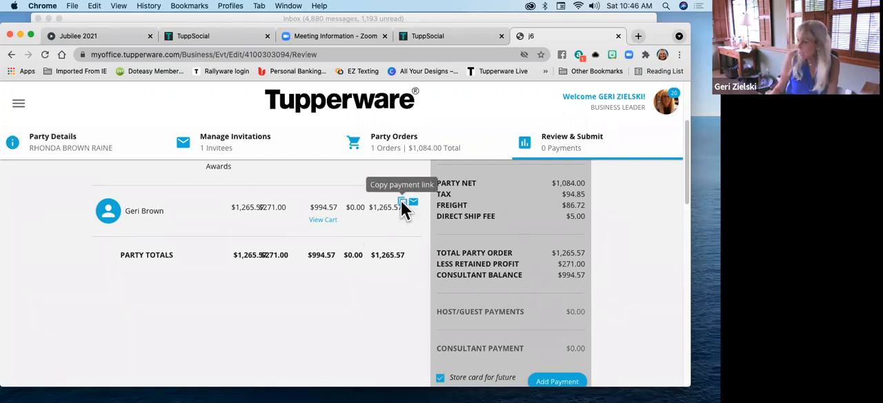
Copy the guest's payment link and open it in a new browser tab
{"action": "left_click", "coordinate": [402, 202]}
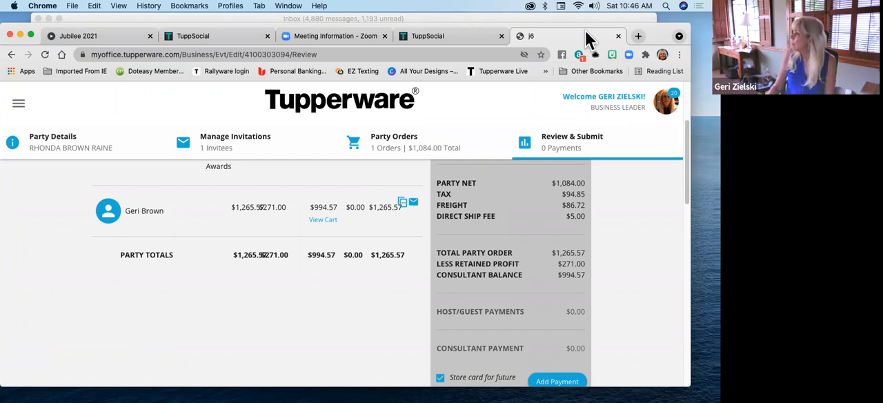
{"action": "left_click_drag", "start_coordinate": [664, 43], "coordinate": [661, 78]}
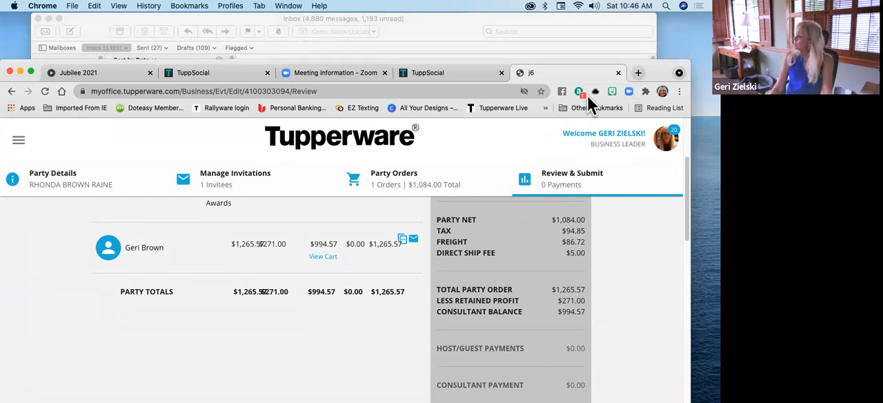
{"action": "left_click", "coordinate": [636, 71]}
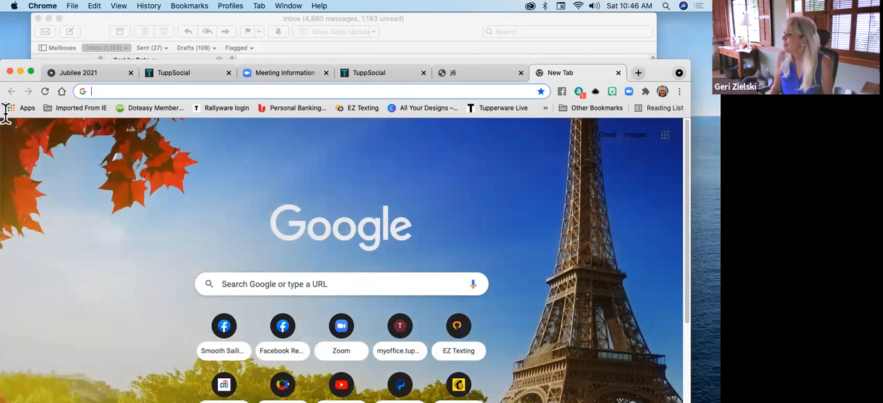
{"action": "right_click", "coordinate": [92, 88]}
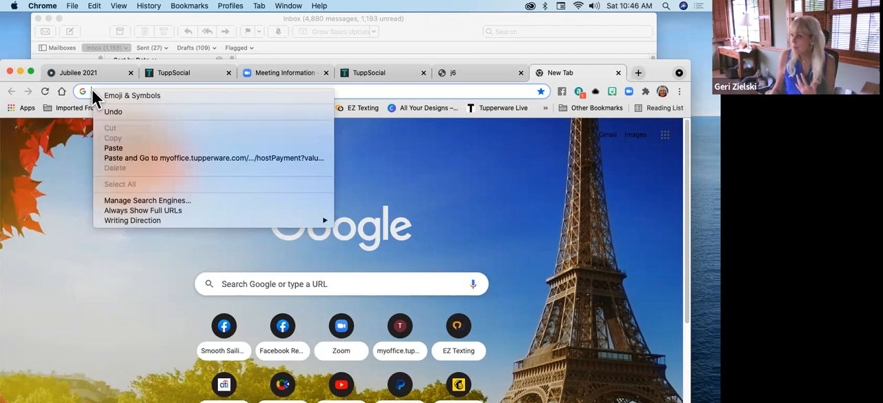
{"action": "left_click", "coordinate": [116, 148]}
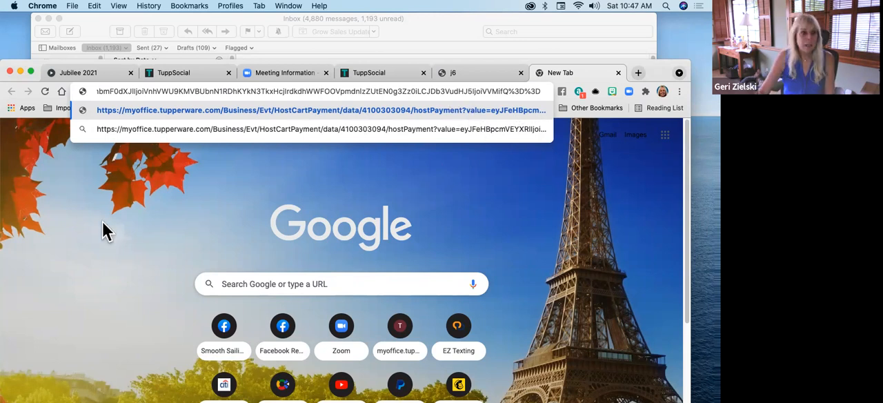
{"action": "key", "text": "Return"}
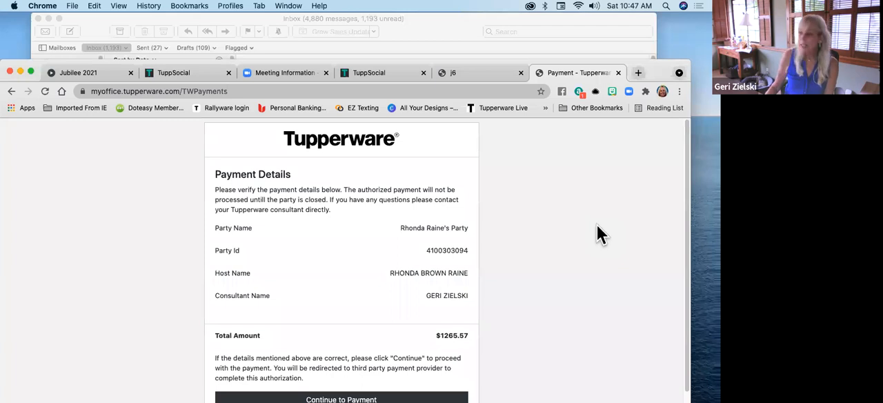
Continue from the payment details to the payment form and look over its billing and card fields
{"action": "scroll", "coordinate": [547, 229], "scroll_direction": "down", "scroll_amount": 2}
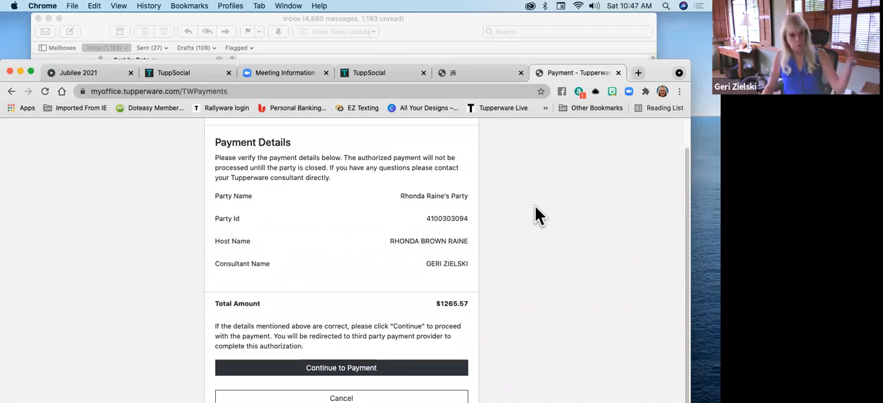
{"action": "scroll", "coordinate": [532, 208], "scroll_direction": "down", "scroll_amount": 1}
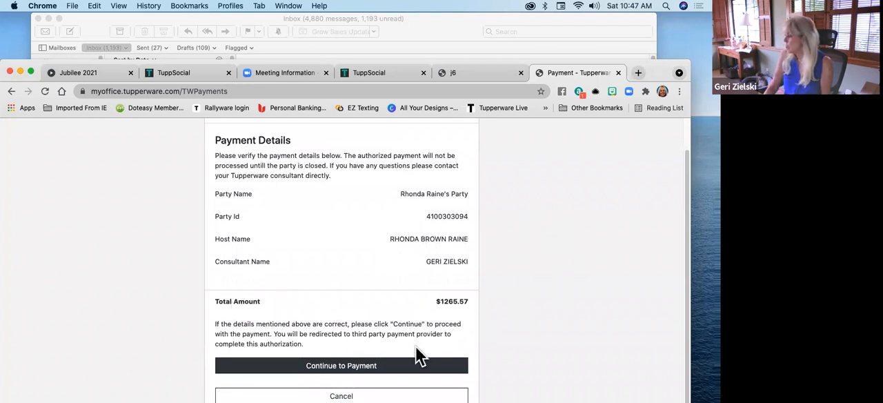
{"action": "left_click", "coordinate": [351, 369]}
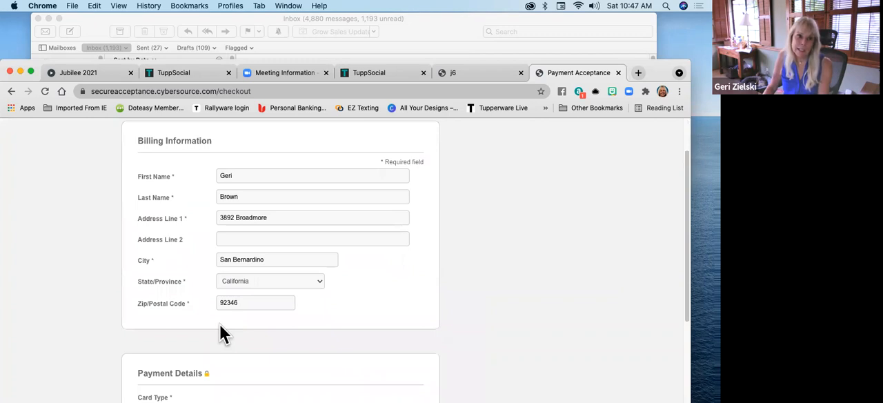
{"action": "scroll", "coordinate": [481, 262], "scroll_direction": "down", "scroll_amount": 5}
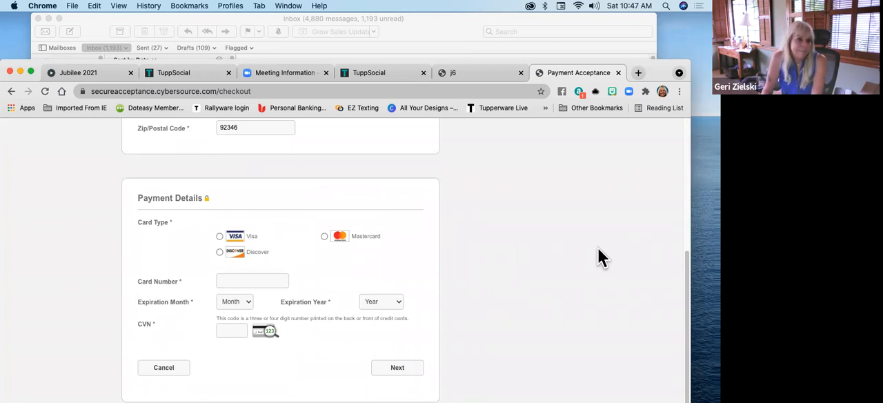
Close the guest's payment page and look over the order and party totals on the review and submit page
{"action": "left_click", "coordinate": [619, 72]}
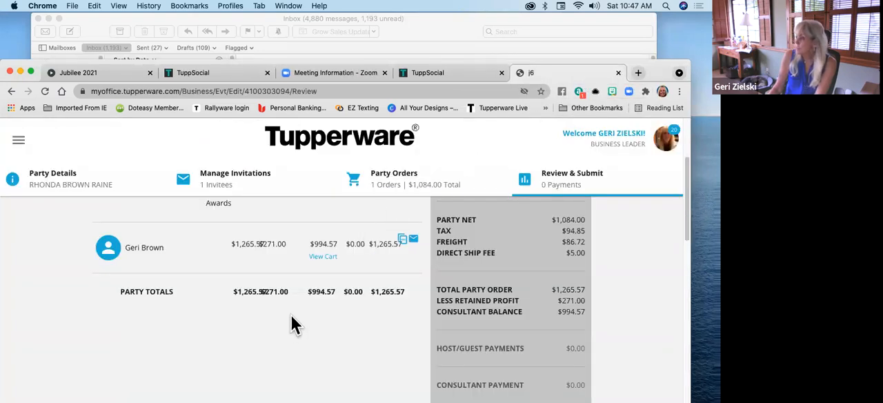
{"action": "scroll", "coordinate": [291, 323], "scroll_direction": "down", "scroll_amount": 3}
{"action": "scroll", "coordinate": [290, 323], "scroll_direction": "up", "scroll_amount": 8}
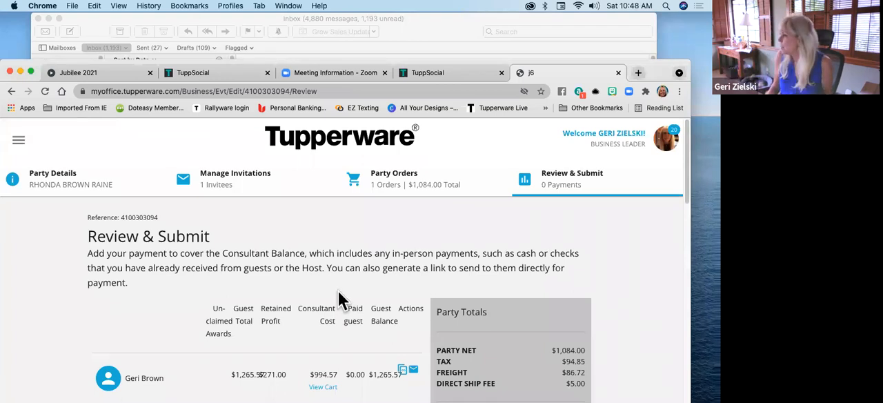
{"action": "scroll", "coordinate": [366, 207], "scroll_direction": "down", "scroll_amount": 1}
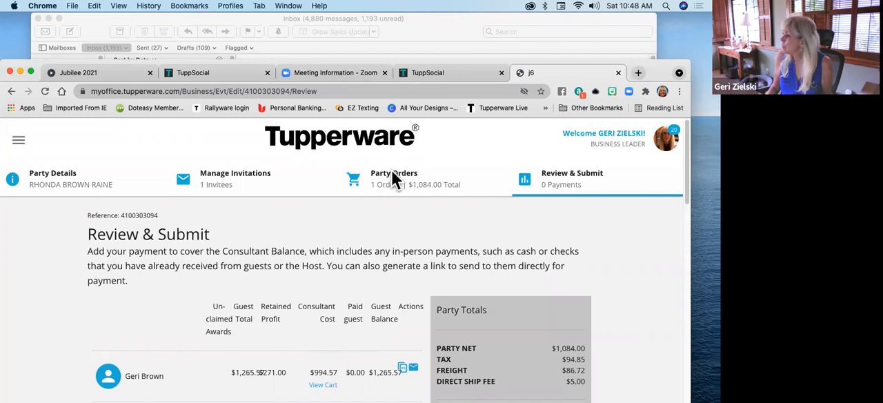
Return to the party orders and open the host's cart
{"action": "left_click", "coordinate": [392, 174]}
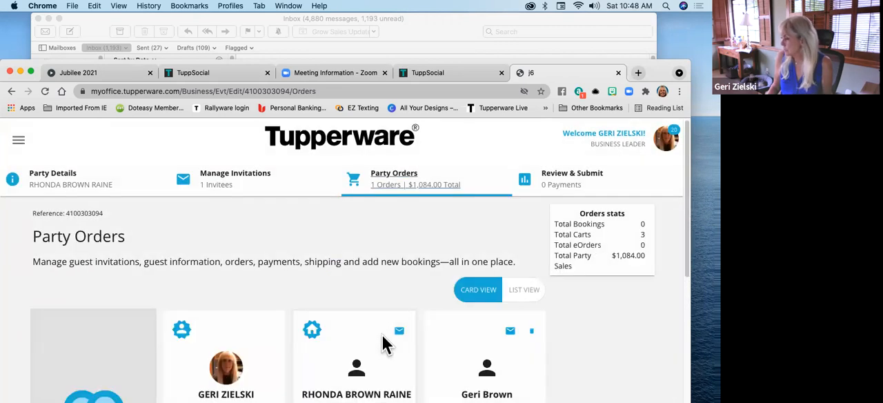
{"action": "scroll", "coordinate": [384, 343], "scroll_direction": "down", "scroll_amount": 3}
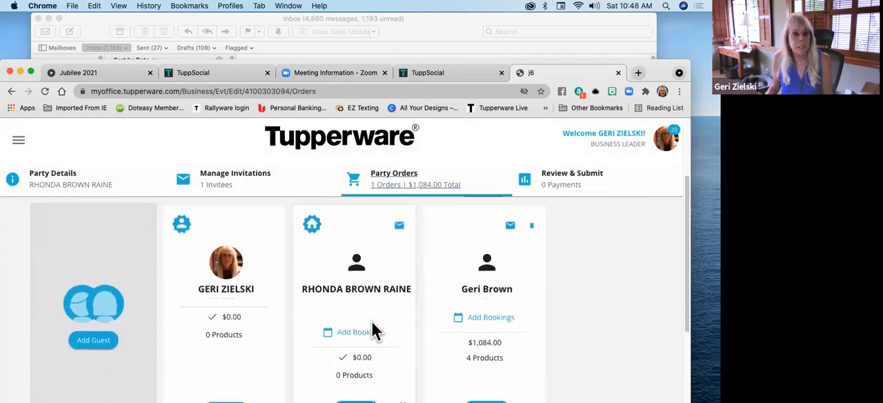
{"action": "scroll", "coordinate": [372, 331], "scroll_direction": "down", "scroll_amount": 2}
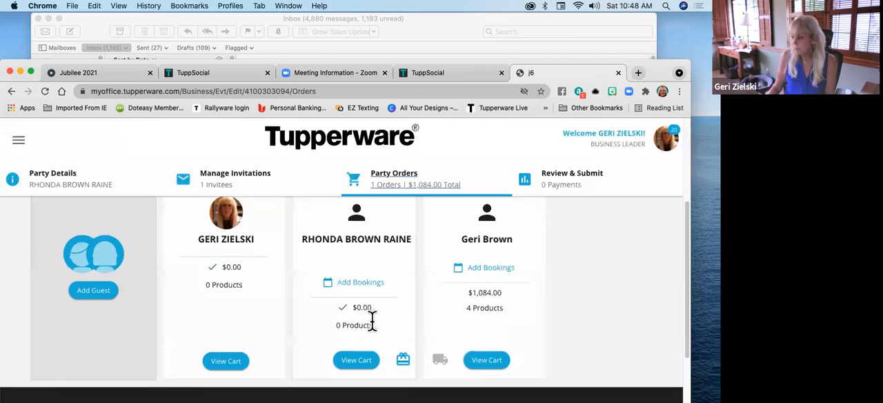
{"action": "left_click", "coordinate": [355, 360]}
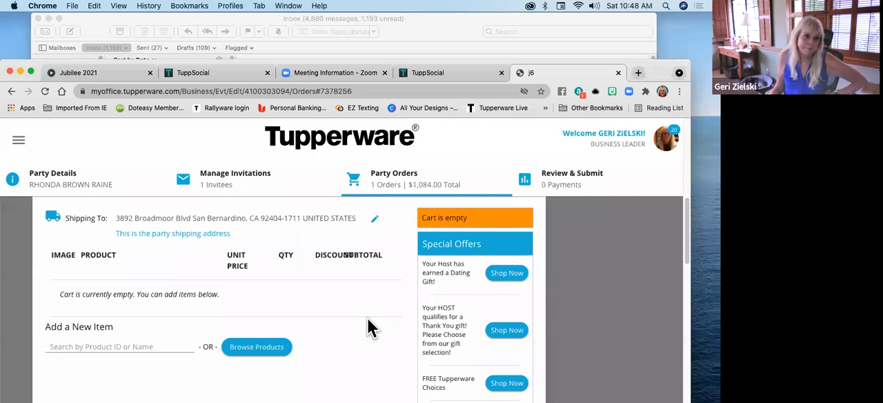
Add the MicroPro Grill with Booklet and the Little Wonders Bowl dating gift to the host's cart
{"action": "left_click", "coordinate": [131, 346]}
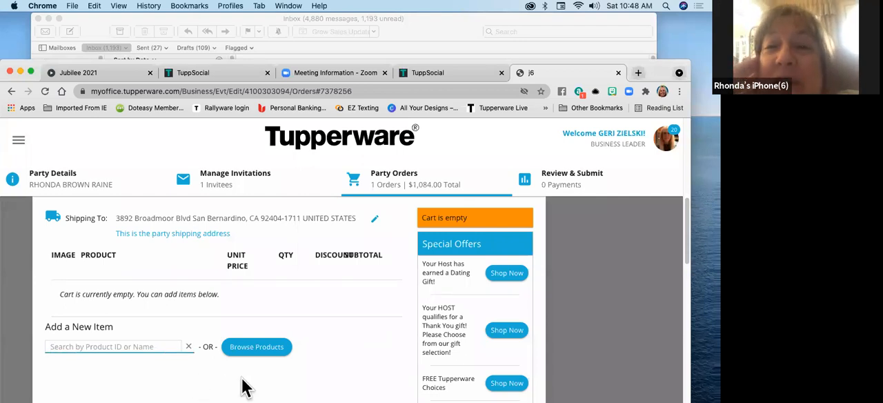
{"action": "type", "text": "micropro"}
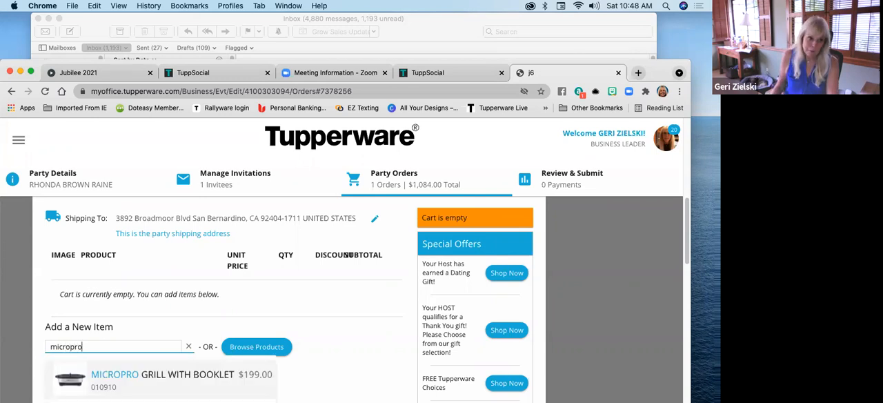
{"action": "left_click", "coordinate": [98, 381]}
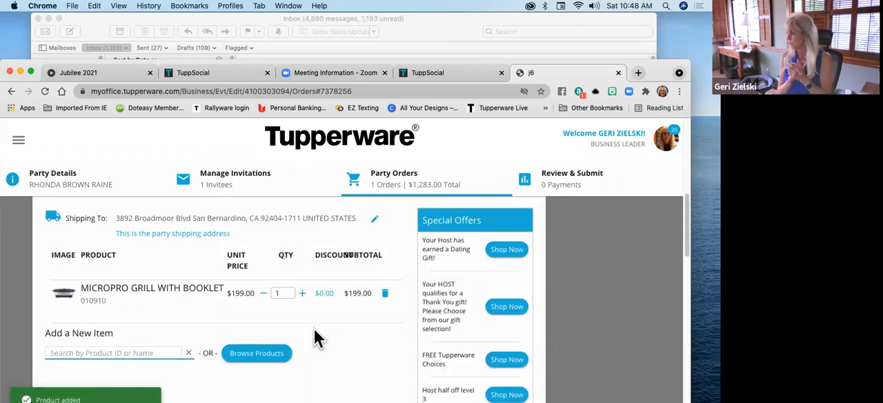
{"action": "left_click", "coordinate": [507, 250]}
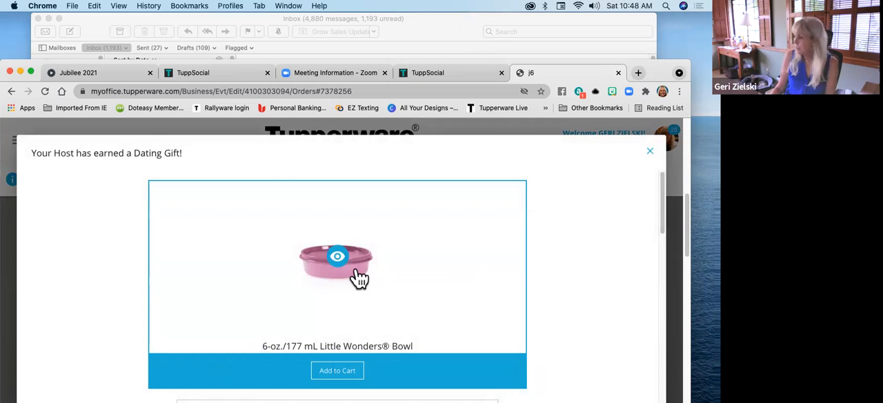
{"action": "left_click", "coordinate": [344, 371]}
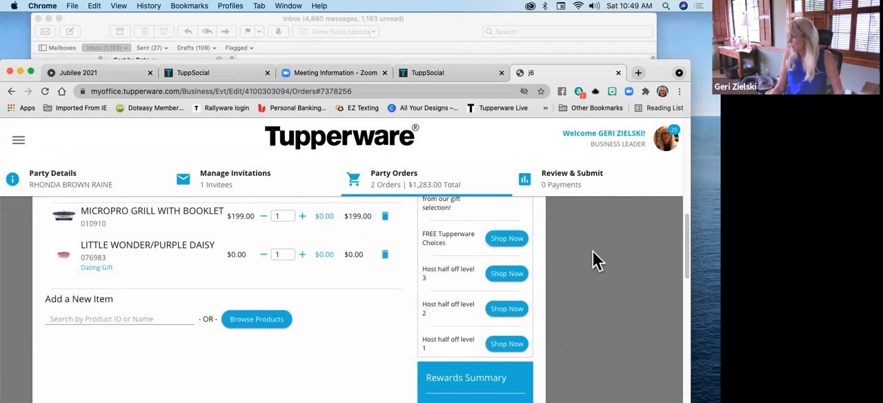
Examine the host's rewards summary, hostess credit and remaining special offers in the cart
{"action": "scroll", "coordinate": [594, 257], "scroll_direction": "down", "scroll_amount": 5}
{"action": "scroll", "coordinate": [552, 263], "scroll_direction": "down", "scroll_amount": 5}
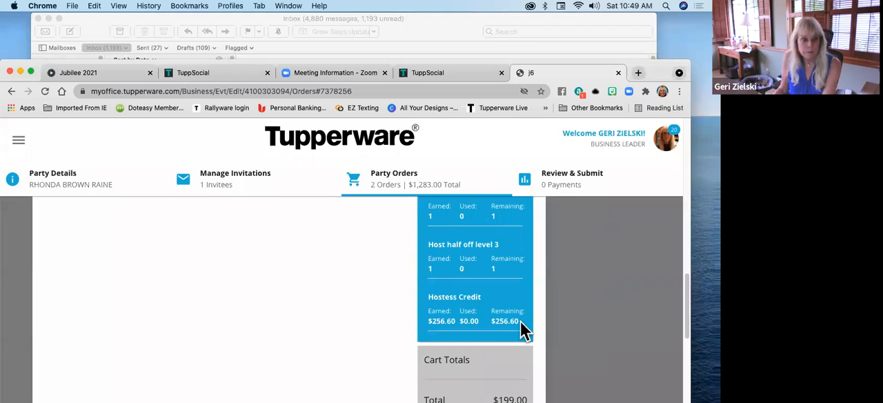
{"action": "scroll", "coordinate": [488, 307], "scroll_direction": "up", "scroll_amount": 2}
{"action": "scroll", "coordinate": [491, 308], "scroll_direction": "up", "scroll_amount": 4}
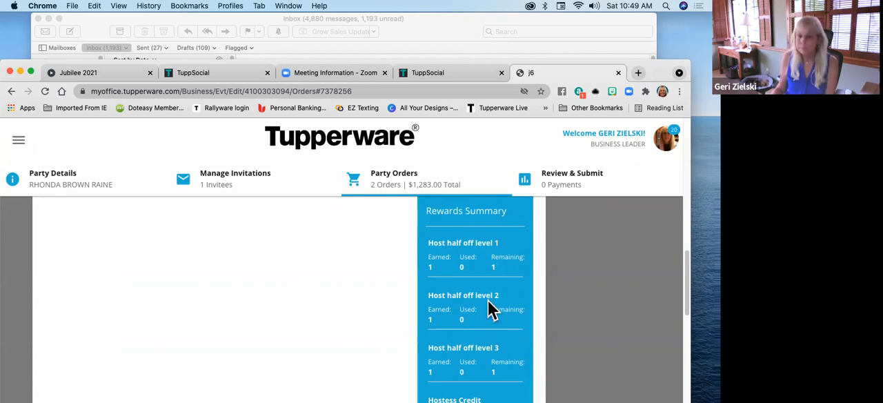
{"action": "scroll", "coordinate": [524, 306], "scroll_direction": "up", "scroll_amount": 5}
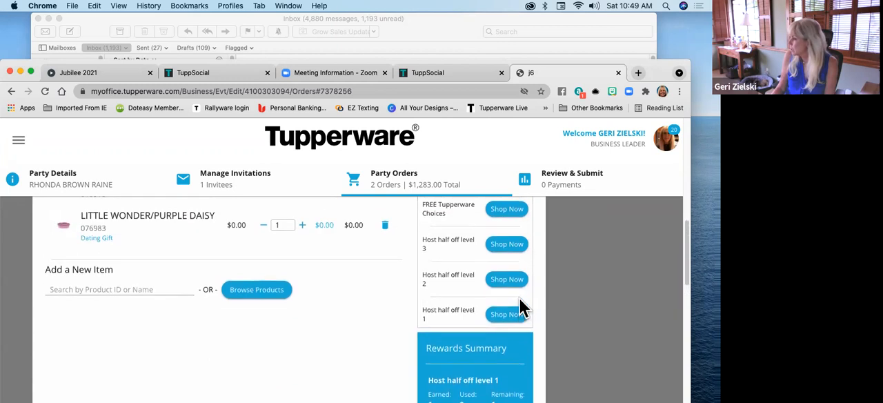
{"action": "scroll", "coordinate": [518, 305], "scroll_direction": "up", "scroll_amount": 4}
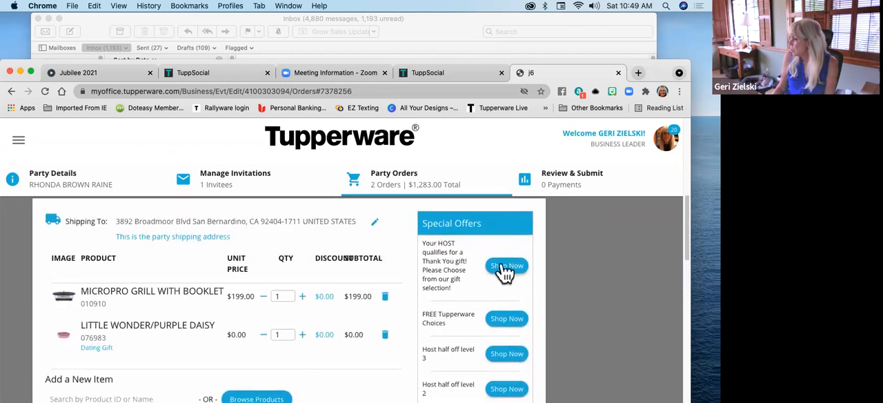
{"action": "scroll", "coordinate": [359, 314], "scroll_direction": "down", "scroll_amount": 2}
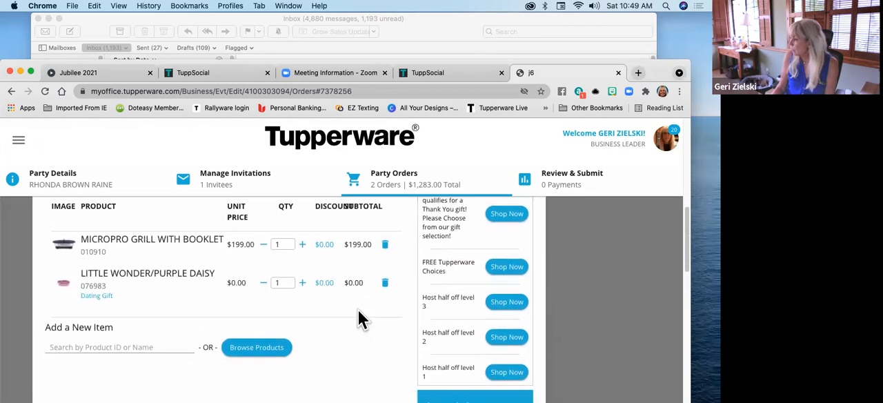
{"action": "scroll", "coordinate": [358, 310], "scroll_direction": "up", "scroll_amount": 1}
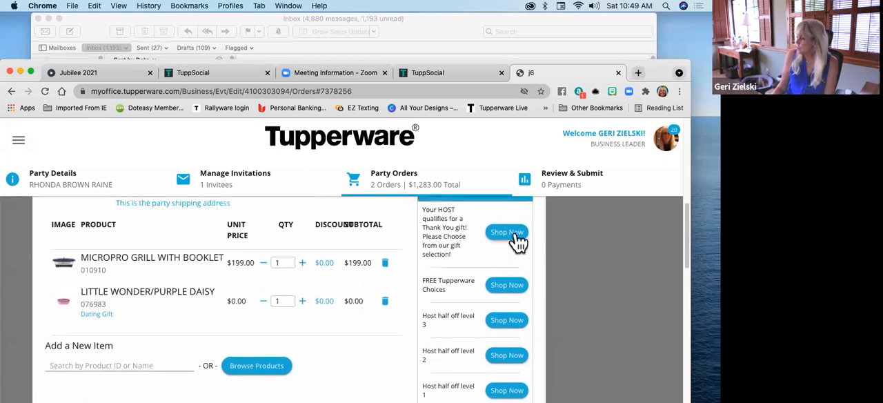
Browse the host's thank you gift selection and add the CrystalWave Plus (2) set to the cart
{"action": "left_click", "coordinate": [514, 235]}
{"action": "scroll", "coordinate": [532, 265], "scroll_direction": "down", "scroll_amount": 3}
{"action": "scroll", "coordinate": [527, 260], "scroll_direction": "up", "scroll_amount": 1}
{"action": "scroll", "coordinate": [526, 260], "scroll_direction": "down", "scroll_amount": 3}
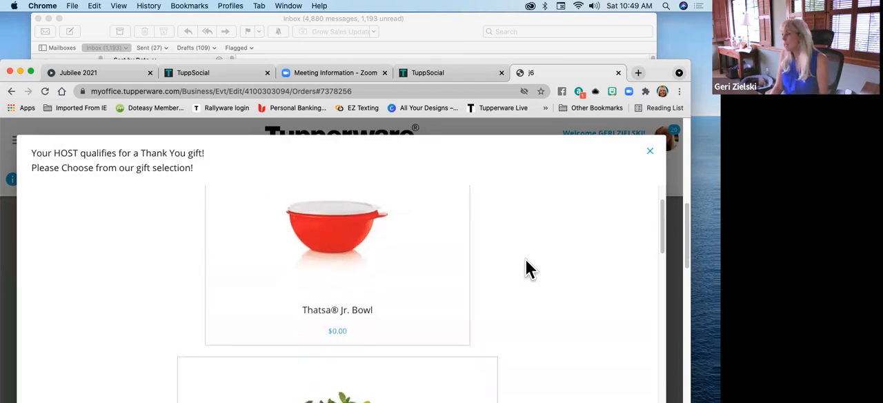
{"action": "scroll", "coordinate": [526, 269], "scroll_direction": "down", "scroll_amount": 3}
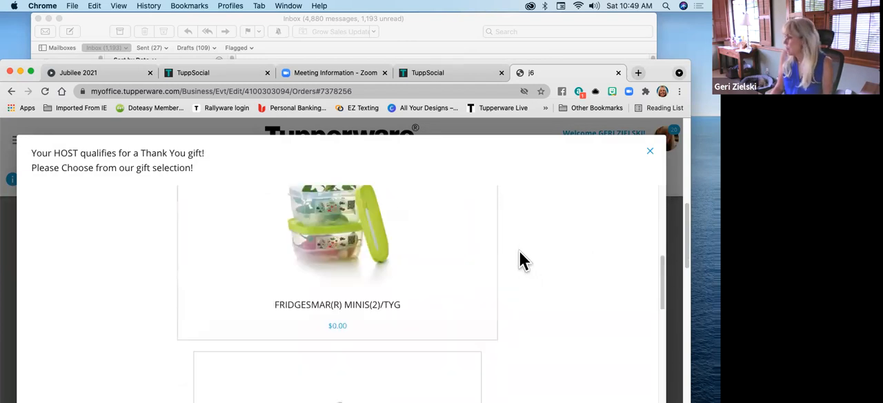
{"action": "scroll", "coordinate": [521, 252], "scroll_direction": "down", "scroll_amount": 5}
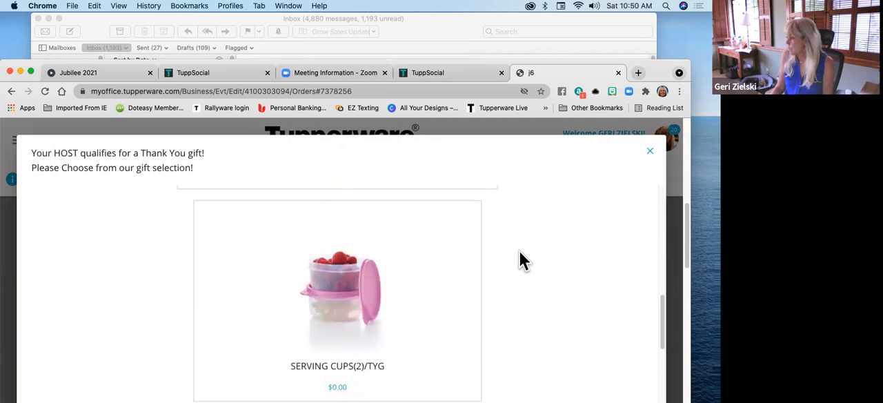
{"action": "scroll", "coordinate": [520, 254], "scroll_direction": "down", "scroll_amount": 6}
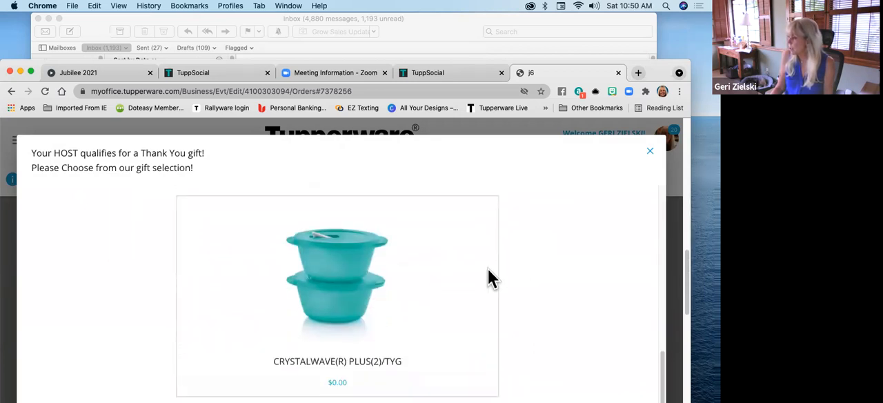
{"action": "scroll", "coordinate": [407, 276], "scroll_direction": "up", "scroll_amount": 10}
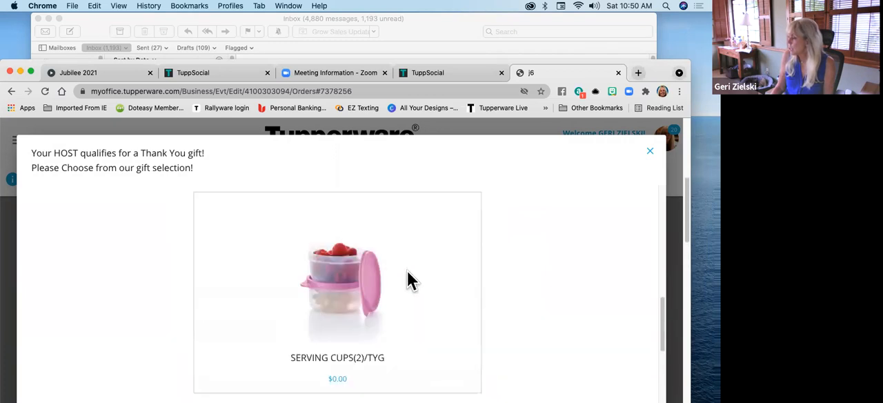
{"action": "scroll", "coordinate": [407, 276], "scroll_direction": "down", "scroll_amount": 5}
{"action": "scroll", "coordinate": [407, 280], "scroll_direction": "down", "scroll_amount": 3}
{"action": "left_click", "coordinate": [327, 306]}
{"action": "left_click", "coordinate": [374, 238]}
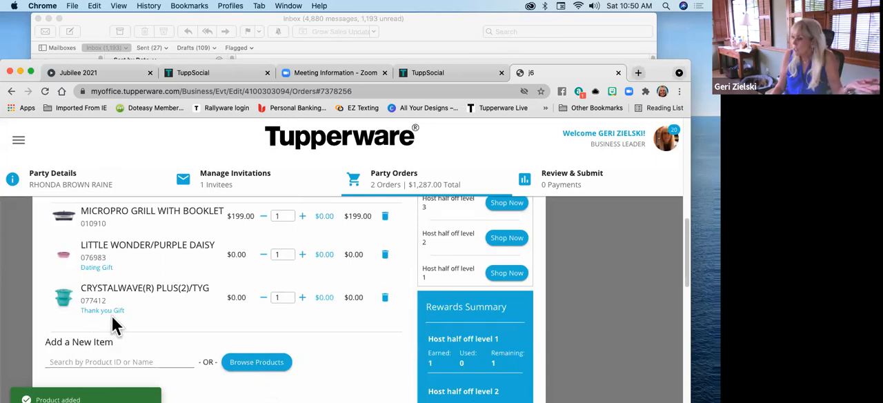
Add the Wonderlier Bowl 3-Pc. Set to the host's cart as the Host half off level 1 item
{"action": "scroll", "coordinate": [576, 320], "scroll_direction": "down", "scroll_amount": 5}
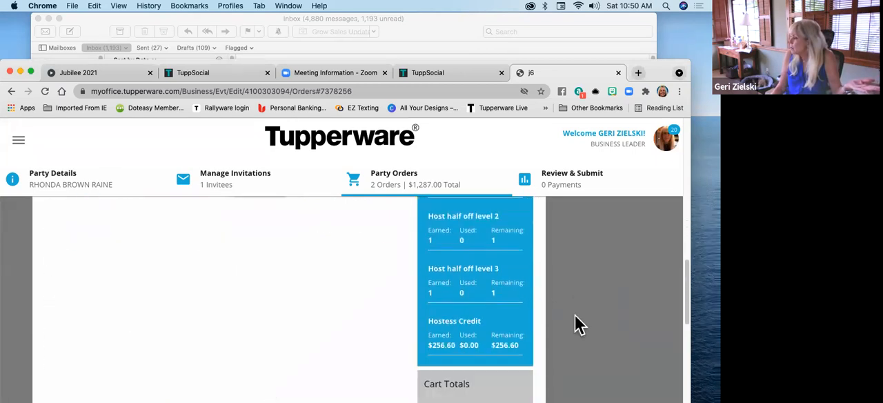
{"action": "scroll", "coordinate": [579, 324], "scroll_direction": "up", "scroll_amount": 5}
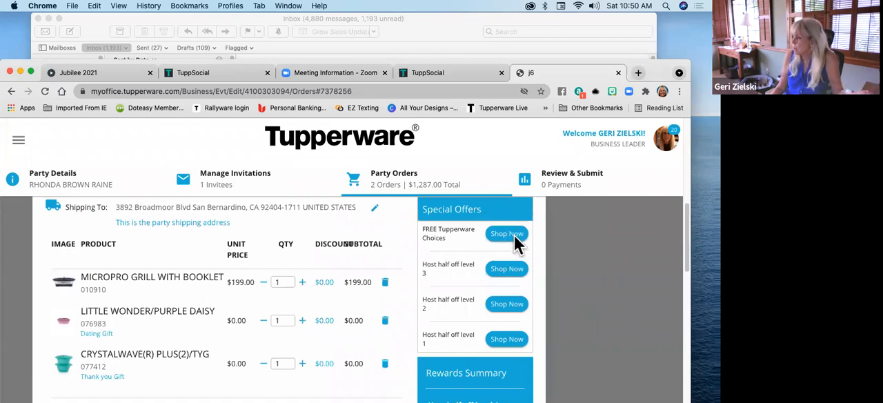
{"action": "left_click", "coordinate": [505, 339]}
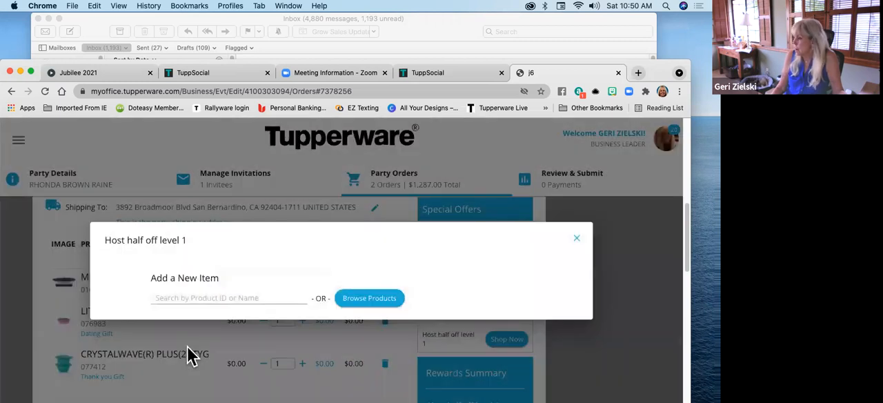
{"action": "left_click", "coordinate": [158, 295]}
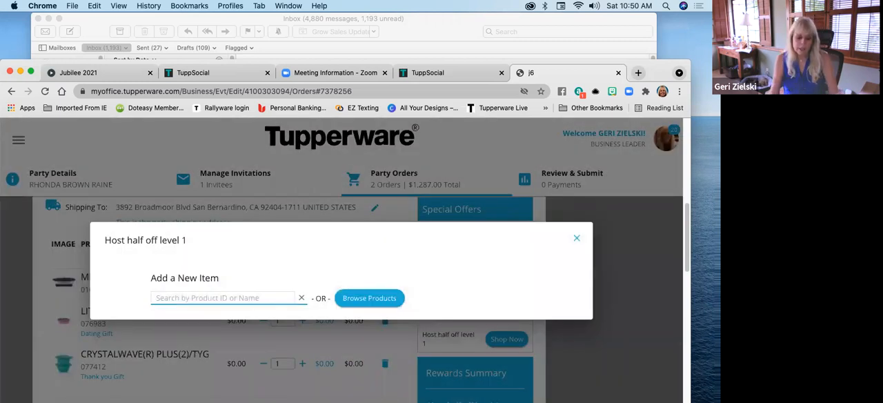
{"action": "type", "text": "wonderlier"}
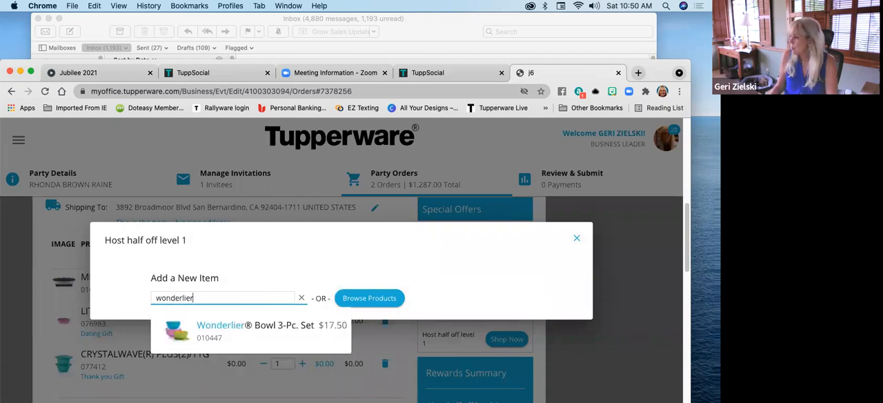
{"action": "left_click", "coordinate": [273, 331]}
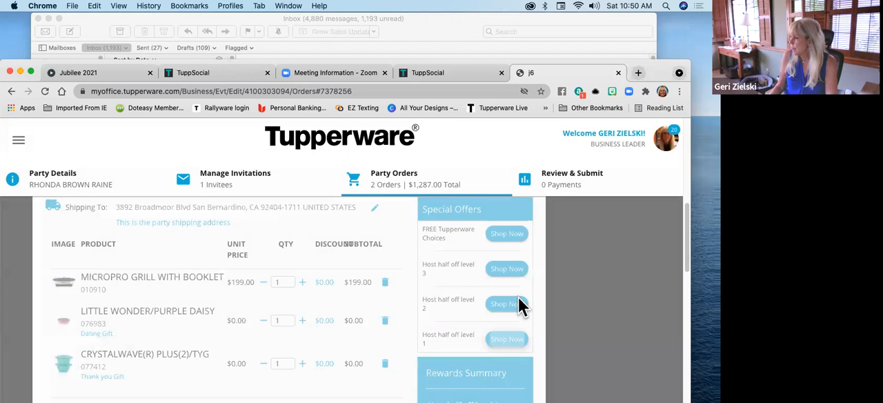
Review the host's cart items, the used and remaining rewards, and the special offers still available
{"action": "scroll", "coordinate": [579, 271], "scroll_direction": "down", "scroll_amount": 1}
{"action": "scroll", "coordinate": [580, 273], "scroll_direction": "up", "scroll_amount": 2}
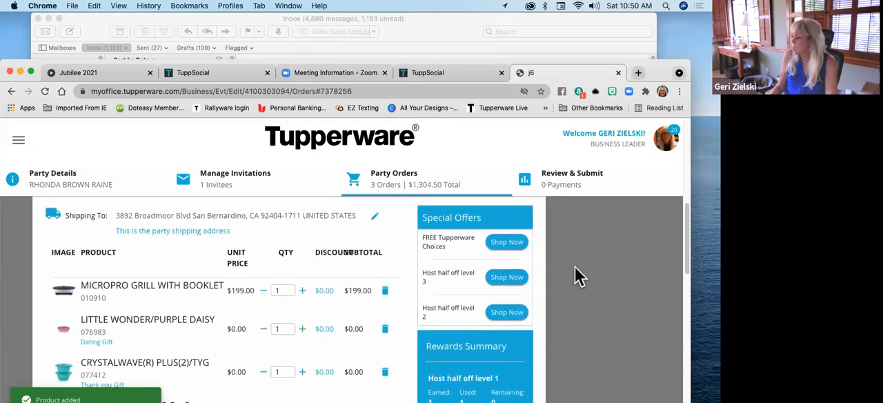
{"action": "scroll", "coordinate": [576, 283], "scroll_direction": "down", "scroll_amount": 2}
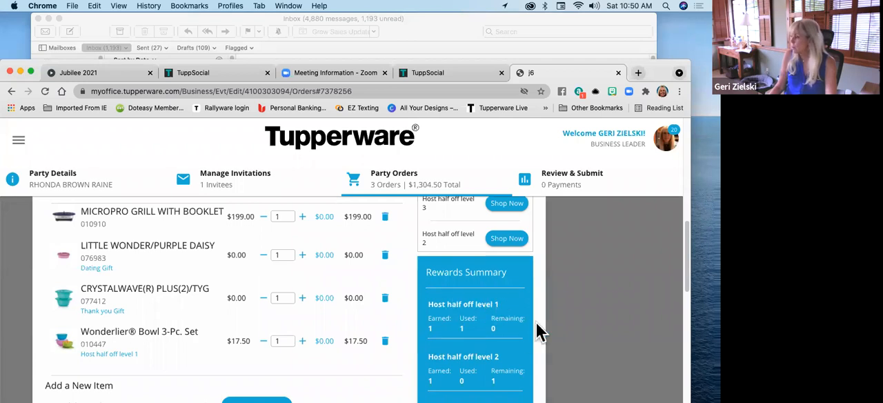
{"action": "scroll", "coordinate": [516, 338], "scroll_direction": "down", "scroll_amount": 1}
{"action": "scroll", "coordinate": [517, 339], "scroll_direction": "down", "scroll_amount": 5}
{"action": "scroll", "coordinate": [501, 335], "scroll_direction": "up", "scroll_amount": 2}
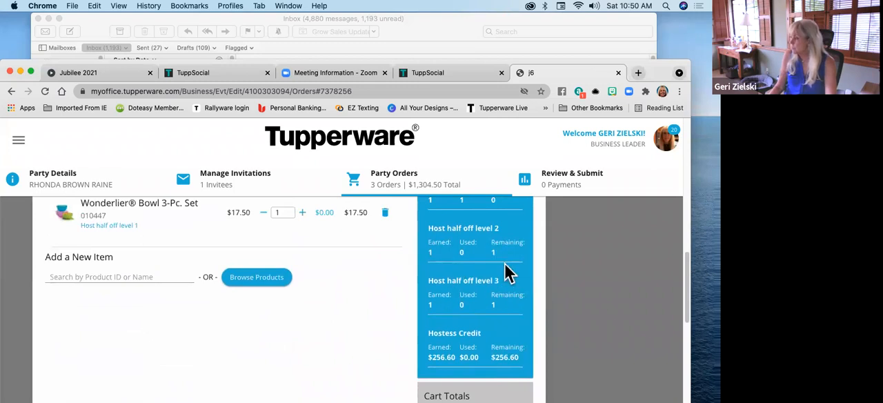
{"action": "scroll", "coordinate": [506, 307], "scroll_direction": "down", "scroll_amount": 1}
{"action": "scroll", "coordinate": [506, 306], "scroll_direction": "up", "scroll_amount": 7}
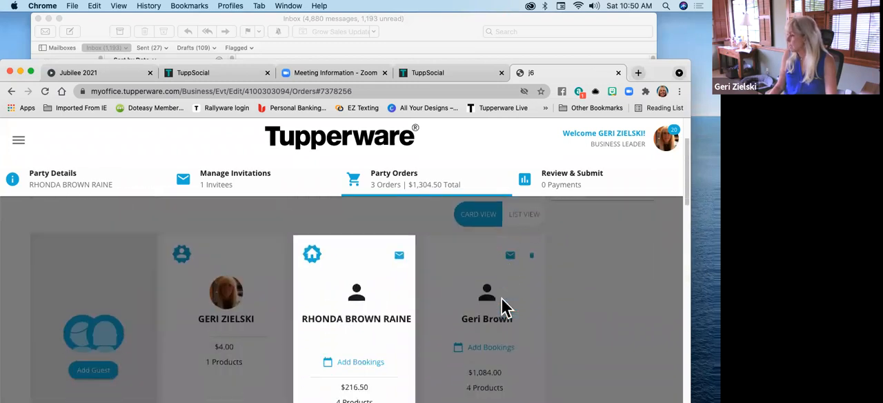
{"action": "scroll", "coordinate": [505, 307], "scroll_direction": "down", "scroll_amount": 4}
{"action": "scroll", "coordinate": [504, 306], "scroll_direction": "down", "scroll_amount": 1}
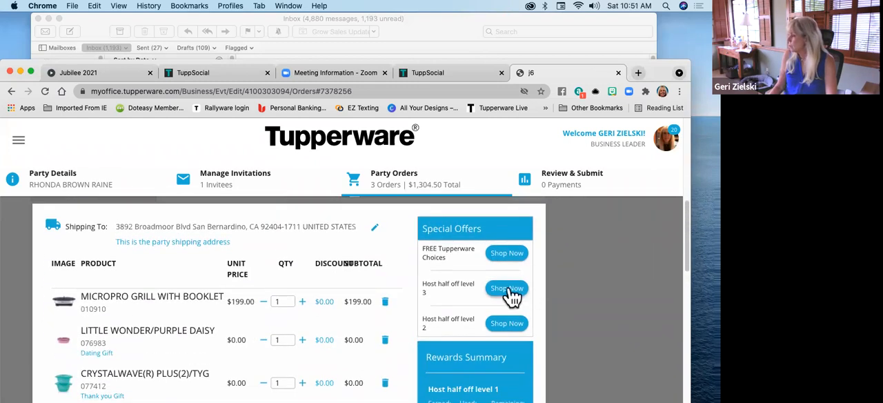
Add the Quick Shake Container to the host's cart as the Host half off level 2 item
{"action": "left_click", "coordinate": [485, 323]}
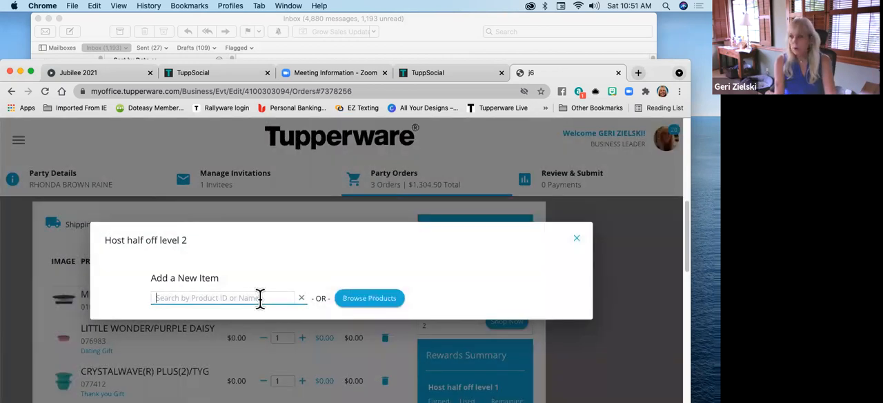
{"action": "type", "text": "quick"}
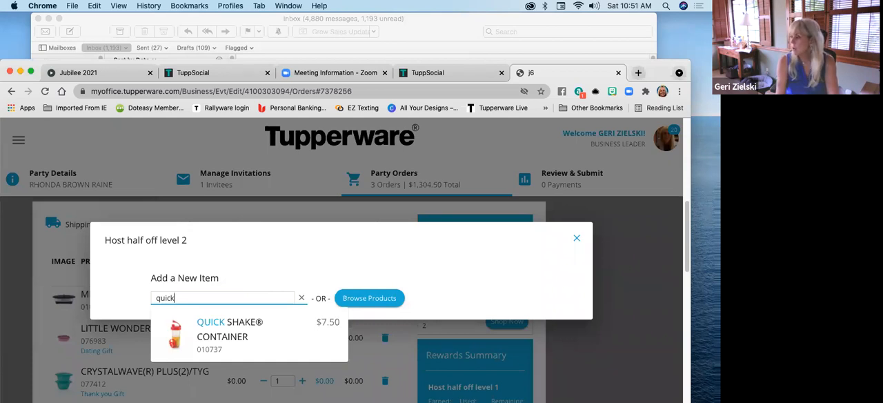
{"action": "left_click", "coordinate": [212, 336]}
{"action": "scroll", "coordinate": [300, 312], "scroll_direction": "down", "scroll_amount": 3}
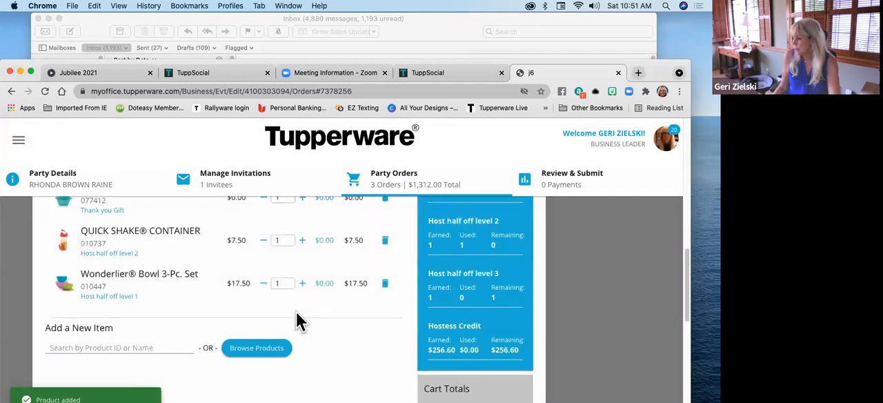
{"action": "scroll", "coordinate": [298, 314], "scroll_direction": "up", "scroll_amount": 2}
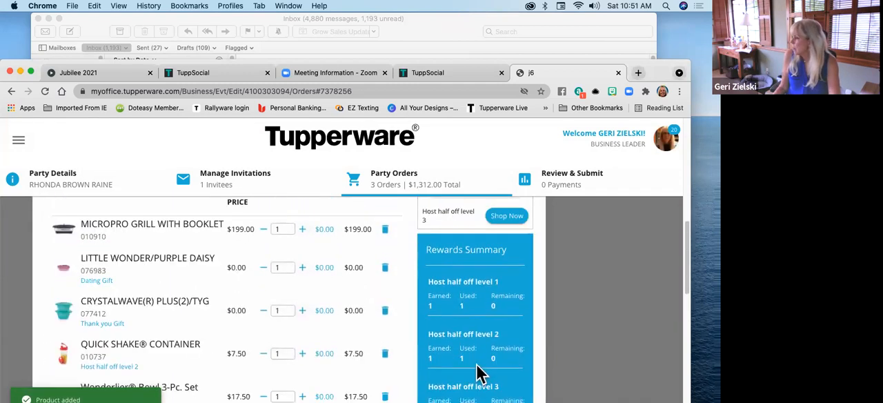
Try to find the quick chef among the Host half off level 3 products, then close the offer
{"action": "scroll", "coordinate": [492, 352], "scroll_direction": "up", "scroll_amount": 1}
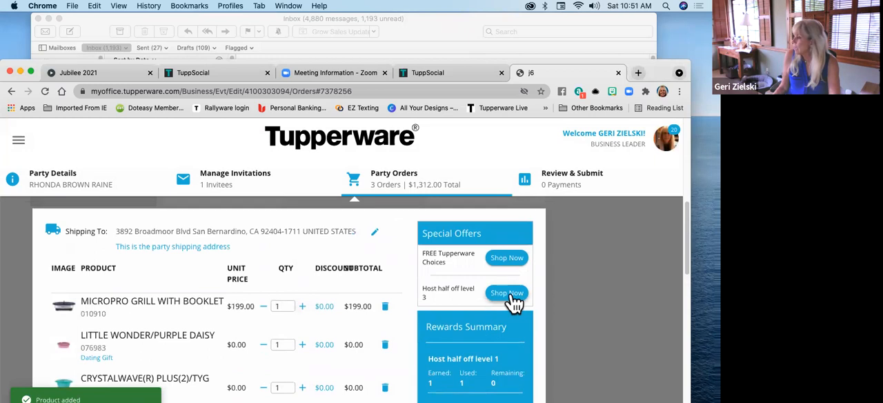
{"action": "left_click", "coordinate": [507, 293]}
{"action": "left_click", "coordinate": [200, 298]}
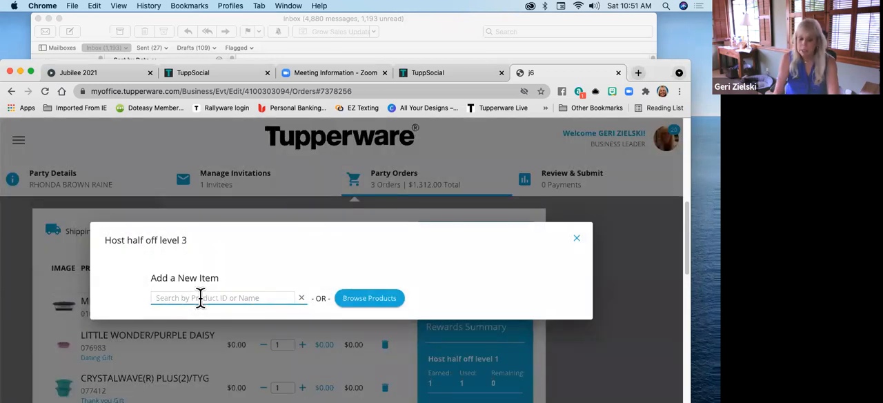
{"action": "type", "text": "quic"}
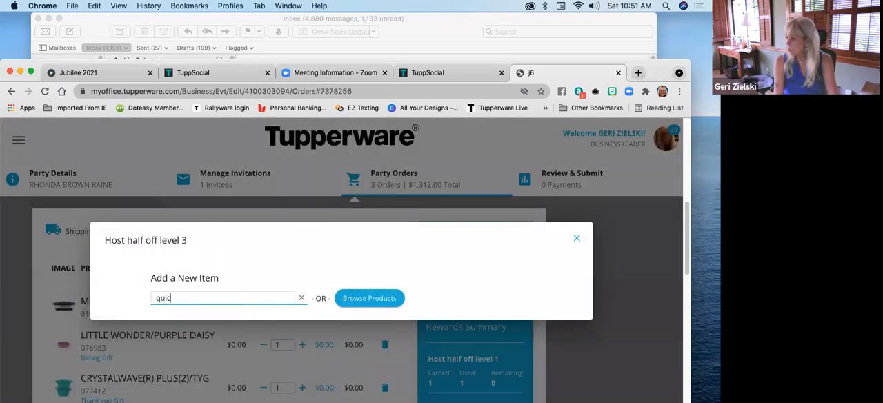
{"action": "type", "text": "kche"}
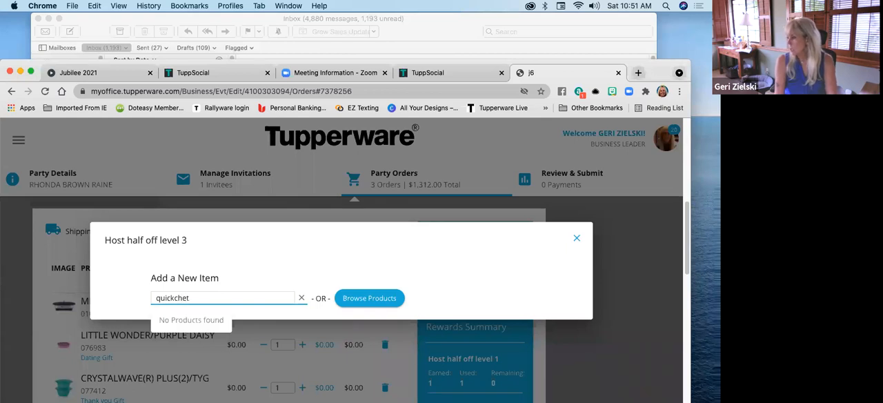
{"action": "type", "text": "f"}
{"action": "key", "text": "Left"}
{"action": "key", "text": "Left"}
{"action": "key", "text": "Left"}
{"action": "key", "text": "Left"}
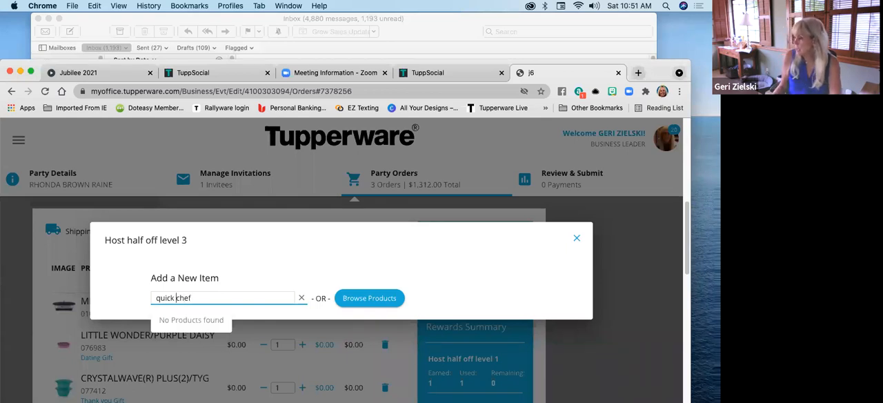
{"action": "left_click", "coordinate": [219, 297]}
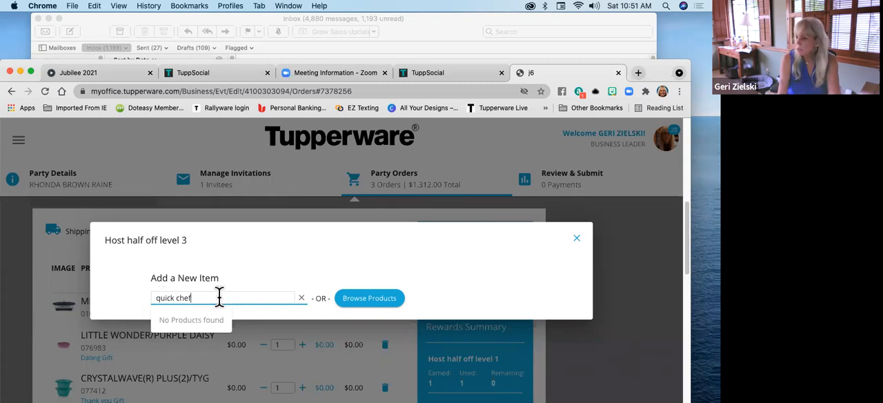
{"action": "key", "text": "BackSpace"}
{"action": "key", "text": "BackSpace"}
{"action": "key", "text": "BackSpace"}
{"action": "key", "text": "BackSpace"}
{"action": "key", "text": "BackSpace"}
{"action": "key", "text": "BackSpace"}
{"action": "key", "text": "BackSpace"}
{"action": "key", "text": "BackSpace"}
{"action": "key", "text": "BackSpace"}
{"action": "key", "text": "BackSpace"}
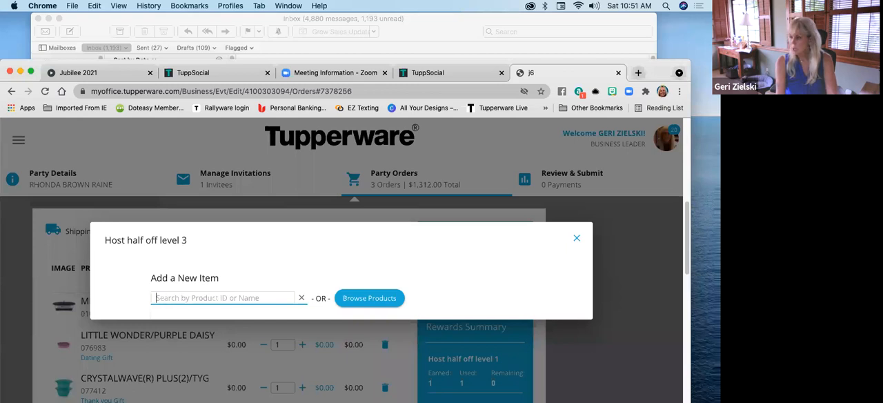
{"action": "type", "text": "Qu"}
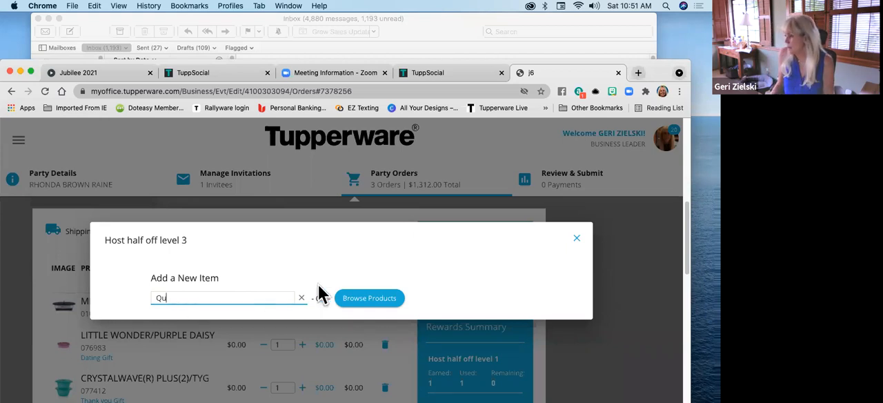
{"action": "left_click", "coordinate": [575, 242]}
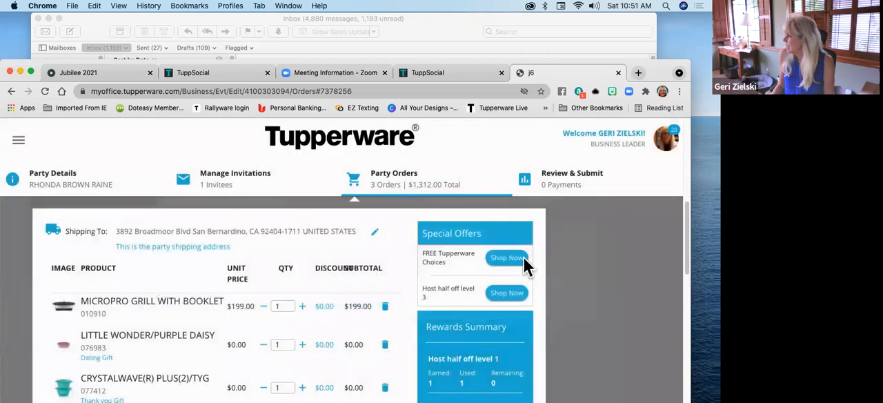
Add the Micro-Reheatable Cereal Bowls to the host's cart as the Host half off level 3 item
{"action": "scroll", "coordinate": [394, 308], "scroll_direction": "down", "scroll_amount": 3}
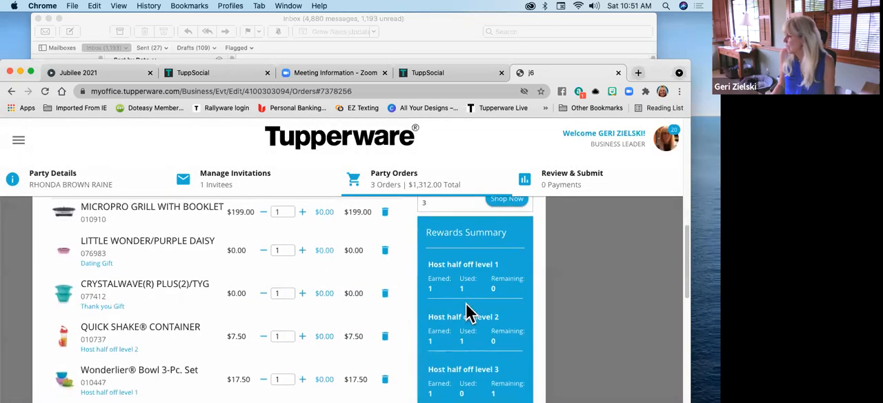
{"action": "scroll", "coordinate": [469, 310], "scroll_direction": "up", "scroll_amount": 1}
{"action": "left_click", "coordinate": [504, 229]}
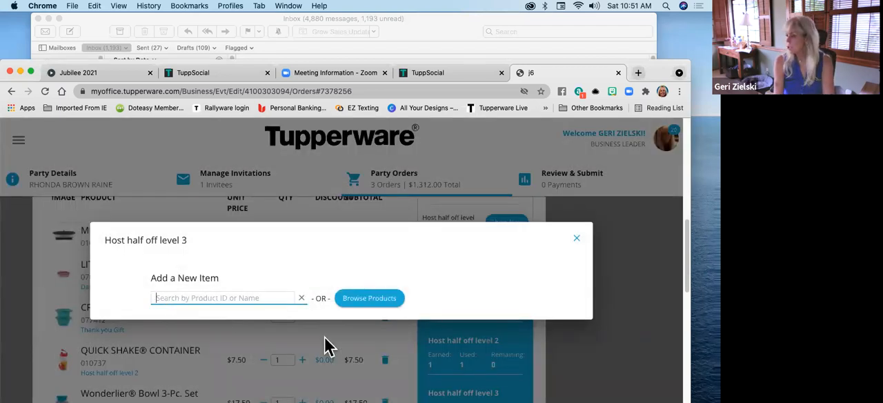
{"action": "type", "text": "cereal"}
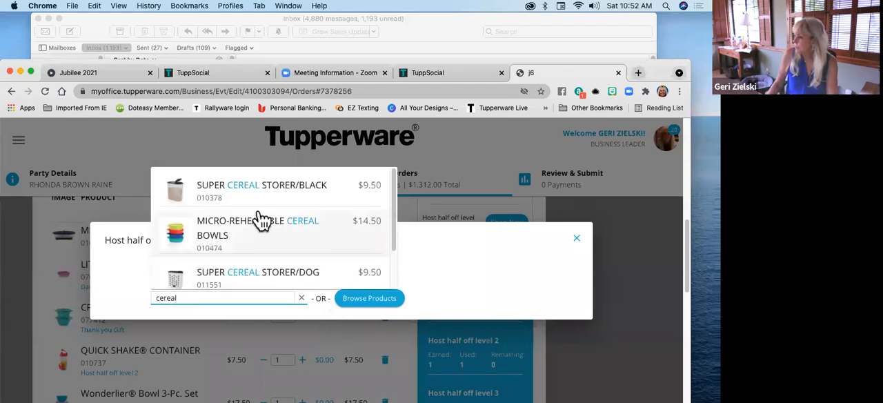
{"action": "left_click", "coordinate": [262, 232]}
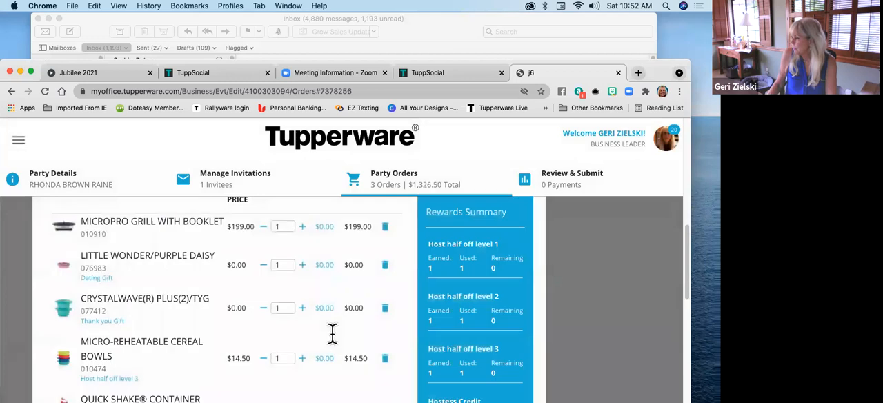
{"action": "scroll", "coordinate": [332, 333], "scroll_direction": "down", "scroll_amount": 1}
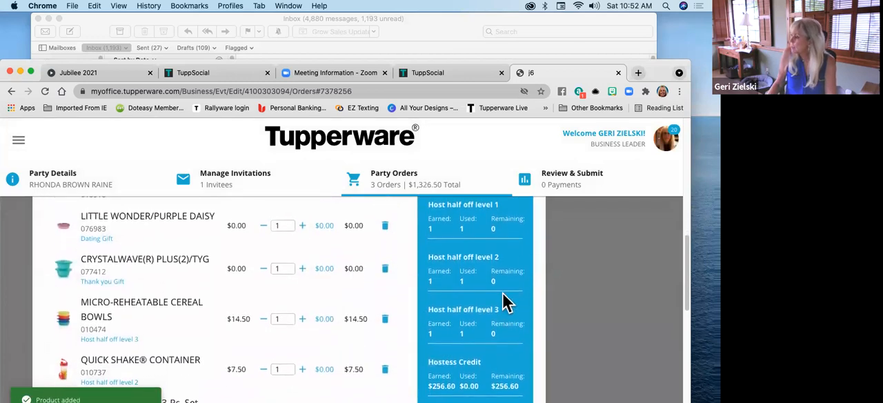
{"action": "scroll", "coordinate": [508, 283], "scroll_direction": "up", "scroll_amount": 1}
{"action": "scroll", "coordinate": [491, 300], "scroll_direction": "down", "scroll_amount": 2}
Add the MM Square 3/Black to the host's cart as a FREE Tupperware Choices item
{"action": "scroll", "coordinate": [492, 307], "scroll_direction": "up", "scroll_amount": 5}
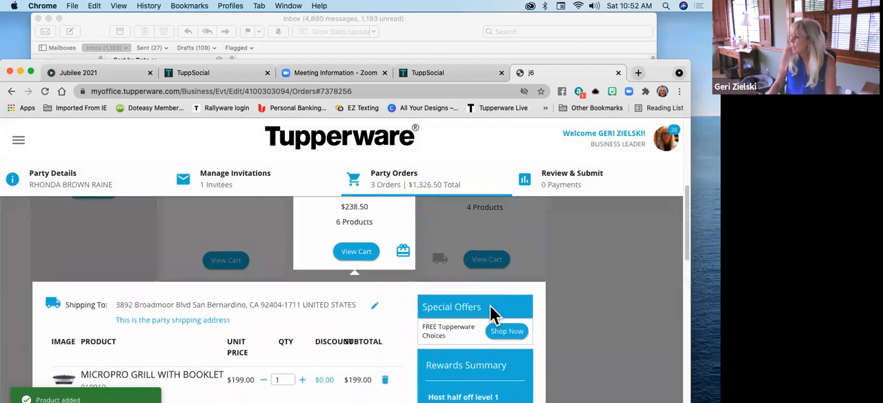
{"action": "left_click", "coordinate": [505, 333]}
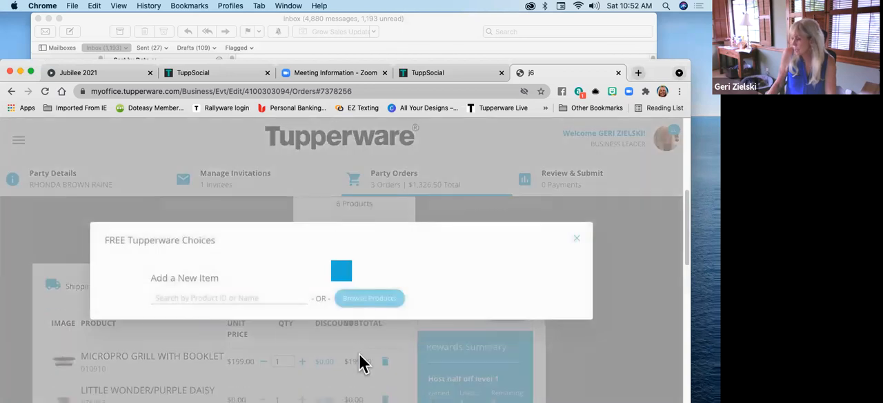
{"action": "left_click", "coordinate": [201, 298]}
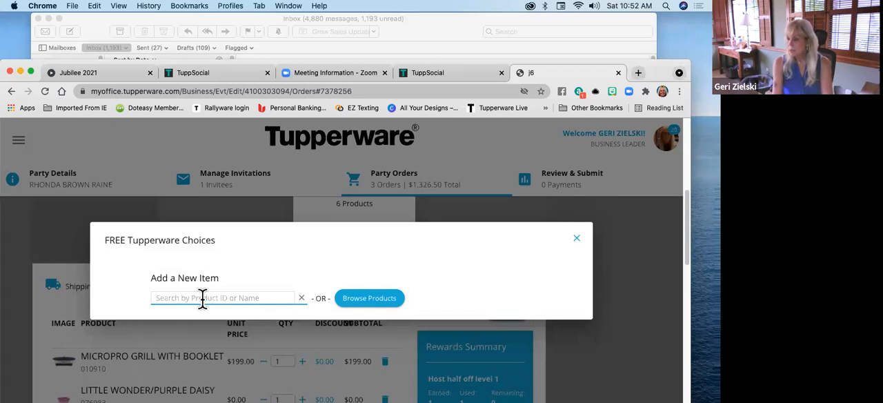
{"action": "type", "text": "mm sq"}
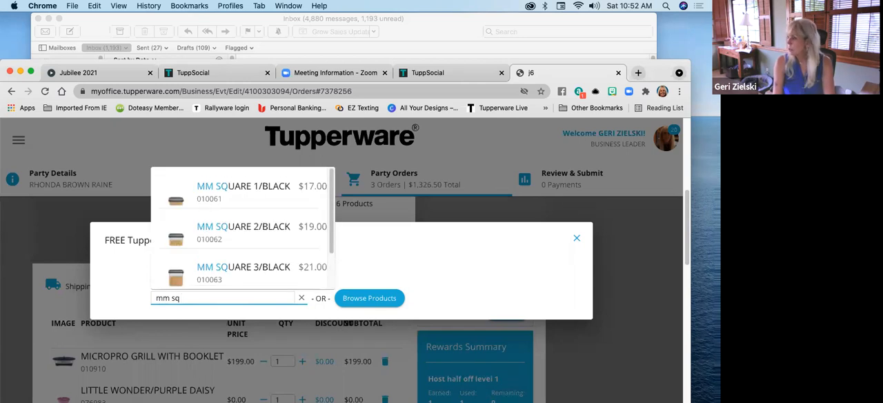
{"action": "left_click", "coordinate": [214, 283]}
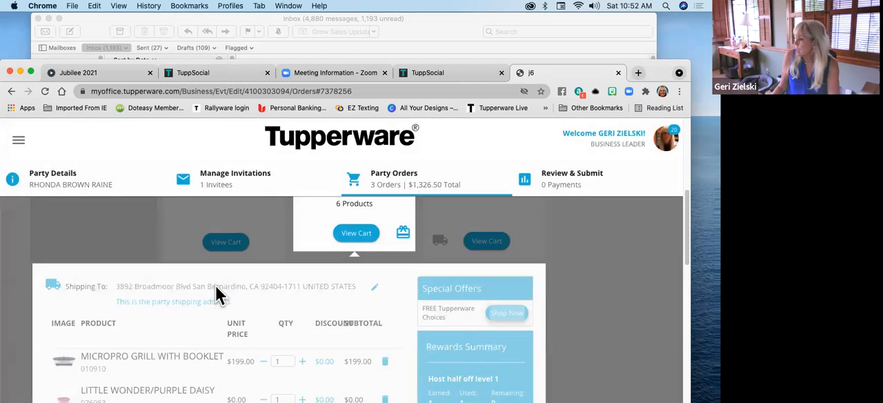
Examine the hostess credit used and remaining, and the discount applied to the free MM Square 3/Black in the cart
{"action": "scroll", "coordinate": [217, 294], "scroll_direction": "down", "scroll_amount": 5}
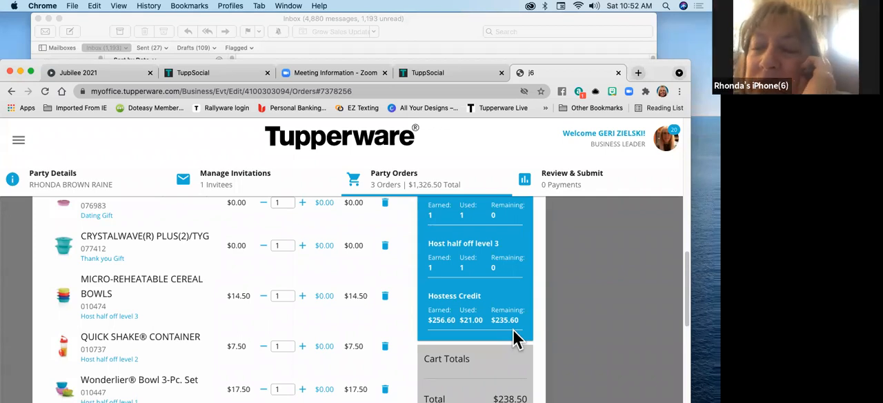
{"action": "scroll", "coordinate": [289, 317], "scroll_direction": "up", "scroll_amount": 1}
{"action": "scroll", "coordinate": [285, 316], "scroll_direction": "down", "scroll_amount": 2}
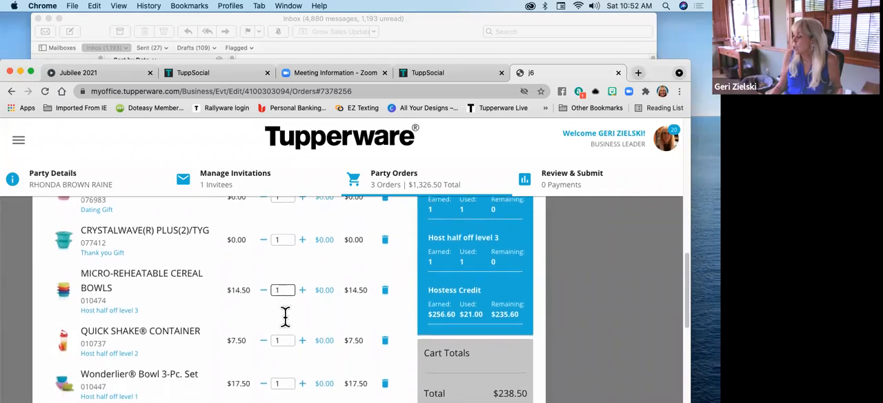
{"action": "scroll", "coordinate": [285, 316], "scroll_direction": "up", "scroll_amount": 10}
{"action": "scroll", "coordinate": [285, 317], "scroll_direction": "down", "scroll_amount": 5}
{"action": "scroll", "coordinate": [285, 317], "scroll_direction": "down", "scroll_amount": 3}
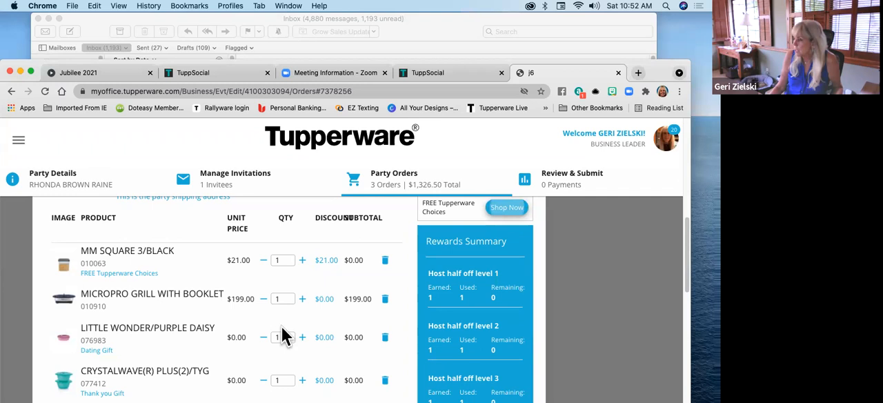
{"action": "scroll", "coordinate": [239, 335], "scroll_direction": "down", "scroll_amount": 1}
{"action": "scroll", "coordinate": [188, 312], "scroll_direction": "up", "scroll_amount": 1}
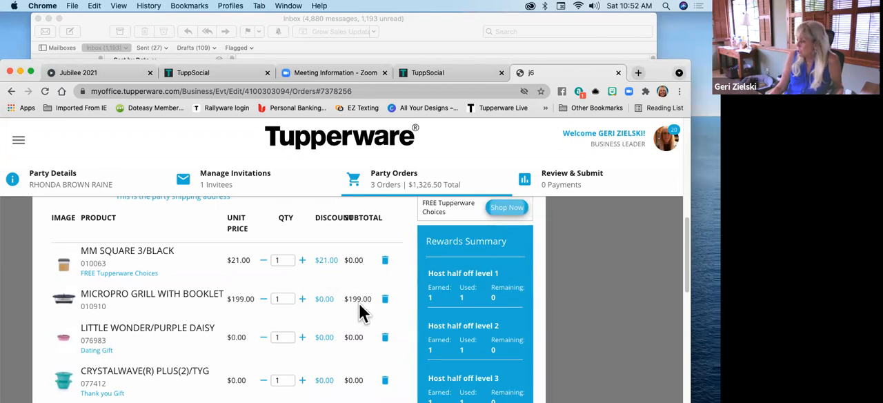
Review the subtotals of the host's gift and half-off items and the cart total down to the checkout option
{"action": "scroll", "coordinate": [356, 334], "scroll_direction": "down", "scroll_amount": 3}
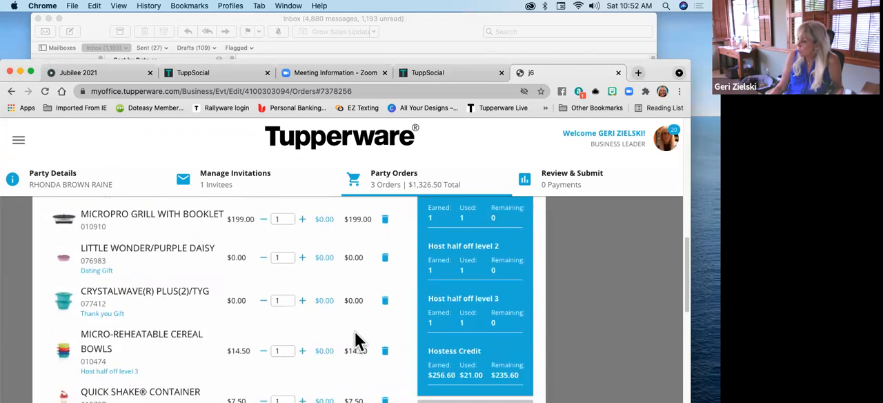
{"action": "scroll", "coordinate": [355, 356], "scroll_direction": "down", "scroll_amount": 1}
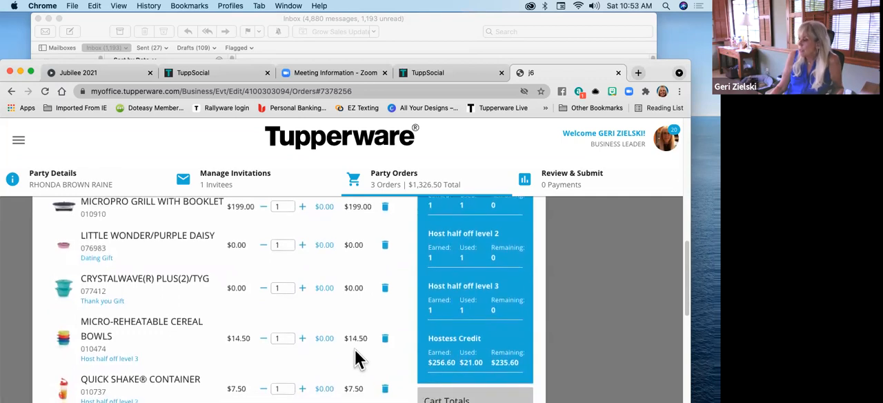
{"action": "scroll", "coordinate": [354, 356], "scroll_direction": "down", "scroll_amount": 3}
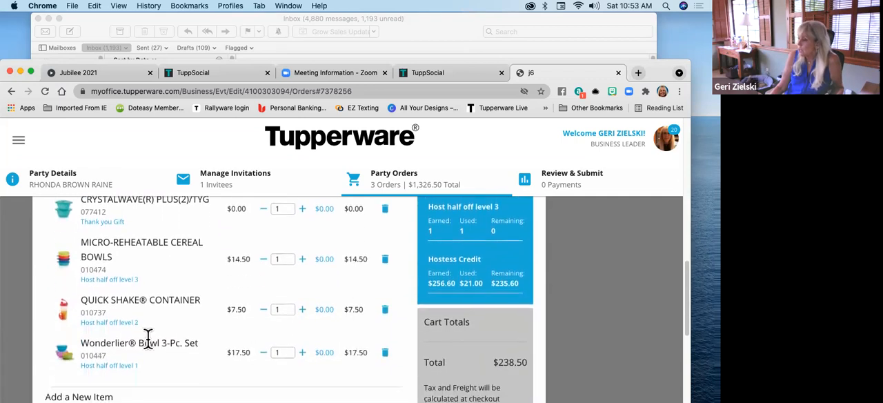
{"action": "scroll", "coordinate": [355, 324], "scroll_direction": "down", "scroll_amount": 1}
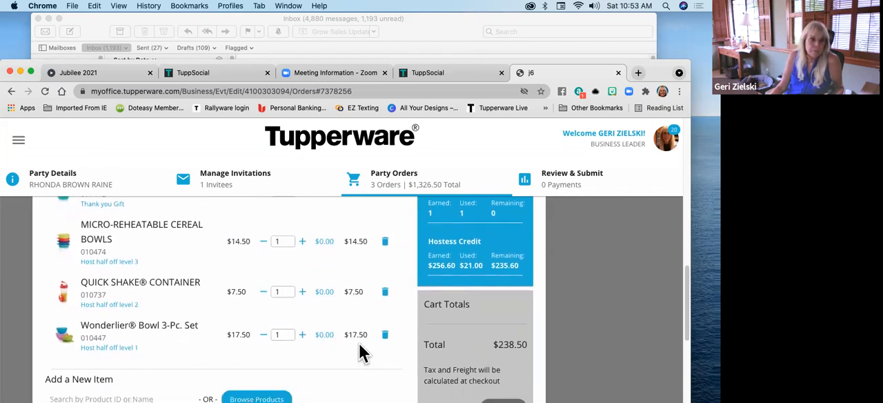
{"action": "scroll", "coordinate": [359, 344], "scroll_direction": "up", "scroll_amount": 2}
{"action": "scroll", "coordinate": [359, 343], "scroll_direction": "down", "scroll_amount": 5}
{"action": "scroll", "coordinate": [359, 342], "scroll_direction": "up", "scroll_amount": 5}
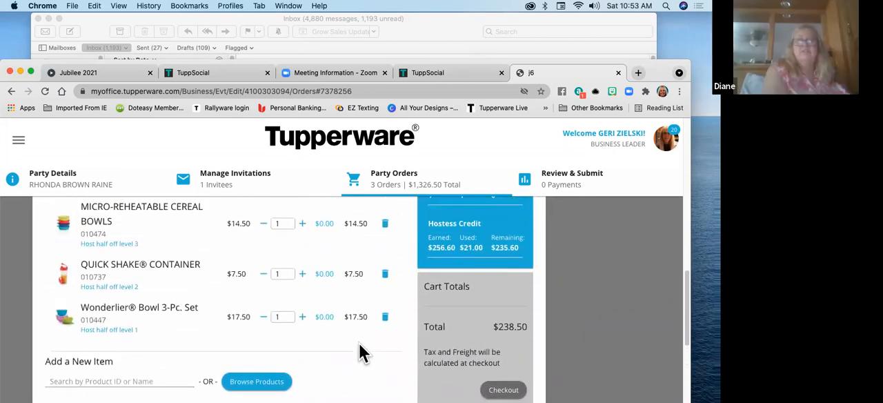
{"action": "scroll", "coordinate": [337, 321], "scroll_direction": "up", "scroll_amount": 1}
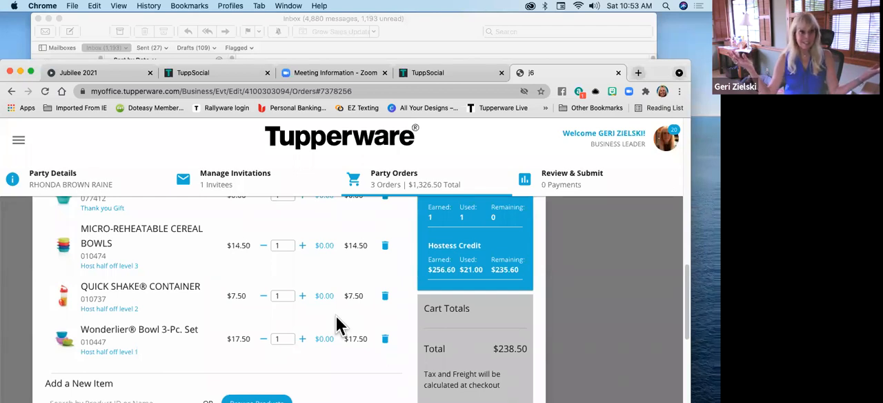
{"action": "scroll", "coordinate": [262, 314], "scroll_direction": "down", "scroll_amount": 1}
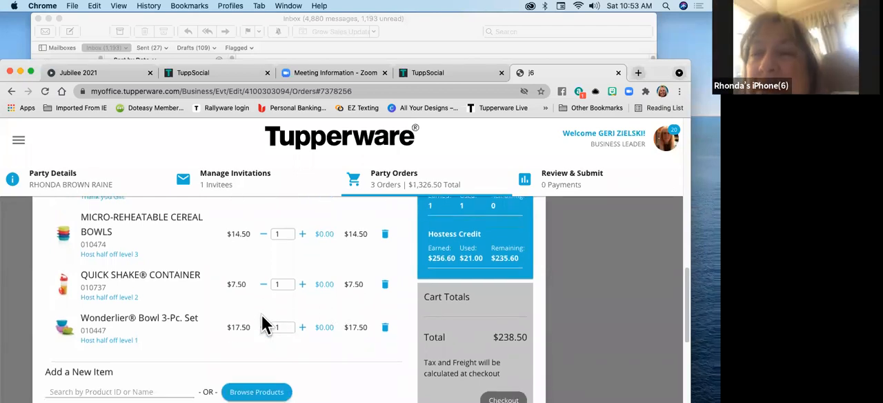
{"action": "scroll", "coordinate": [262, 316], "scroll_direction": "down", "scroll_amount": 5}
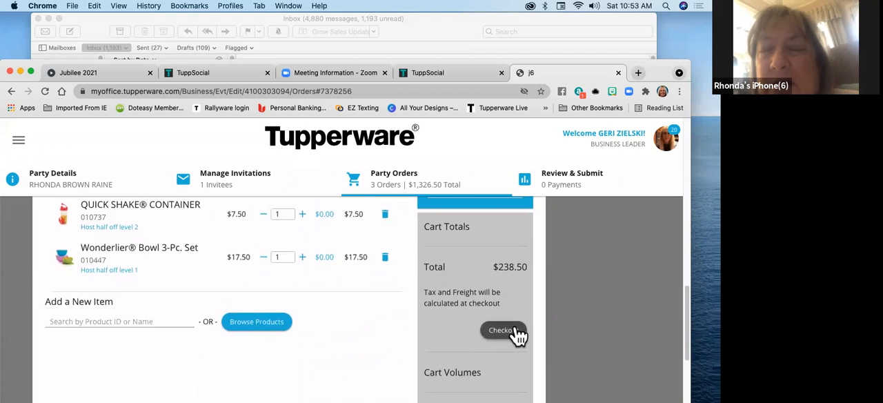
Check out the host's cart and review its order subtotal, tax, shipping and total
{"action": "left_click", "coordinate": [514, 330]}
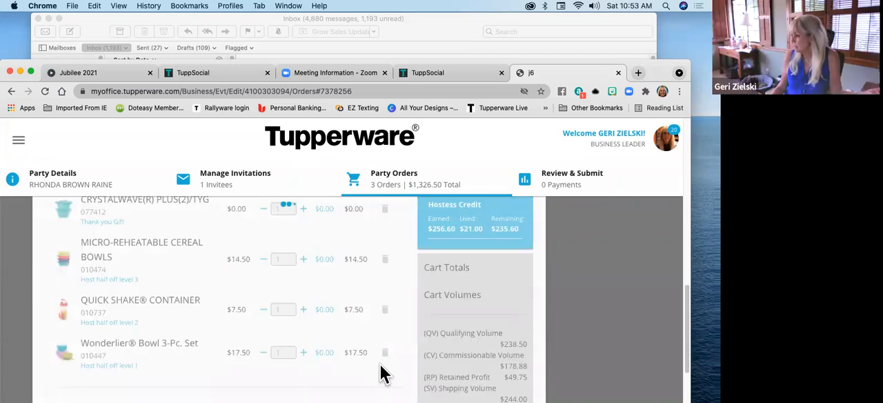
{"action": "scroll", "coordinate": [627, 323], "scroll_direction": "up", "scroll_amount": 2}
{"action": "scroll", "coordinate": [627, 323], "scroll_direction": "up", "scroll_amount": 5}
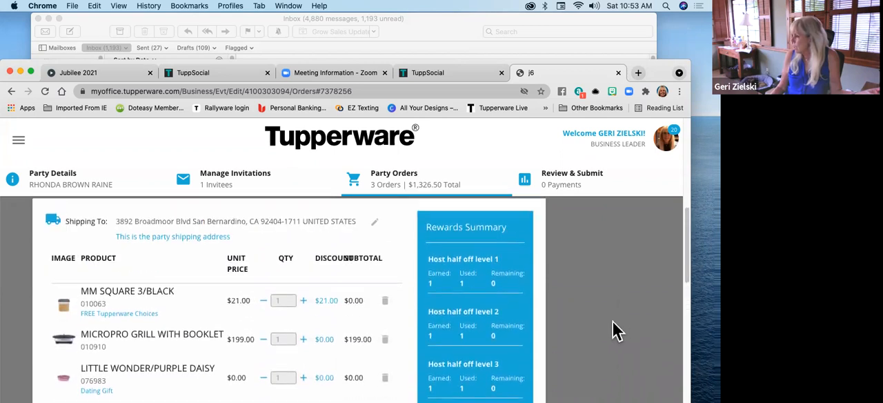
{"action": "scroll", "coordinate": [616, 330], "scroll_direction": "down", "scroll_amount": 5}
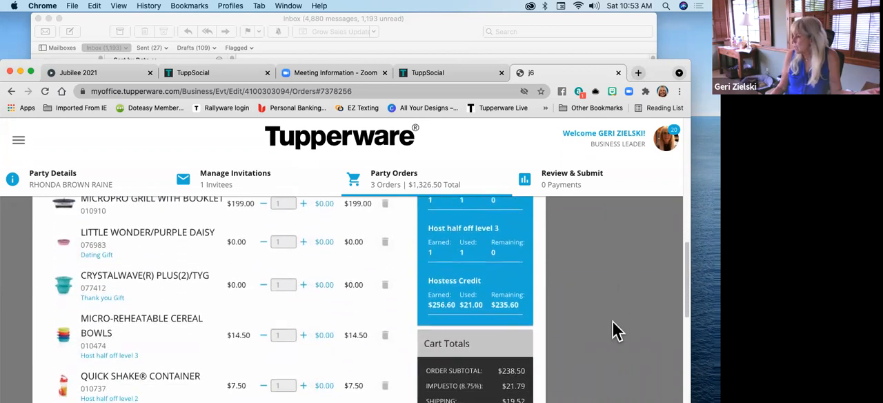
{"action": "scroll", "coordinate": [616, 331], "scroll_direction": "down", "scroll_amount": 4}
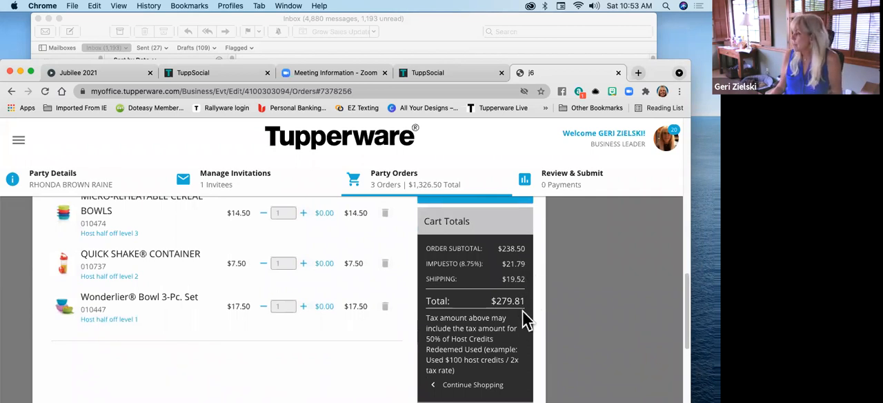
{"action": "scroll", "coordinate": [517, 324], "scroll_direction": "down", "scroll_amount": 1}
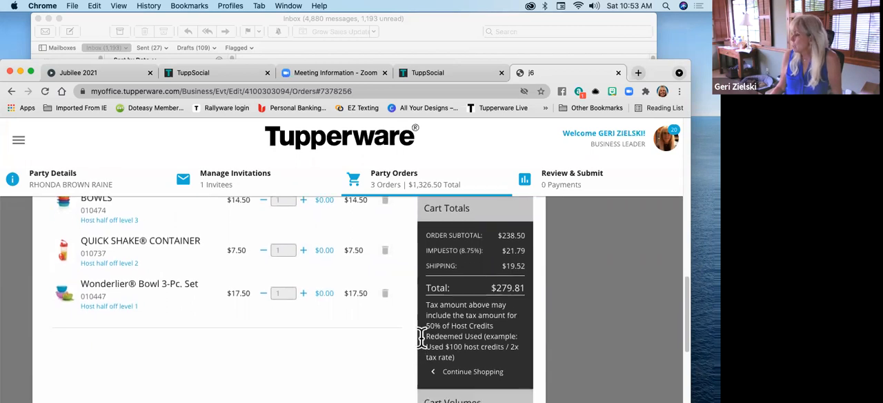
Examine the host's cart volumes, including qualifying volume, commissionable volume and retained profit
{"action": "scroll", "coordinate": [489, 338], "scroll_direction": "down", "scroll_amount": 2}
{"action": "scroll", "coordinate": [492, 330], "scroll_direction": "down", "scroll_amount": 4}
{"action": "scroll", "coordinate": [487, 324], "scroll_direction": "up", "scroll_amount": 3}
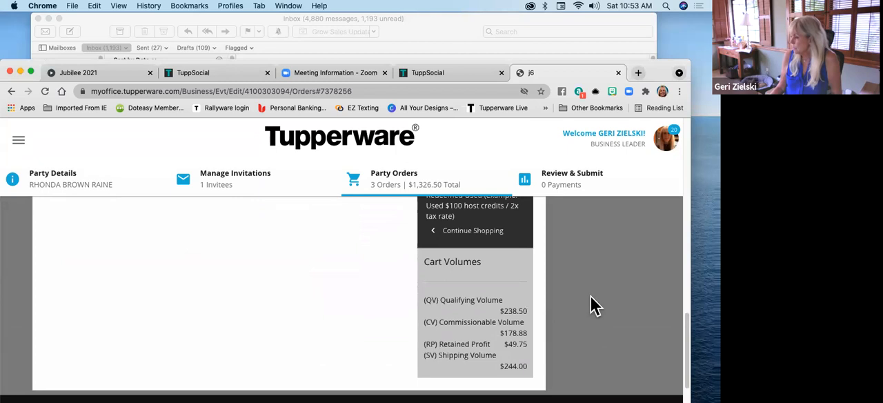
{"action": "scroll", "coordinate": [591, 301], "scroll_direction": "up", "scroll_amount": 1}
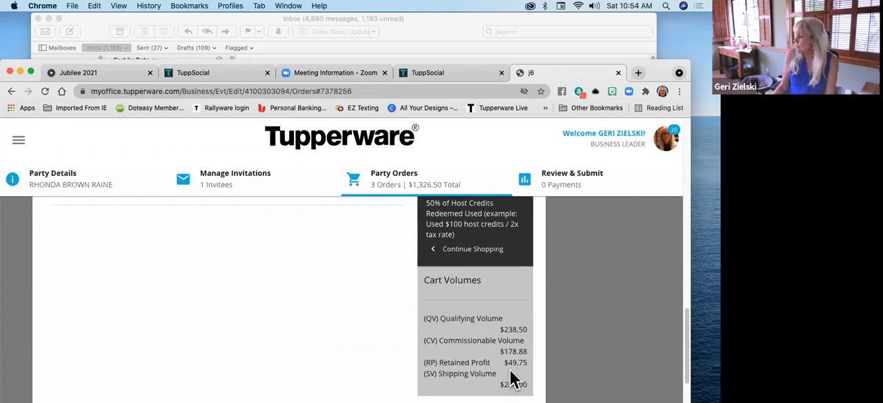
{"action": "scroll", "coordinate": [670, 250], "scroll_direction": "up", "scroll_amount": 10}
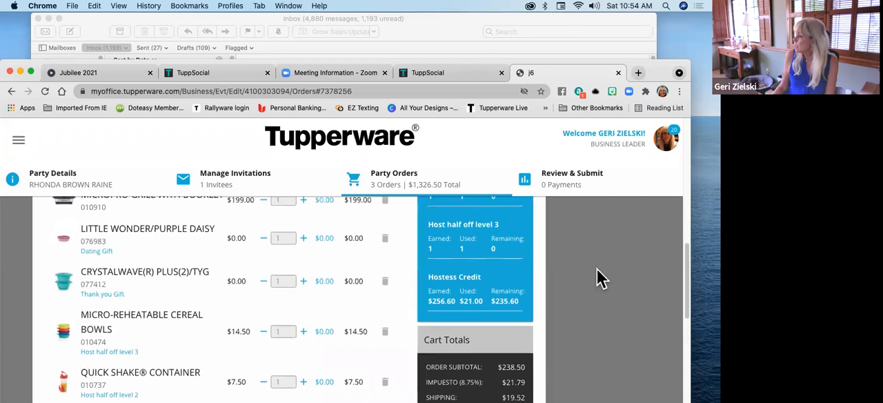
Go to the party's Review & Submit page and view the card choices for a consultant payment, closing them without selecting one
{"action": "left_click", "coordinate": [566, 178]}
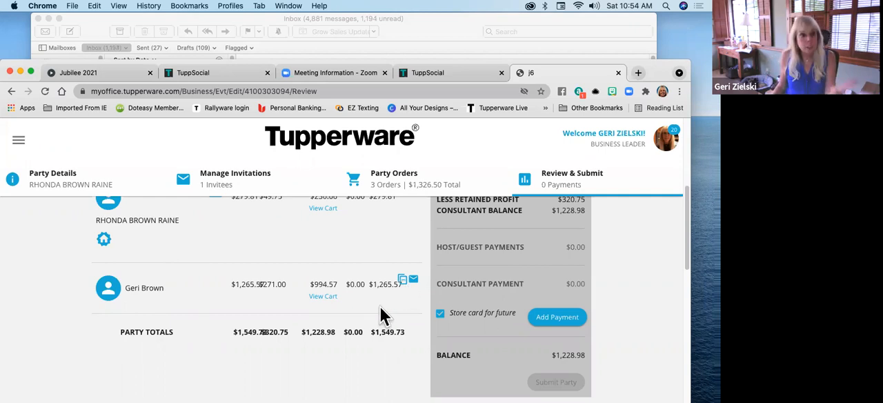
{"action": "scroll", "coordinate": [634, 265], "scroll_direction": "down", "scroll_amount": 1}
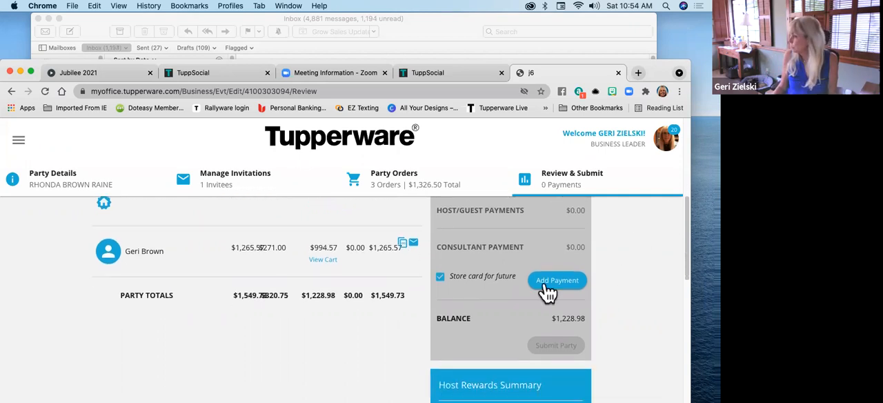
{"action": "scroll", "coordinate": [623, 271], "scroll_direction": "up", "scroll_amount": 2}
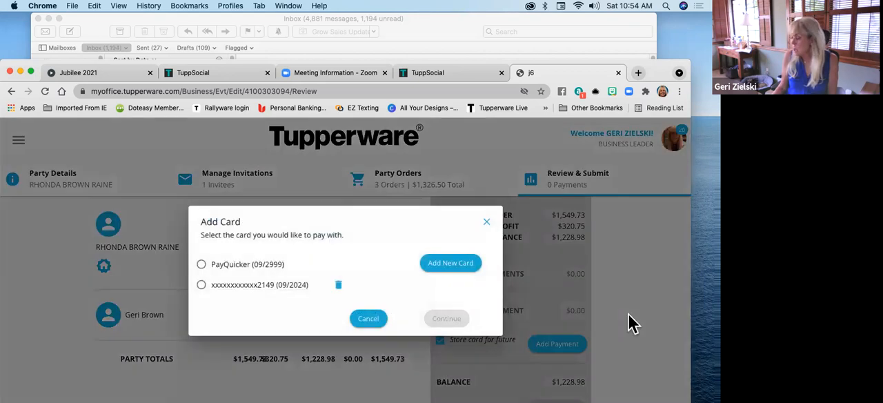
{"action": "left_click", "coordinate": [486, 221]}
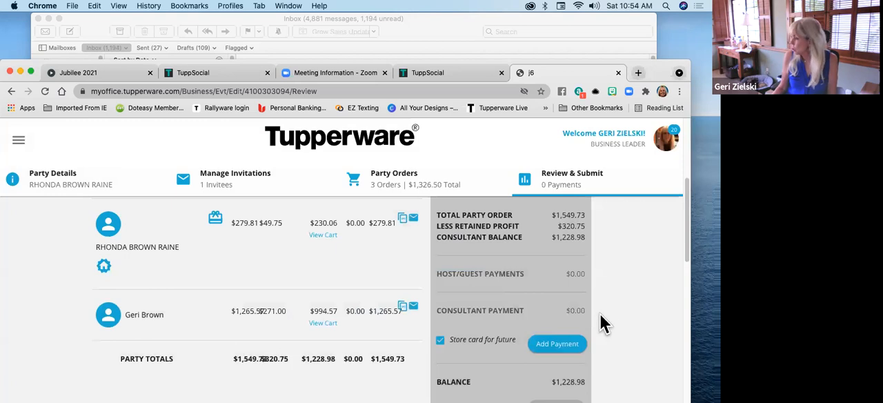
Compare the host/guest payments and consultant payment with the individual guest orders and party totals
{"action": "scroll", "coordinate": [600, 313], "scroll_direction": "down", "scroll_amount": 1}
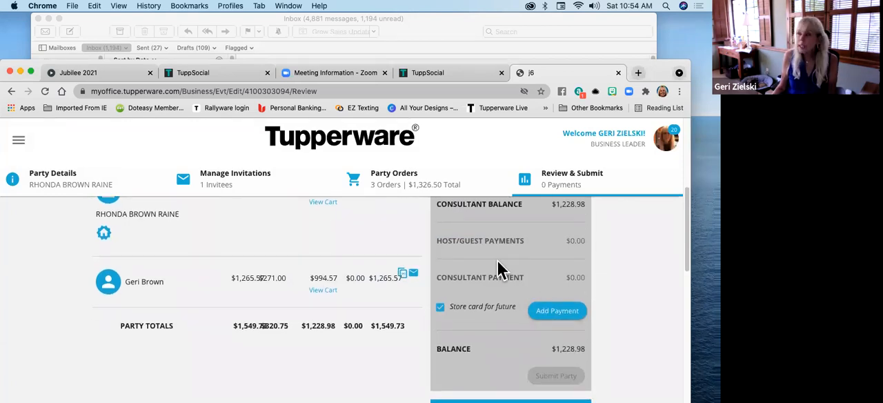
{"action": "scroll", "coordinate": [648, 262], "scroll_direction": "up", "scroll_amount": 4}
{"action": "scroll", "coordinate": [649, 262], "scroll_direction": "down", "scroll_amount": 6}
{"action": "scroll", "coordinate": [649, 263], "scroll_direction": "up", "scroll_amount": 5}
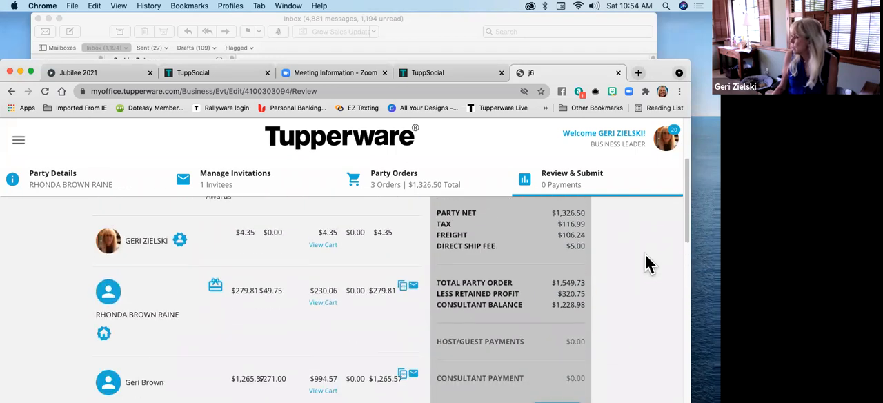
Look at the guest cards in Party Orders and return to the Review & Submit page
{"action": "left_click", "coordinate": [410, 174]}
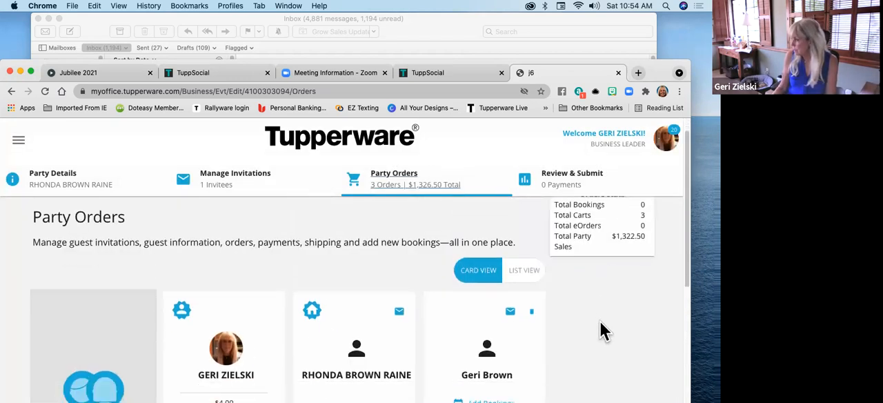
{"action": "scroll", "coordinate": [601, 331], "scroll_direction": "down", "scroll_amount": 3}
{"action": "left_click", "coordinate": [573, 183]}
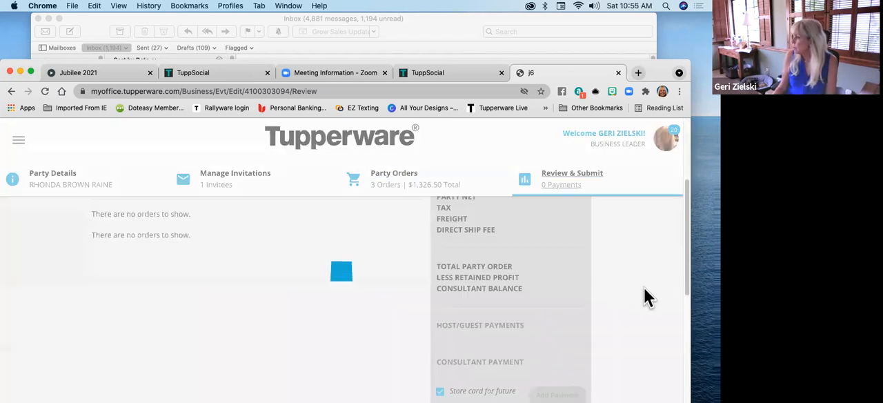
Examine the party net, tax, freight, retained profit and consultant balance, down to the Submit Party option and Host Rewards Summary
{"action": "scroll", "coordinate": [649, 296], "scroll_direction": "down", "scroll_amount": 1}
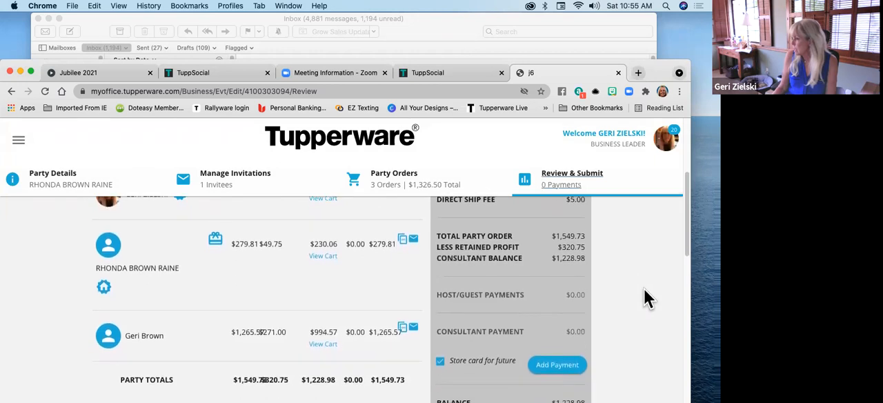
{"action": "scroll", "coordinate": [647, 298], "scroll_direction": "down", "scroll_amount": 5}
{"action": "scroll", "coordinate": [648, 298], "scroll_direction": "up", "scroll_amount": 5}
{"action": "scroll", "coordinate": [647, 299], "scroll_direction": "up", "scroll_amount": 4}
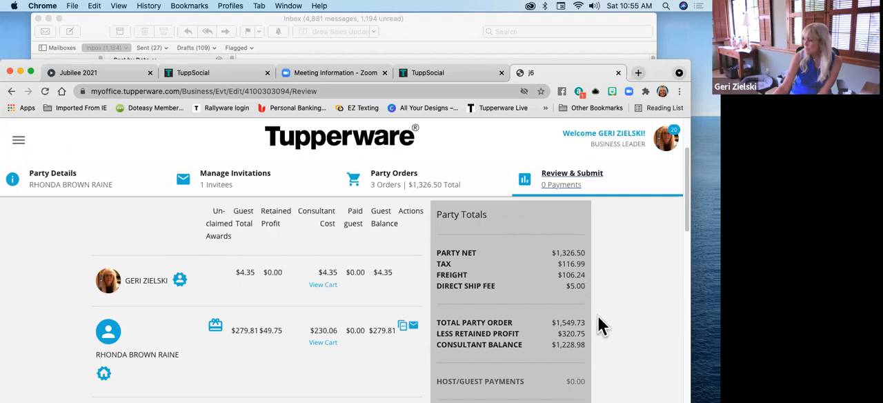
{"action": "scroll", "coordinate": [599, 319], "scroll_direction": "down", "scroll_amount": 3}
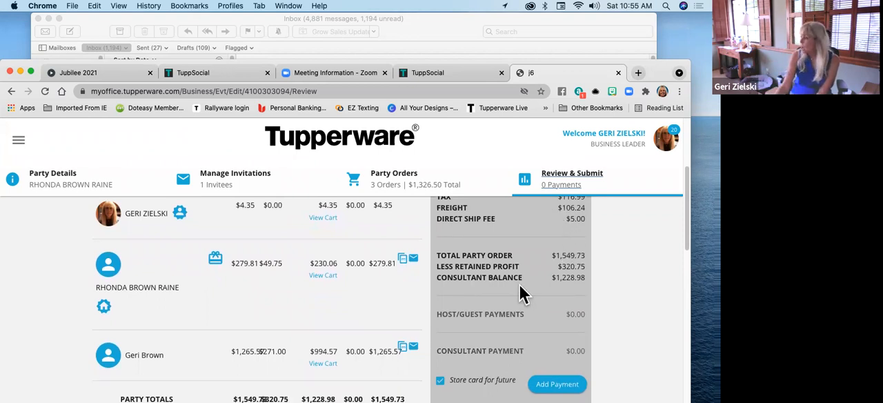
{"action": "scroll", "coordinate": [518, 291], "scroll_direction": "down", "scroll_amount": 2}
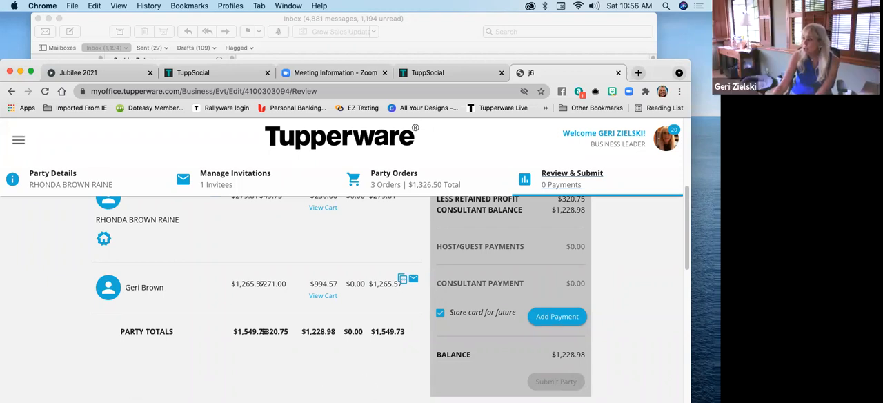
{"action": "scroll", "coordinate": [376, 238], "scroll_direction": "up", "scroll_amount": 1}
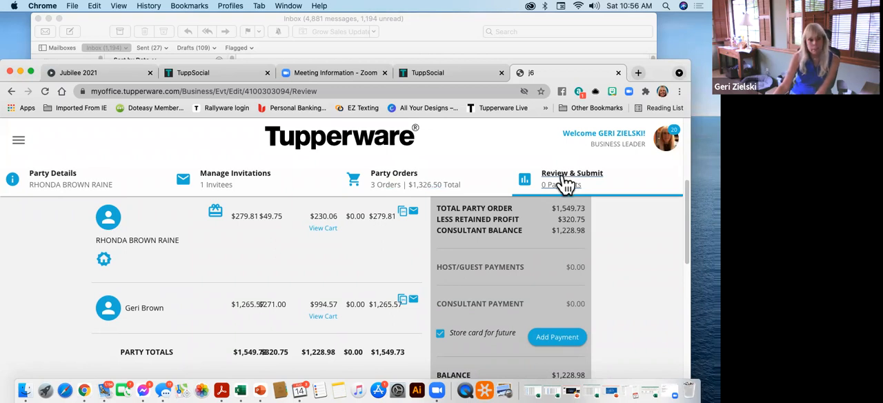
{"action": "scroll", "coordinate": [628, 286], "scroll_direction": "down", "scroll_amount": 3}
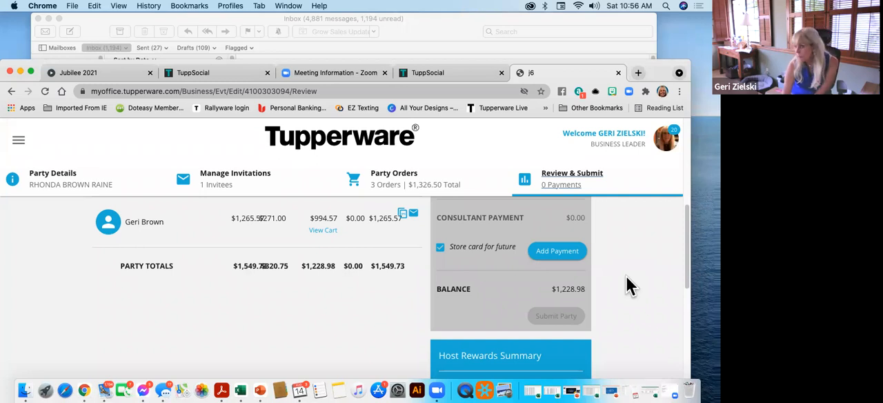
{"action": "scroll", "coordinate": [629, 286], "scroll_direction": "down", "scroll_amount": 3}
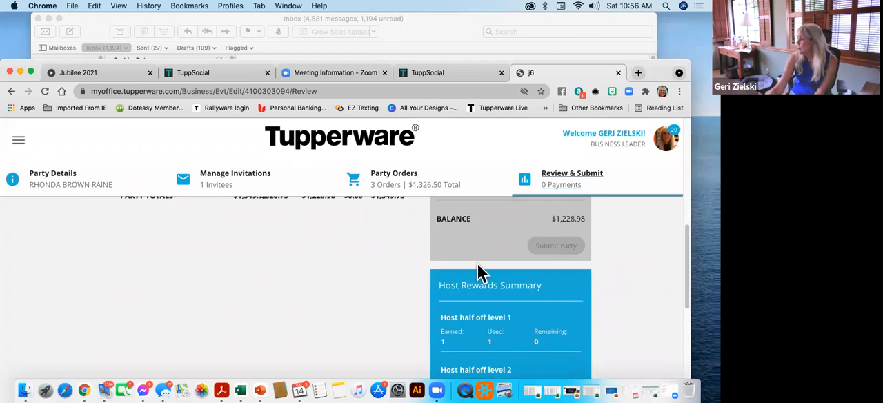
Show the Add Card payment options for the party balance again and dismiss them without paying
{"action": "scroll", "coordinate": [558, 293], "scroll_direction": "up", "scroll_amount": 3}
{"action": "left_click", "coordinate": [570, 268]}
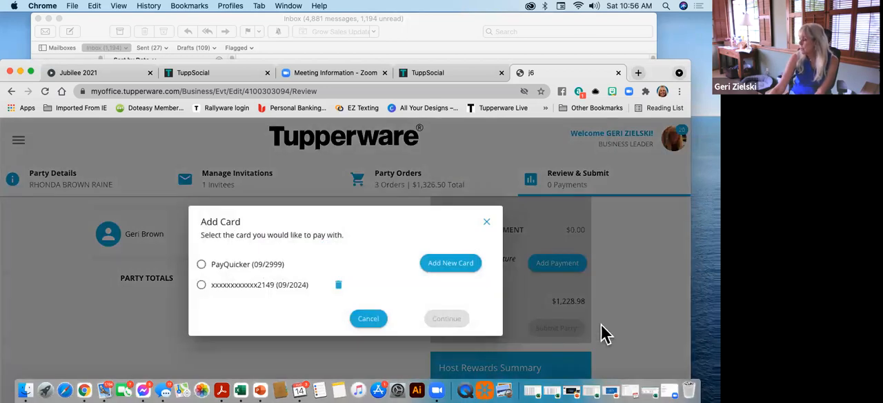
{"action": "left_click", "coordinate": [488, 222]}
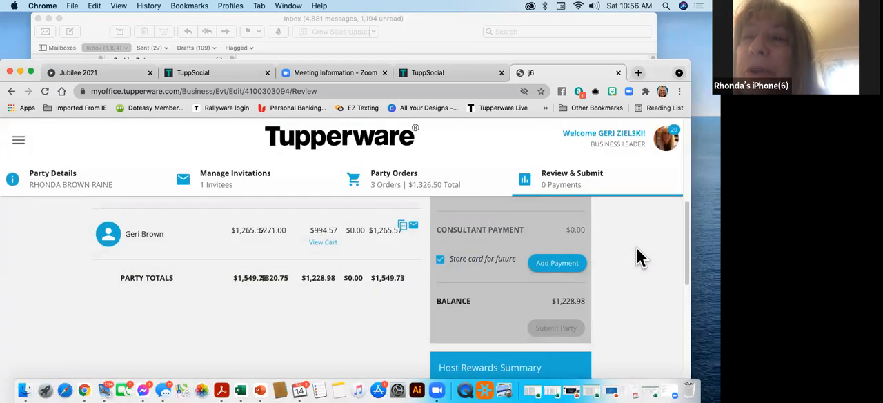
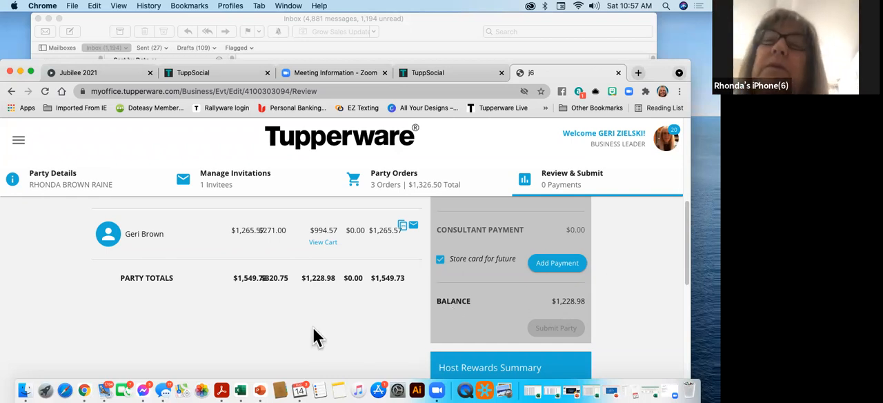
Leave the party's Review & Submit page and open Manage Parties from the Sales section of the site navigation
{"action": "scroll", "coordinate": [274, 339], "scroll_direction": "down", "scroll_amount": 3}
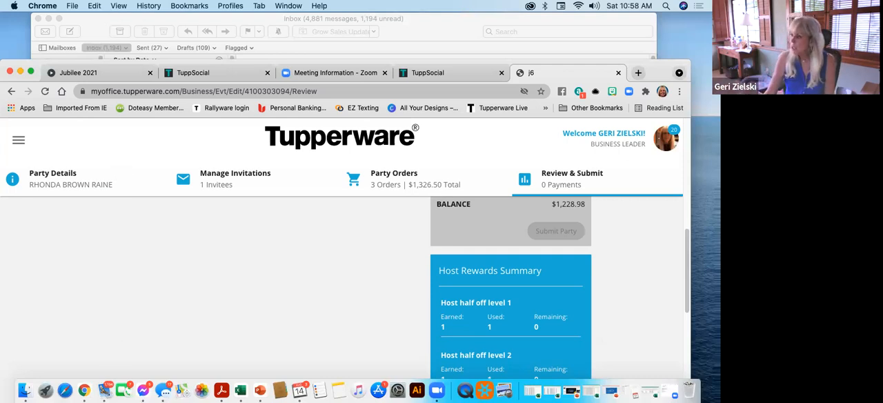
{"action": "left_click", "coordinate": [19, 143]}
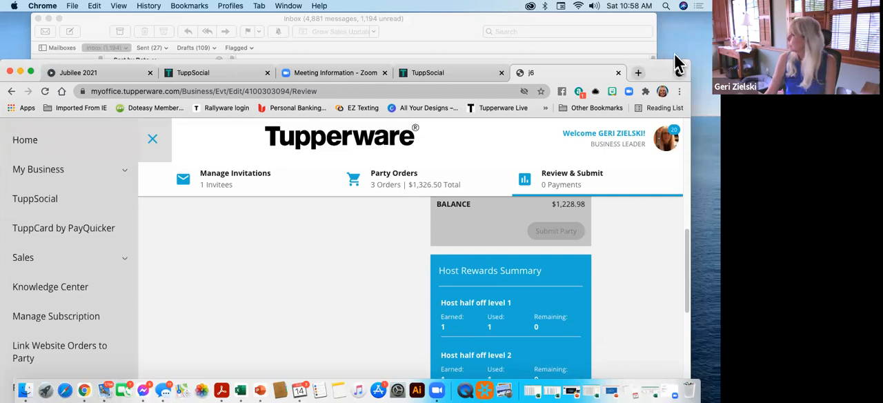
{"action": "left_click_drag", "start_coordinate": [675, 72], "coordinate": [700, 25]}
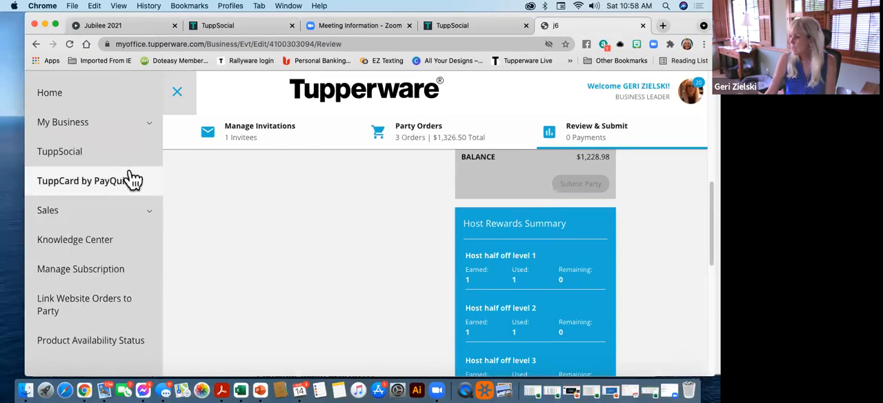
{"action": "left_click", "coordinate": [151, 214]}
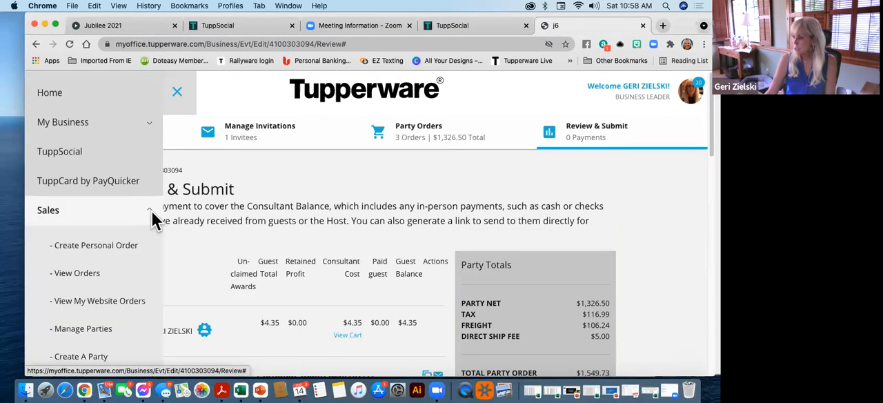
{"action": "scroll", "coordinate": [126, 249], "scroll_direction": "down", "scroll_amount": 2}
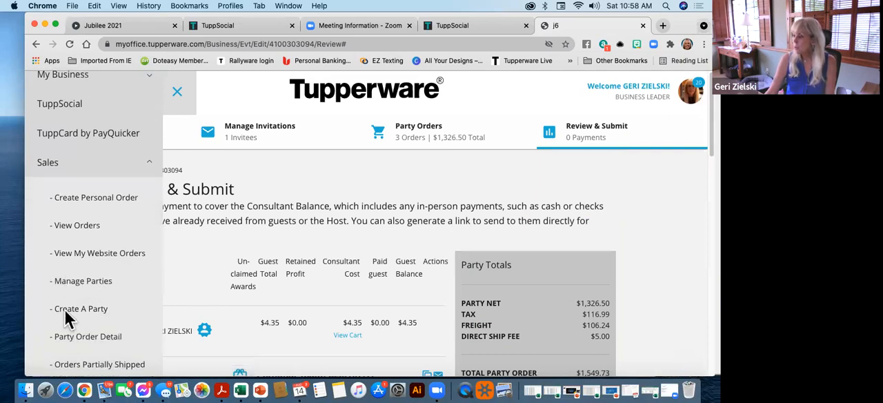
{"action": "left_click", "coordinate": [83, 285]}
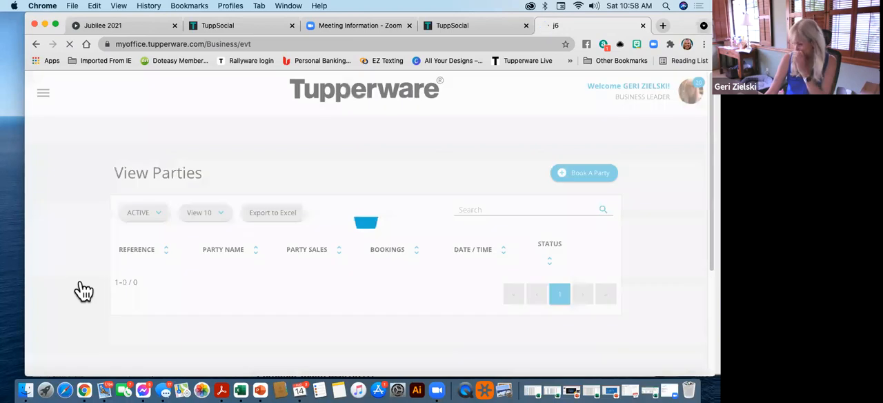
Look through the active parties, including their sales, dates and edit or delete options
{"action": "scroll", "coordinate": [341, 249], "scroll_direction": "down", "scroll_amount": 3}
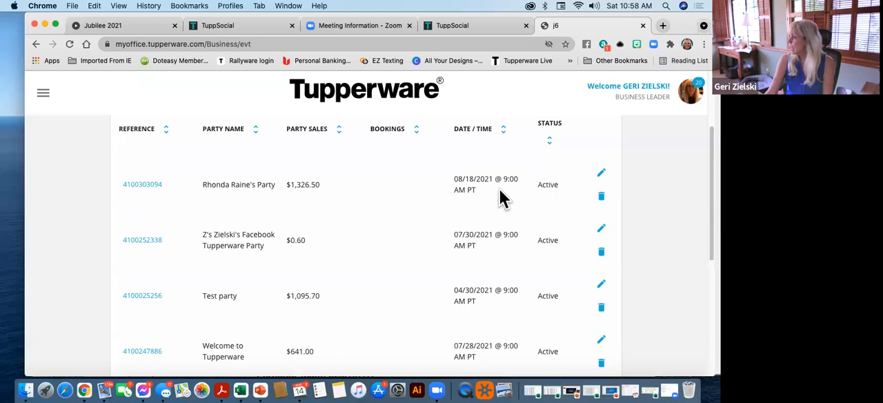
{"action": "scroll", "coordinate": [250, 229], "scroll_direction": "down", "scroll_amount": 2}
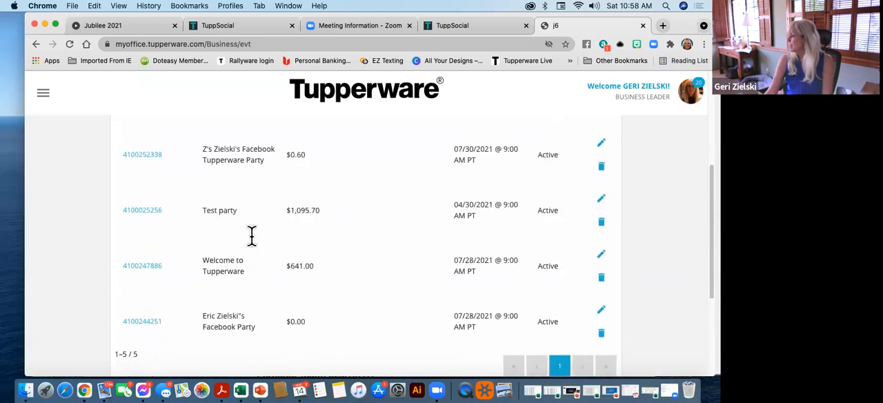
{"action": "scroll", "coordinate": [251, 236], "scroll_direction": "up", "scroll_amount": 5}
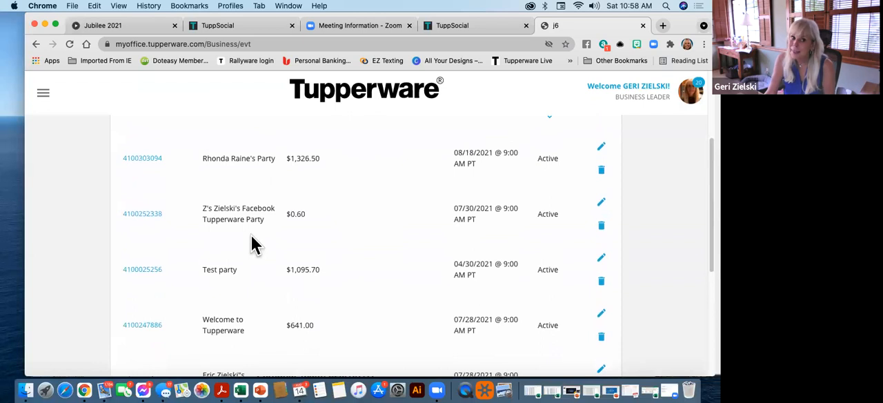
{"action": "scroll", "coordinate": [252, 235], "scroll_direction": "down", "scroll_amount": 2}
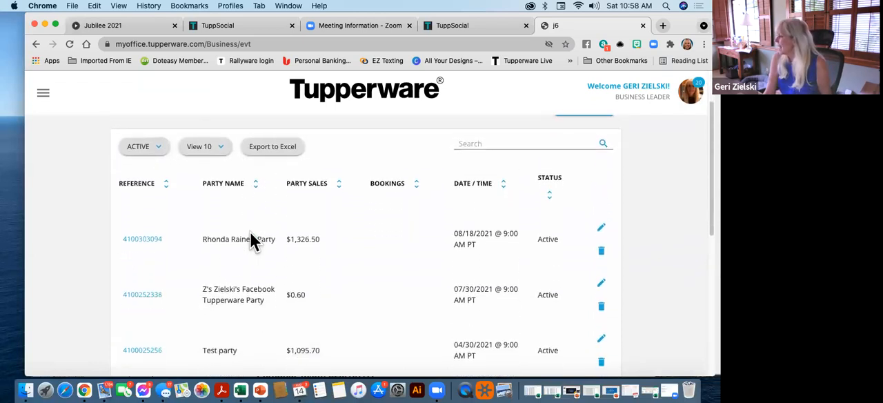
List parties of all statuses and look through the first page of results down to the page numbers
{"action": "left_click", "coordinate": [144, 148]}
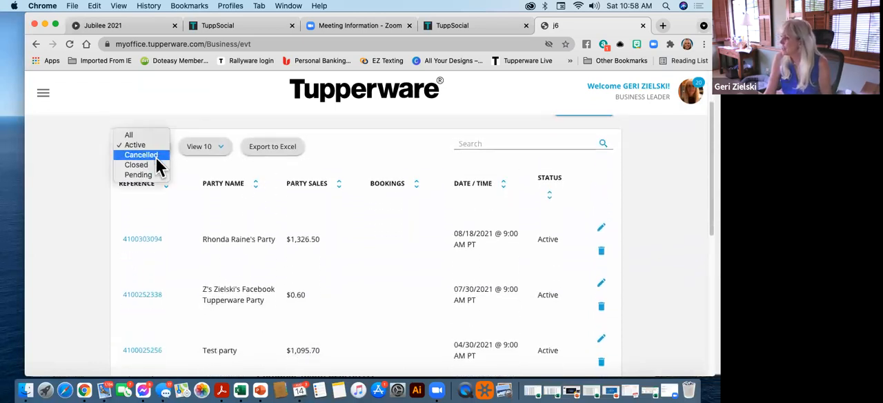
{"action": "left_click", "coordinate": [151, 136]}
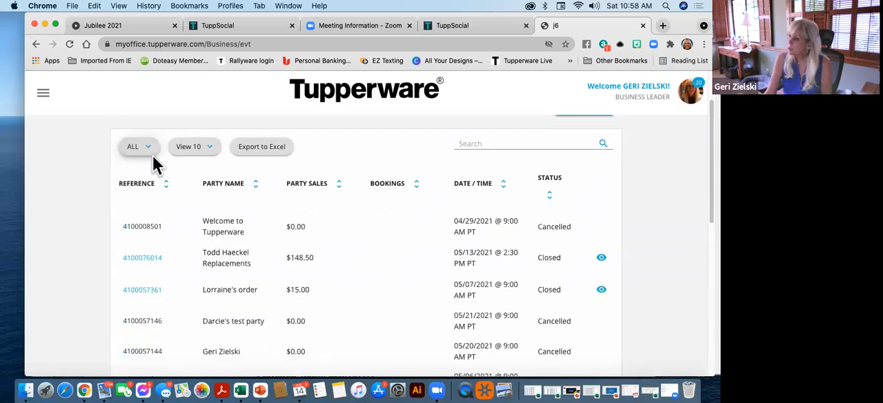
{"action": "scroll", "coordinate": [338, 254], "scroll_direction": "down", "scroll_amount": 1}
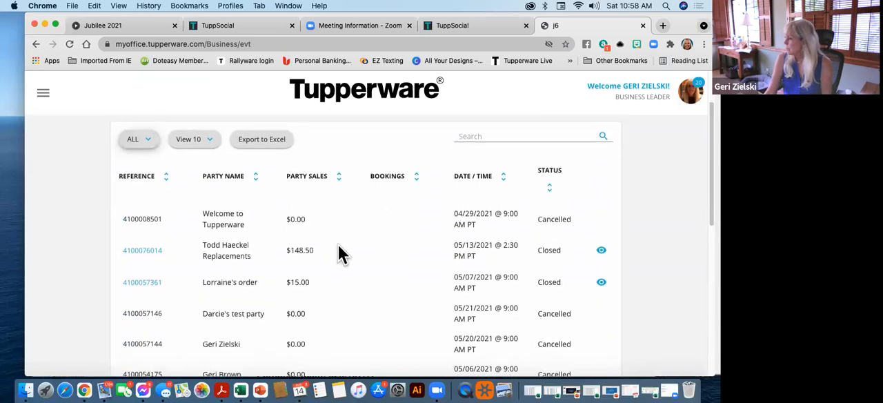
{"action": "scroll", "coordinate": [355, 281], "scroll_direction": "down", "scroll_amount": 3}
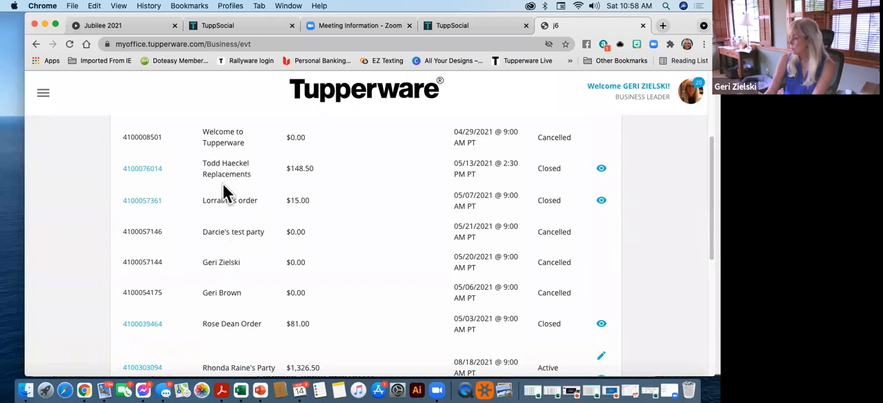
{"action": "scroll", "coordinate": [224, 192], "scroll_direction": "down", "scroll_amount": 5}
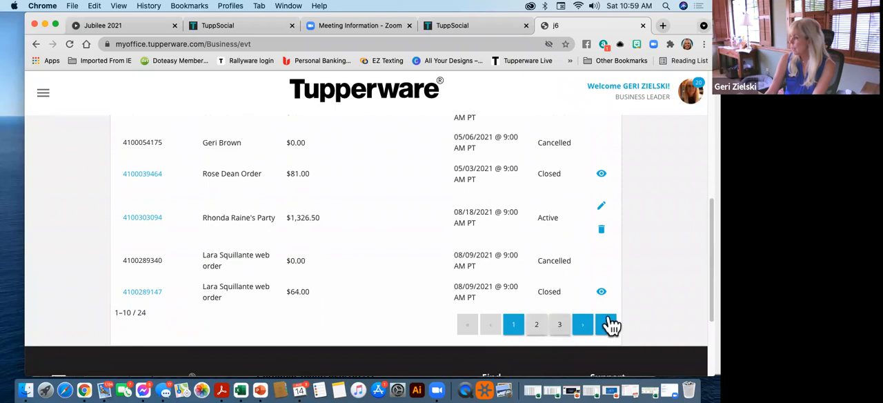
{"action": "scroll", "coordinate": [260, 232], "scroll_direction": "up", "scroll_amount": 5}
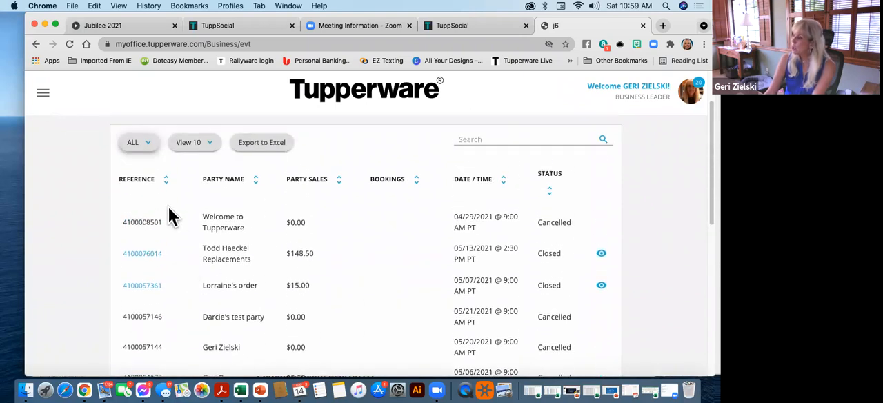
Filter the party list to Active, switch the filter to Cancelled and look over the cancelled parties
{"action": "left_click", "coordinate": [145, 140]}
{"action": "key", "text": "Return"}
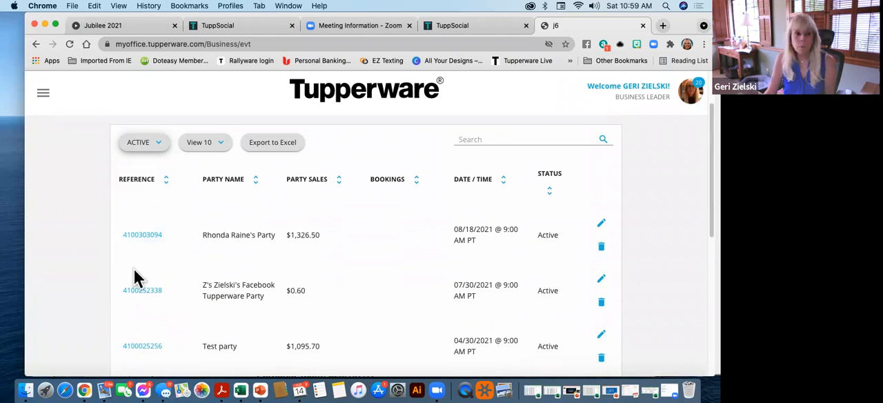
{"action": "left_click", "coordinate": [133, 144]}
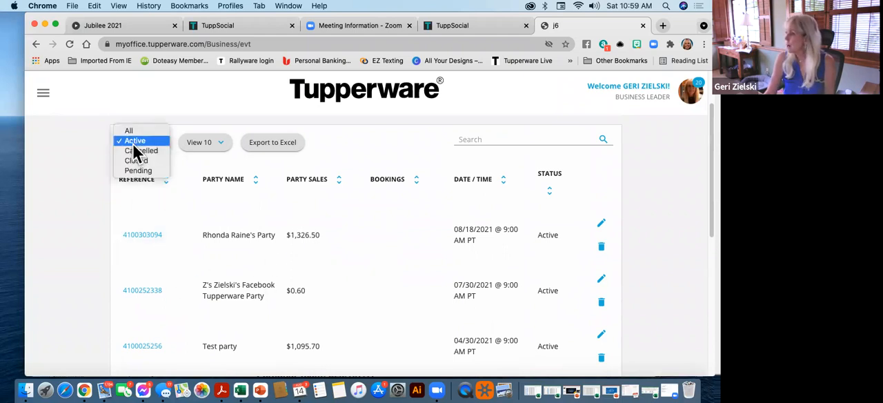
{"action": "left_click", "coordinate": [162, 151]}
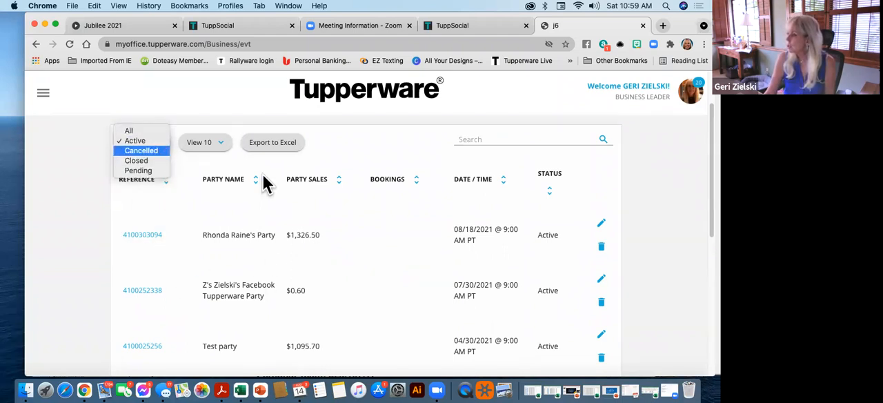
{"action": "scroll", "coordinate": [345, 241], "scroll_direction": "down", "scroll_amount": 10}
{"action": "scroll", "coordinate": [345, 241], "scroll_direction": "up", "scroll_amount": 10}
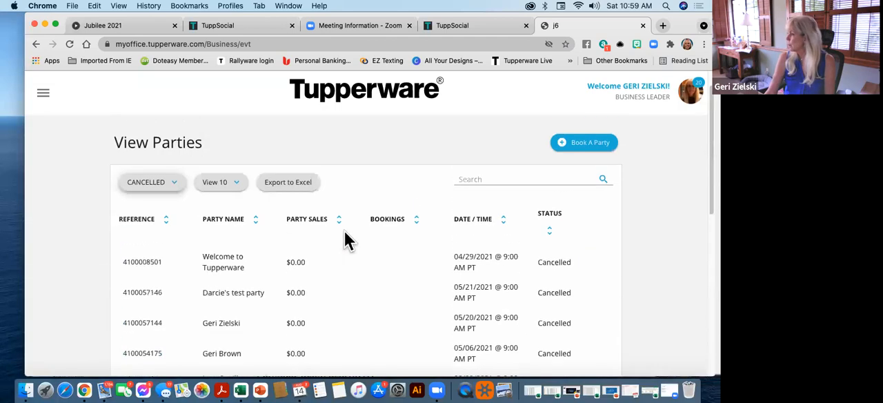
Filter the party list to Pending, and return the filter to All
{"action": "left_click", "coordinate": [169, 182]}
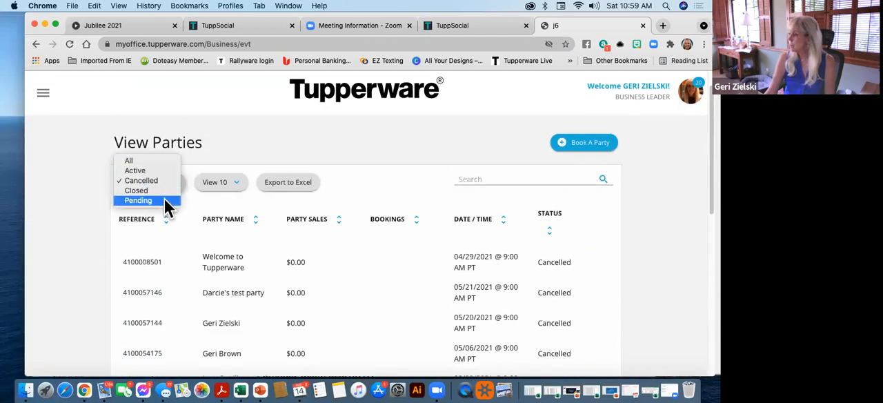
{"action": "left_click", "coordinate": [170, 200]}
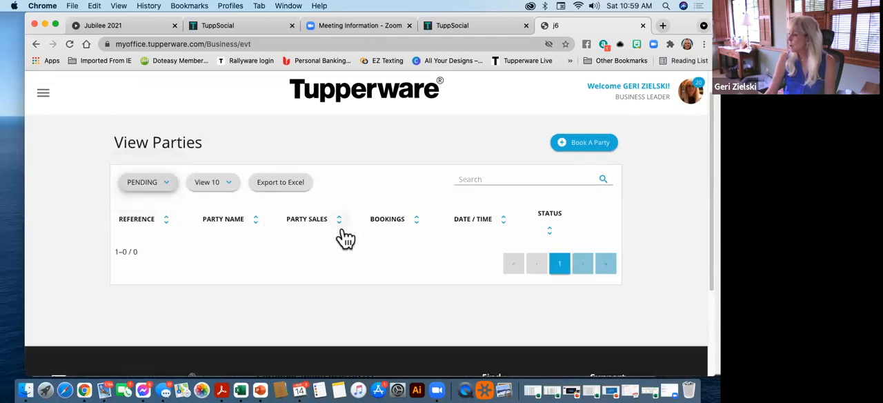
{"action": "left_click", "coordinate": [159, 185]}
{"action": "left_click", "coordinate": [156, 142]}
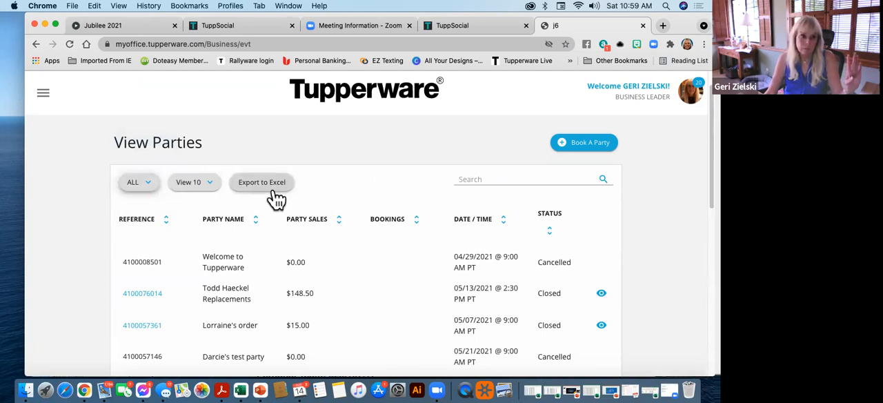
Start booking a new party and search for the existing host by first name to select her
{"action": "left_click", "coordinate": [606, 152]}
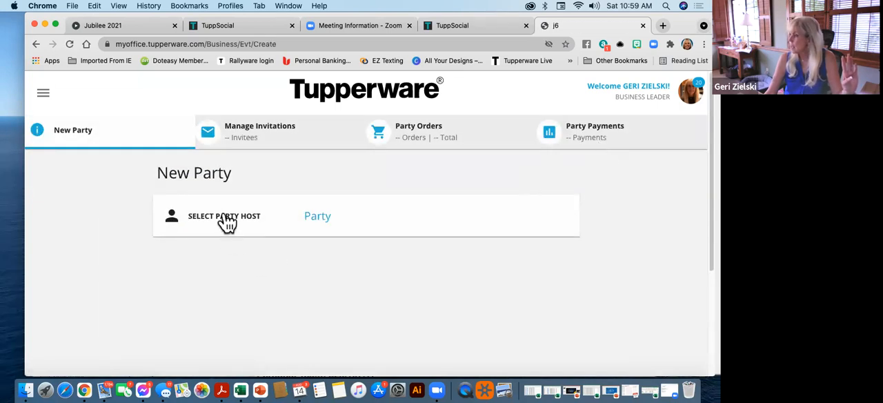
{"action": "left_click", "coordinate": [225, 215]}
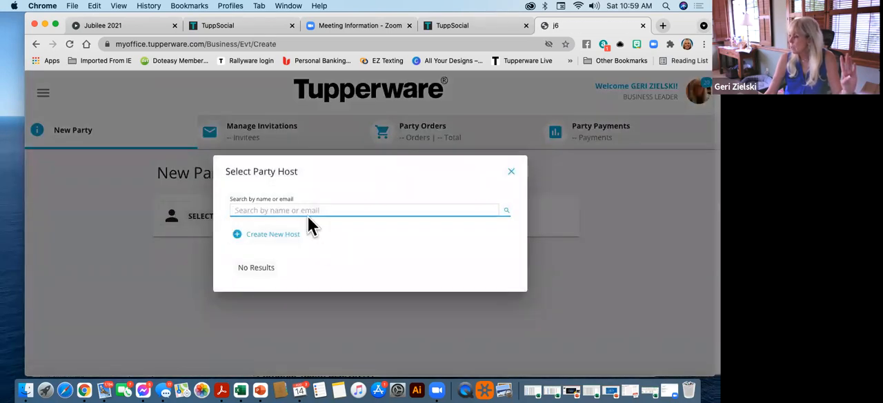
{"action": "type", "text": "rhonda"}
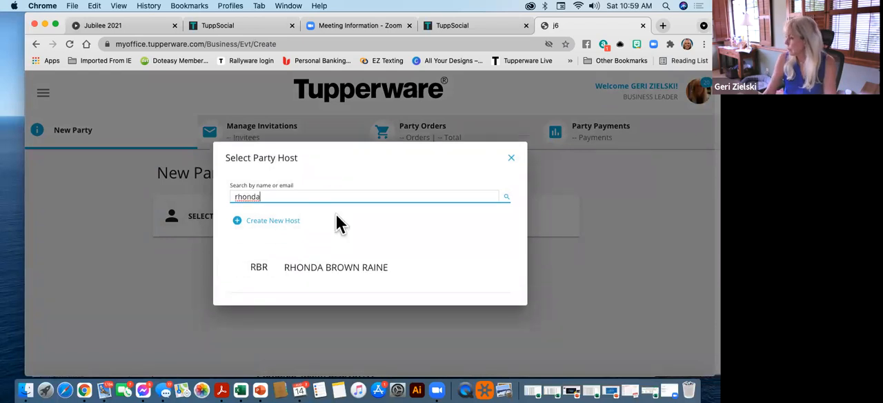
{"action": "left_click", "coordinate": [366, 273]}
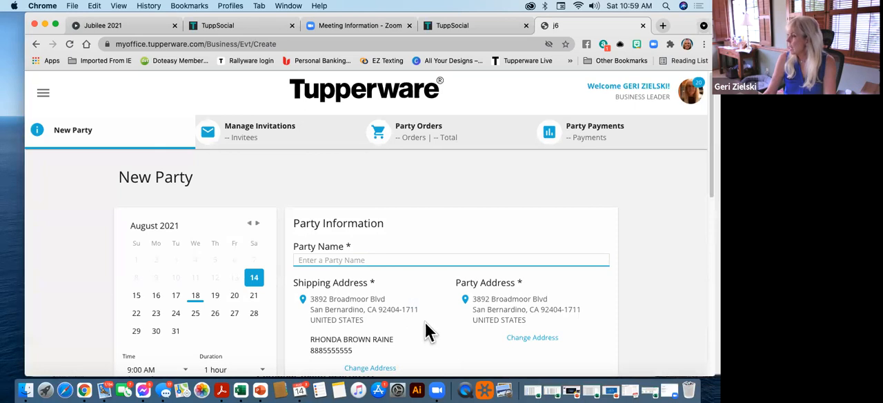
Look over the New Party form's date, name, address and event source fields, and cancel the party without saving
{"action": "scroll", "coordinate": [425, 322], "scroll_direction": "down", "scroll_amount": 5}
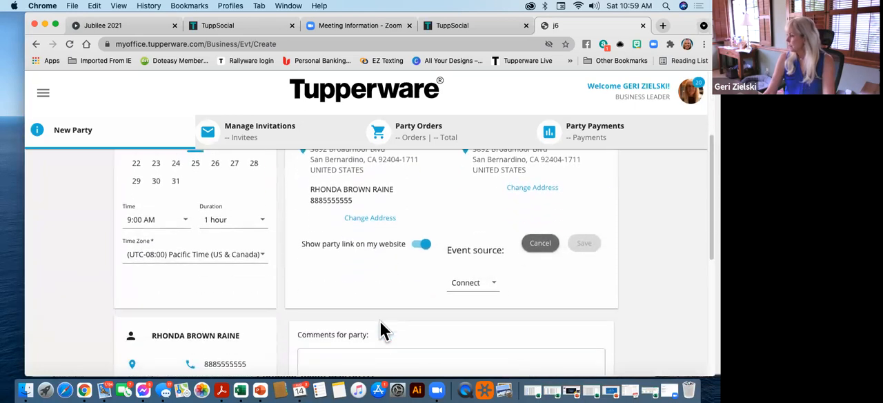
{"action": "scroll", "coordinate": [379, 266], "scroll_direction": "down", "scroll_amount": 10}
{"action": "scroll", "coordinate": [380, 266], "scroll_direction": "up", "scroll_amount": 9}
{"action": "scroll", "coordinate": [379, 270], "scroll_direction": "up", "scroll_amount": 5}
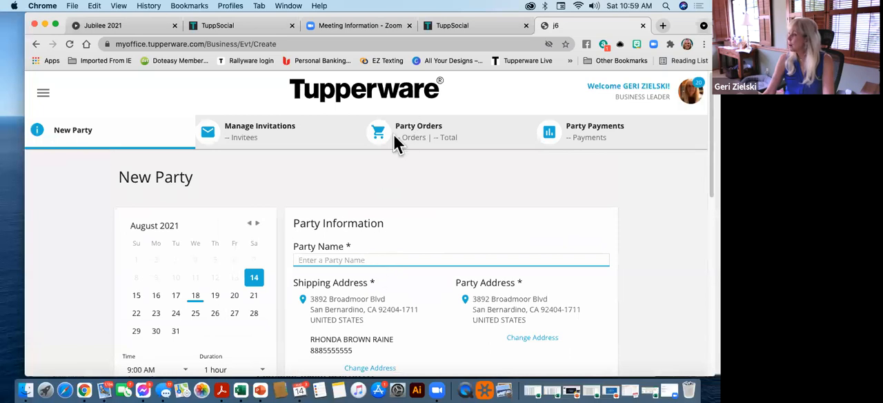
{"action": "scroll", "coordinate": [414, 239], "scroll_direction": "down", "scroll_amount": 1}
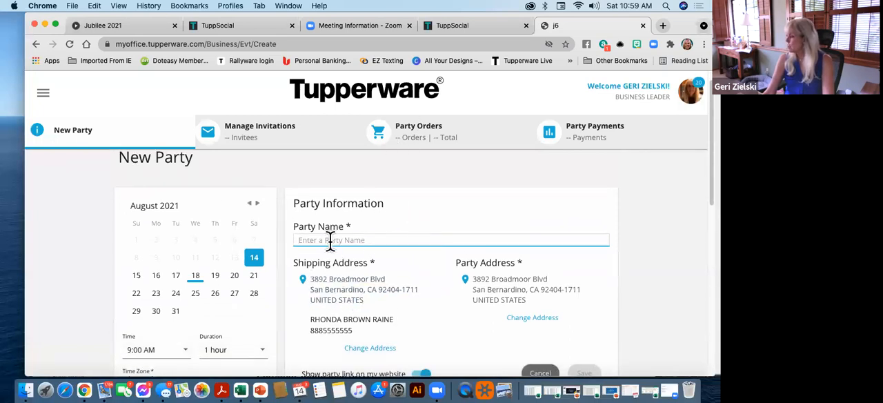
{"action": "scroll", "coordinate": [330, 240], "scroll_direction": "down", "scroll_amount": 1}
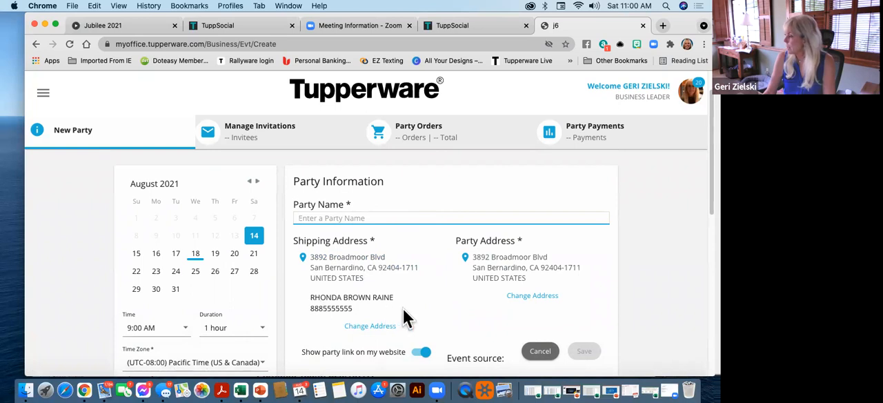
{"action": "left_click", "coordinate": [538, 352]}
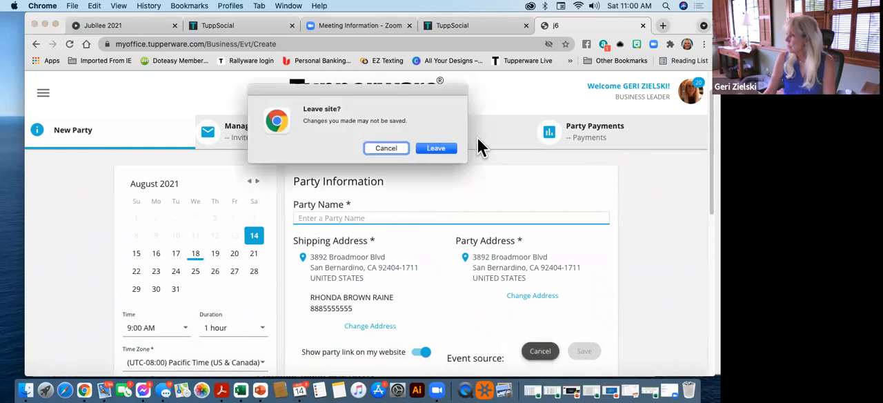
{"action": "key", "text": "Return"}
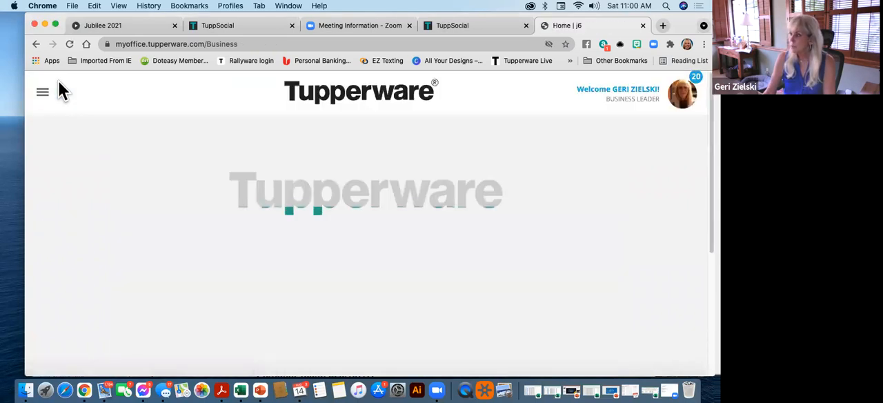
Open the Party Order Detail report from the Sales options
{"action": "left_click", "coordinate": [45, 97]}
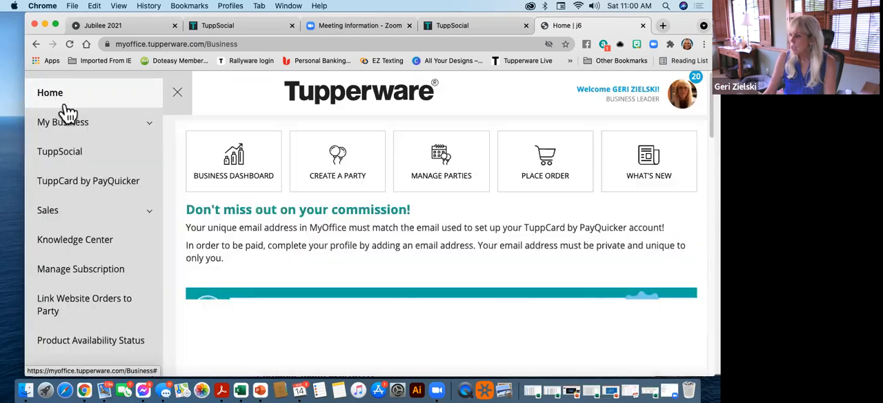
{"action": "left_click", "coordinate": [146, 211]}
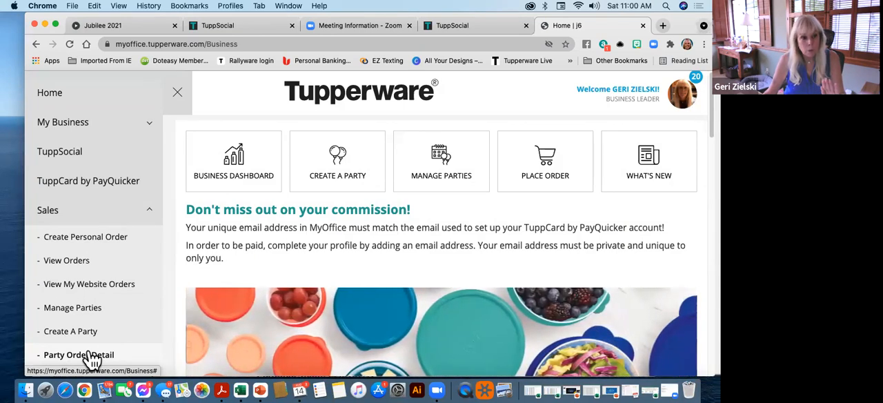
{"action": "left_click", "coordinate": [92, 356]}
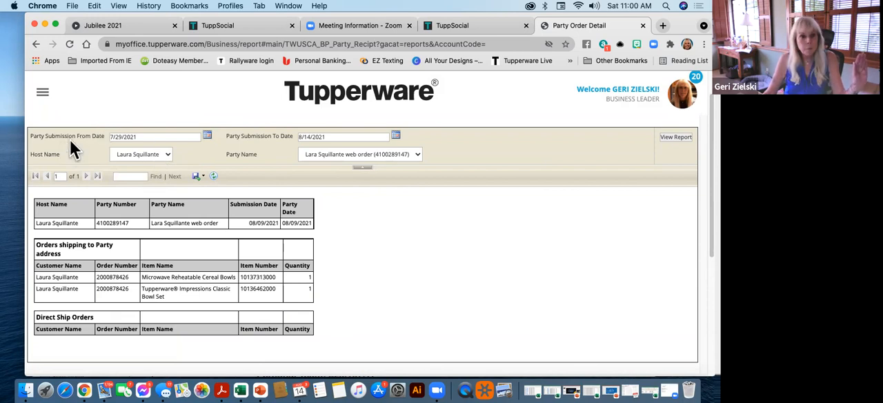
Set the report's Party Submission From Date to 4/29/2021
{"action": "left_click", "coordinate": [207, 136]}
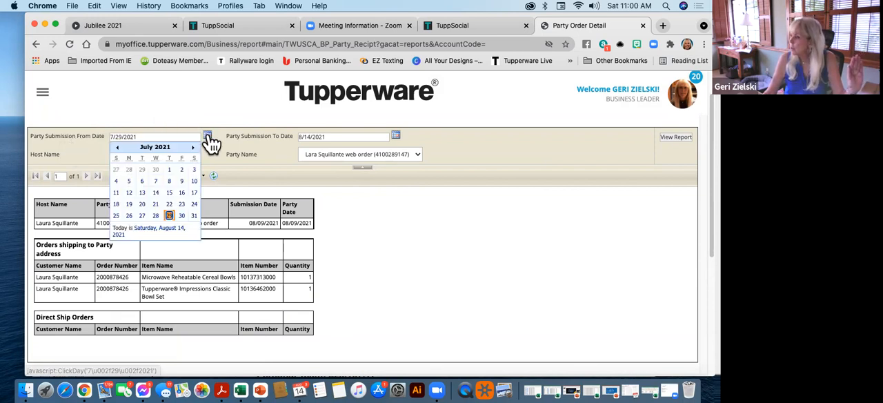
{"action": "left_click", "coordinate": [117, 148]}
{"action": "left_click", "coordinate": [117, 148]}
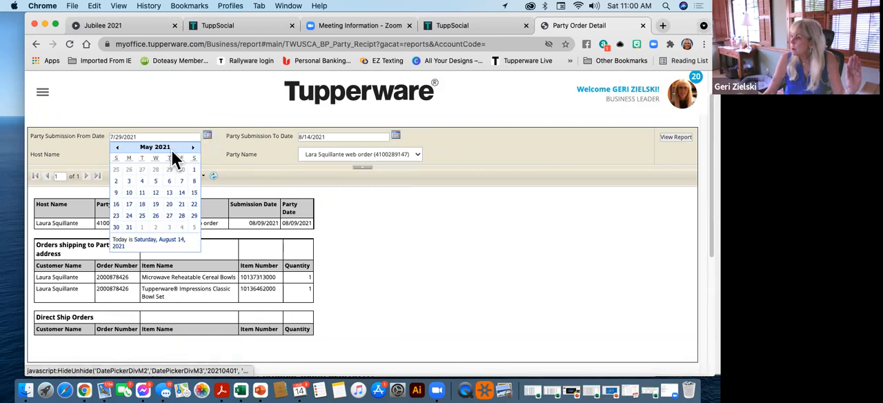
{"action": "left_click", "coordinate": [171, 172]}
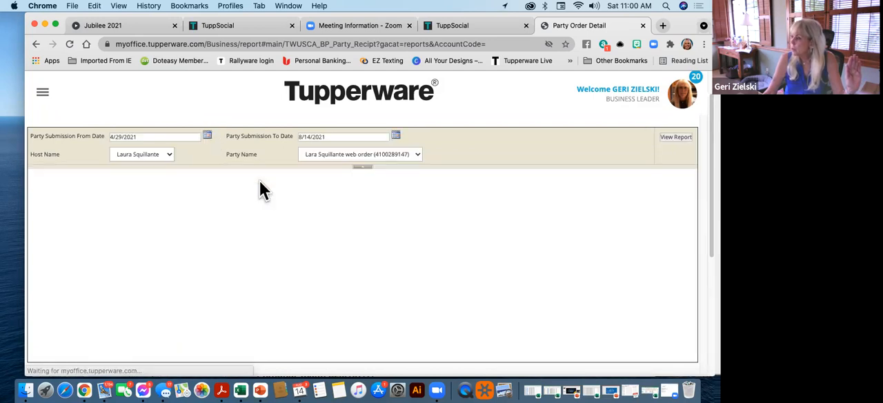
Try several hosts in the Host Name choices, return to the first host with the web order party, and run the report
{"action": "left_click", "coordinate": [169, 154]}
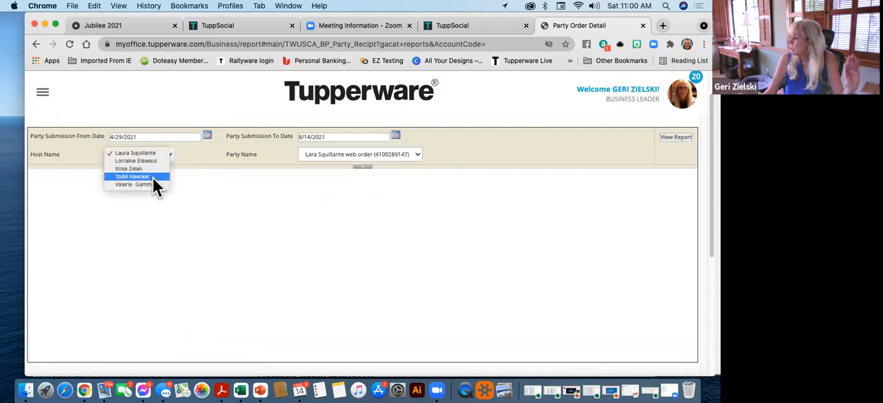
{"action": "left_click", "coordinate": [153, 177]}
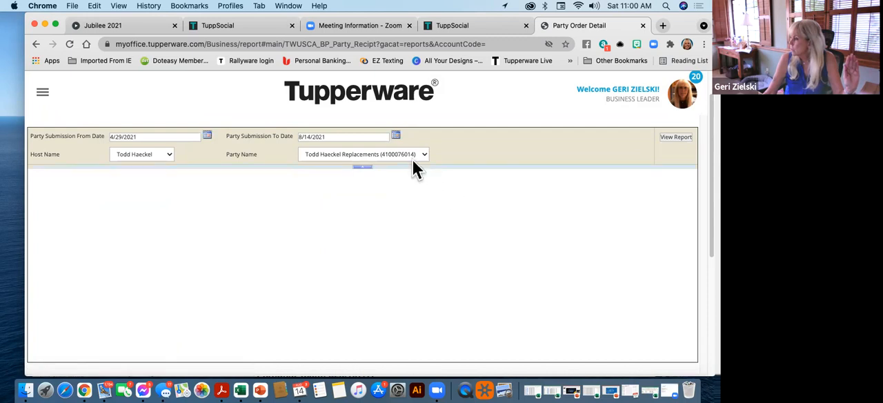
{"action": "left_click", "coordinate": [145, 156]}
{"action": "left_click", "coordinate": [145, 146]}
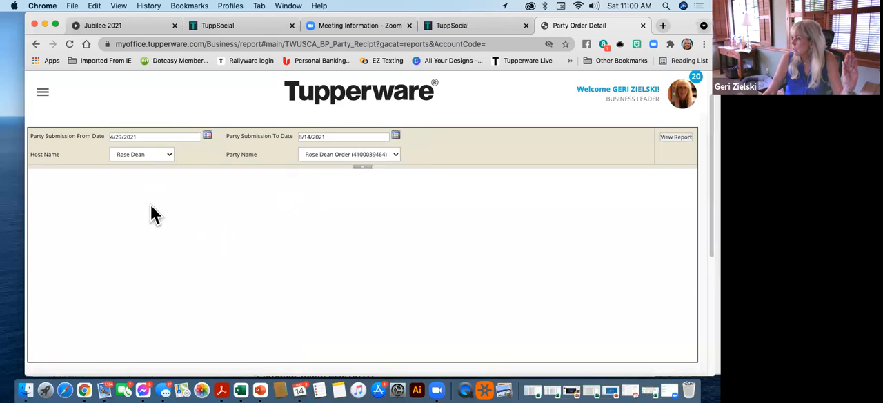
{"action": "left_click", "coordinate": [170, 154]}
{"action": "left_click", "coordinate": [162, 136]}
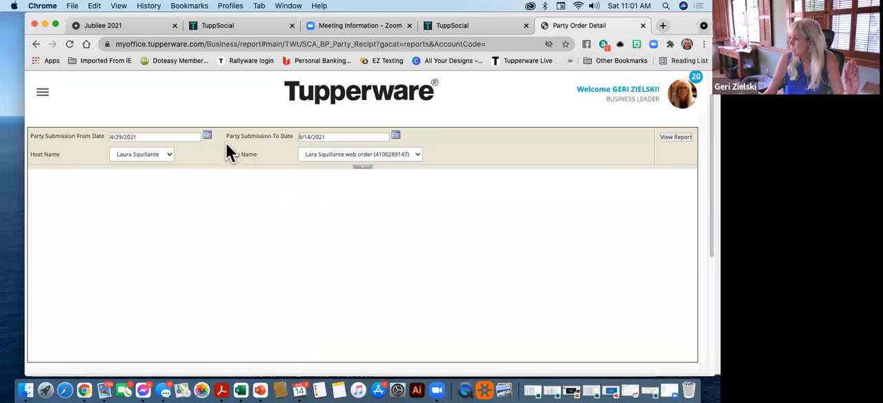
{"action": "left_click", "coordinate": [677, 138]}
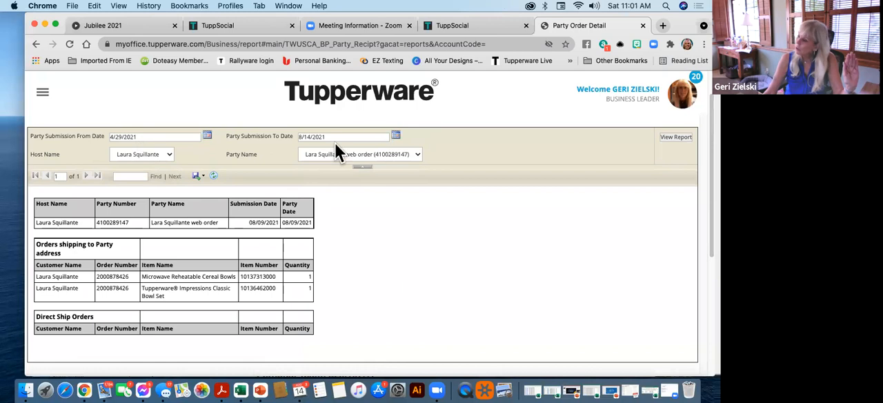
Select the third host in the Host Name list and run the party order report for her
{"action": "left_click", "coordinate": [156, 156]}
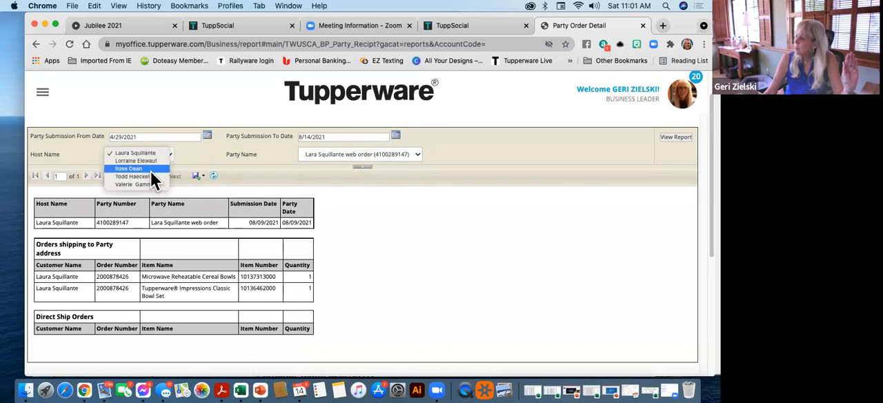
{"action": "left_click", "coordinate": [128, 169]}
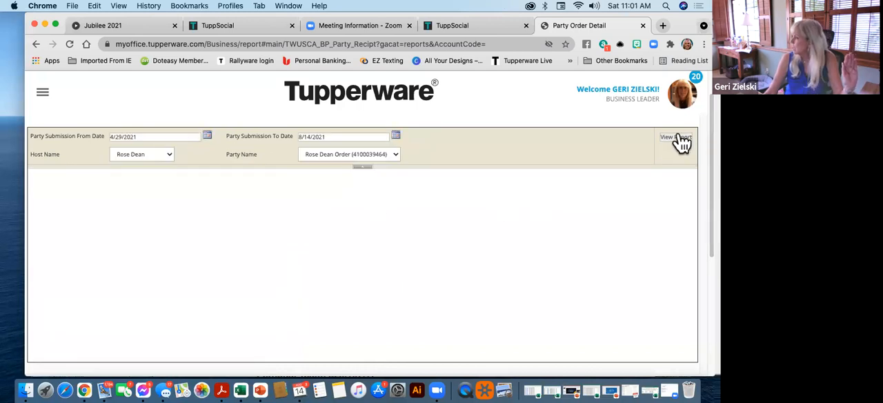
{"action": "left_click", "coordinate": [676, 138]}
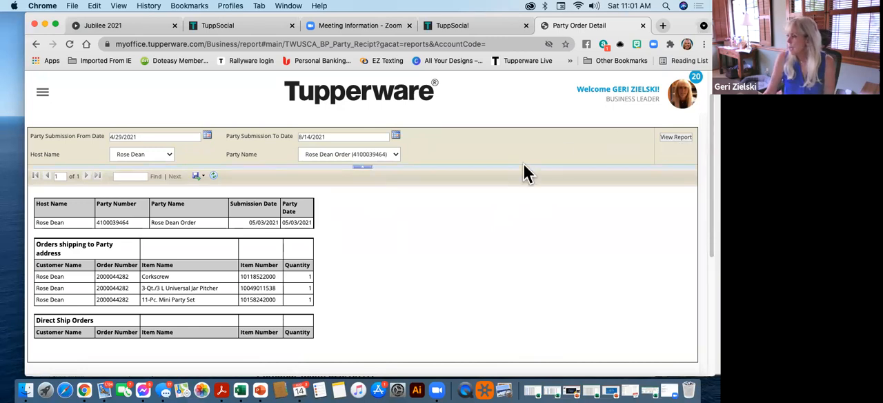
Export the party order report as a Word document and save it as TWUSCA_BP_Party_Recipt-en
{"action": "left_click", "coordinate": [207, 182]}
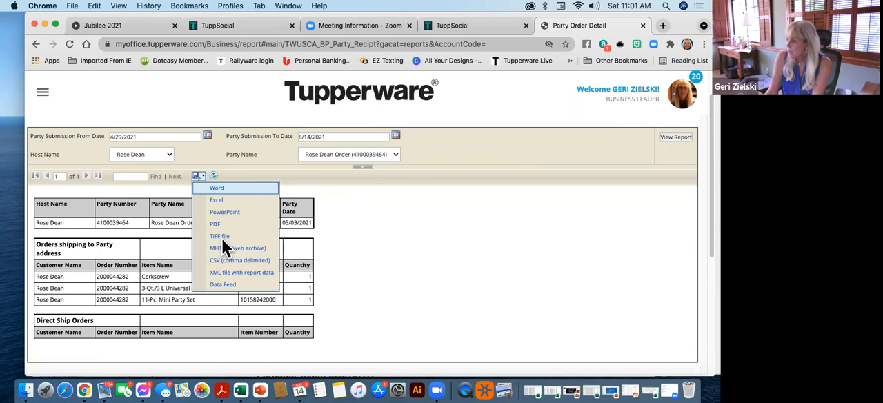
{"action": "left_click", "coordinate": [242, 189]}
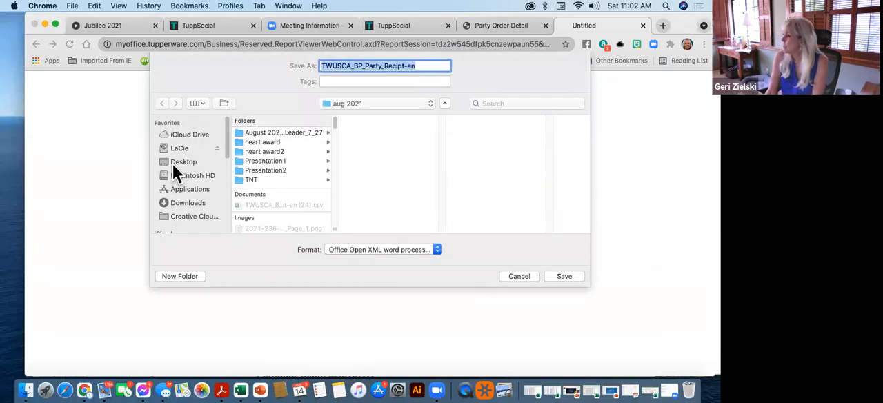
{"action": "left_click", "coordinate": [565, 276]}
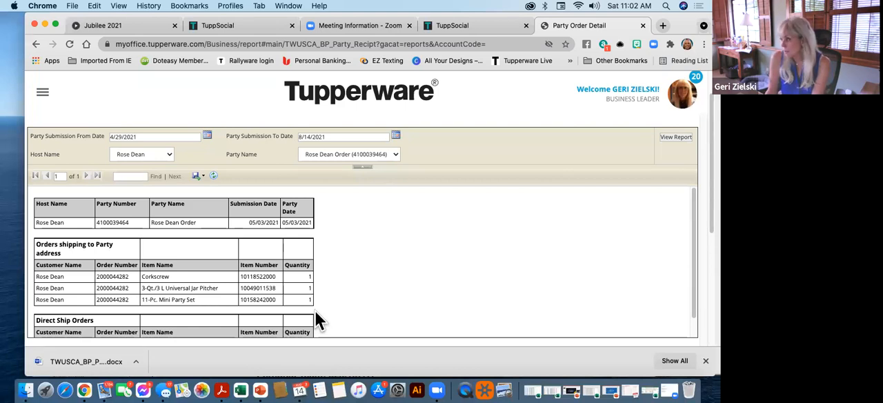
Switch the report to the host with the Replacements party and run it
{"action": "left_click", "coordinate": [158, 158]}
{"action": "left_click", "coordinate": [157, 163]}
{"action": "left_click", "coordinate": [669, 137]}
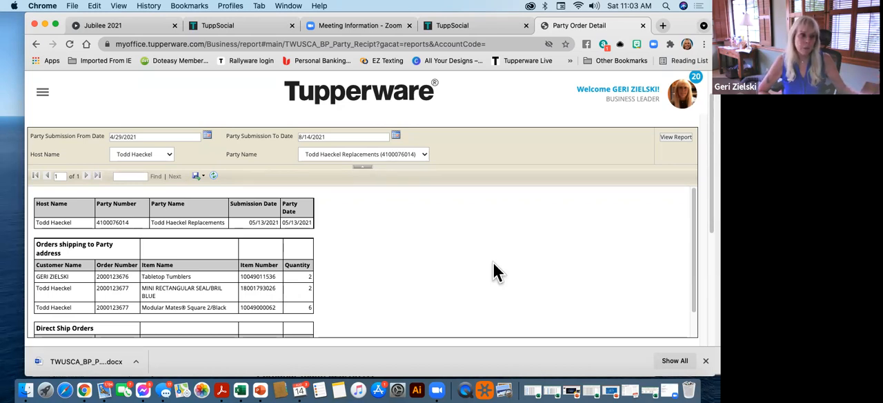
View the exported party report in Microsoft Word, and return to the MyOffice report in Chrome
{"action": "left_click", "coordinate": [80, 364]}
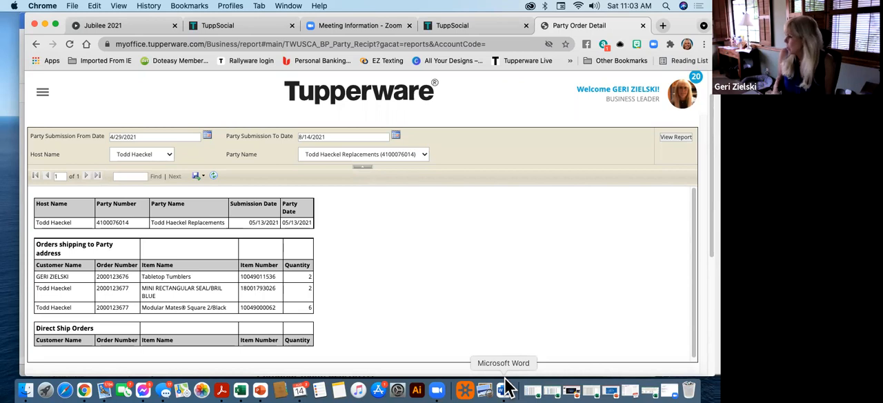
{"action": "left_click", "coordinate": [503, 389]}
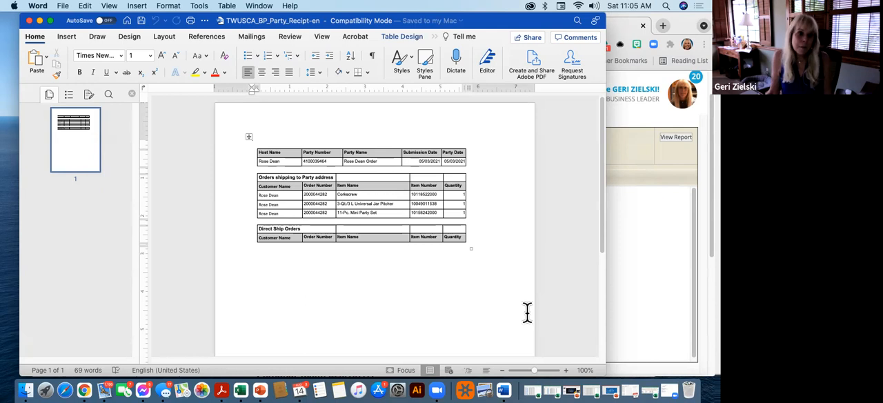
{"action": "left_click", "coordinate": [658, 266]}
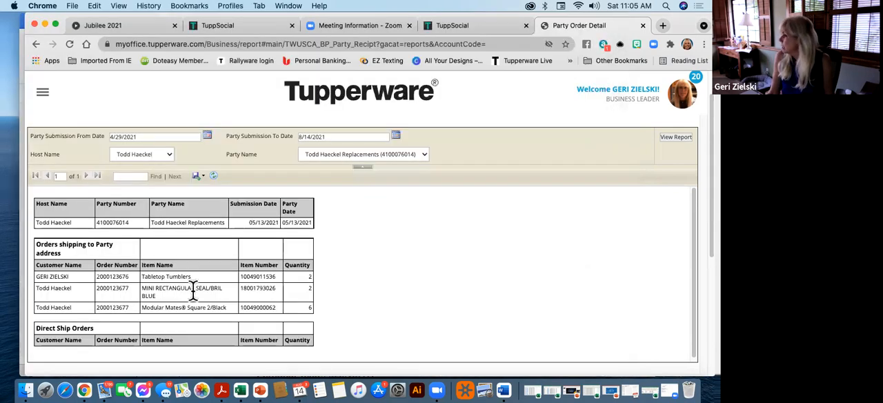
Open the Orders Partially Shipped report from the Sales options
{"action": "left_click", "coordinate": [42, 92]}
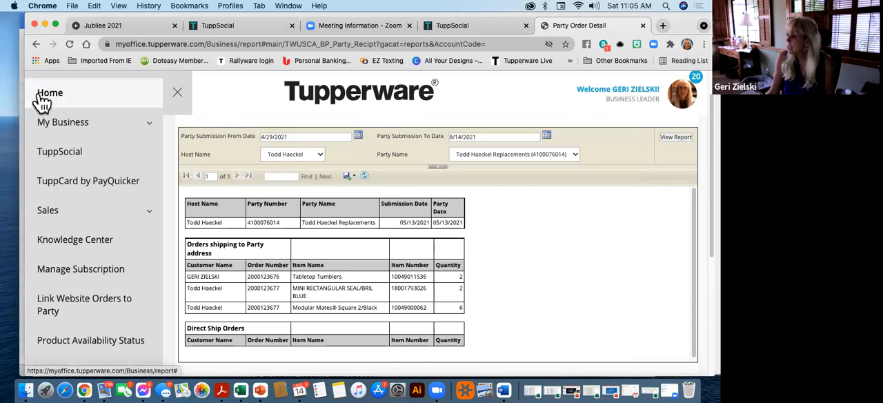
{"action": "left_click", "coordinate": [73, 219]}
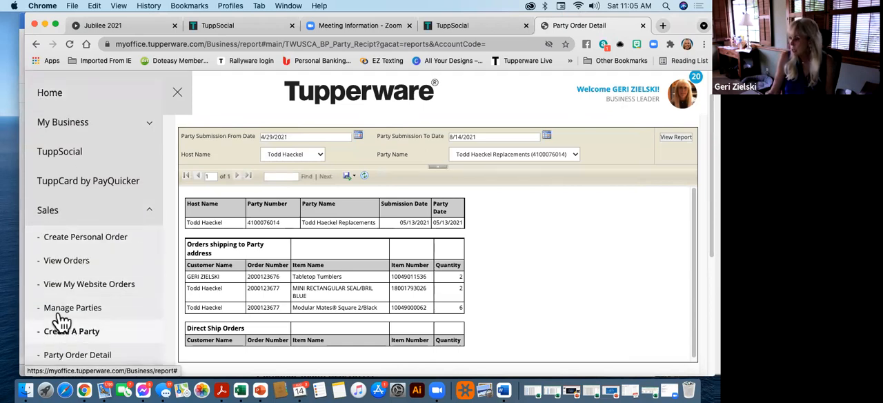
{"action": "left_click", "coordinate": [82, 356]}
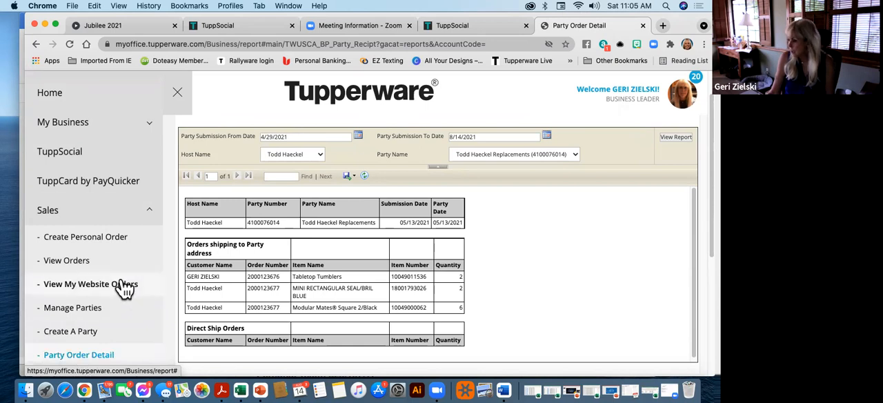
{"action": "scroll", "coordinate": [124, 289], "scroll_direction": "down", "scroll_amount": 5}
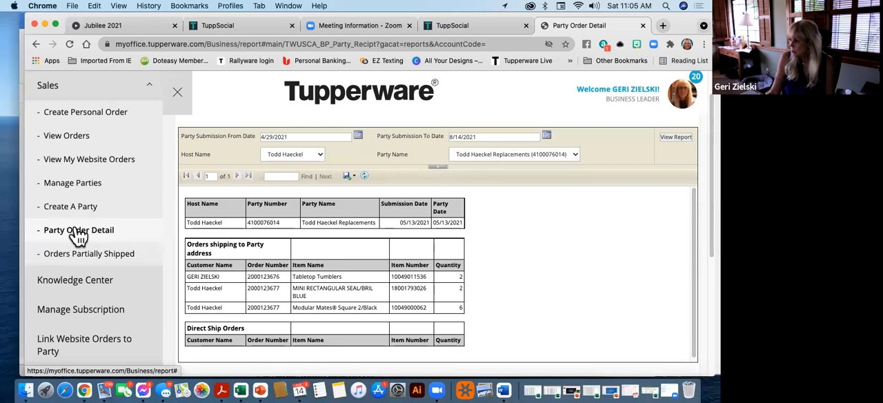
{"action": "left_click", "coordinate": [90, 255]}
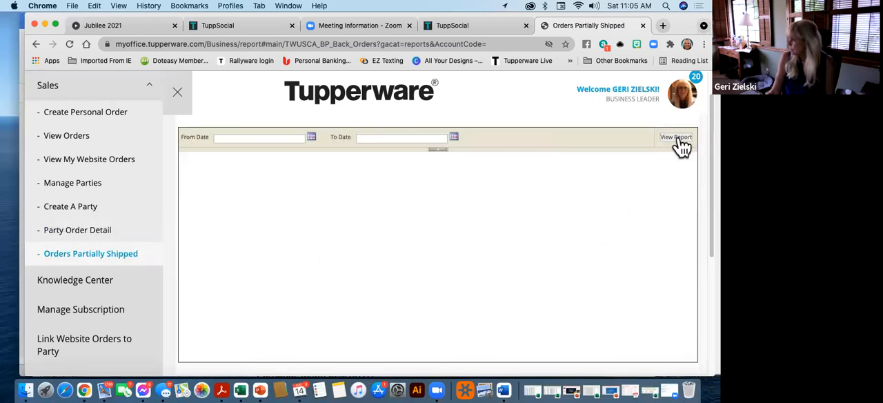
Try to run the partially shipped report without dates, and set its From Date to 6/28/2021
{"action": "left_click", "coordinate": [676, 137]}
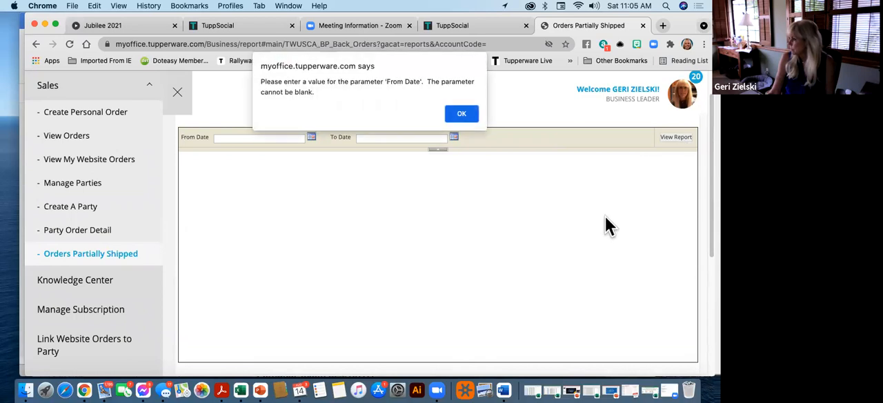
{"action": "left_click", "coordinate": [461, 116]}
{"action": "left_click", "coordinate": [311, 138]}
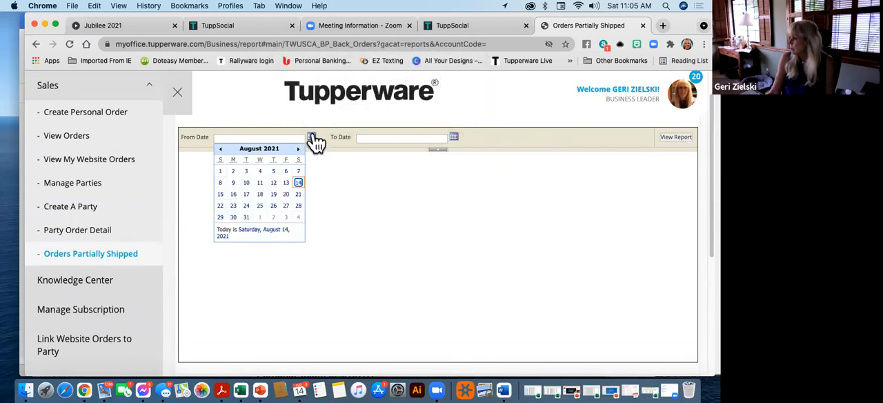
{"action": "left_click", "coordinate": [221, 149]}
{"action": "left_click", "coordinate": [233, 171]}
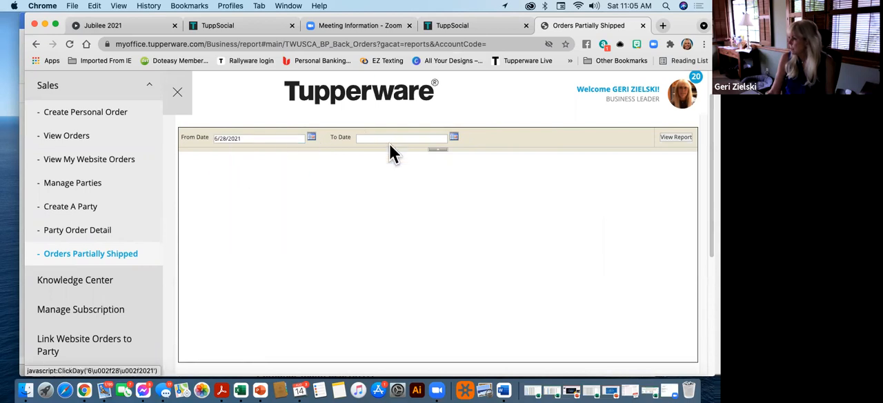
Set the To Date to 8/14/2021, run the report and look over the back orders table
{"action": "left_click", "coordinate": [454, 136]}
{"action": "left_click", "coordinate": [365, 173]}
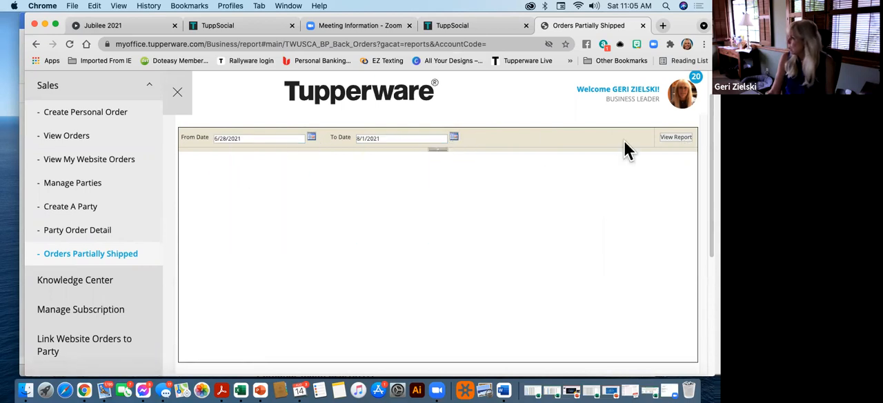
{"action": "left_click", "coordinate": [454, 137]}
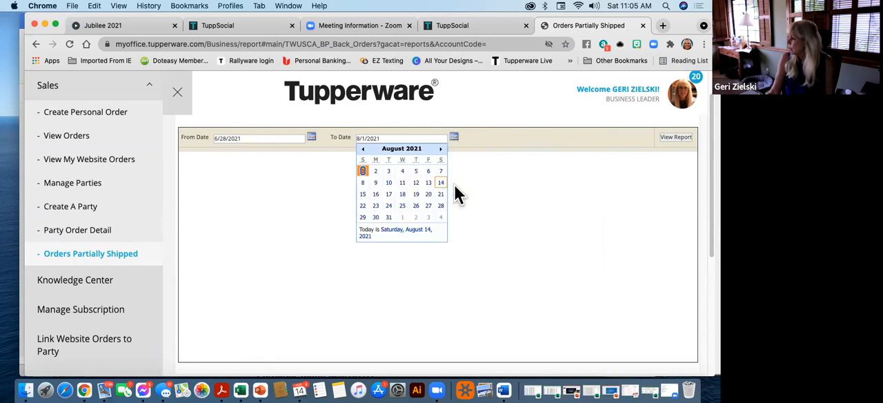
{"action": "left_click", "coordinate": [441, 183]}
{"action": "left_click", "coordinate": [675, 137]}
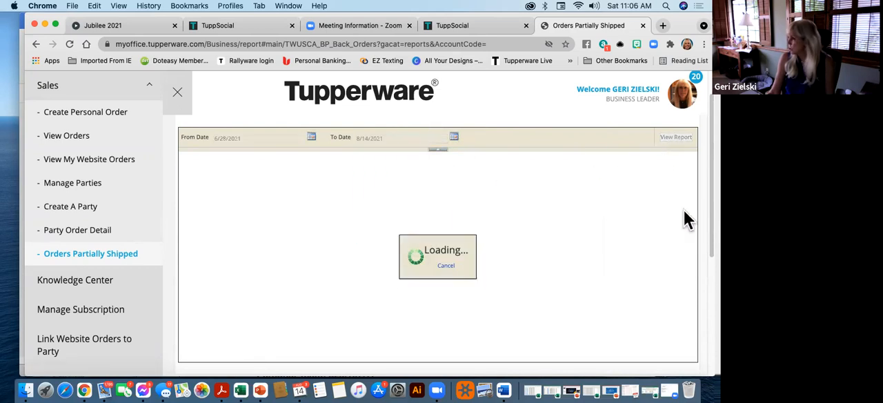
{"action": "scroll", "coordinate": [571, 287], "scroll_direction": "down", "scroll_amount": 2}
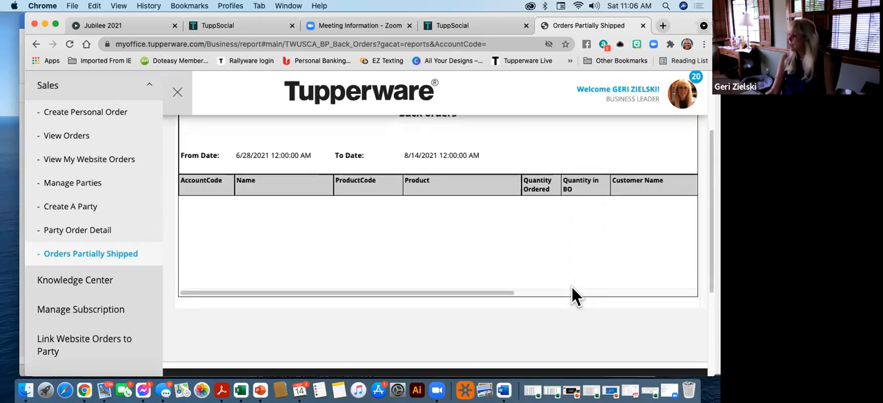
{"action": "scroll", "coordinate": [571, 290], "scroll_direction": "up", "scroll_amount": 2}
Set the From Date of the Orders Partially Shipped report to 5/11/2021
{"action": "left_click", "coordinate": [311, 178]}
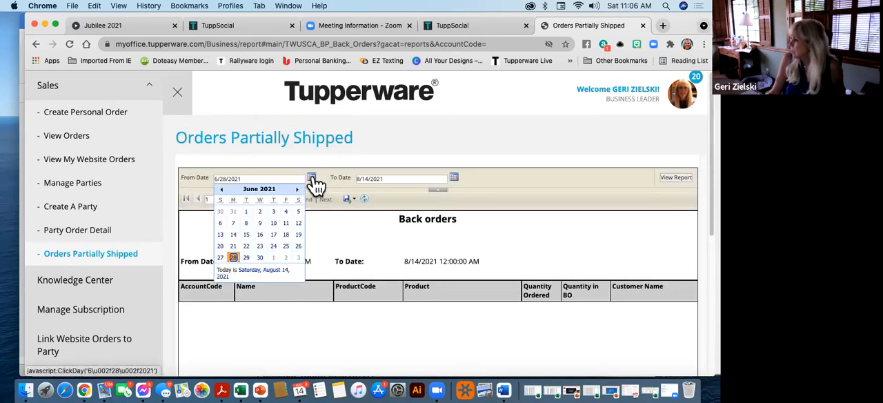
{"action": "left_click", "coordinate": [221, 189]}
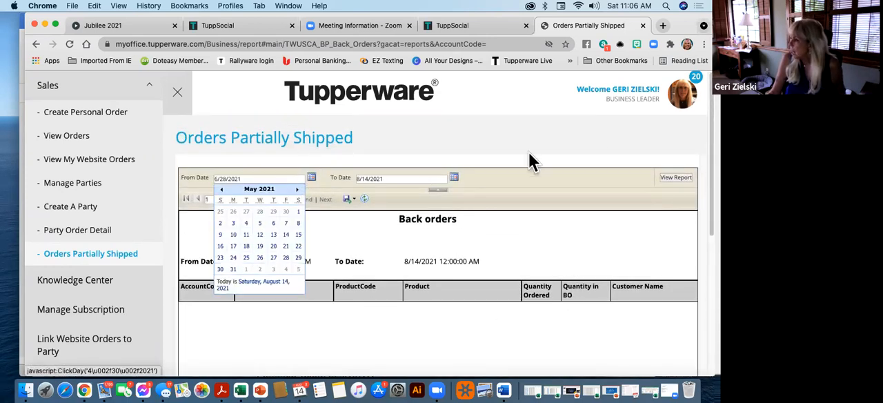
{"action": "left_click", "coordinate": [246, 235]}
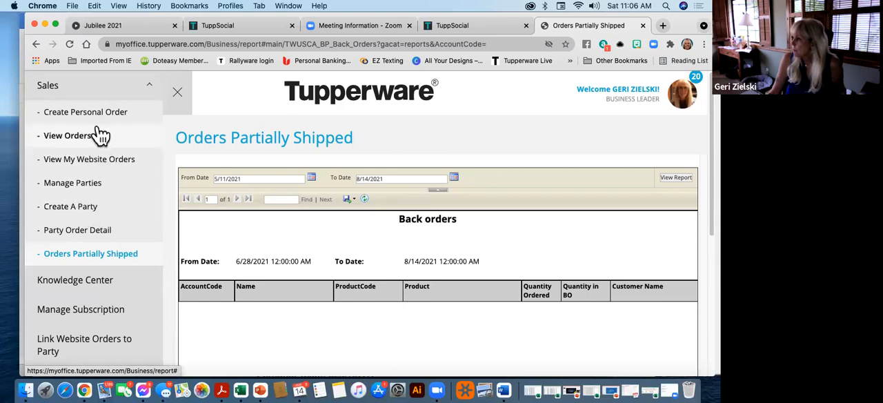
Open the View Orders list from the Sales options and look over the order statuses
{"action": "left_click", "coordinate": [82, 141]}
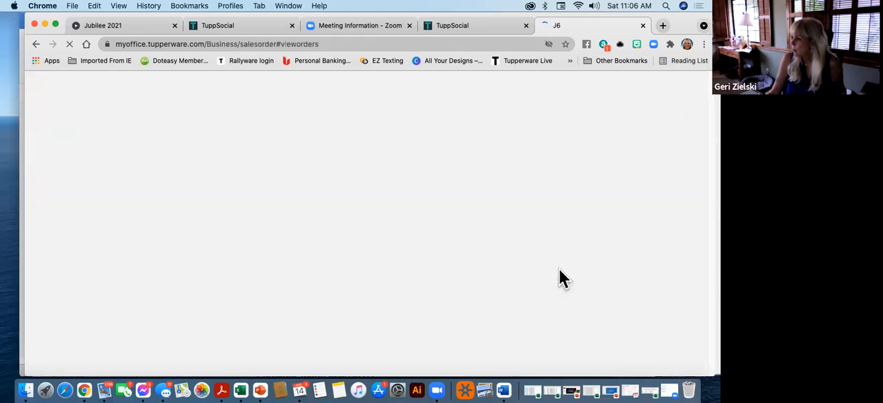
{"action": "scroll", "coordinate": [562, 271], "scroll_direction": "down", "scroll_amount": 3}
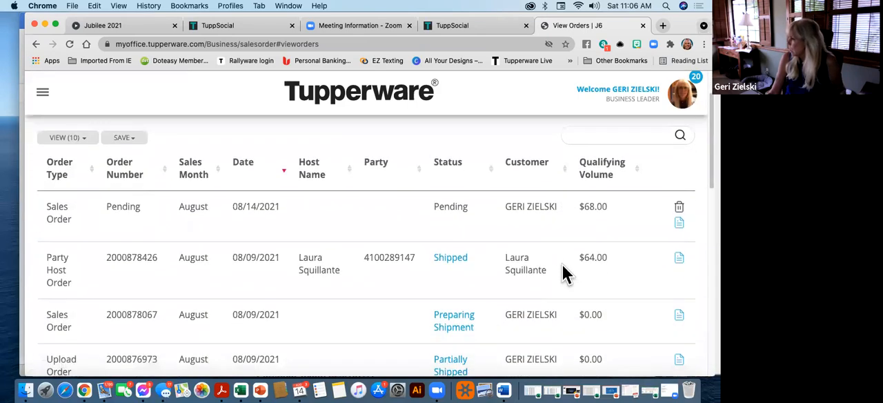
{"action": "scroll", "coordinate": [414, 283], "scroll_direction": "down", "scroll_amount": 1}
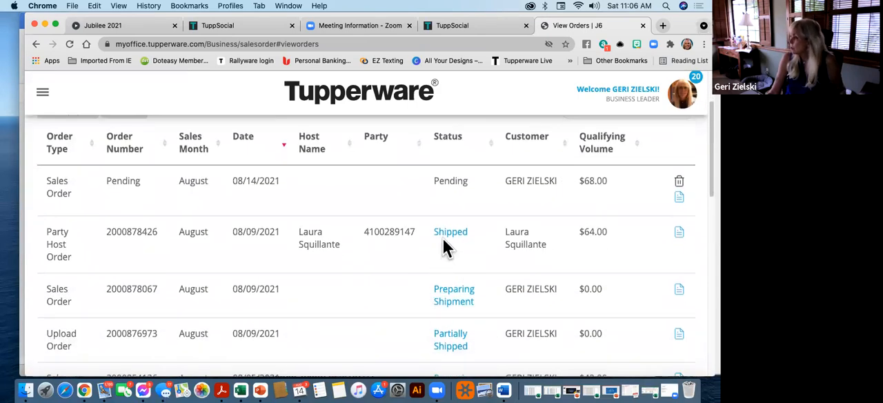
Open the shipped party host order of 08/09/2021 and examine its products, payment, shipped items, status history and volume
{"action": "left_click", "coordinate": [681, 242]}
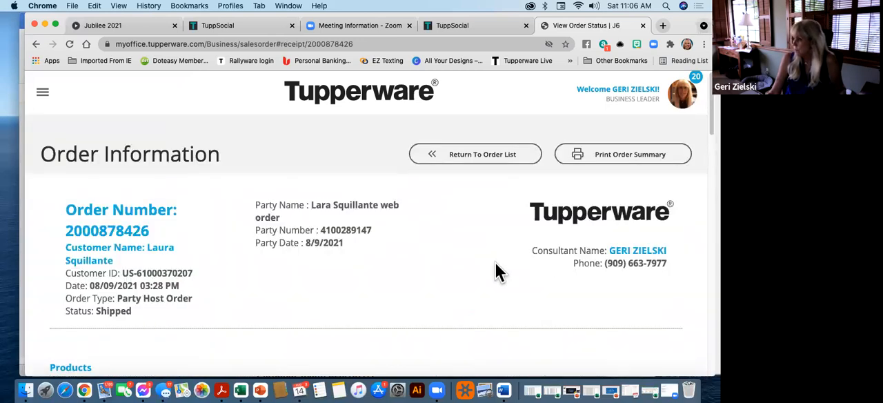
{"action": "scroll", "coordinate": [496, 262], "scroll_direction": "down", "scroll_amount": 5}
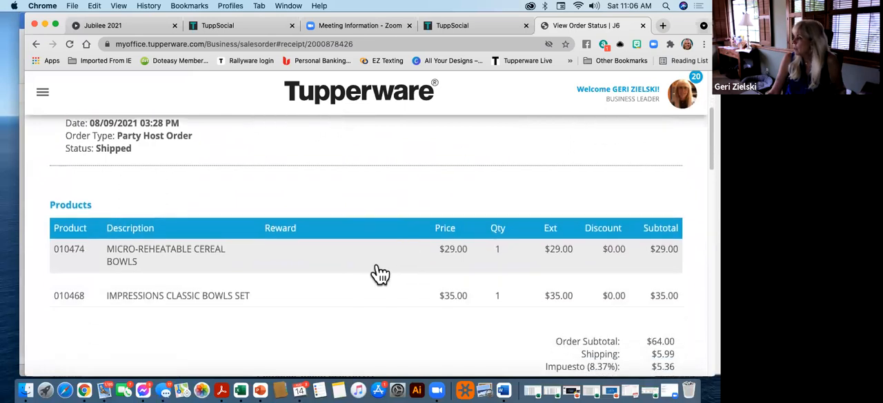
{"action": "scroll", "coordinate": [374, 271], "scroll_direction": "down", "scroll_amount": 2}
{"action": "scroll", "coordinate": [373, 279], "scroll_direction": "down", "scroll_amount": 6}
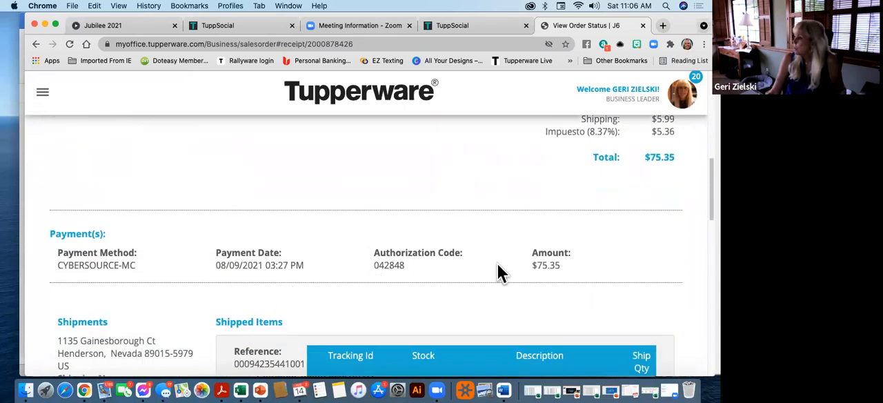
{"action": "scroll", "coordinate": [497, 264], "scroll_direction": "down", "scroll_amount": 4}
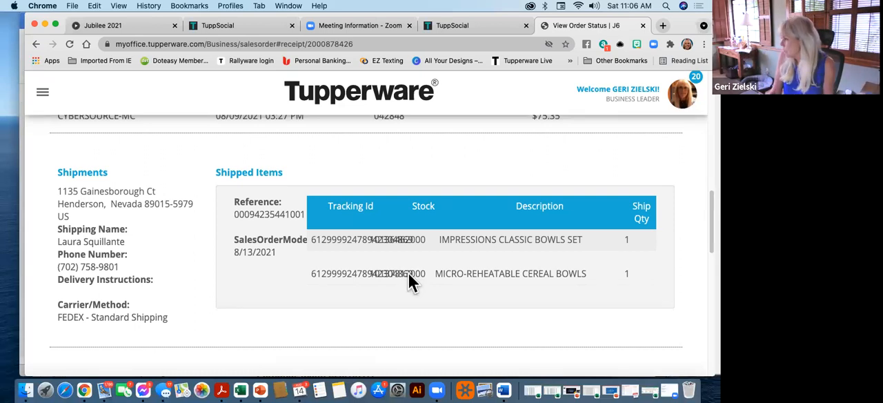
{"action": "scroll", "coordinate": [397, 249], "scroll_direction": "down", "scroll_amount": 1}
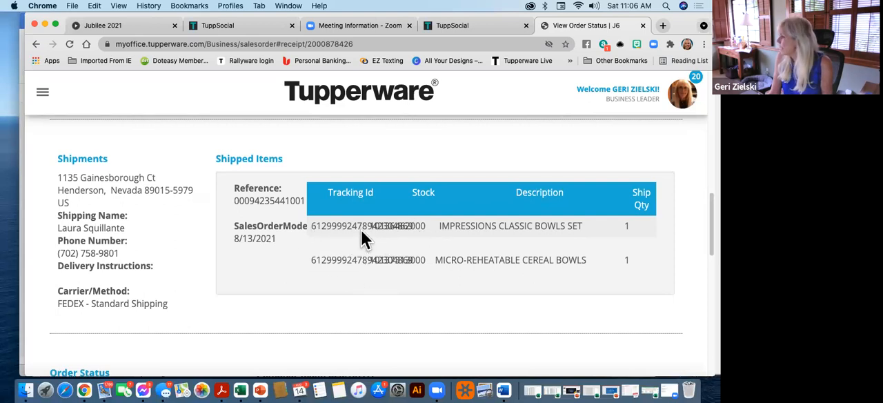
{"action": "scroll", "coordinate": [329, 228], "scroll_direction": "down", "scroll_amount": 5}
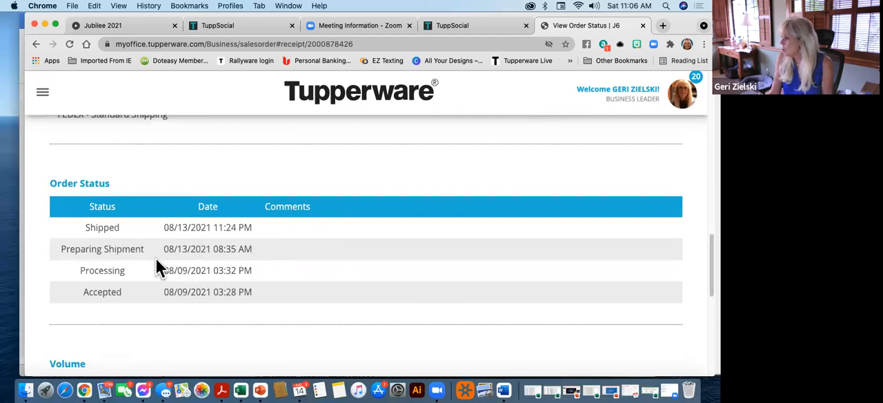
{"action": "scroll", "coordinate": [365, 271], "scroll_direction": "down", "scroll_amount": 4}
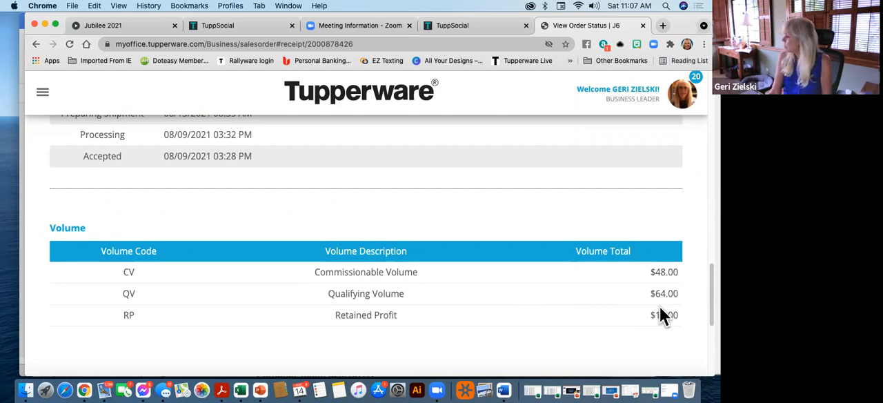
Return to the order list and open the details of the shipped website order dated 08/03/2021
{"action": "scroll", "coordinate": [595, 275], "scroll_direction": "up", "scroll_amount": 10}
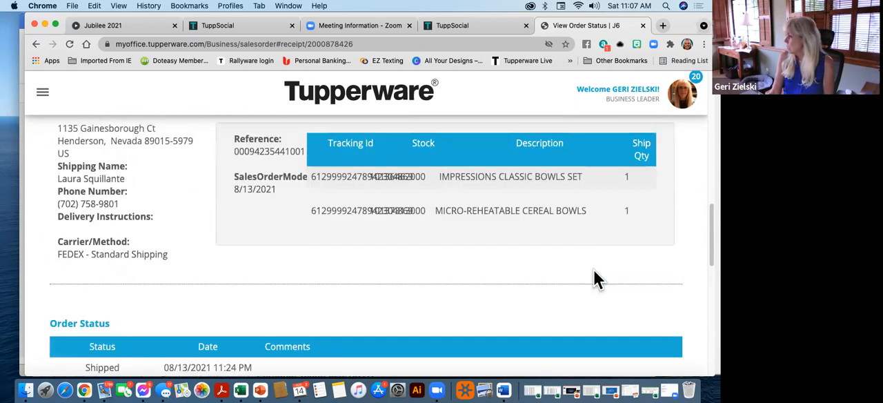
{"action": "scroll", "coordinate": [594, 270], "scroll_direction": "up", "scroll_amount": 10}
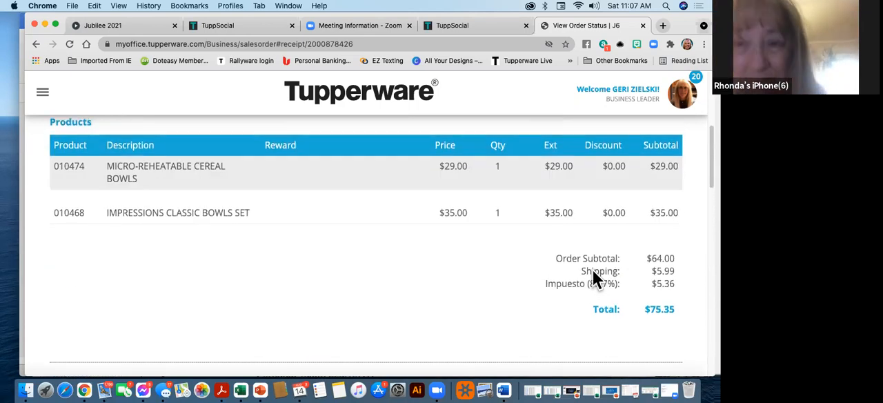
{"action": "scroll", "coordinate": [572, 280], "scroll_direction": "up", "scroll_amount": 3}
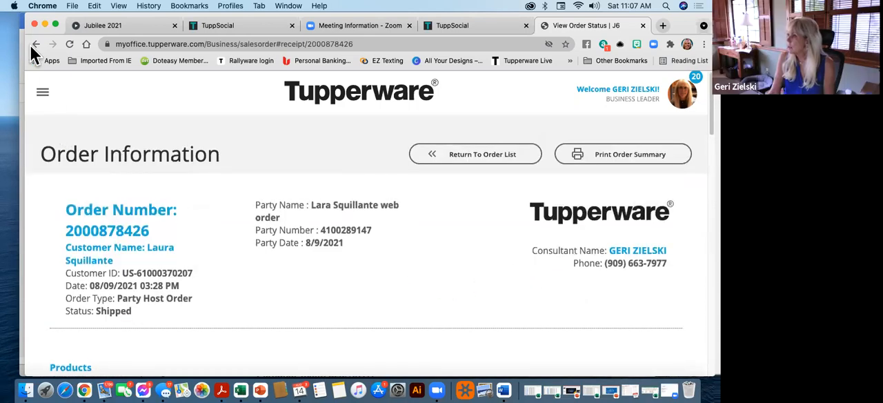
{"action": "left_click", "coordinate": [481, 155]}
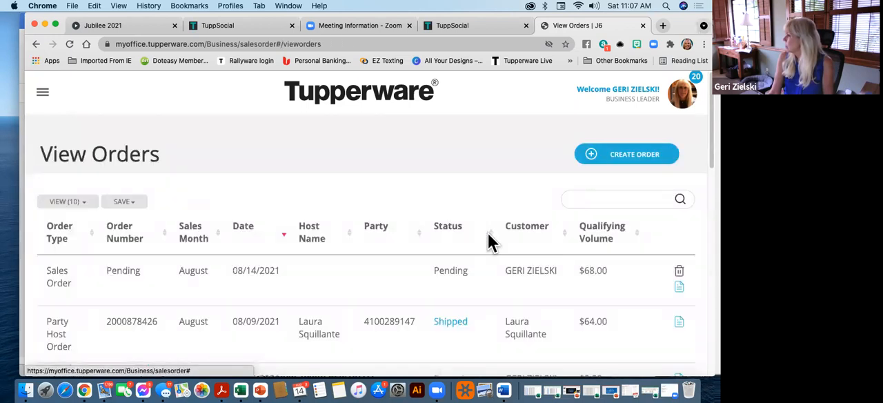
{"action": "scroll", "coordinate": [147, 265], "scroll_direction": "down", "scroll_amount": 5}
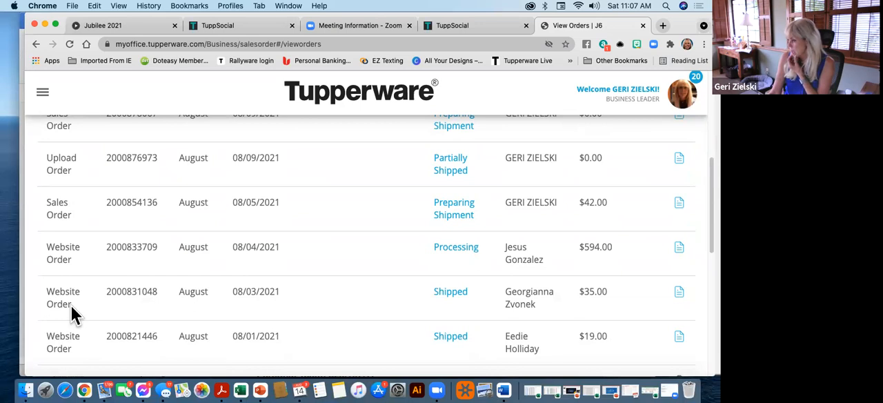
{"action": "left_click", "coordinate": [679, 295]}
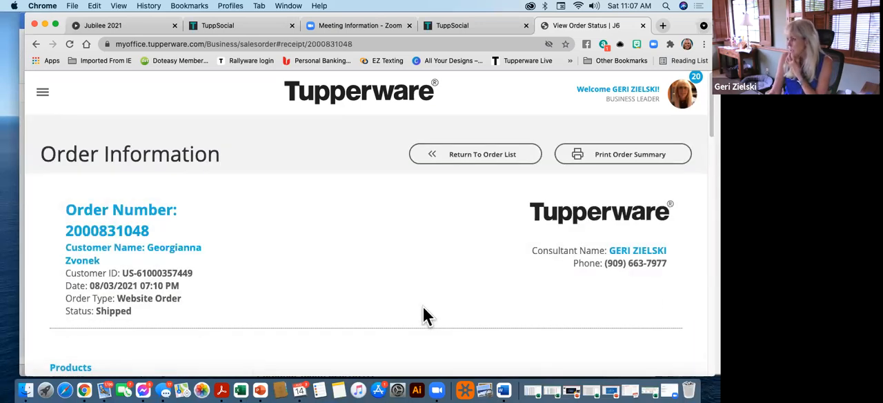
Examine the website order's products, payment, shipped items and order status history
{"action": "scroll", "coordinate": [424, 309], "scroll_direction": "down", "scroll_amount": 5}
{"action": "scroll", "coordinate": [423, 308], "scroll_direction": "up", "scroll_amount": 5}
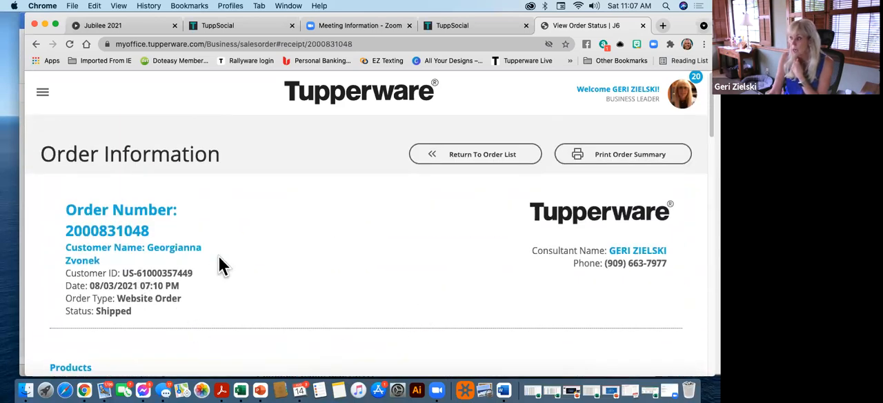
{"action": "scroll", "coordinate": [229, 284], "scroll_direction": "down", "scroll_amount": 10}
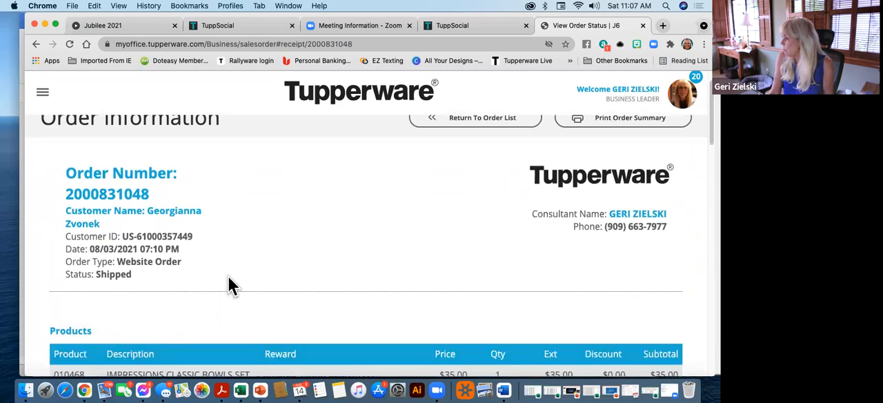
{"action": "scroll", "coordinate": [230, 284], "scroll_direction": "down", "scroll_amount": 3}
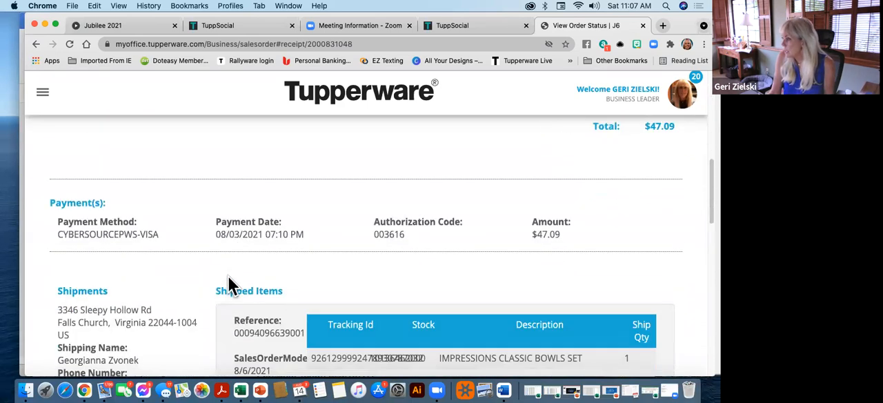
{"action": "scroll", "coordinate": [183, 314], "scroll_direction": "down", "scroll_amount": 3}
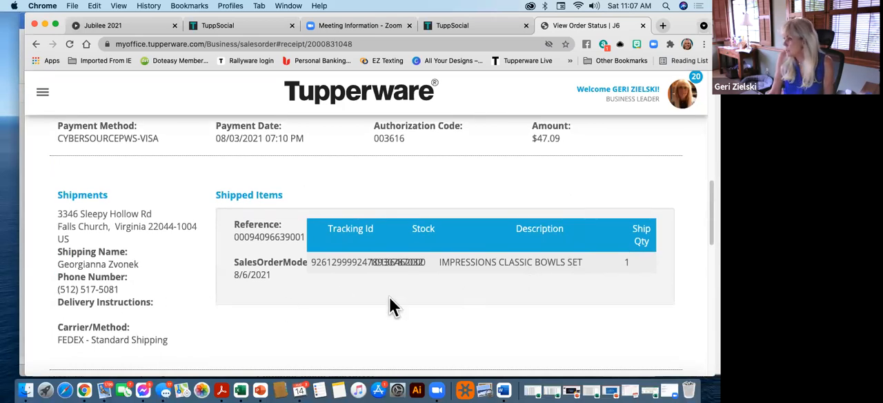
{"action": "scroll", "coordinate": [389, 298], "scroll_direction": "down", "scroll_amount": 7}
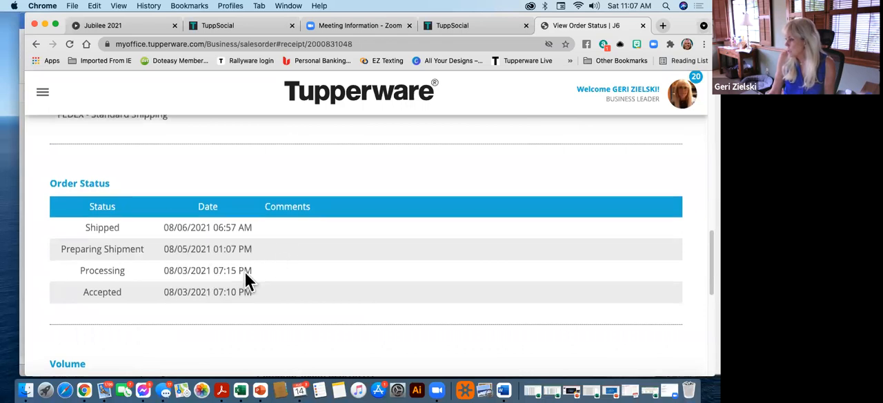
{"action": "scroll", "coordinate": [245, 273], "scroll_direction": "down", "scroll_amount": 3}
Review the website order's charges and open the tracking page for its shipped Impressions Classic Bowls Set
{"action": "scroll", "coordinate": [245, 273], "scroll_direction": "up", "scroll_amount": 9}
{"action": "scroll", "coordinate": [245, 282], "scroll_direction": "up", "scroll_amount": 5}
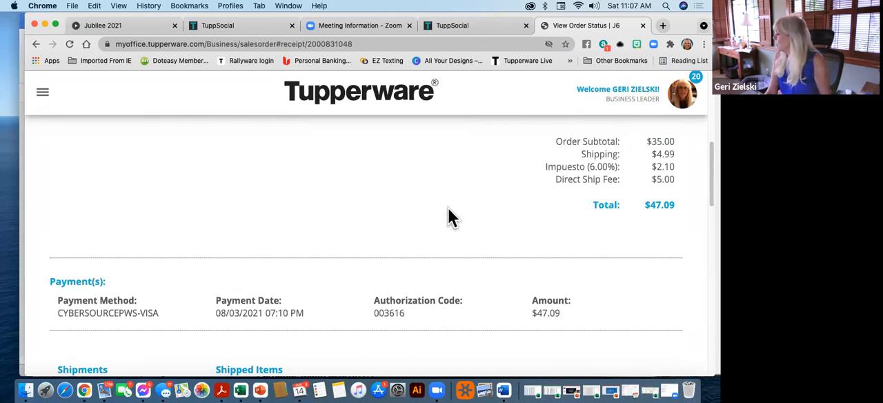
{"action": "scroll", "coordinate": [449, 209], "scroll_direction": "down", "scroll_amount": 4}
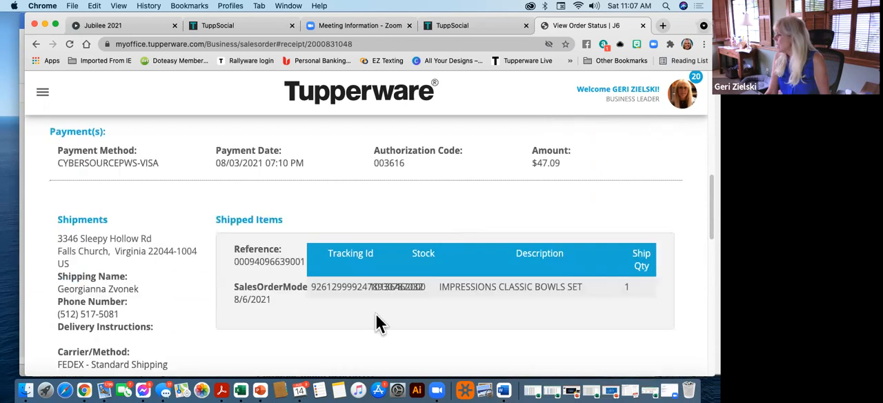
{"action": "left_click", "coordinate": [329, 287]}
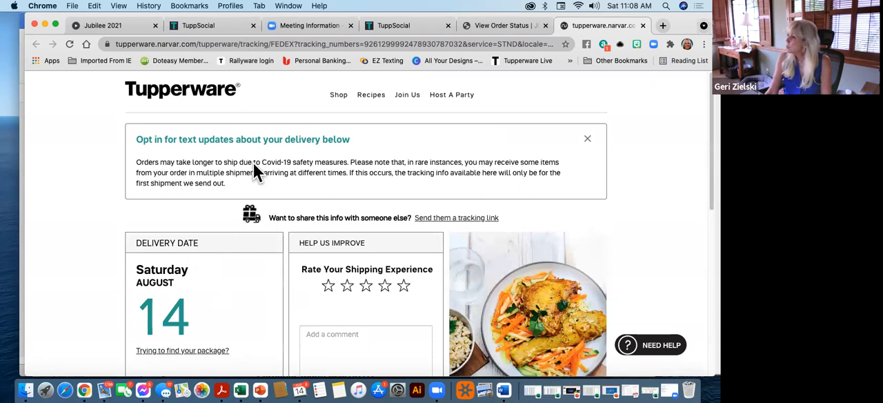
Examine the package's delivery date, tracking history and the rest of the tracking page
{"action": "scroll", "coordinate": [311, 238], "scroll_direction": "down", "scroll_amount": 1}
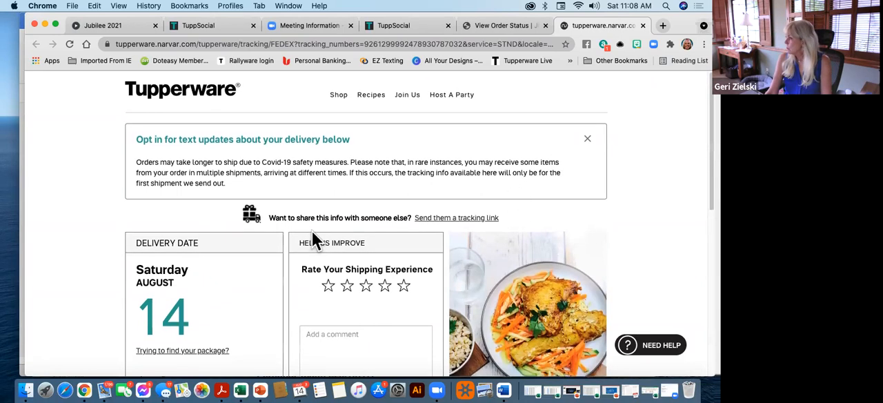
{"action": "scroll", "coordinate": [312, 238], "scroll_direction": "down", "scroll_amount": 2}
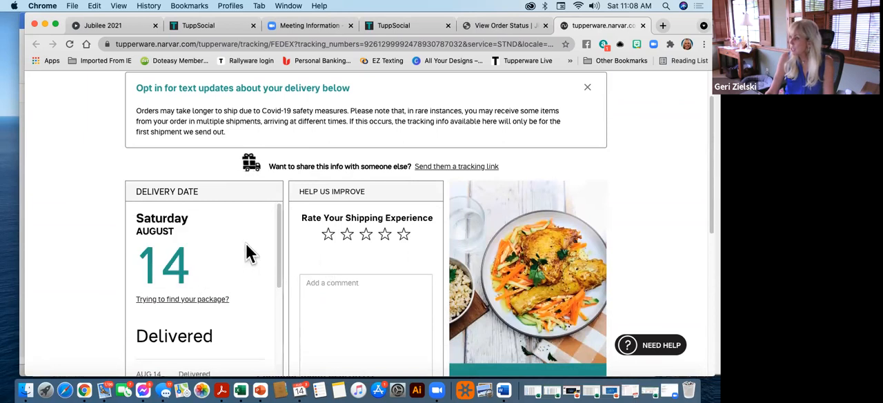
{"action": "scroll", "coordinate": [247, 245], "scroll_direction": "down", "scroll_amount": 3}
{"action": "scroll", "coordinate": [250, 254], "scroll_direction": "up", "scroll_amount": 3}
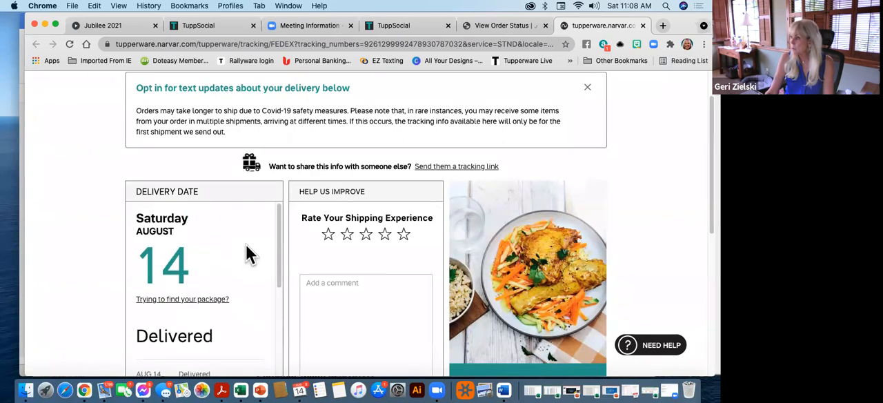
{"action": "scroll", "coordinate": [250, 254], "scroll_direction": "down", "scroll_amount": 5}
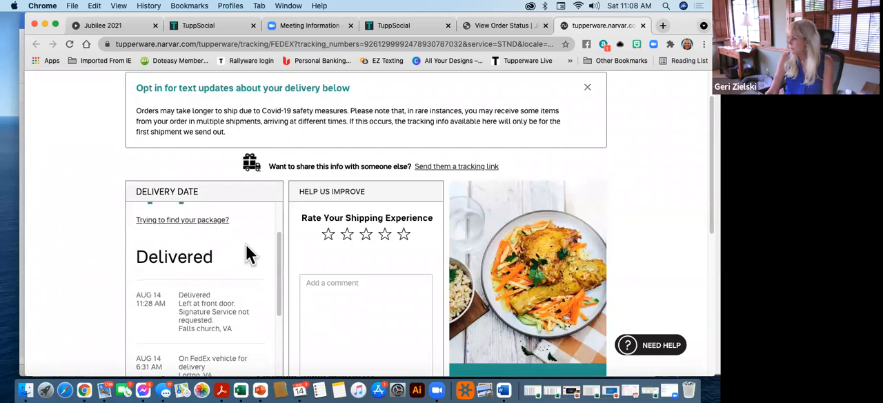
{"action": "scroll", "coordinate": [368, 278], "scroll_direction": "down", "scroll_amount": 10}
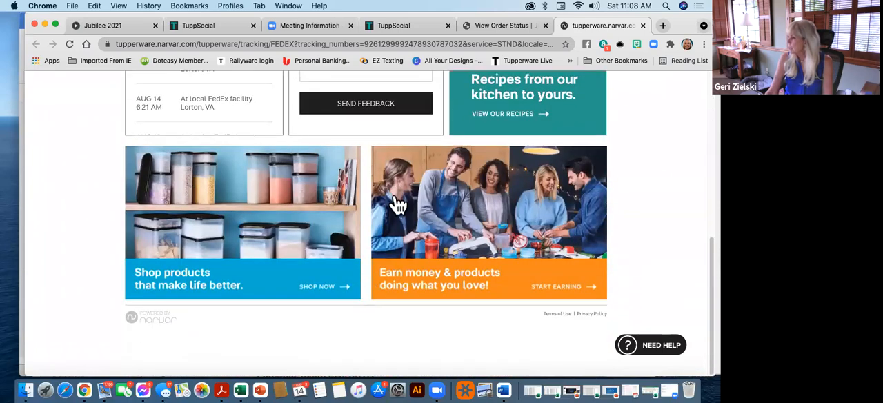
{"action": "scroll", "coordinate": [394, 198], "scroll_direction": "up", "scroll_amount": 15}
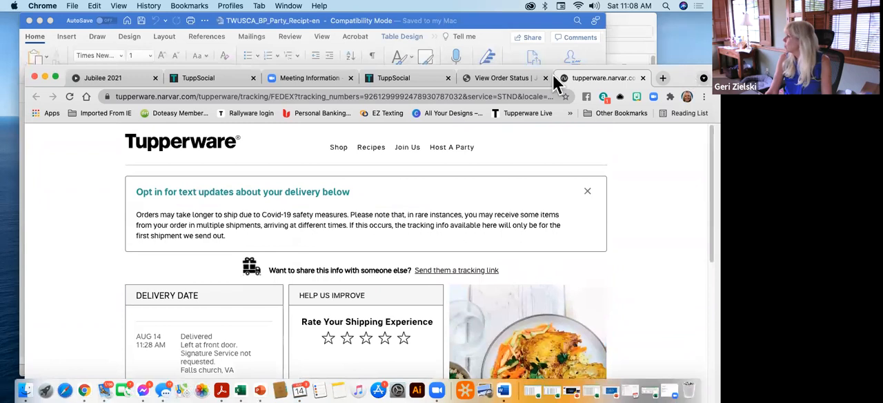
Switch from the tracking page back to the website order and go to the start of its order information
{"action": "left_click", "coordinate": [503, 75]}
{"action": "scroll", "coordinate": [128, 204], "scroll_direction": "down", "scroll_amount": 1}
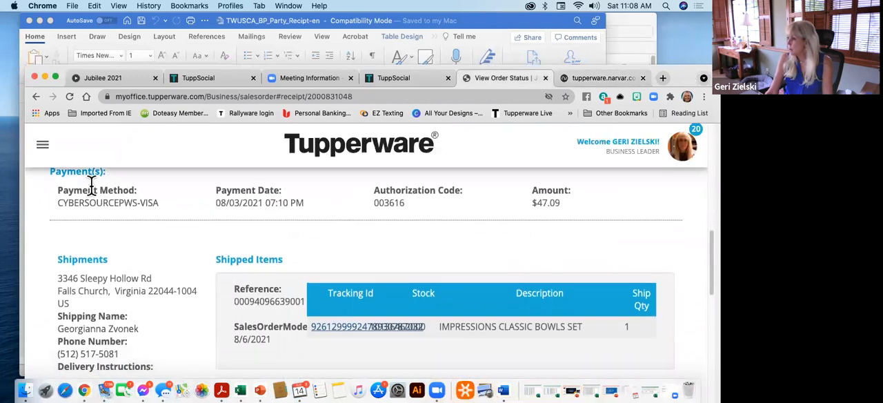
{"action": "scroll", "coordinate": [552, 207], "scroll_direction": "up", "scroll_amount": 5}
{"action": "scroll", "coordinate": [545, 222], "scroll_direction": "up", "scroll_amount": 2}
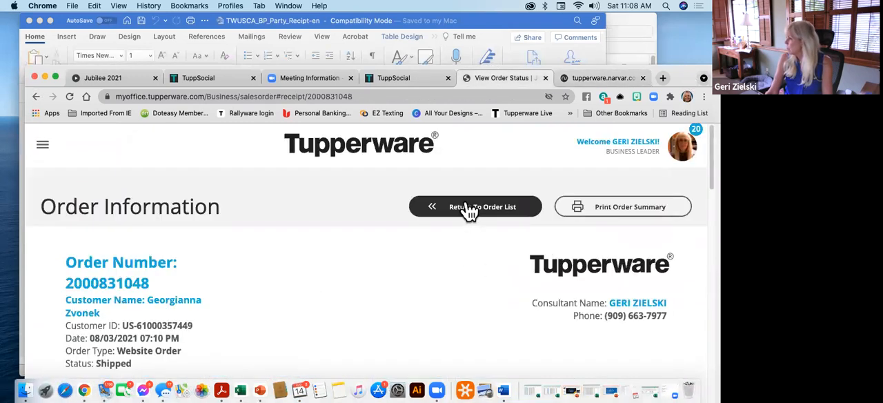
Return to the order list and open the order status of the partially shipped upload order from 08/09/2021
{"action": "left_click", "coordinate": [465, 208]}
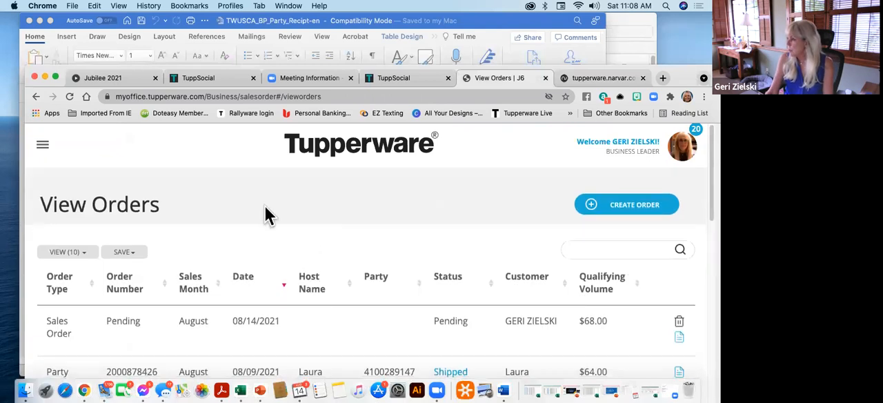
{"action": "scroll", "coordinate": [265, 213], "scroll_direction": "down", "scroll_amount": 5}
{"action": "scroll", "coordinate": [260, 214], "scroll_direction": "down", "scroll_amount": 2}
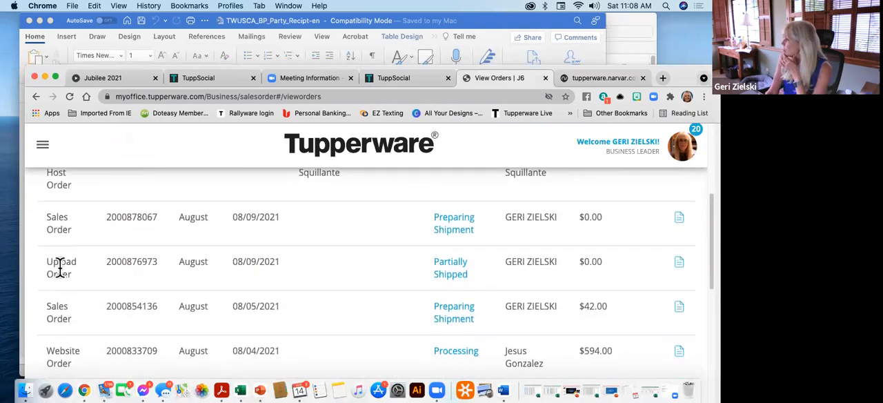
{"action": "left_click", "coordinate": [445, 273]}
Examine the upload order's full status history with its dates
{"action": "scroll", "coordinate": [440, 265], "scroll_direction": "down", "scroll_amount": 1}
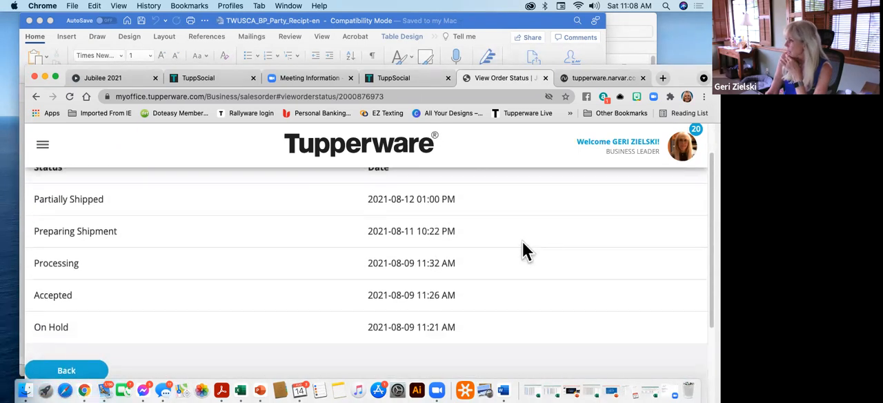
{"action": "scroll", "coordinate": [506, 256], "scroll_direction": "up", "scroll_amount": 2}
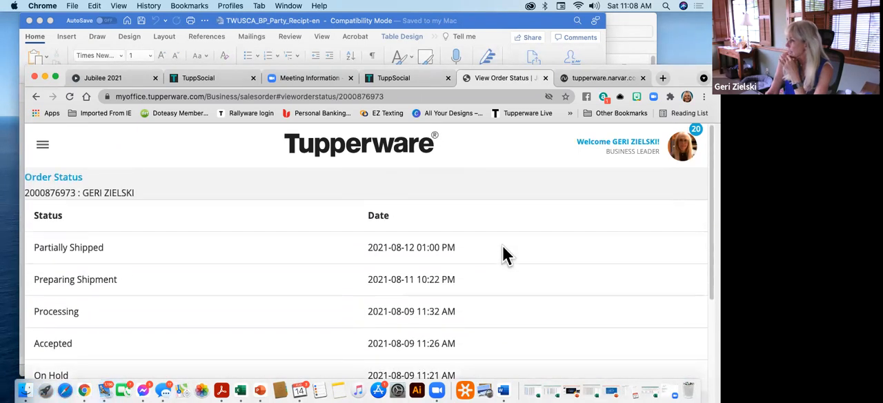
{"action": "scroll", "coordinate": [506, 255], "scroll_direction": "down", "scroll_amount": 6}
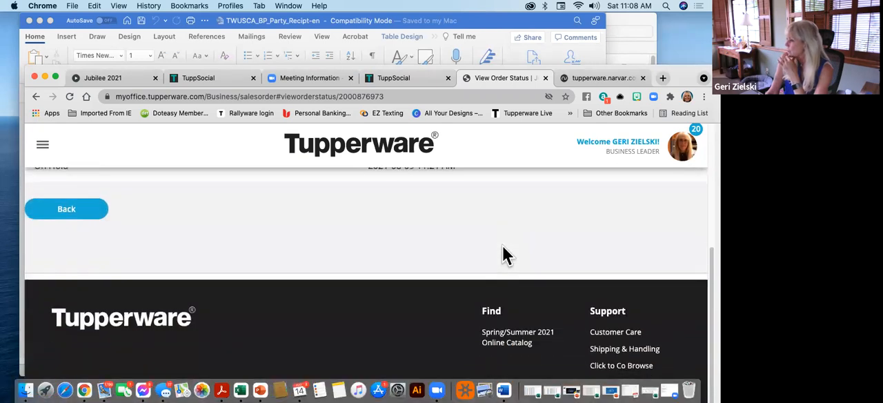
{"action": "scroll", "coordinate": [506, 255], "scroll_direction": "up", "scroll_amount": 2}
{"action": "scroll", "coordinate": [186, 345], "scroll_direction": "up", "scroll_amount": 4}
{"action": "scroll", "coordinate": [200, 338], "scroll_direction": "down", "scroll_amount": 3}
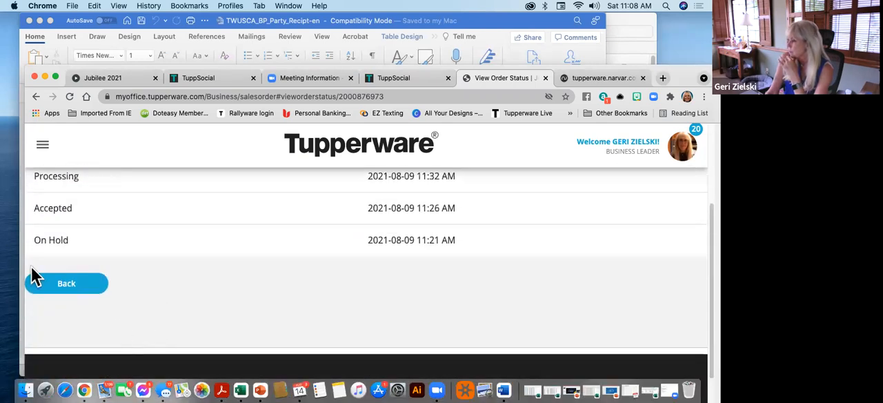
Go back to the order list and review the statuses of the remaining orders on its first page
{"action": "left_click", "coordinate": [71, 283]}
{"action": "scroll", "coordinate": [557, 251], "scroll_direction": "down", "scroll_amount": 2}
{"action": "scroll", "coordinate": [524, 256], "scroll_direction": "down", "scroll_amount": 5}
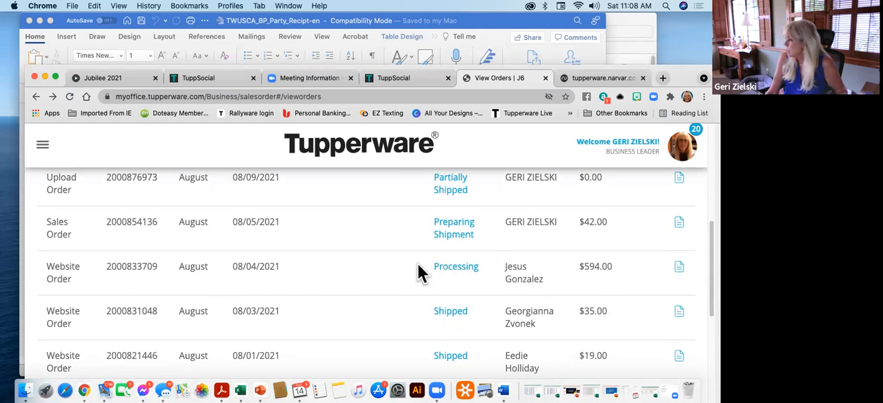
{"action": "scroll", "coordinate": [485, 276], "scroll_direction": "down", "scroll_amount": 2}
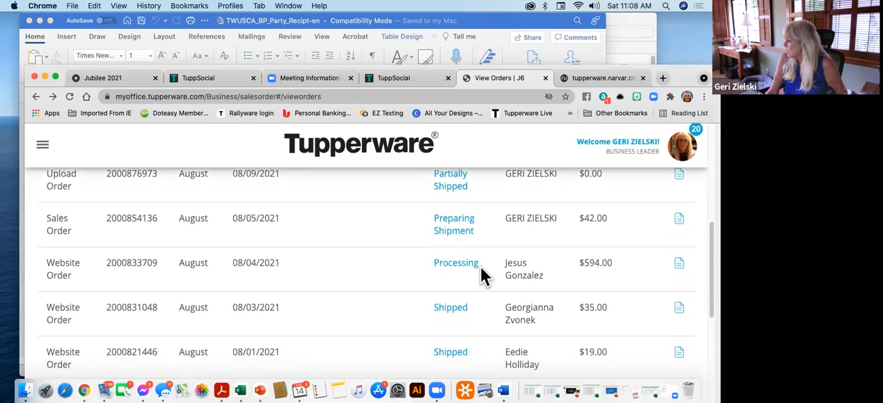
{"action": "scroll", "coordinate": [485, 276], "scroll_direction": "down", "scroll_amount": 5}
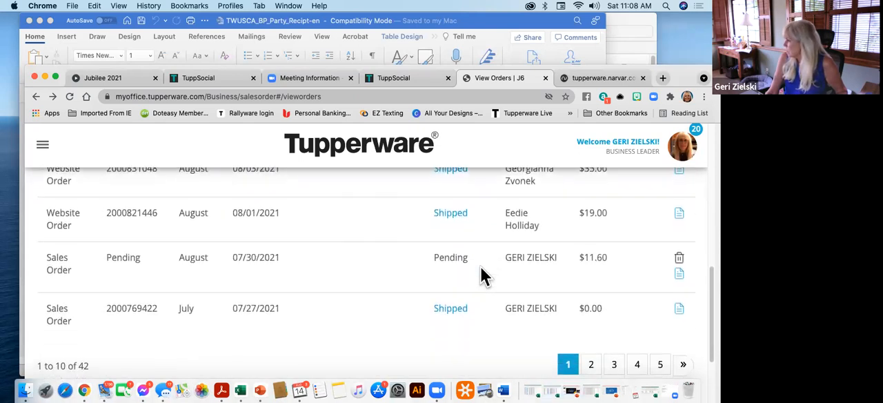
{"action": "scroll", "coordinate": [483, 276], "scroll_direction": "down", "scroll_amount": 2}
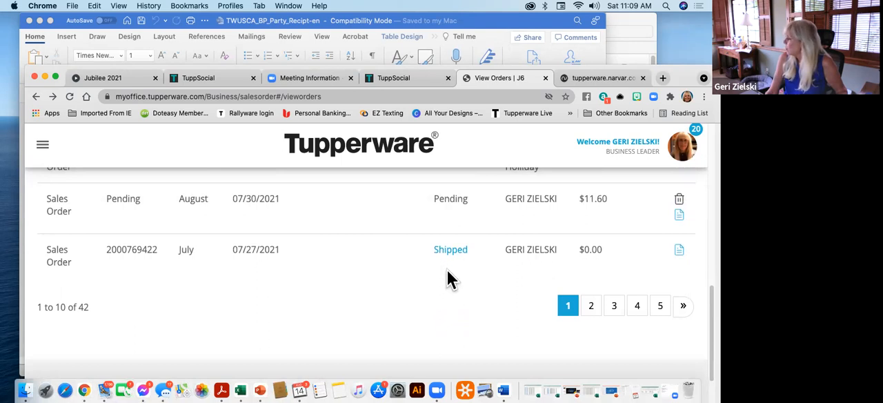
Show page 2 of the order list and look through its July orders and their statuses
{"action": "left_click", "coordinate": [593, 317]}
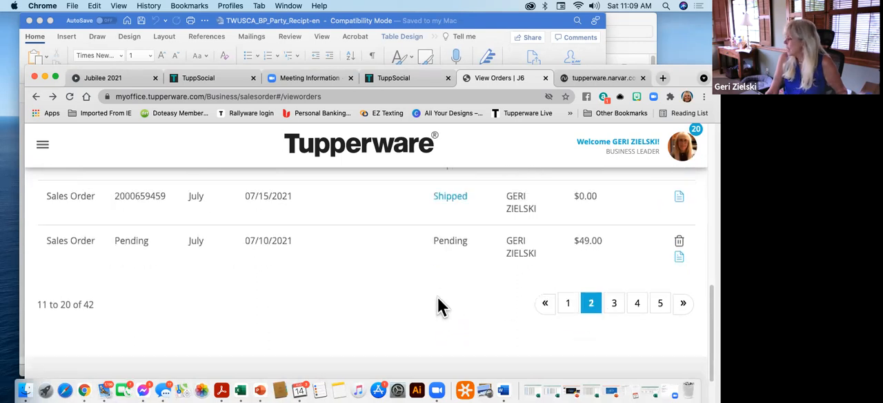
{"action": "scroll", "coordinate": [437, 298], "scroll_direction": "up", "scroll_amount": 5}
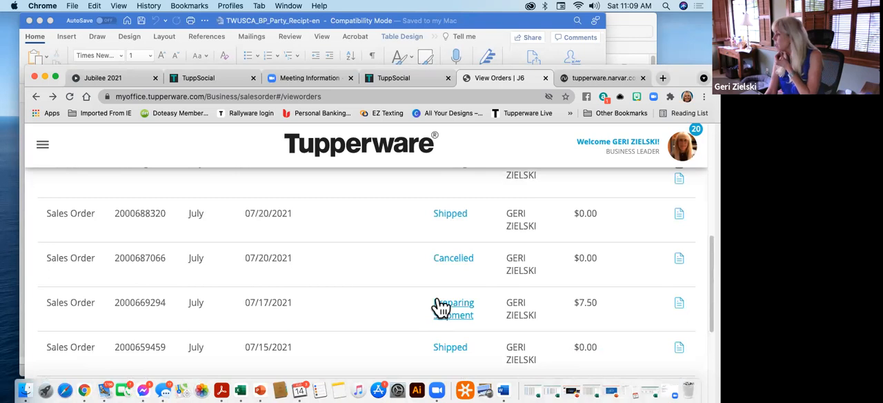
{"action": "scroll", "coordinate": [442, 306], "scroll_direction": "up", "scroll_amount": 2}
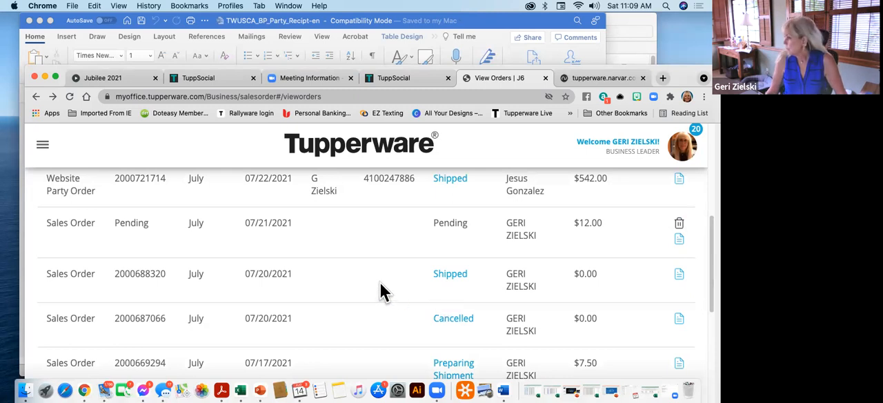
{"action": "scroll", "coordinate": [381, 290], "scroll_direction": "down", "scroll_amount": 1}
{"action": "scroll", "coordinate": [383, 291], "scroll_direction": "up", "scroll_amount": 5}
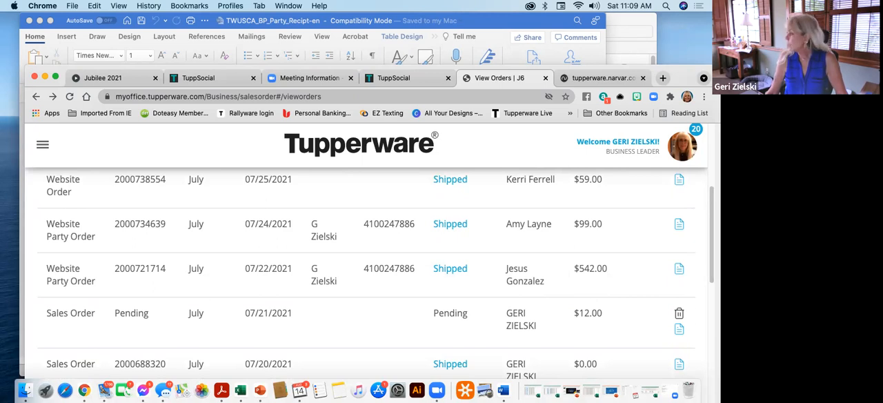
Open the details of the 07/22/2021 website party order and review its products, charges, payment and shipped items
{"action": "left_click", "coordinate": [679, 270]}
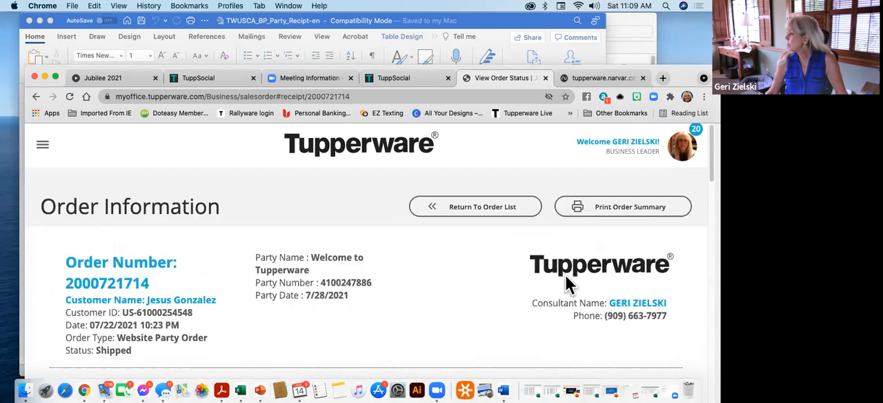
{"action": "scroll", "coordinate": [395, 311], "scroll_direction": "down", "scroll_amount": 2}
{"action": "scroll", "coordinate": [394, 301], "scroll_direction": "down", "scroll_amount": 5}
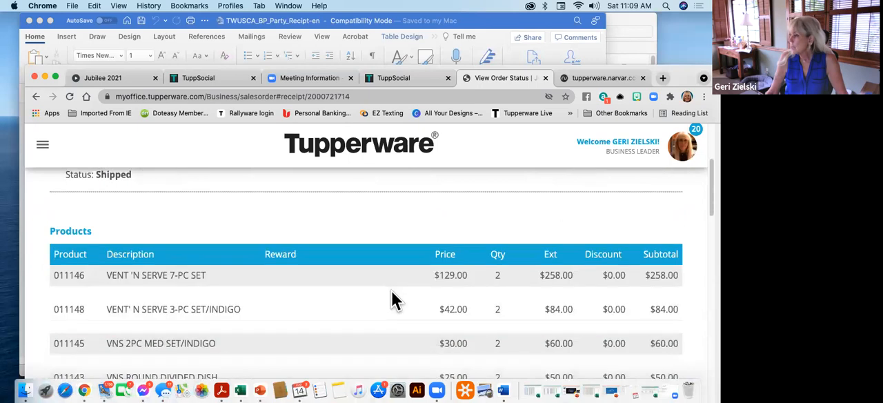
{"action": "scroll", "coordinate": [392, 293], "scroll_direction": "down", "scroll_amount": 6}
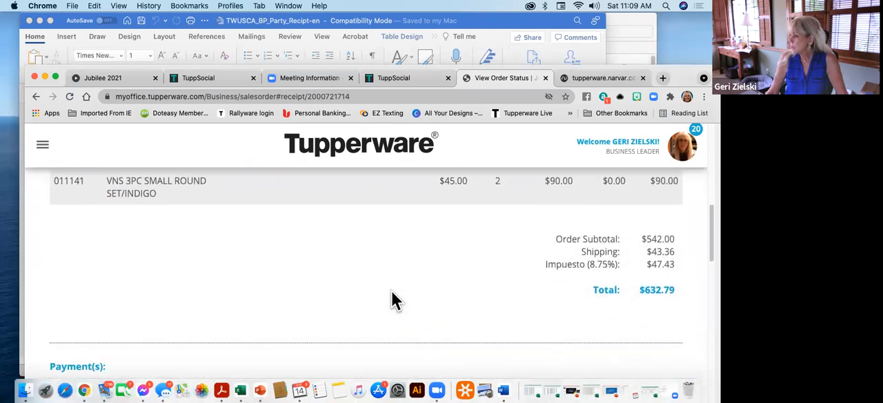
{"action": "scroll", "coordinate": [391, 290], "scroll_direction": "down", "scroll_amount": 4}
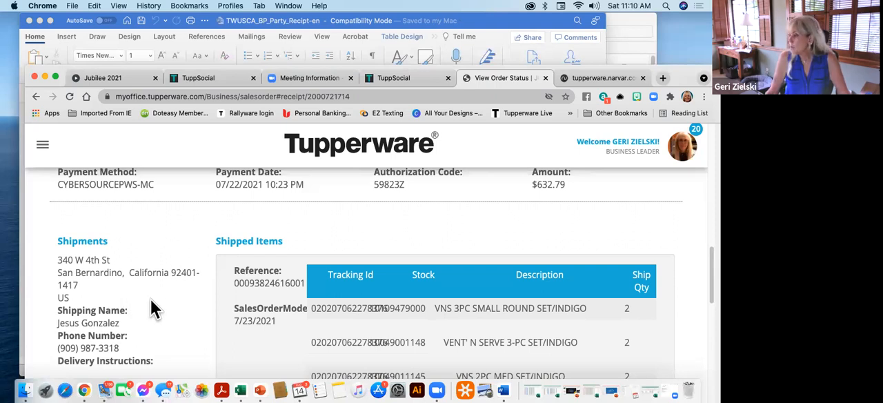
{"action": "scroll", "coordinate": [151, 299], "scroll_direction": "down", "scroll_amount": 3}
{"action": "scroll", "coordinate": [150, 299], "scroll_direction": "up", "scroll_amount": 5}
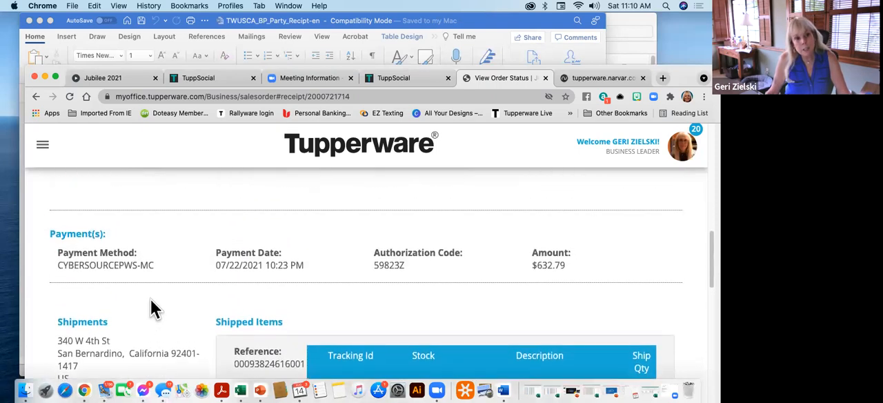
Return from the website party order to the order list and move the browser window up to the screen's upper edge
{"action": "scroll", "coordinate": [151, 300], "scroll_direction": "up", "scroll_amount": 6}
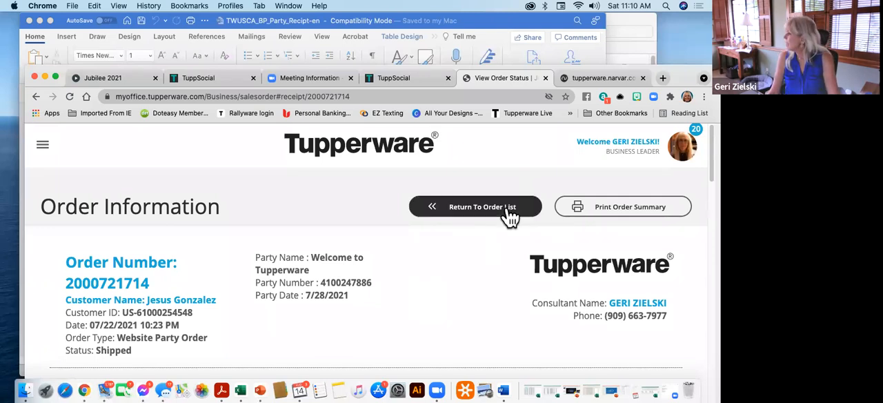
{"action": "left_click", "coordinate": [468, 218]}
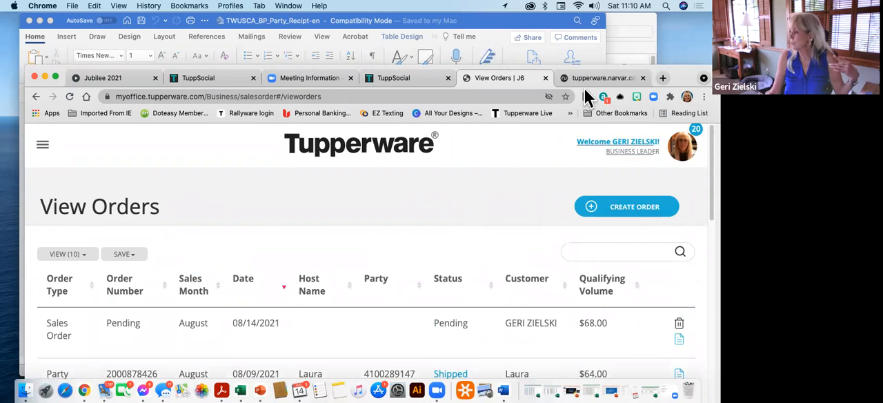
{"action": "left_click_drag", "start_coordinate": [680, 82], "coordinate": [683, 12]}
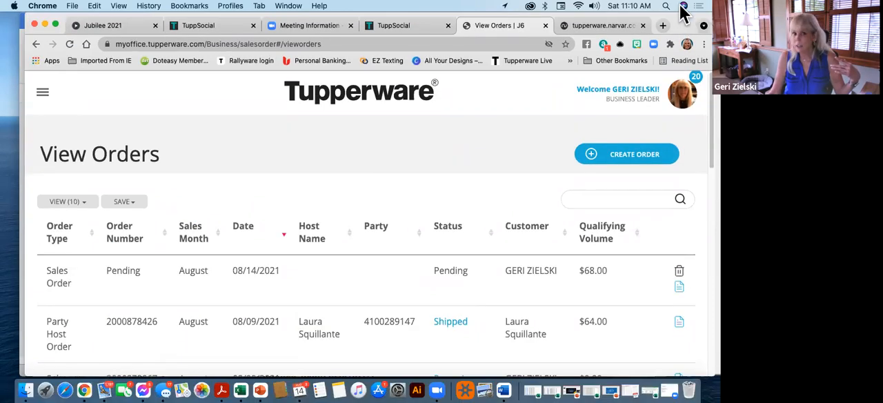